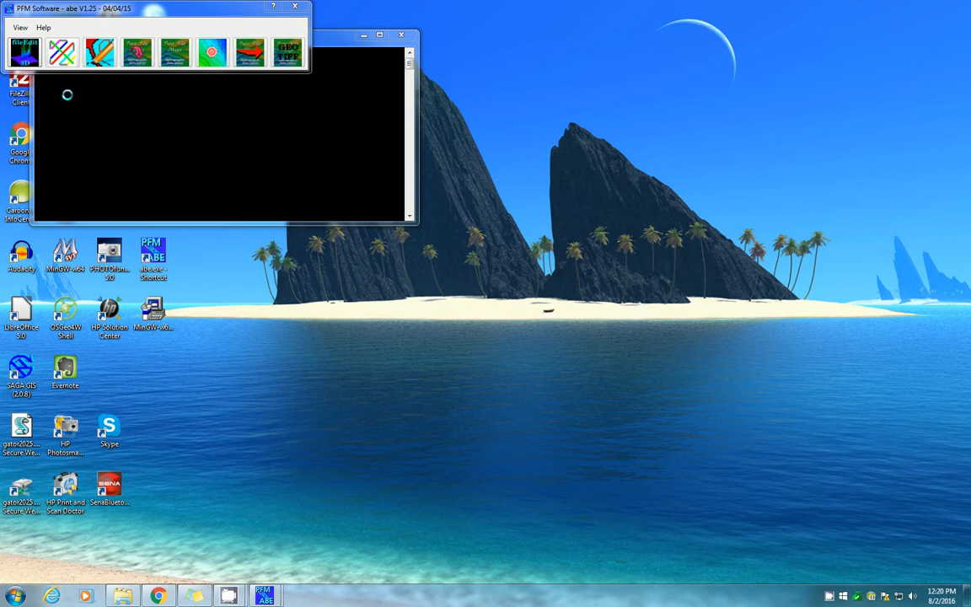
- Launch trackLine and open the browser for its output file, keeping the trackLine file (*.trk) type
left_click(64, 52)
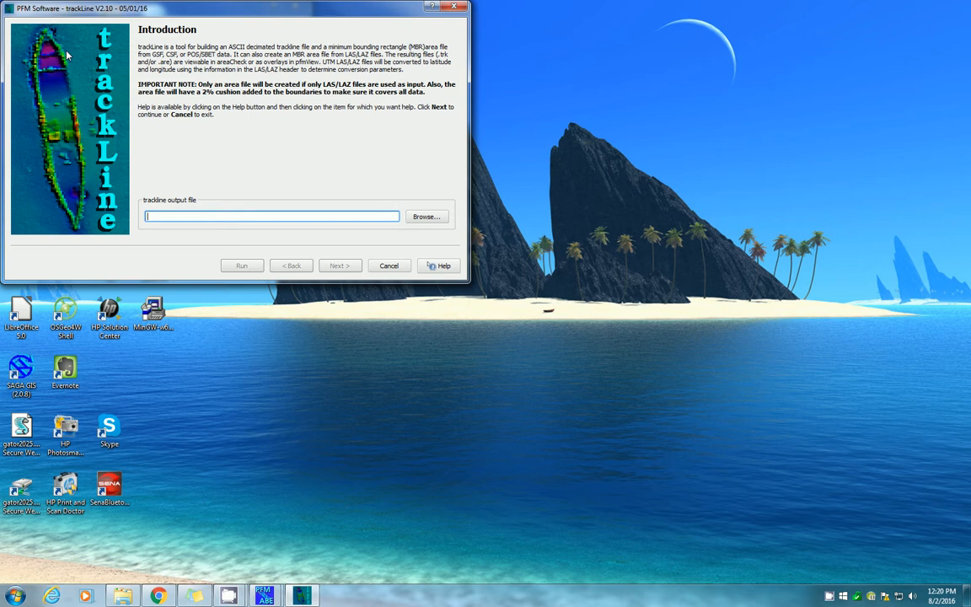
left_click_drag(211, 12, 242, 160)
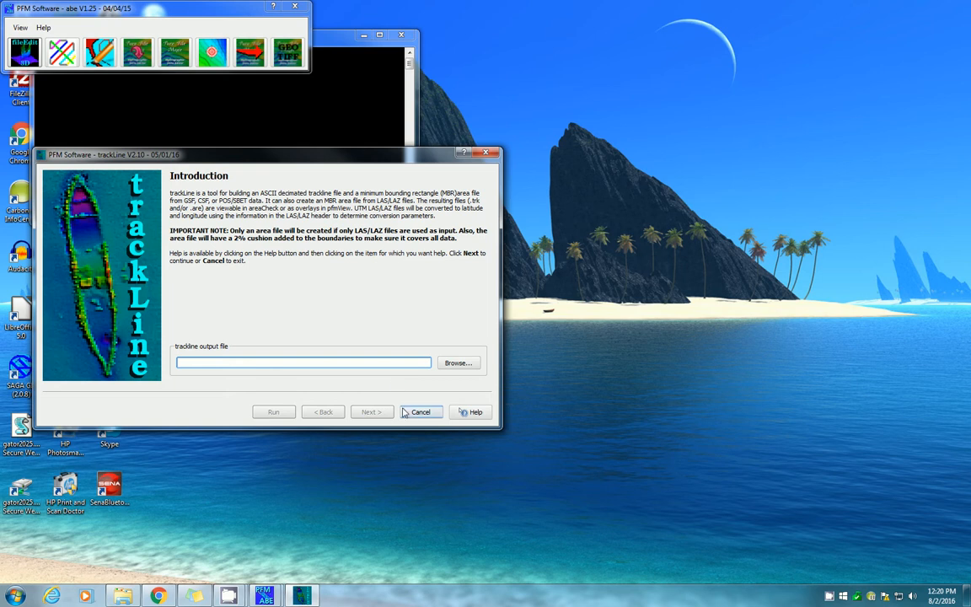
left_click(455, 366)
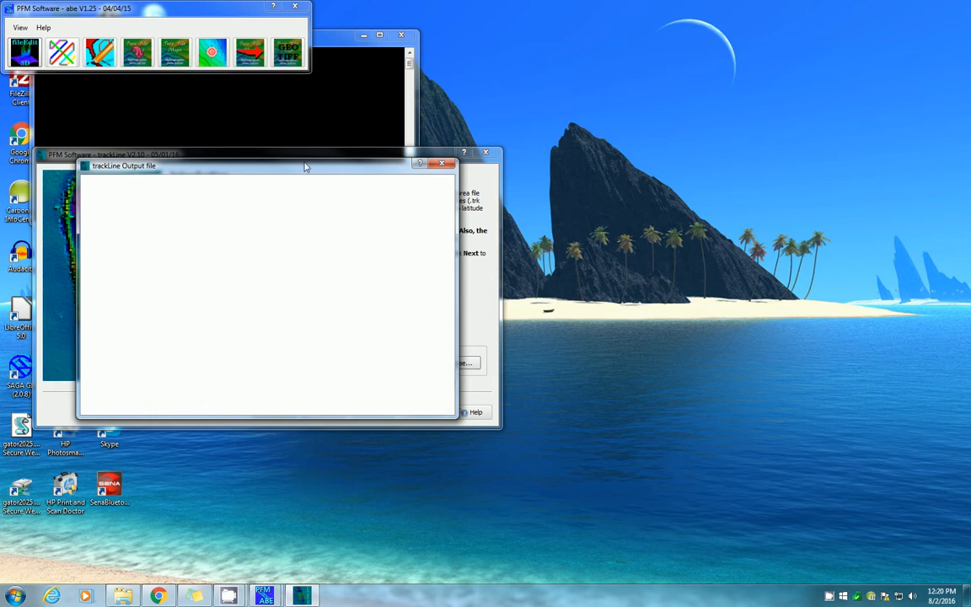
left_click_drag(306, 167, 486, 164)
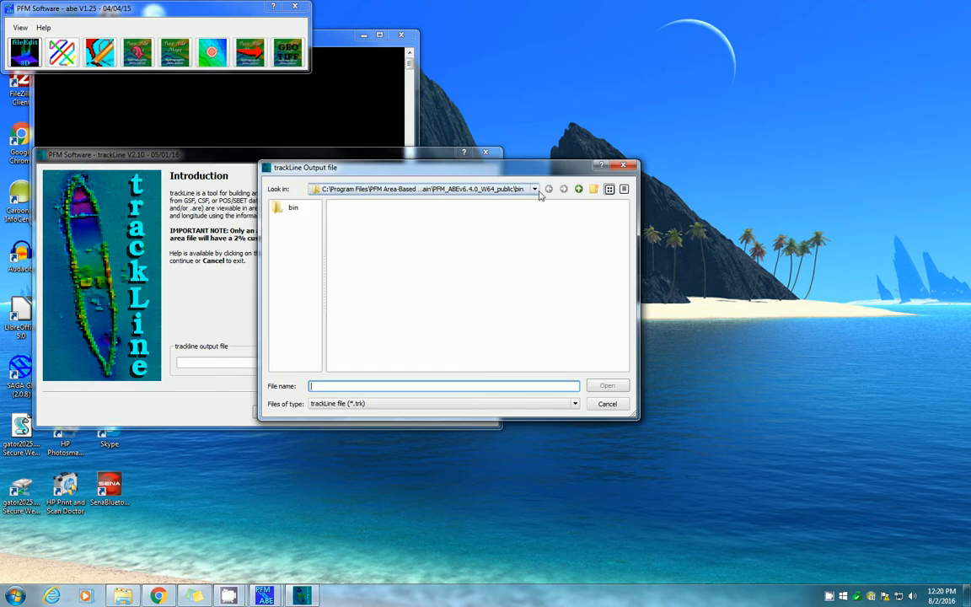
left_click(575, 404)
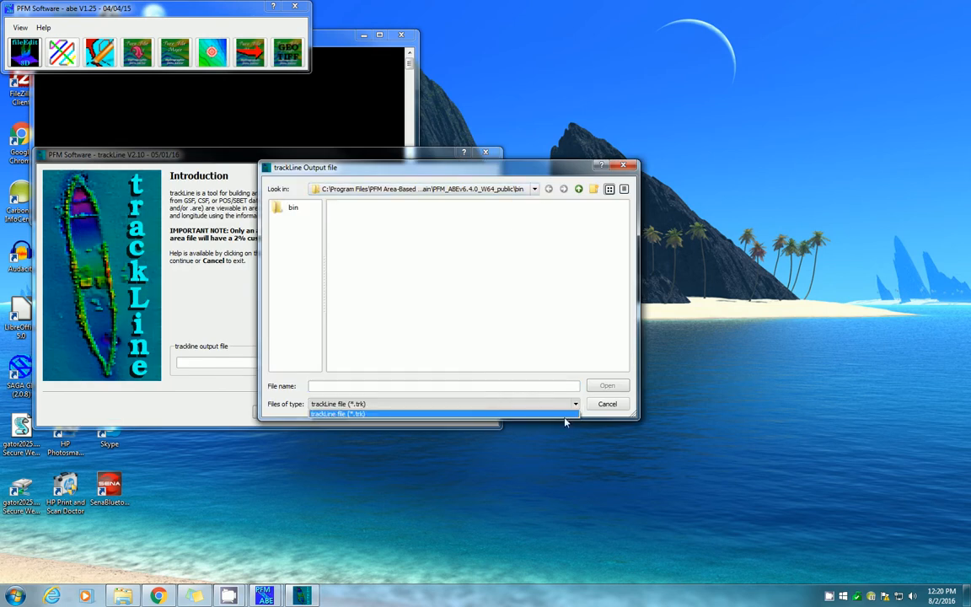
left_click(566, 421)
- Browse to the E:\PFMABE\test data\NERC-ARSF-LAS1_3-sample folder as the output location
left_click(534, 189)
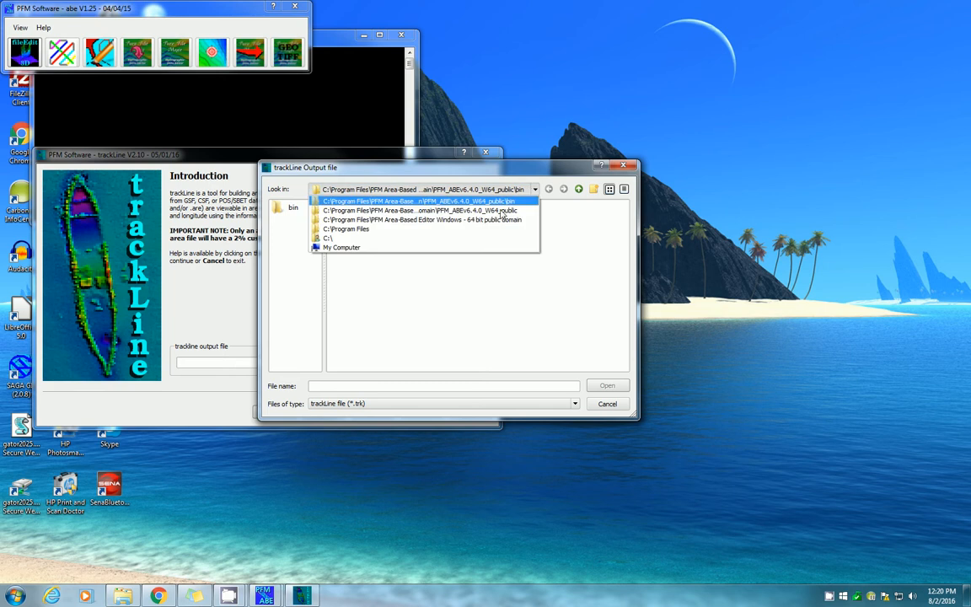
left_click(391, 247)
double_click(361, 232)
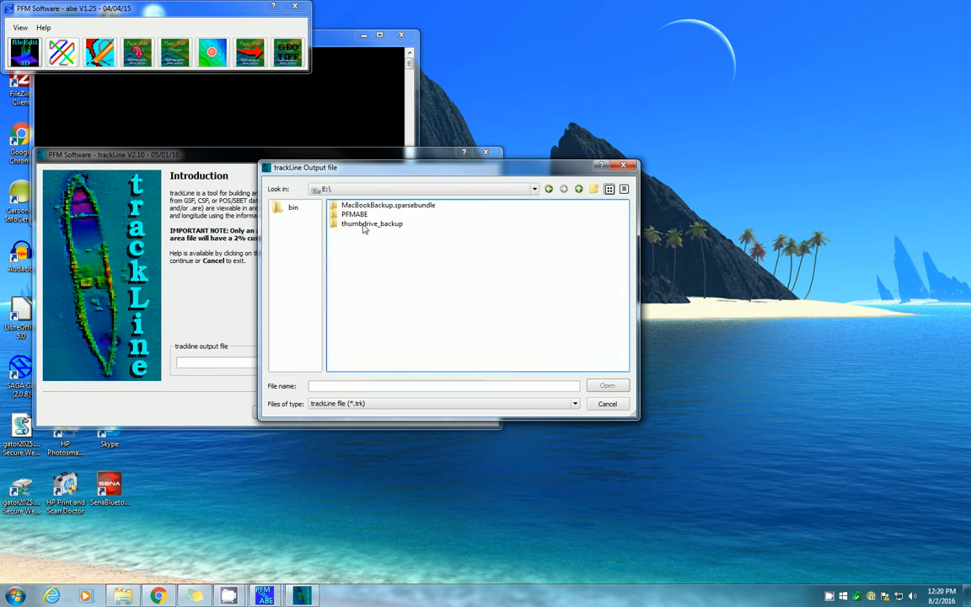
double_click(354, 214)
left_click(357, 224)
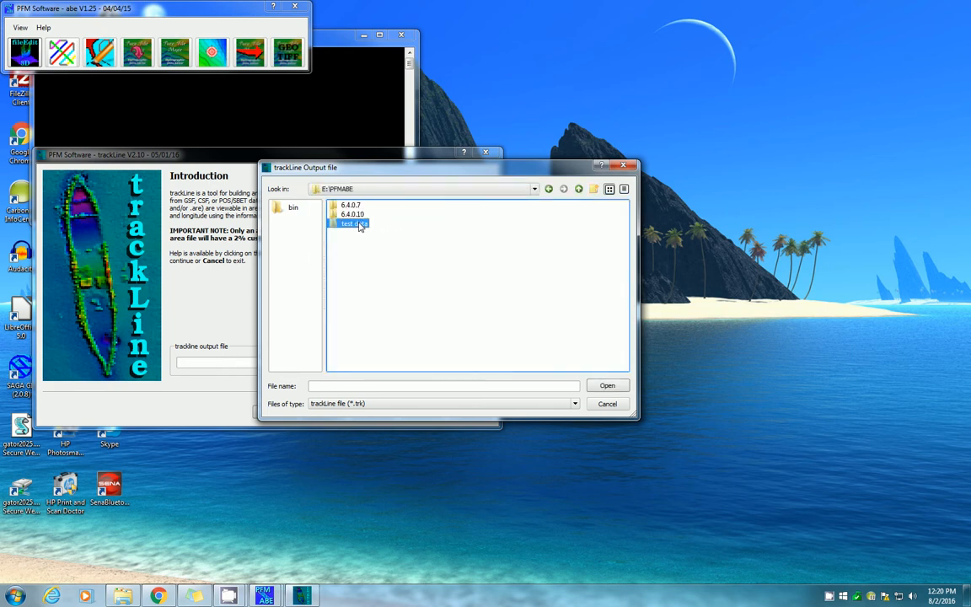
double_click(360, 226)
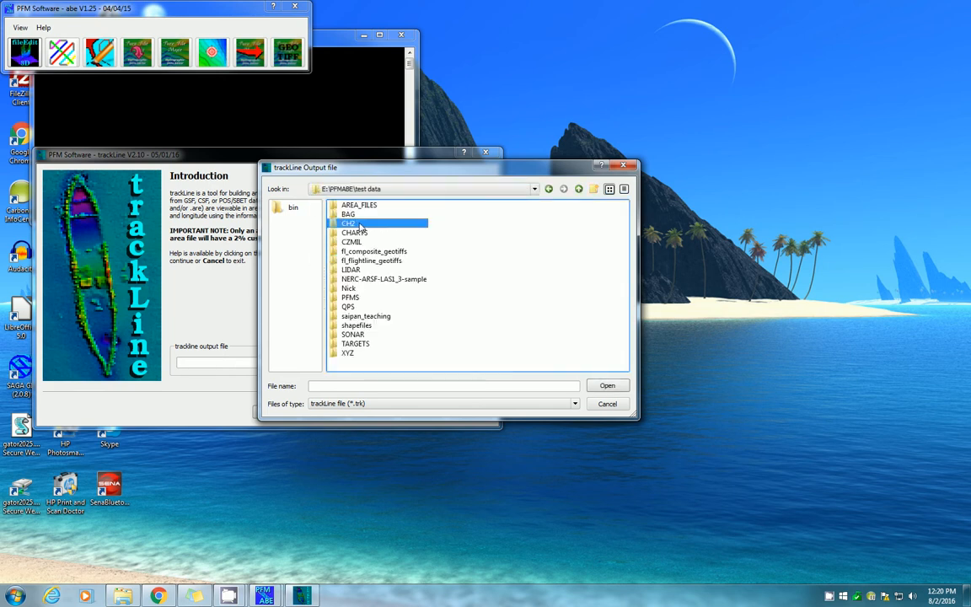
double_click(387, 279)
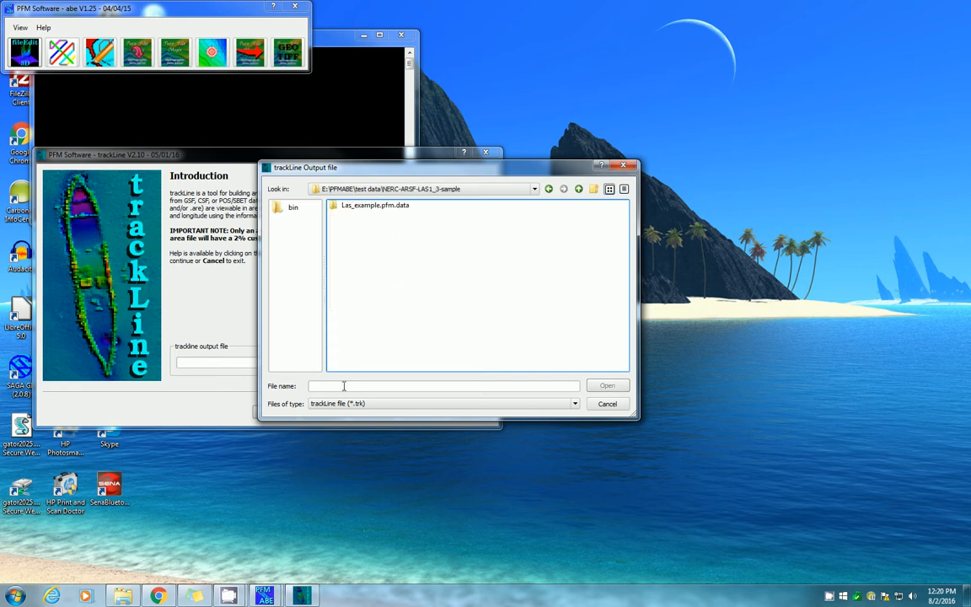
- Name the trackline output file las_example2 and proceed to the trackLine options
left_click(344, 385)
type("l")
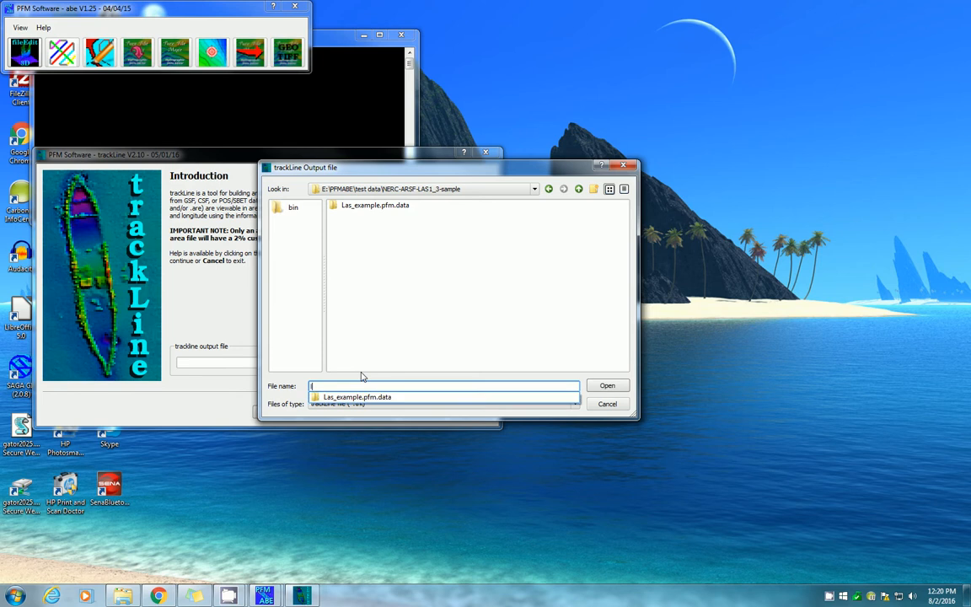
type("as_example2")
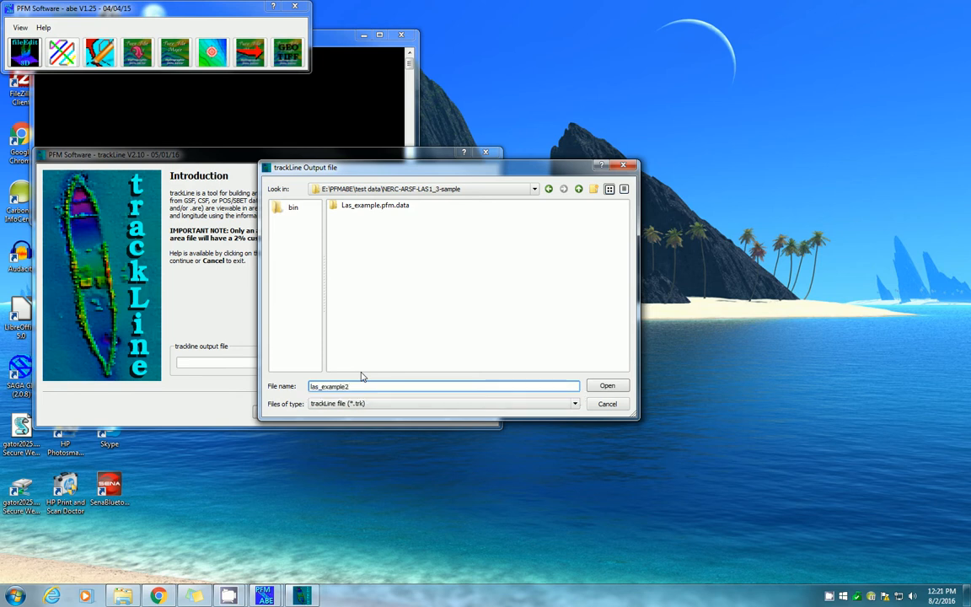
key("Return")
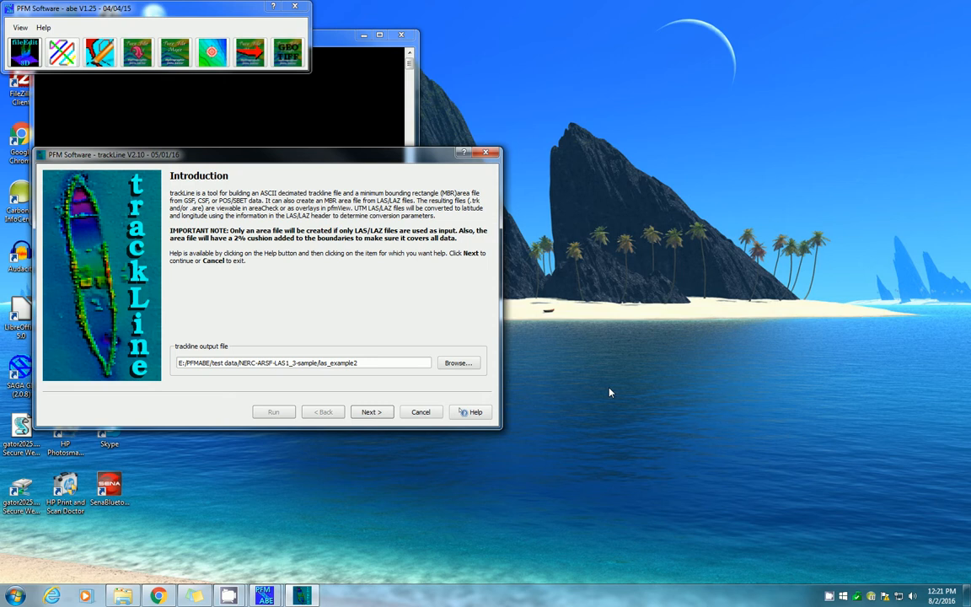
left_click(377, 414)
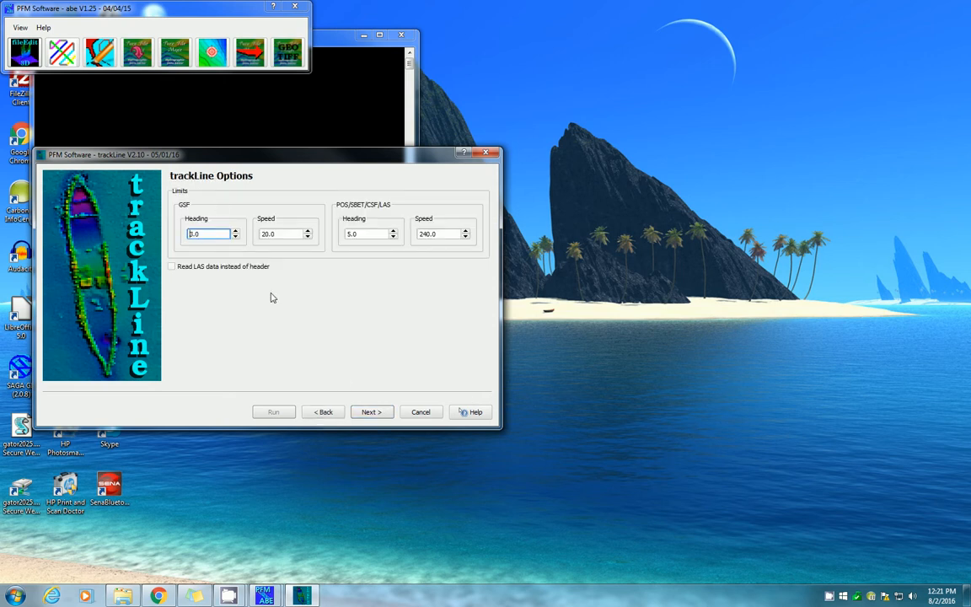
- Accept the default trackLine options and add LDR100301_120340_4.las from the NERC-ARSF-LAS1_3-sample folder as the input data file
left_click(376, 414)
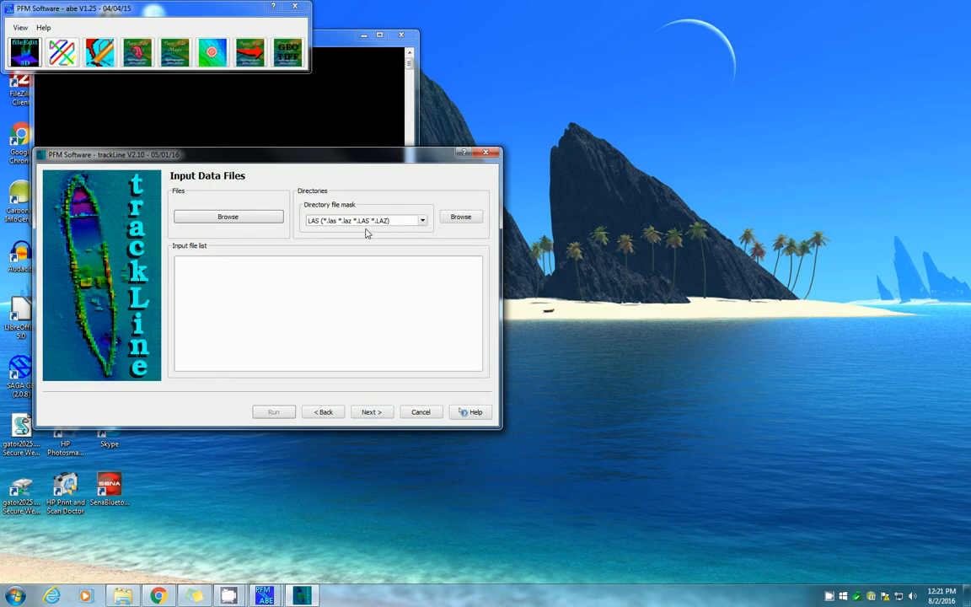
left_click(216, 218)
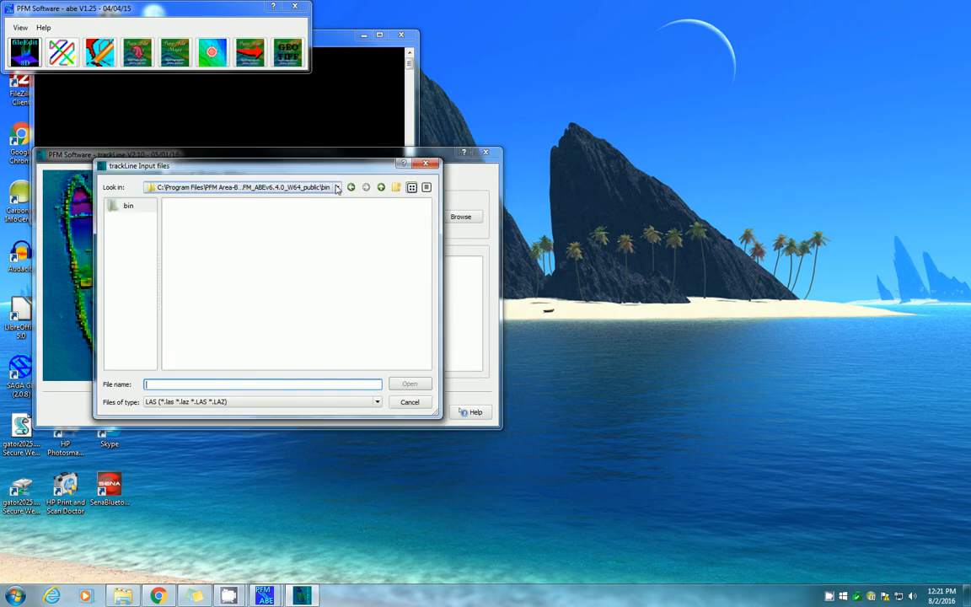
left_click(295, 188)
left_click(287, 263)
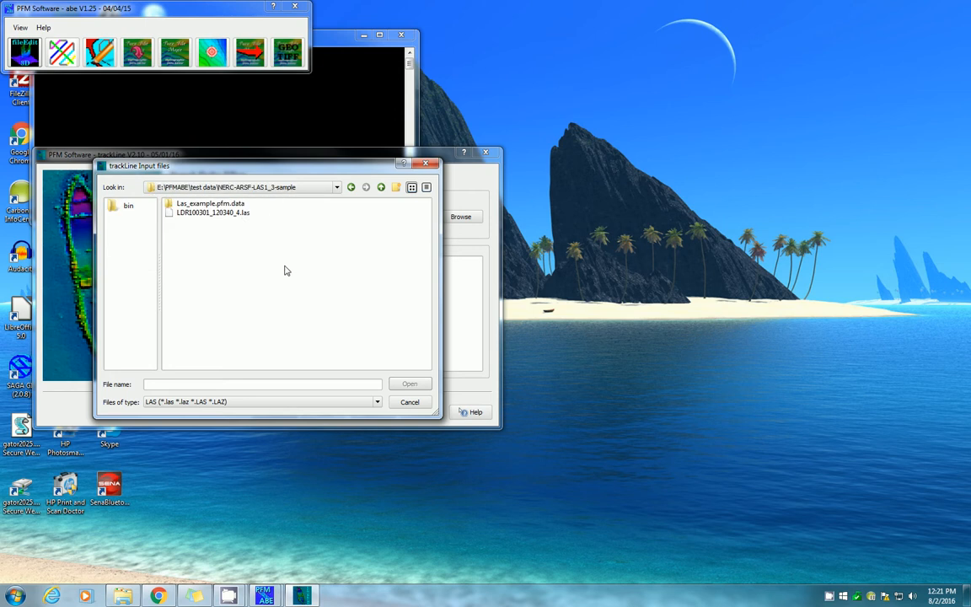
left_click(238, 212)
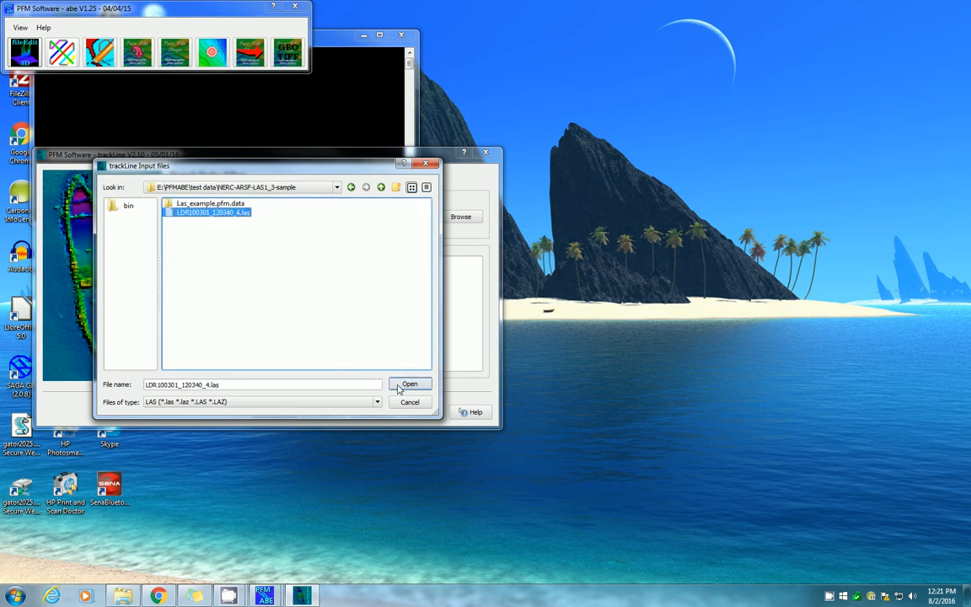
left_click(401, 386)
left_click(376, 411)
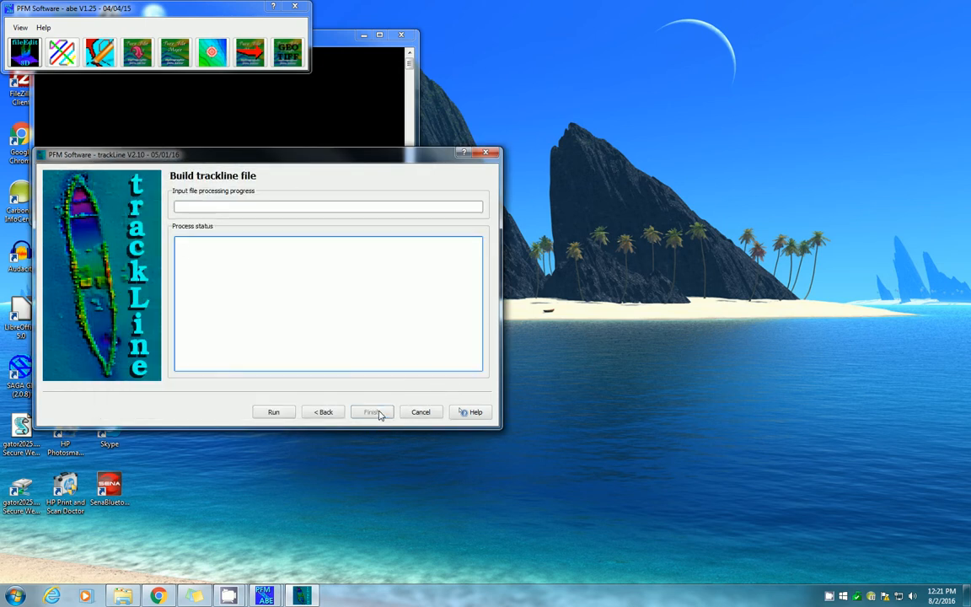
- Run the trackline build, review the full process status text, and finish the wizard
left_click(274, 412)
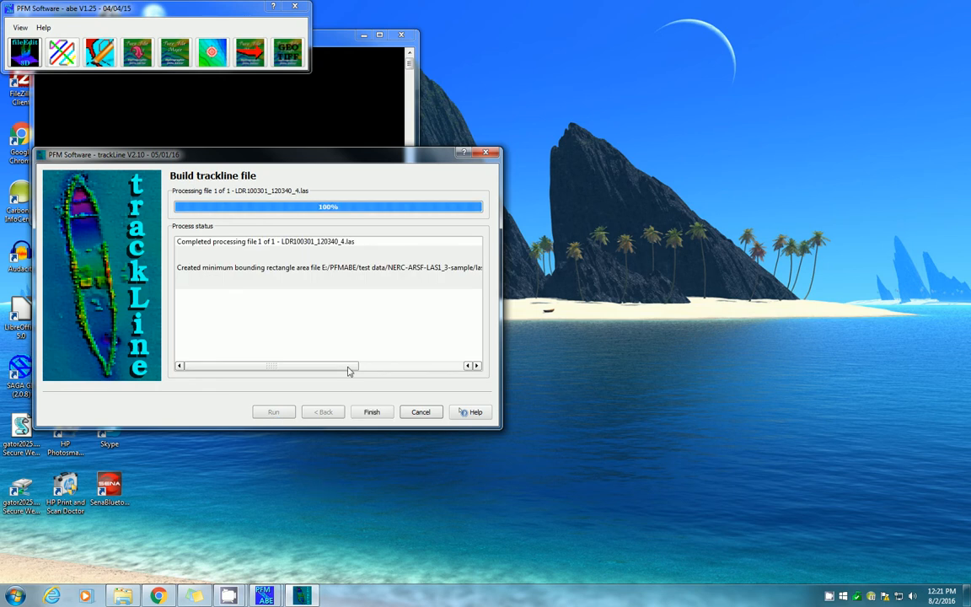
left_click_drag(348, 366, 460, 368)
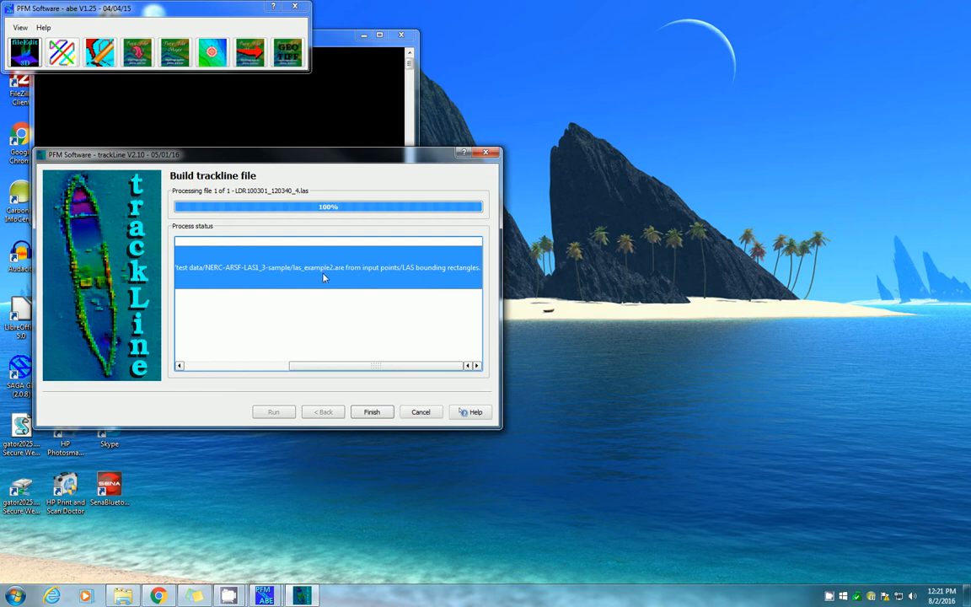
left_click(372, 411)
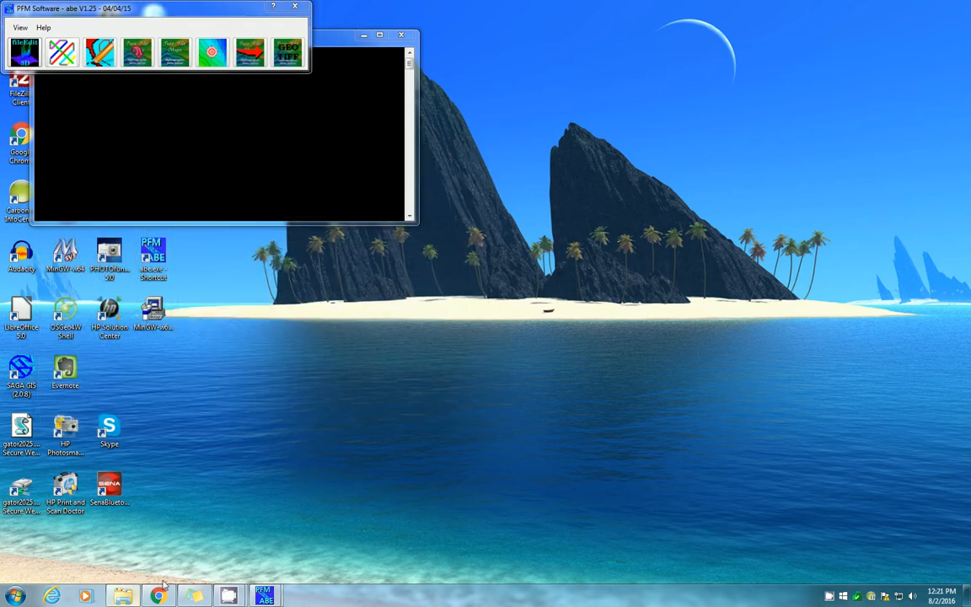
- Switch to Windows Explorer and open E:\PFMABE\test data\NERC-ARSF-LAS1_3-sample to check the output files
key("super+e")
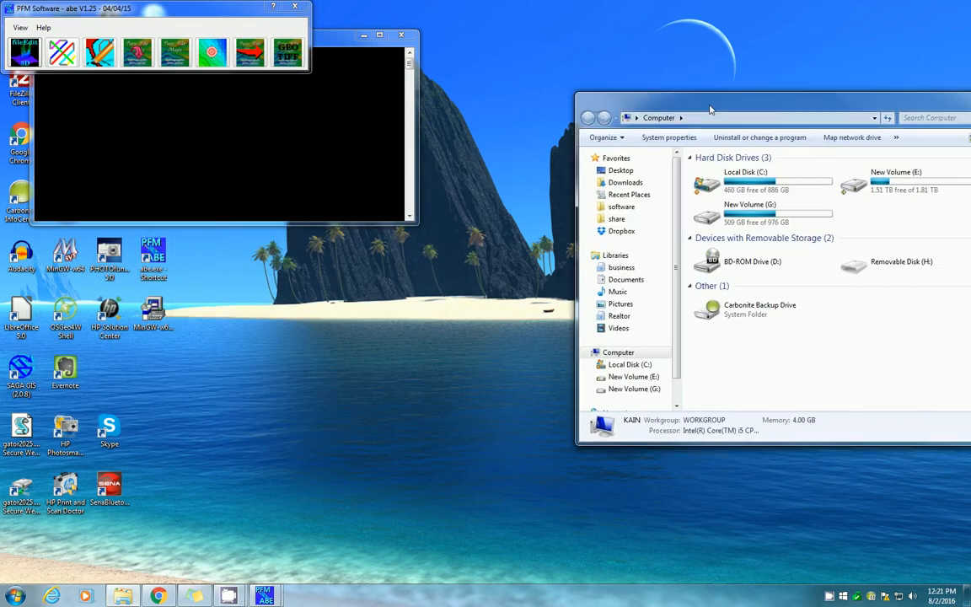
left_click(623, 377)
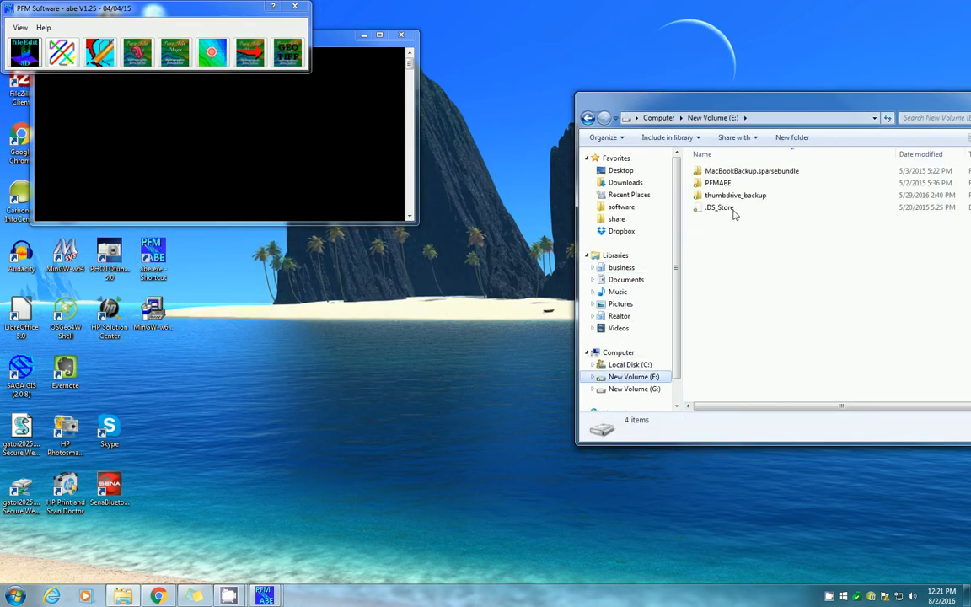
left_click(718, 185)
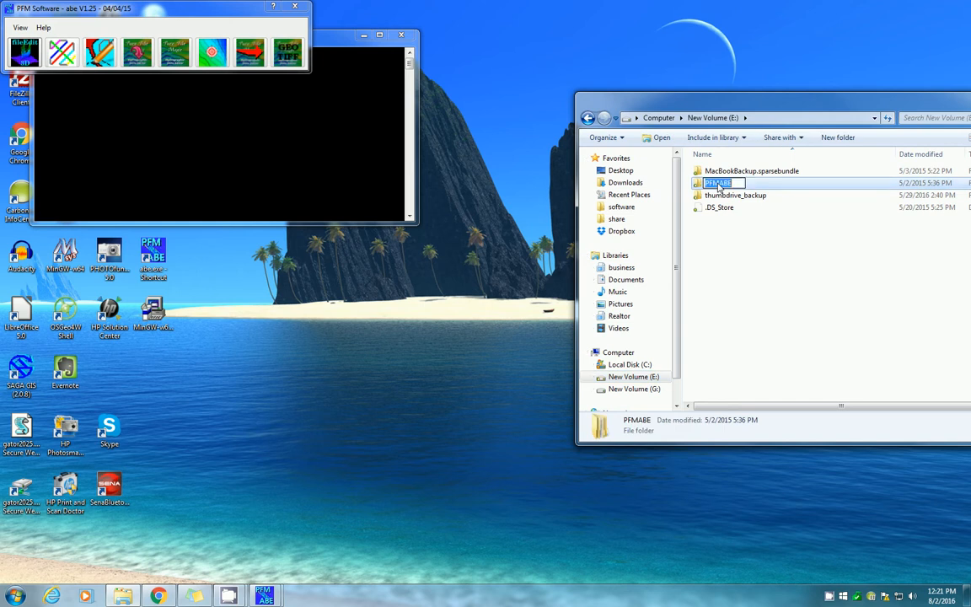
double_click(719, 186)
double_click(723, 195)
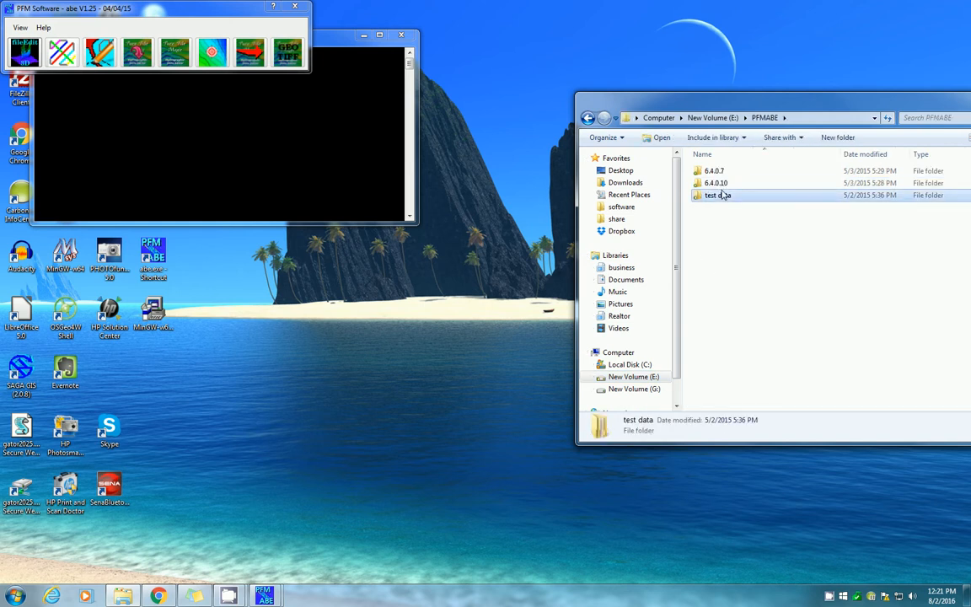
left_click(732, 269)
double_click(732, 269)
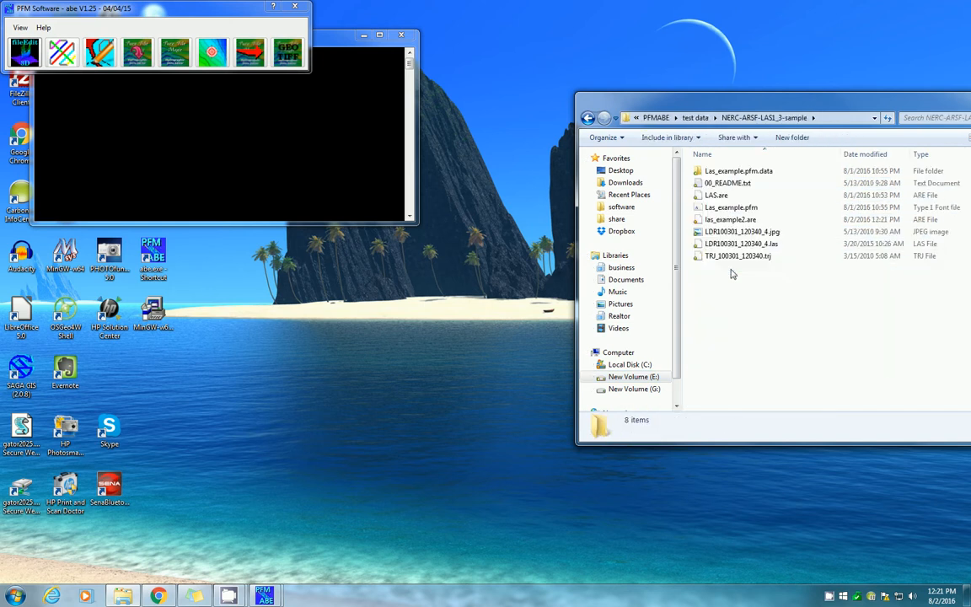
- Open las_example2.are in WordPad without making WordPad the default program for this file type
left_click(736, 220)
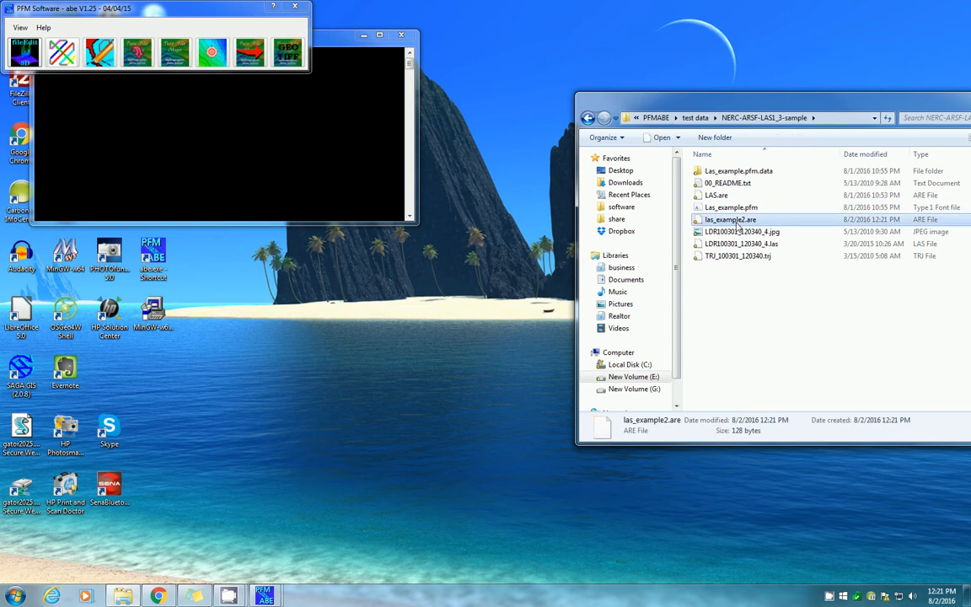
right_click(738, 224)
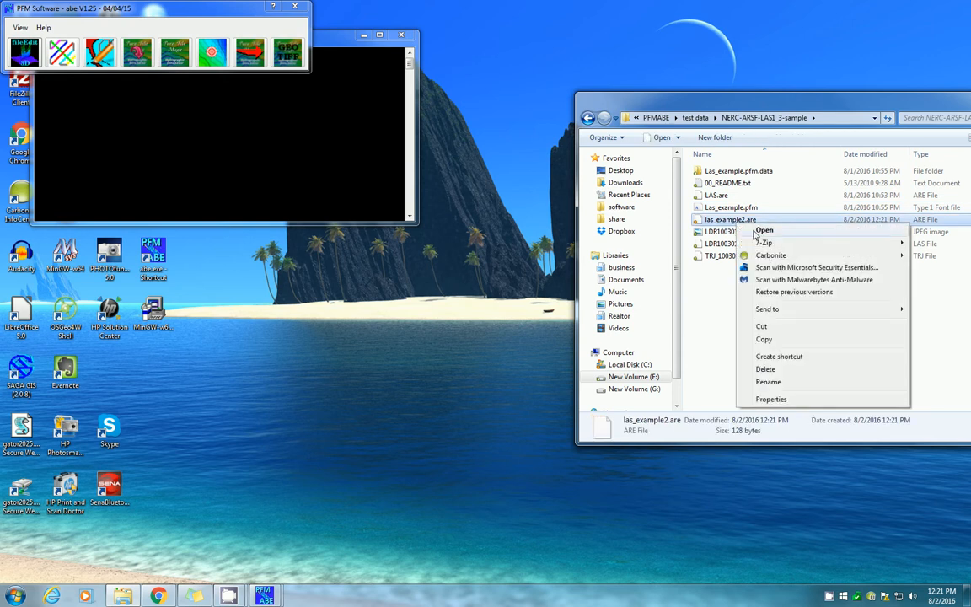
left_click(764, 231)
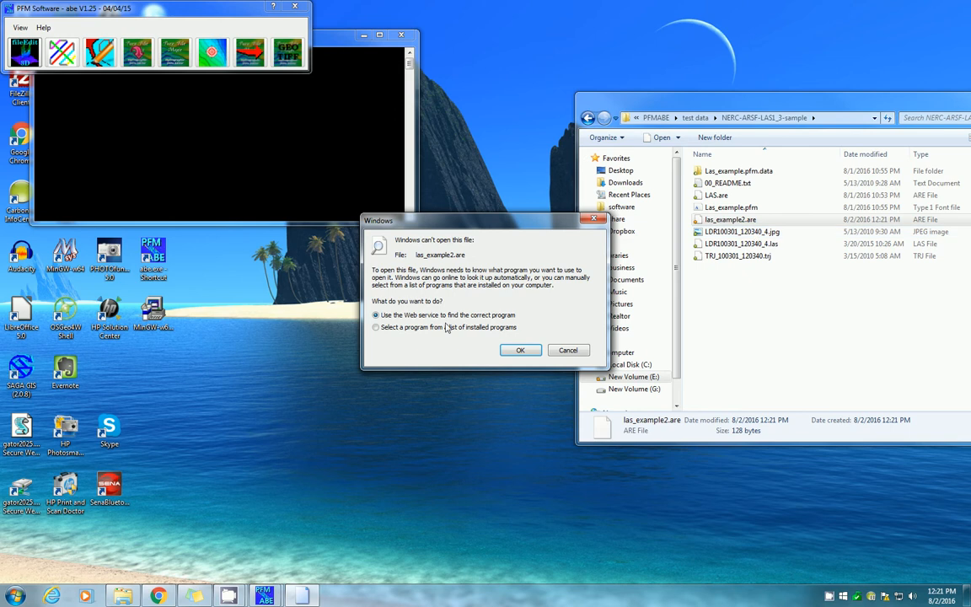
left_click(396, 327)
left_click(521, 350)
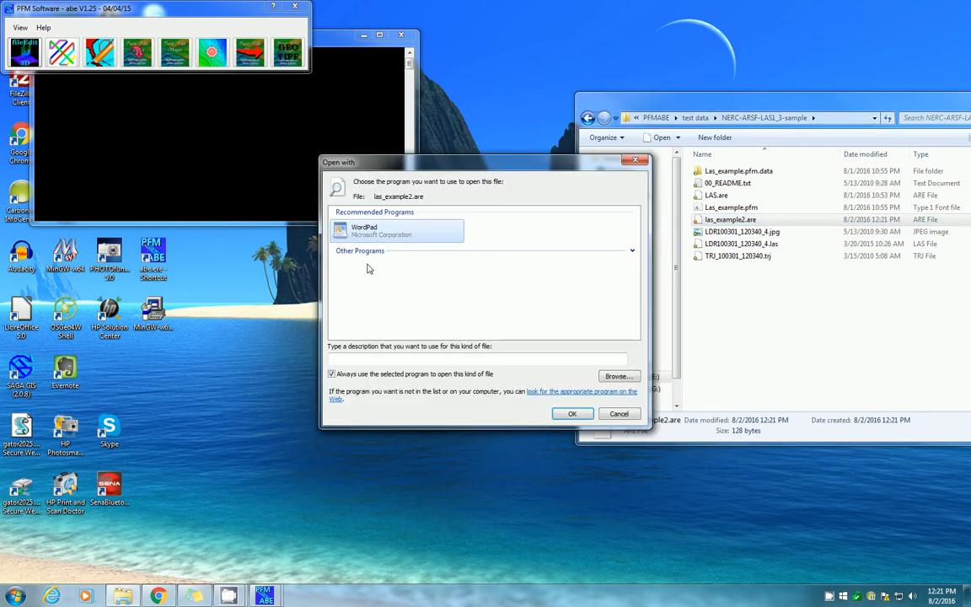
left_click(332, 374)
left_click(570, 413)
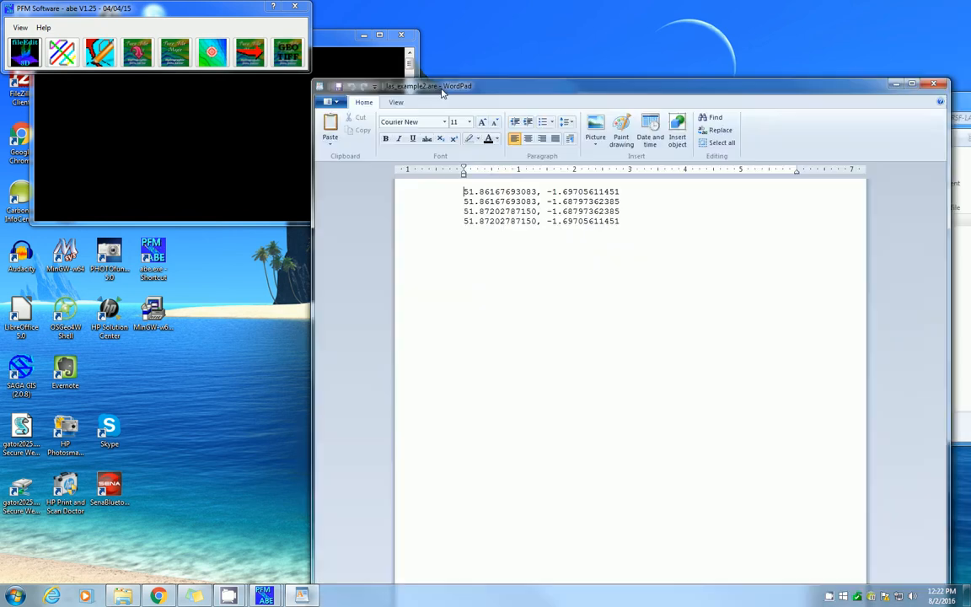
- Examine the area file's boundary coordinates, and close WordPad and the folder window
left_click_drag(441, 91, 335, 278)
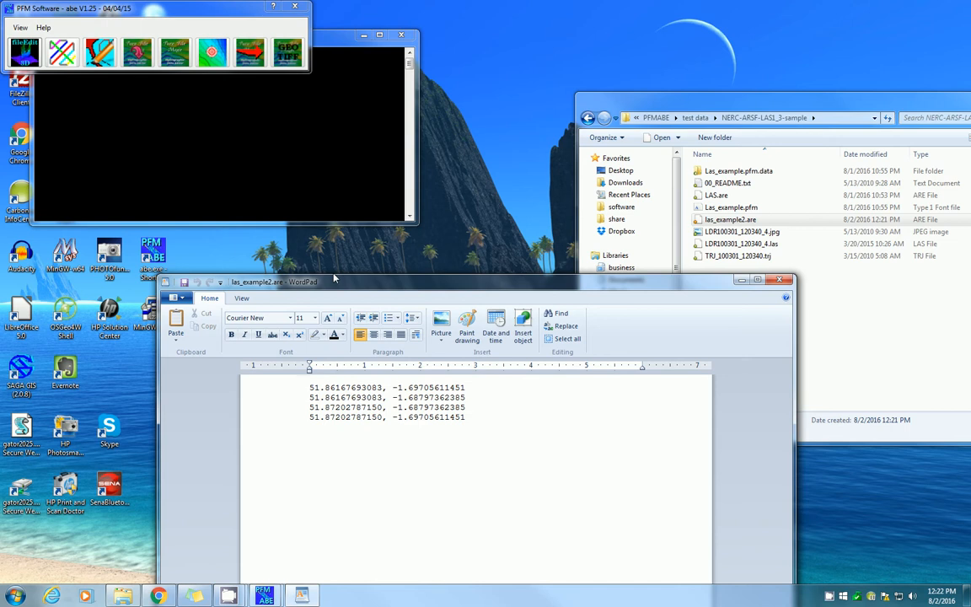
left_click(779, 279)
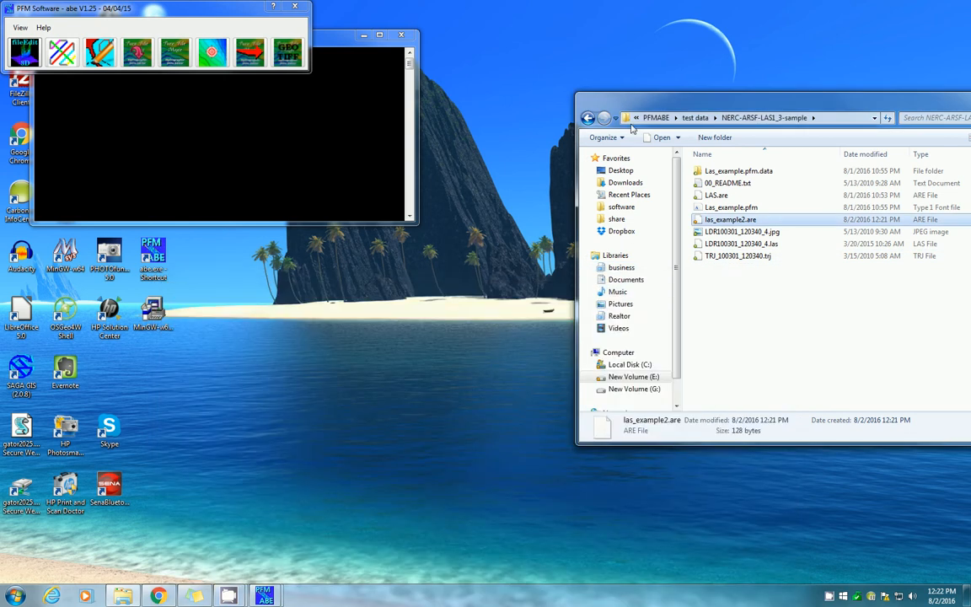
left_click(969, 98)
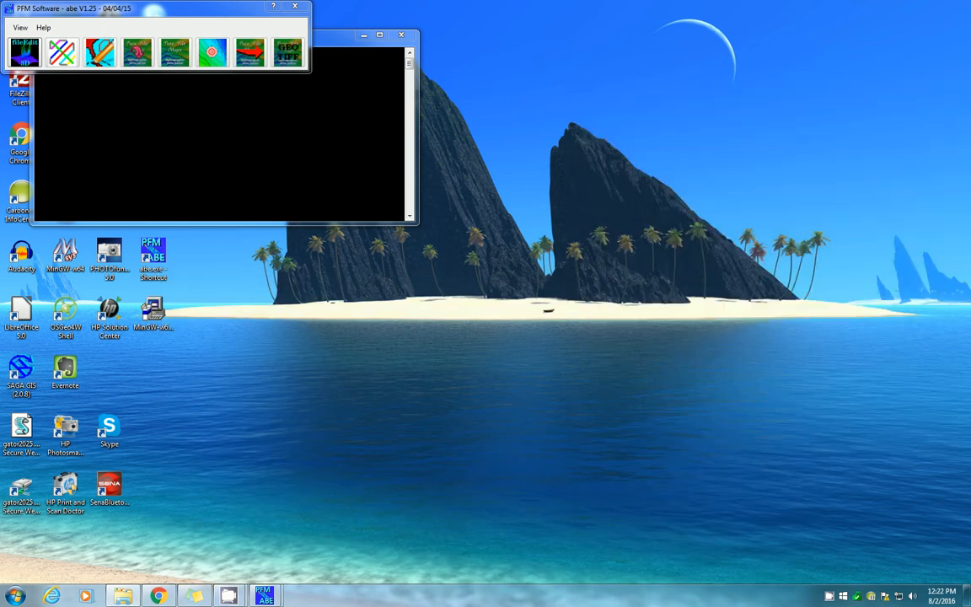
- Start areaCheck and load the las_example2.are area file onto the world map
left_click(111, 59)
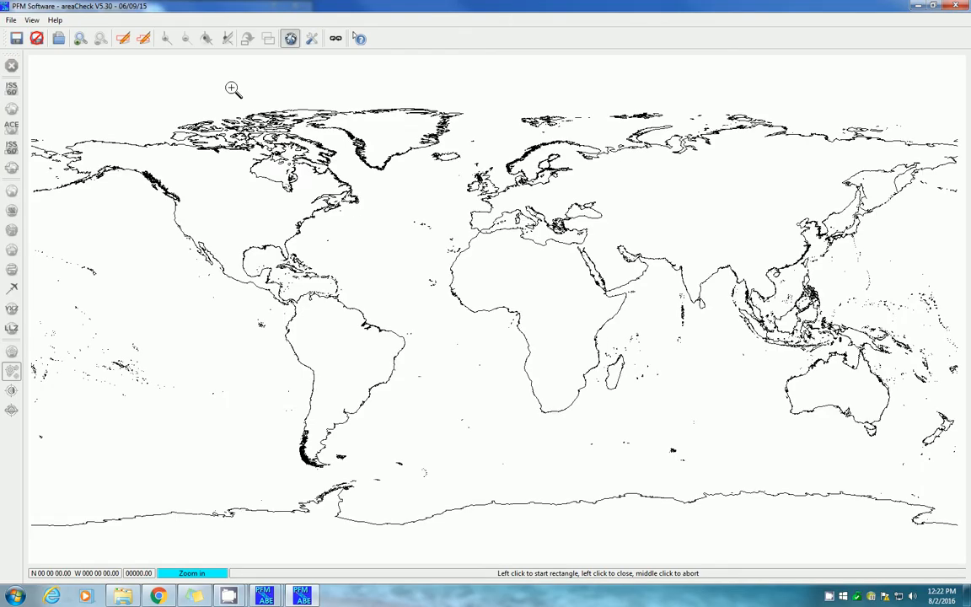
left_click(61, 40)
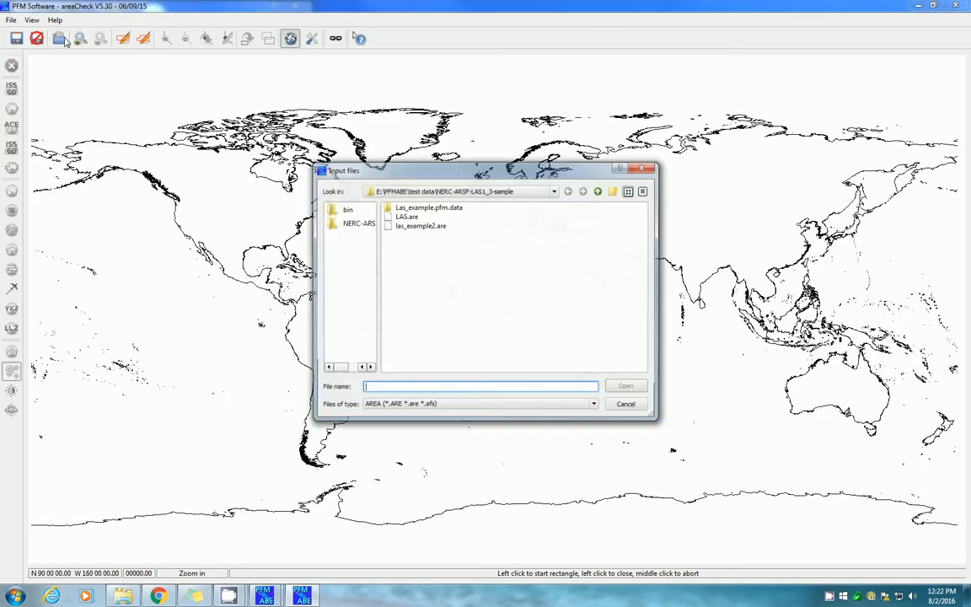
left_click(421, 225)
left_click(627, 387)
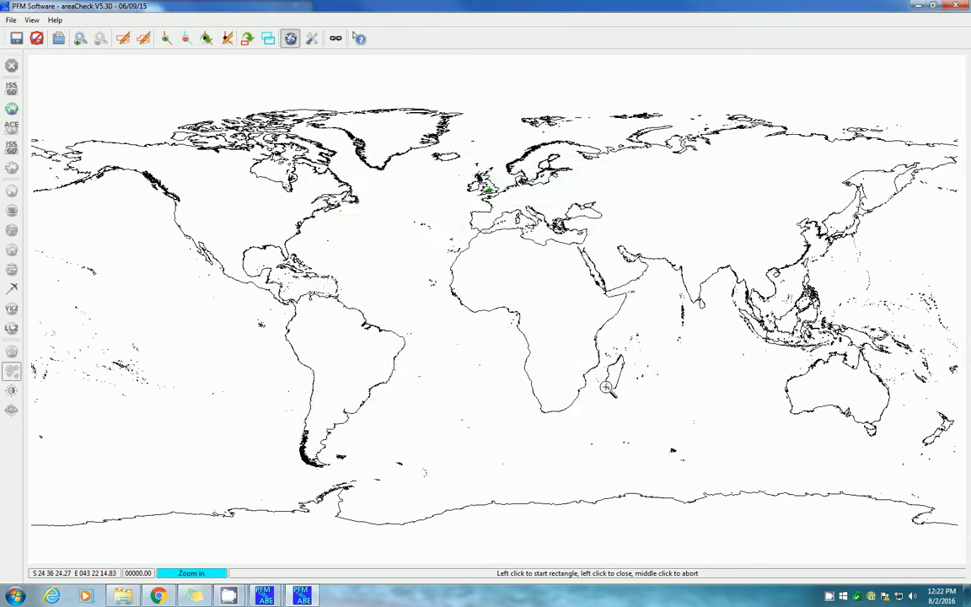
- Zoom in over southern England until the area's rectangle can be inspected, and exit areaCheck
left_click(477, 179)
left_click(499, 200)
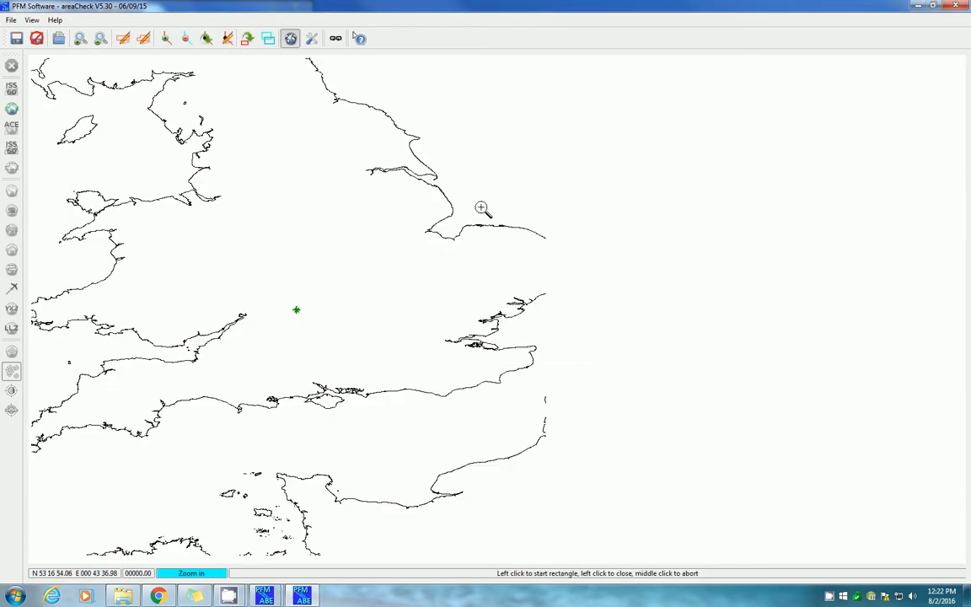
left_click(313, 292)
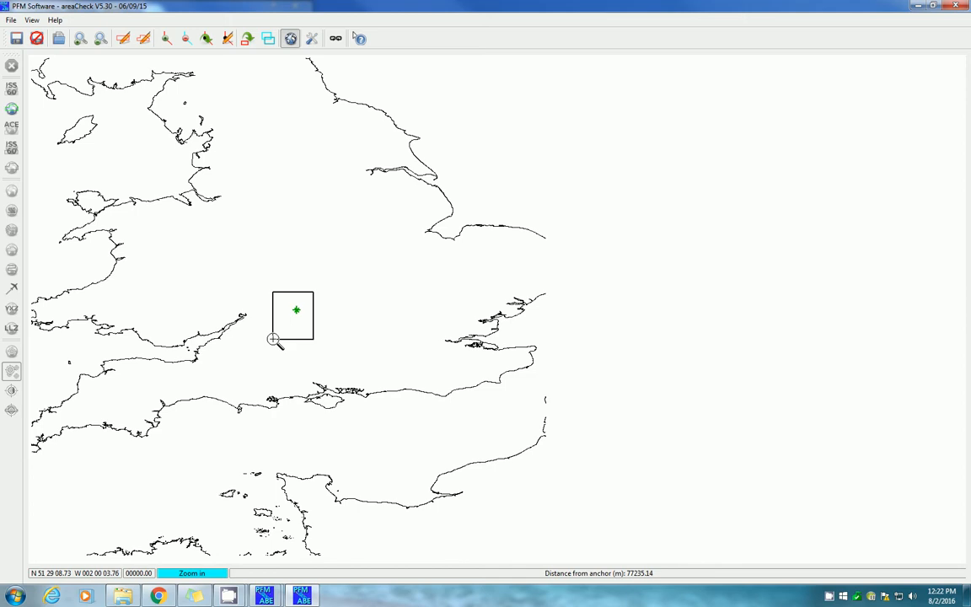
left_click(273, 339)
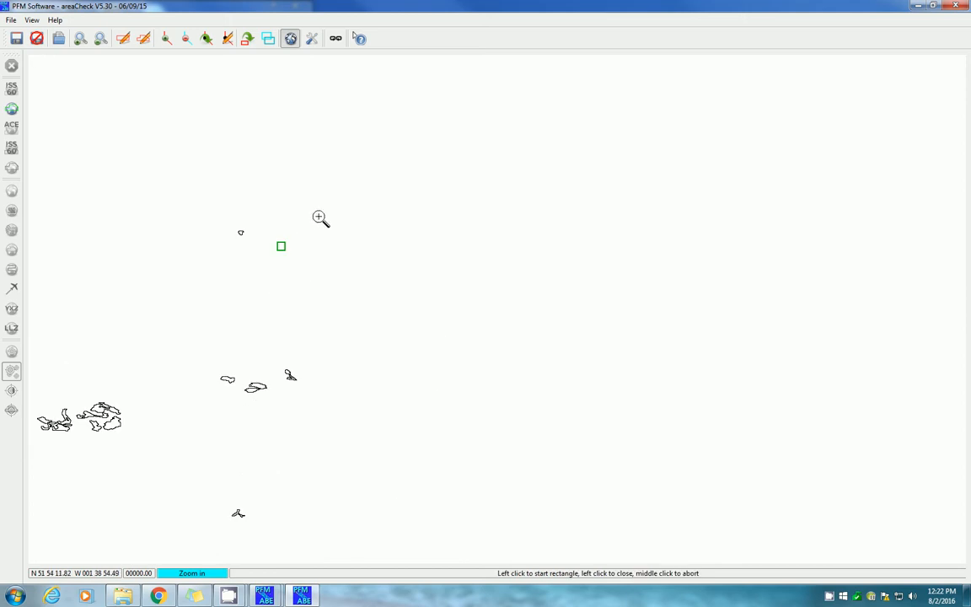
left_click(37, 39)
- Start the pfmLoad wizard and name the first PFM file Las_example2 in the NERC-ARSF-LAS1_3-sample folder
left_click(137, 53)
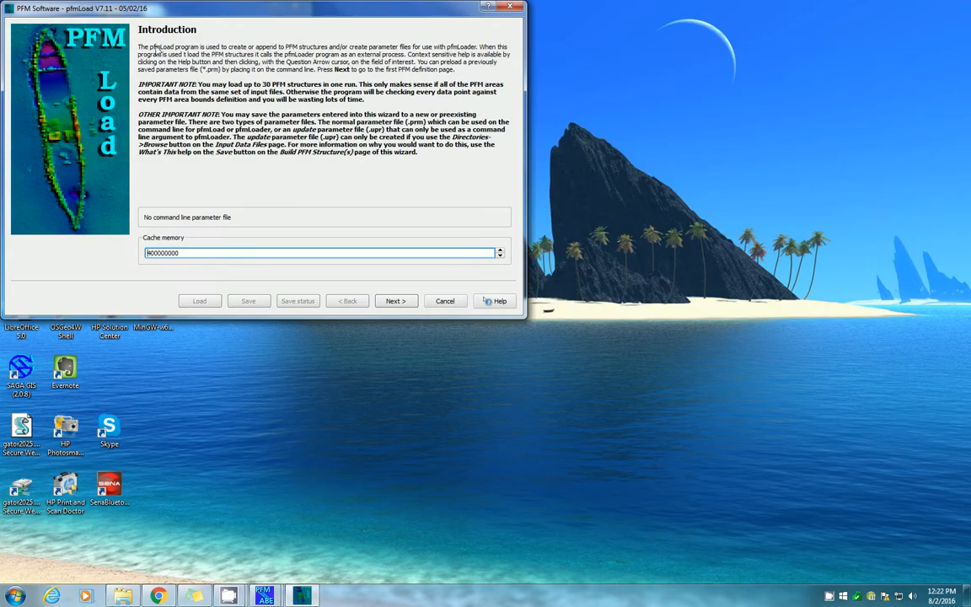
left_click_drag(152, 11, 205, 28)
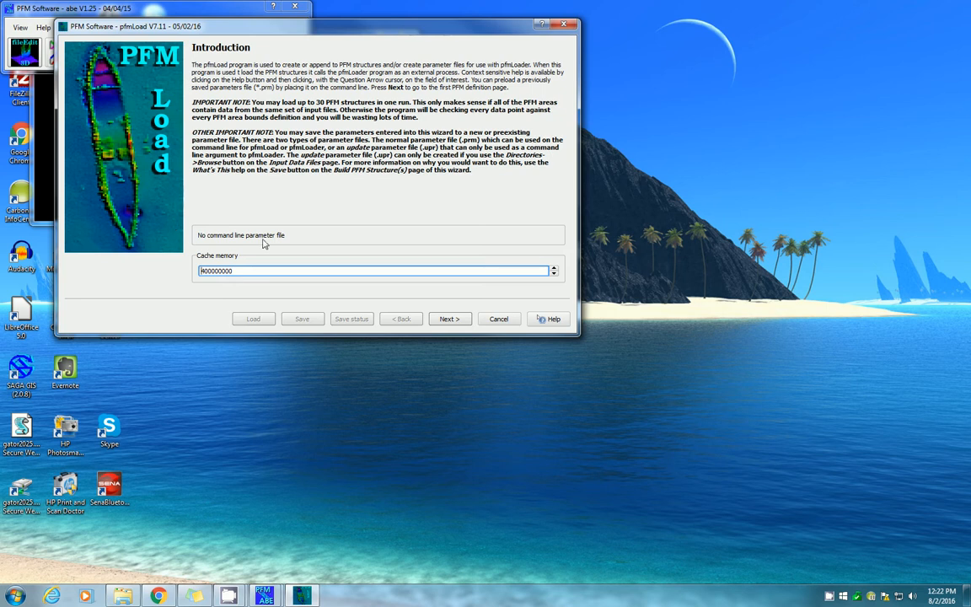
left_click(446, 320)
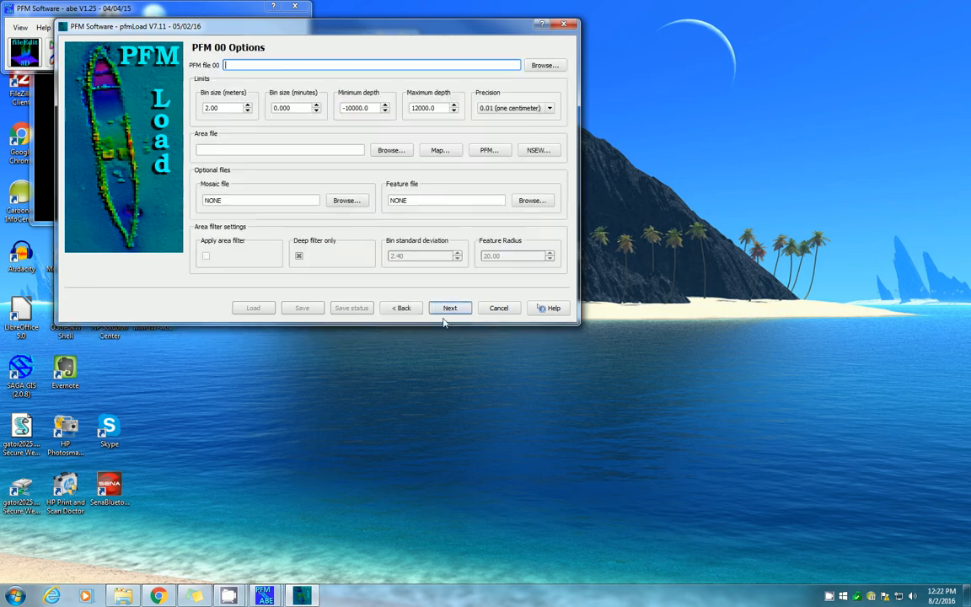
left_click(544, 65)
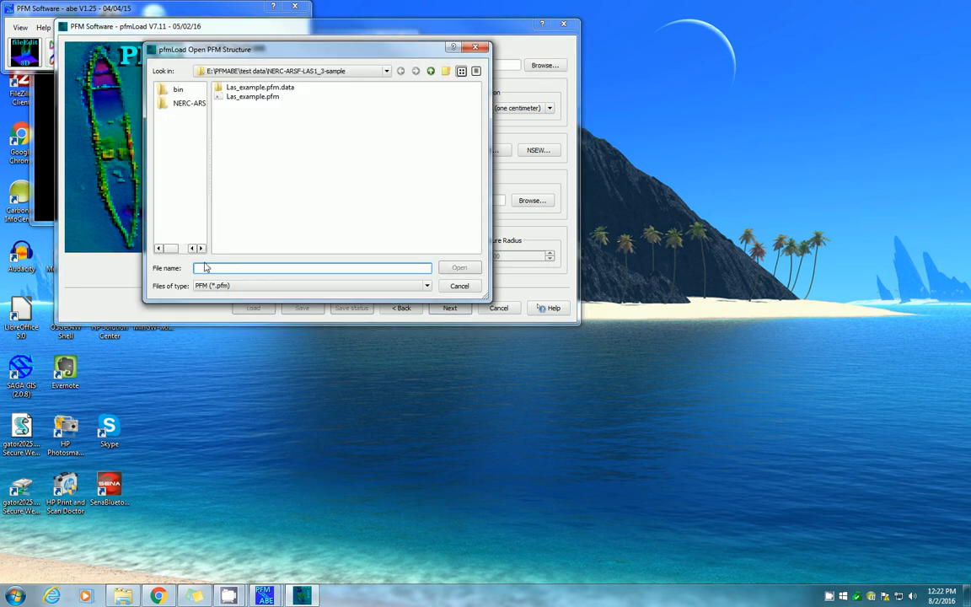
type("Las")
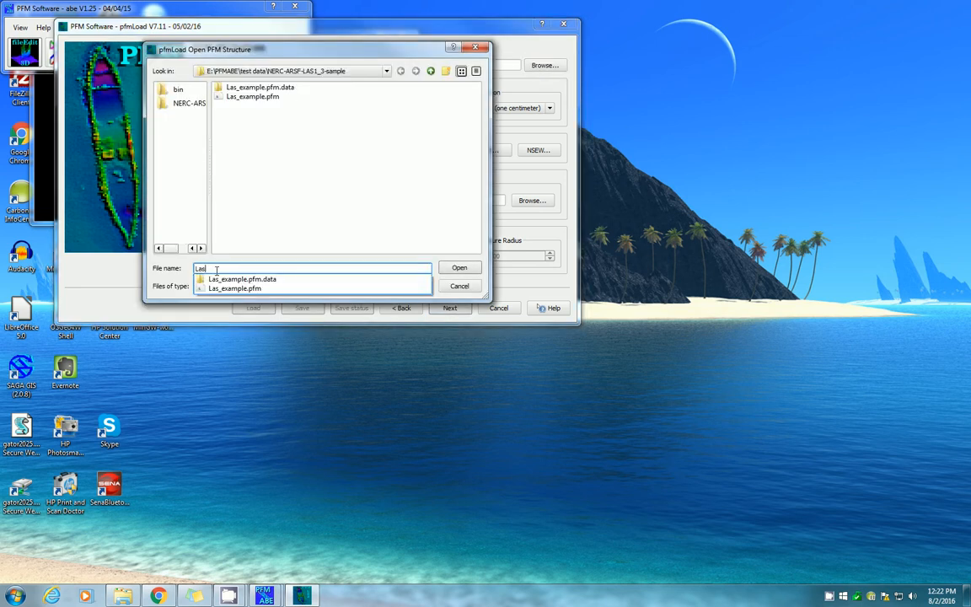
type("_example2")
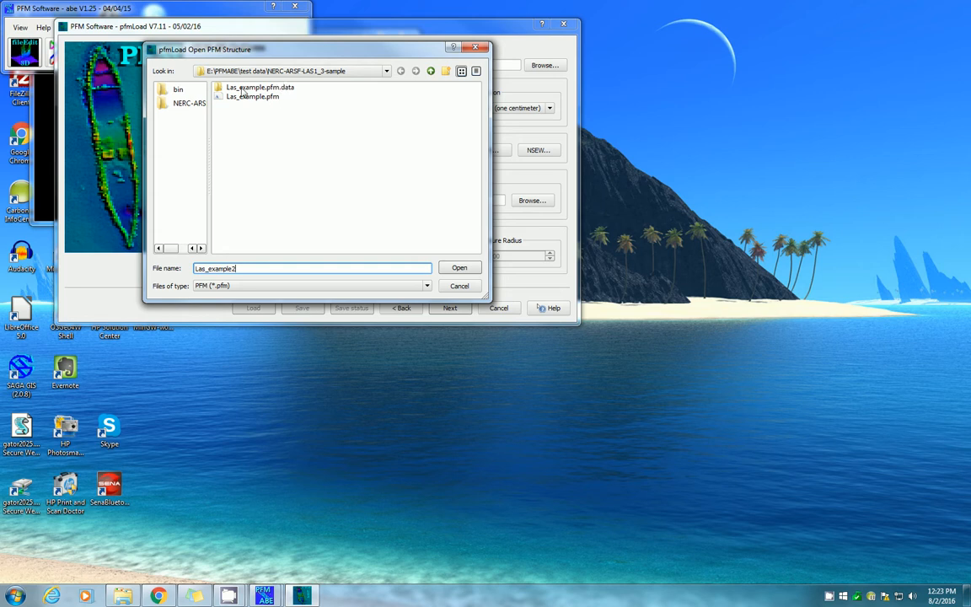
left_click(459, 268)
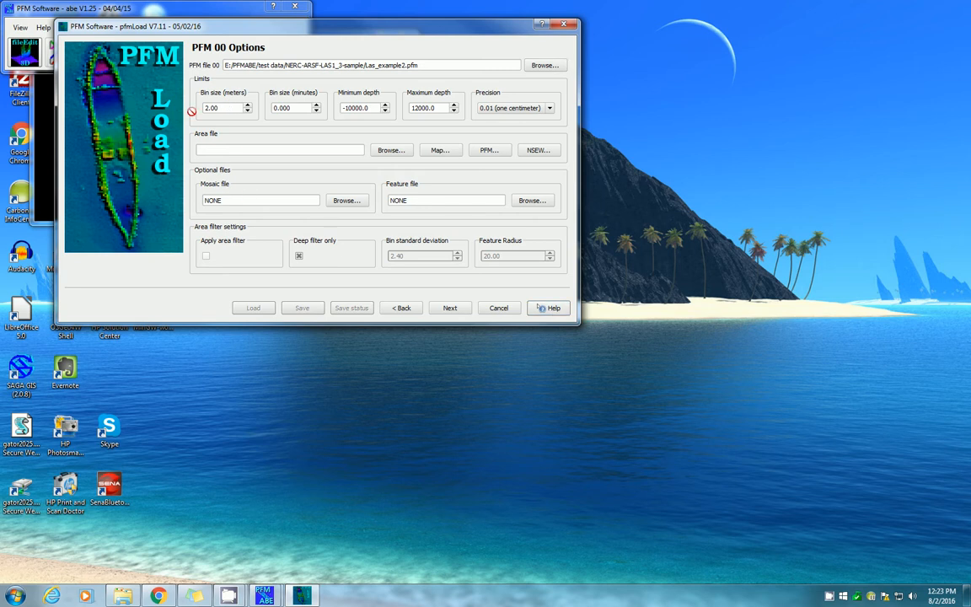
- Assign las_example2.are as the first PFM's area file and continue to the global load options without defining a second PFM
mouse_move(229, 112)
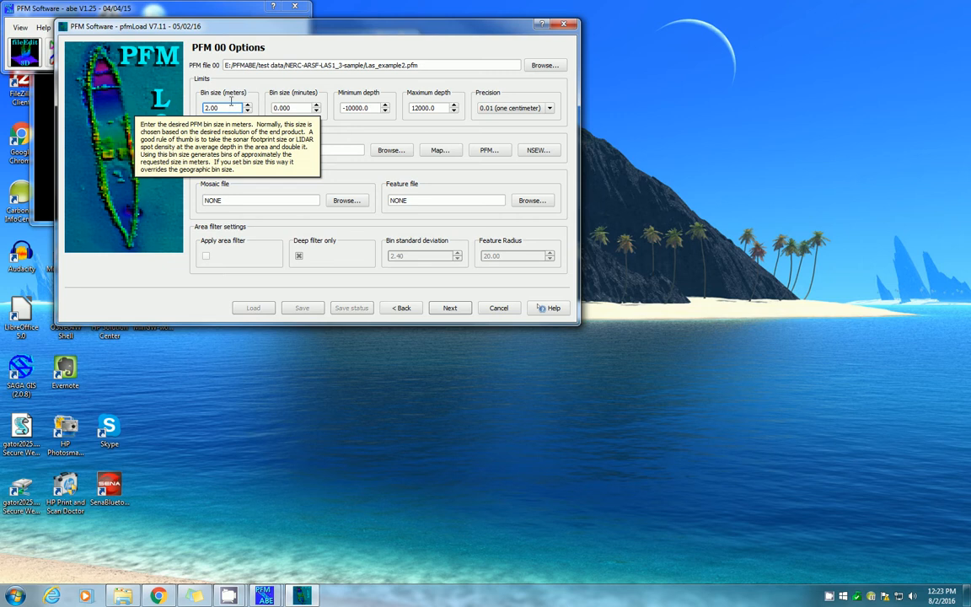
left_click(393, 152)
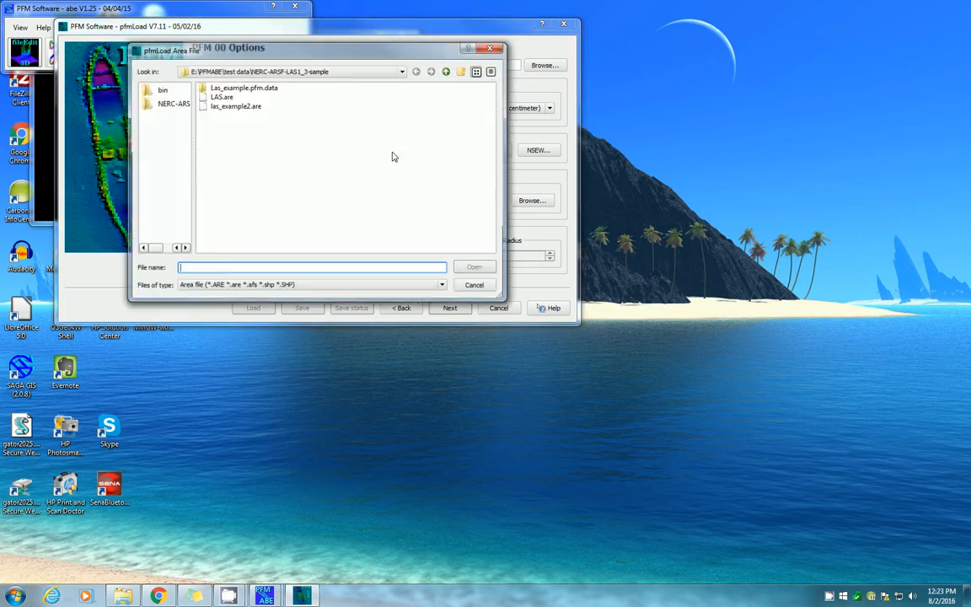
left_click(233, 107)
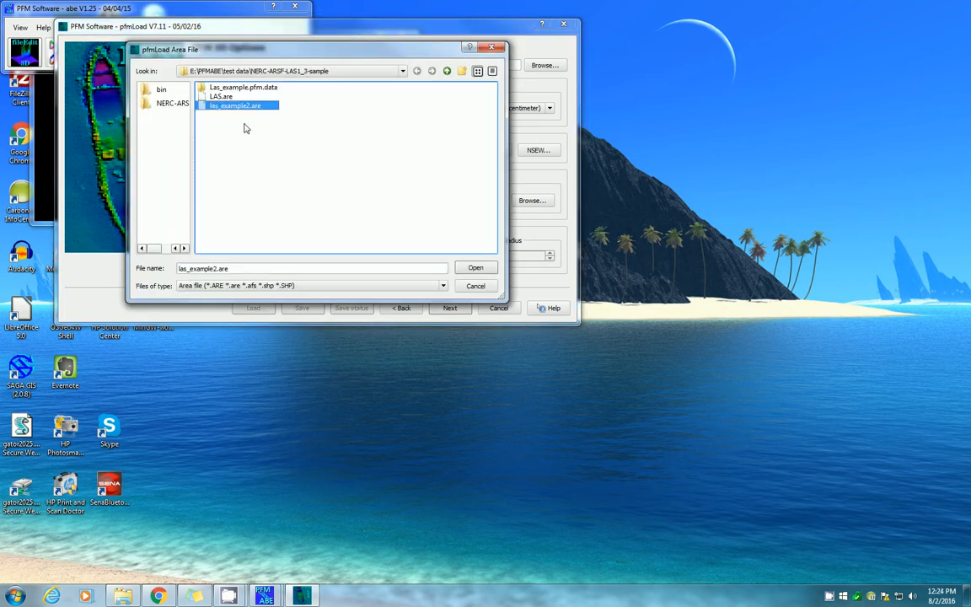
left_click(476, 268)
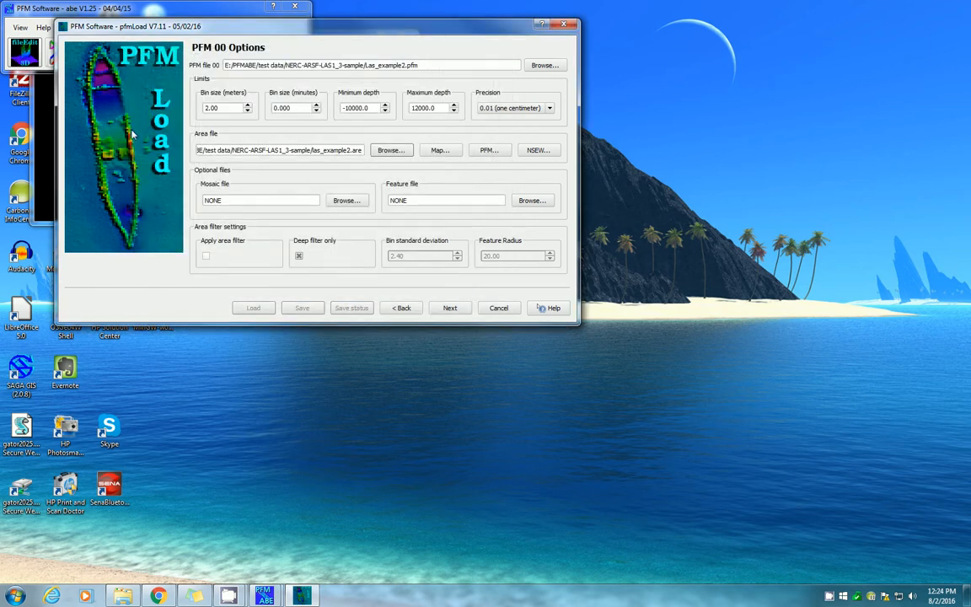
left_click(449, 308)
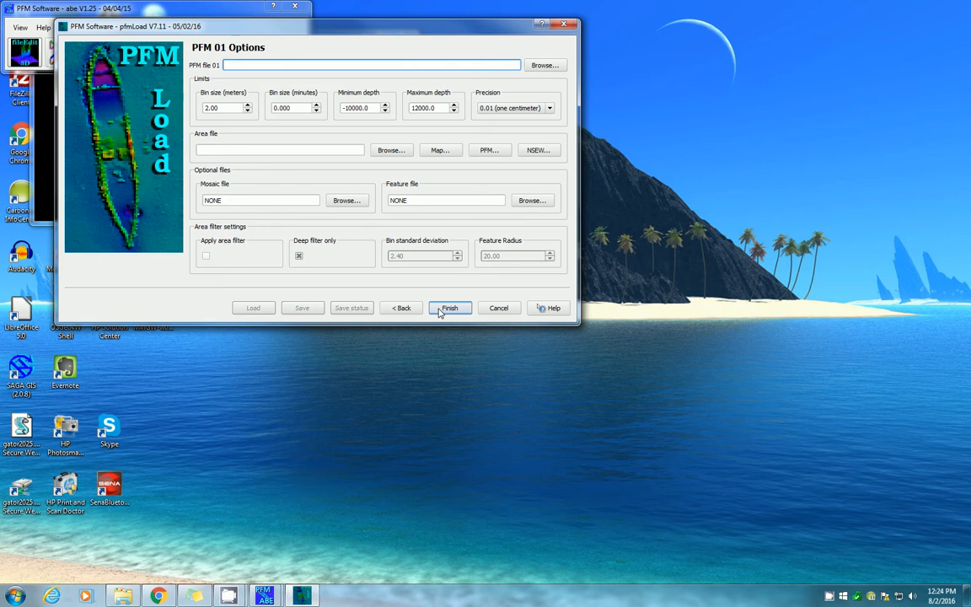
left_click(449, 308)
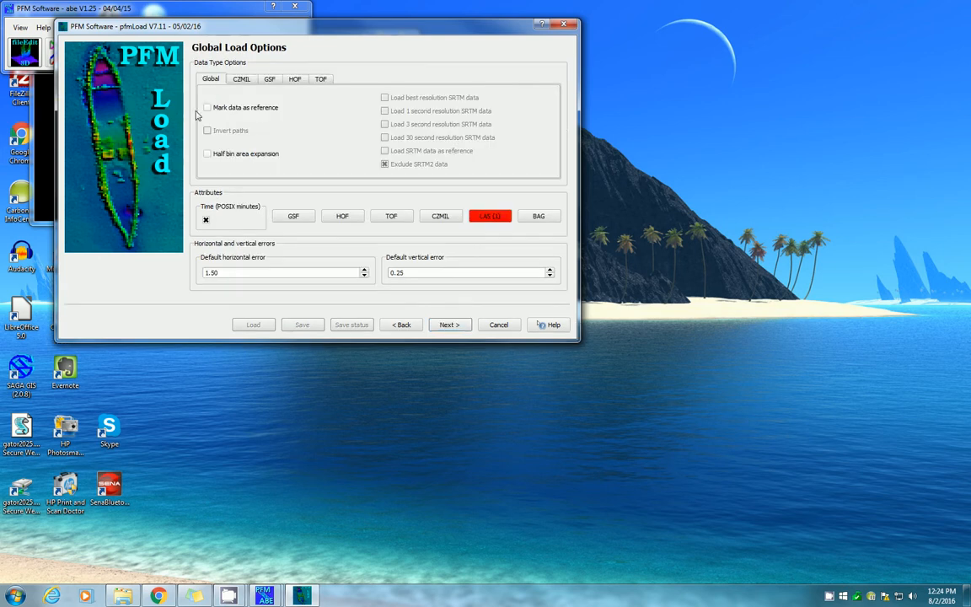
- Review the LAS attribute selection and the context help for the default horizontal error, default vertical error and Mark data as reference options
left_click(486, 220)
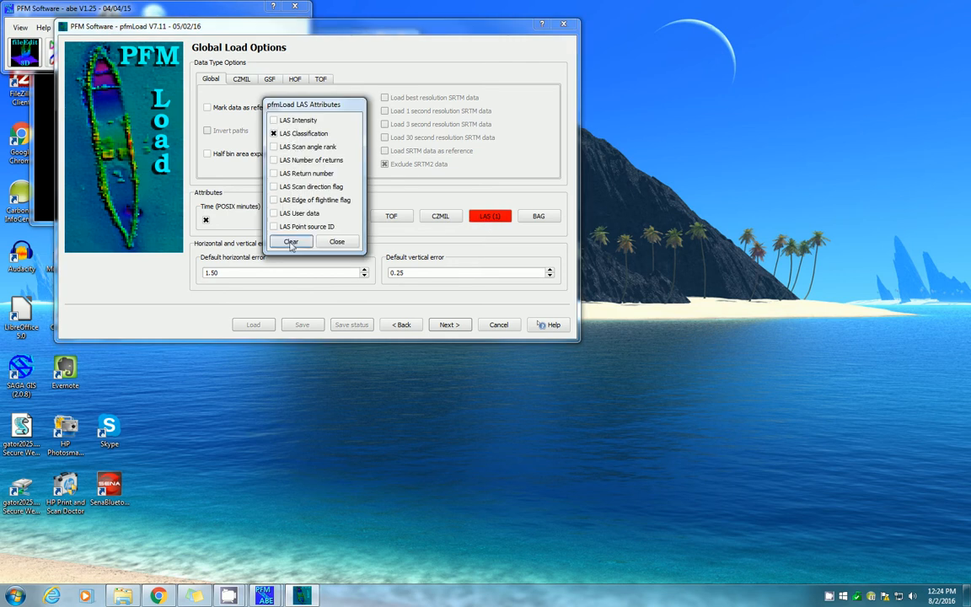
left_click(335, 241)
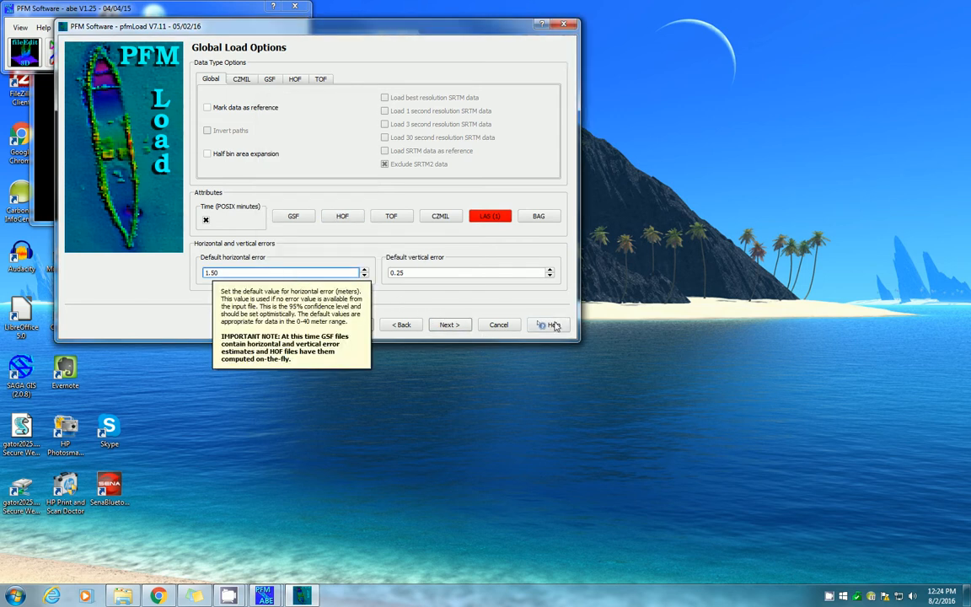
left_click(548, 325)
left_click(417, 279)
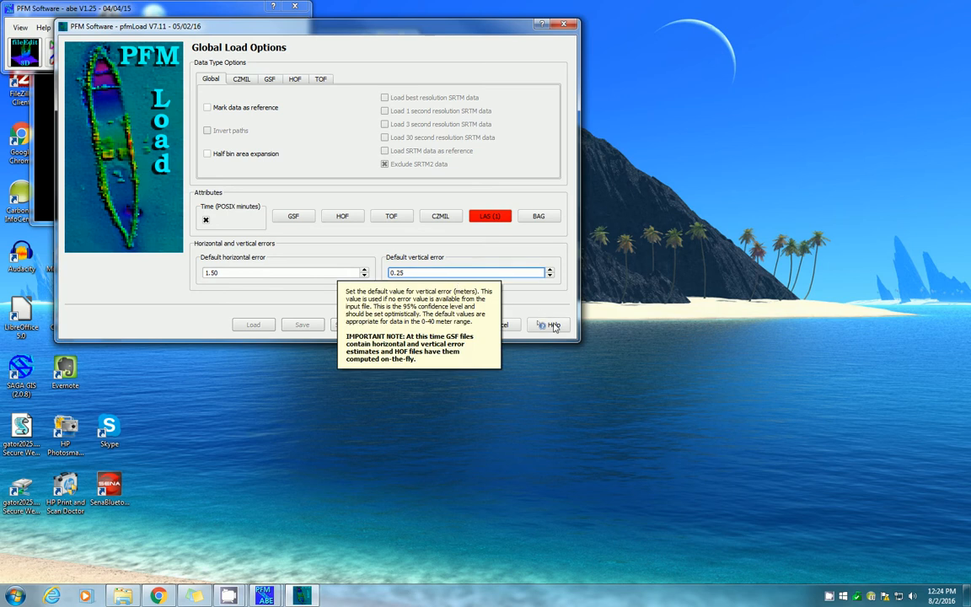
left_click(211, 92)
left_click(196, 104)
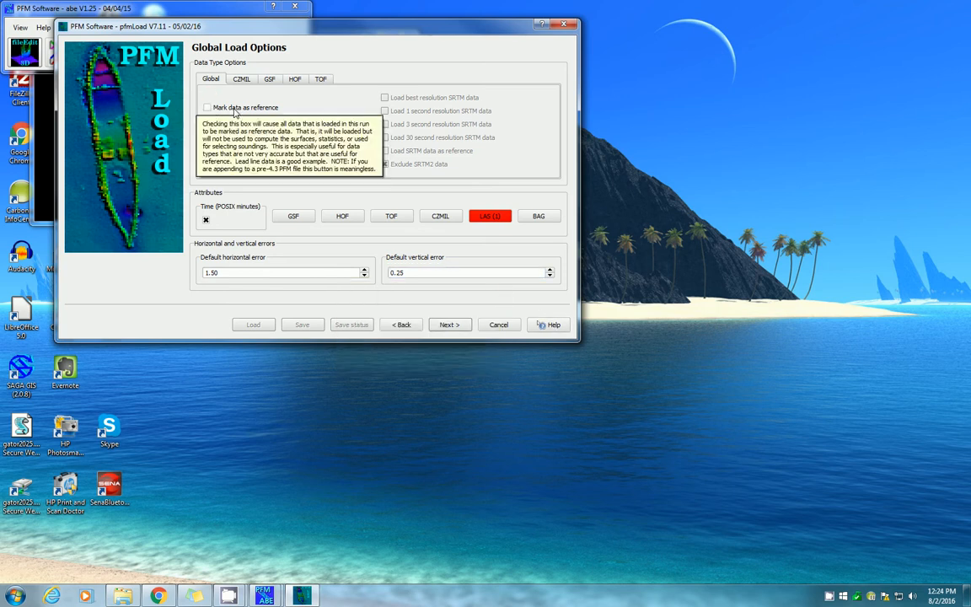
left_click(393, 182)
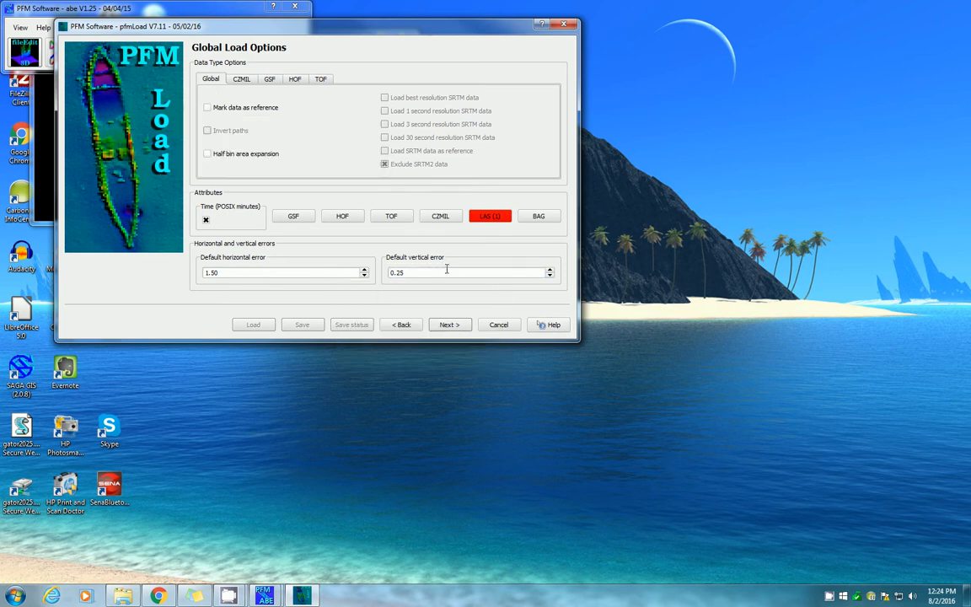
- Add LDR100301_120340_4.las to the input file list of the PFM load
left_click(449, 326)
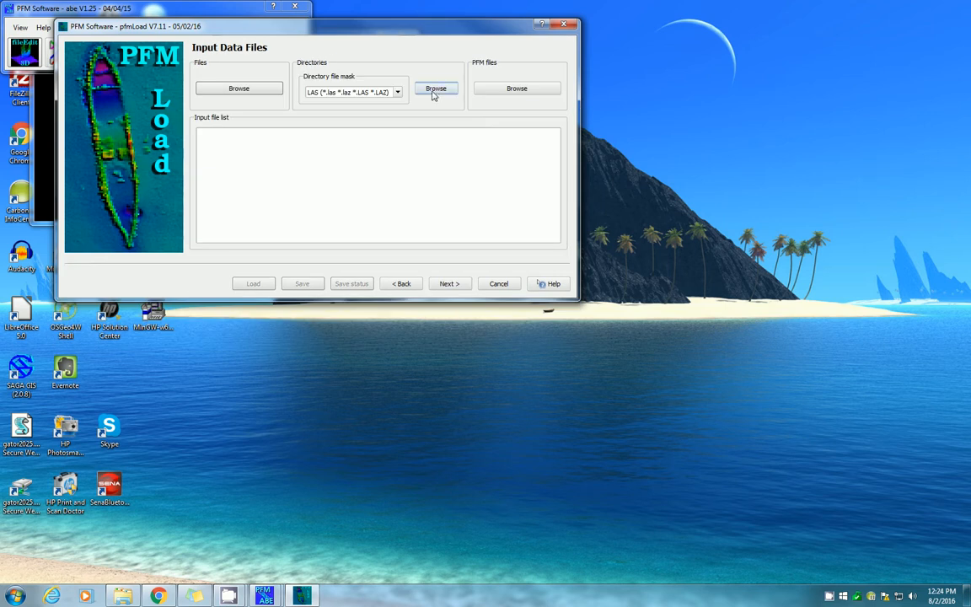
left_click(217, 90)
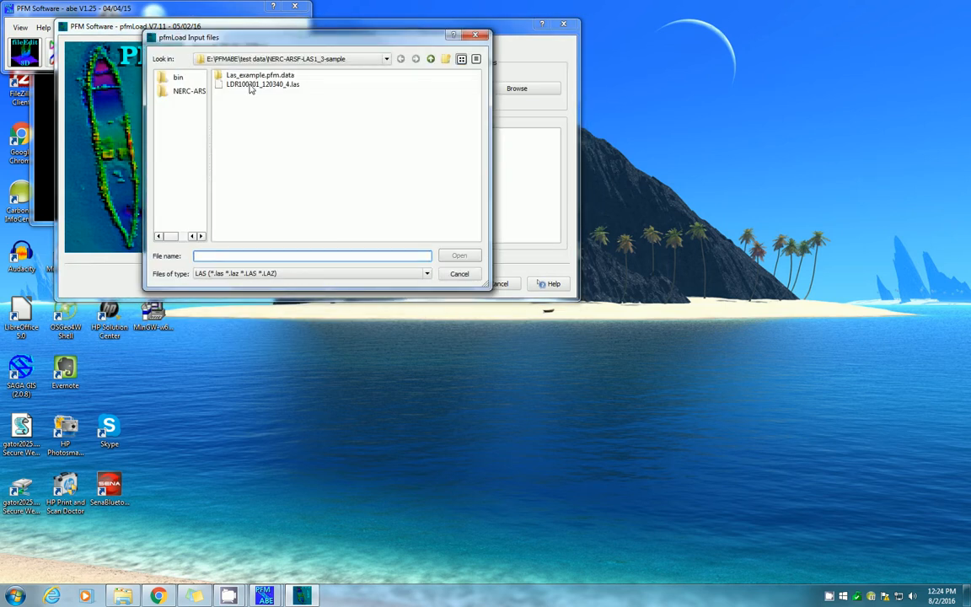
left_click(257, 84)
left_click(458, 256)
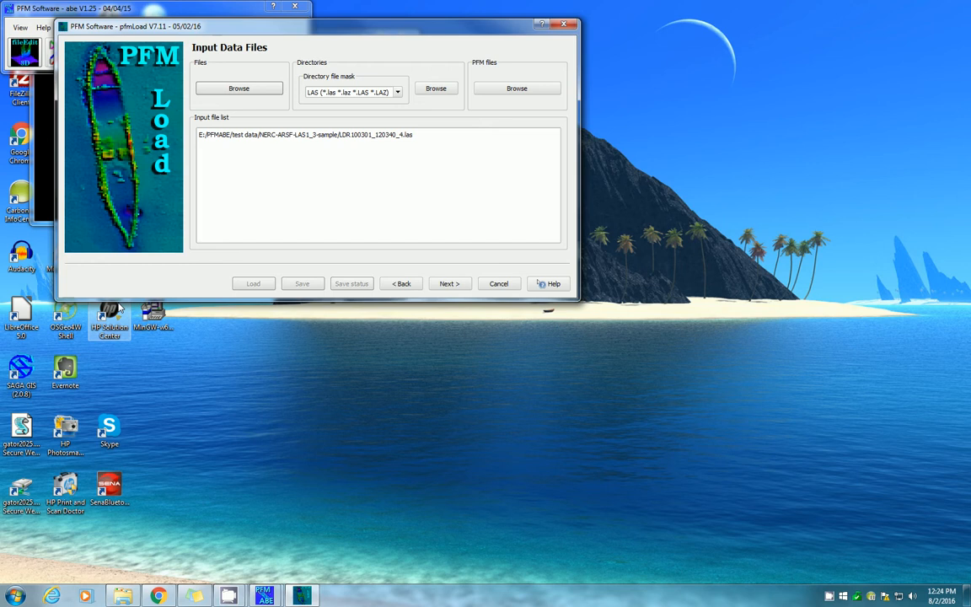
- Load the input data to build the PFM structure, and finish the wizard
left_click(449, 284)
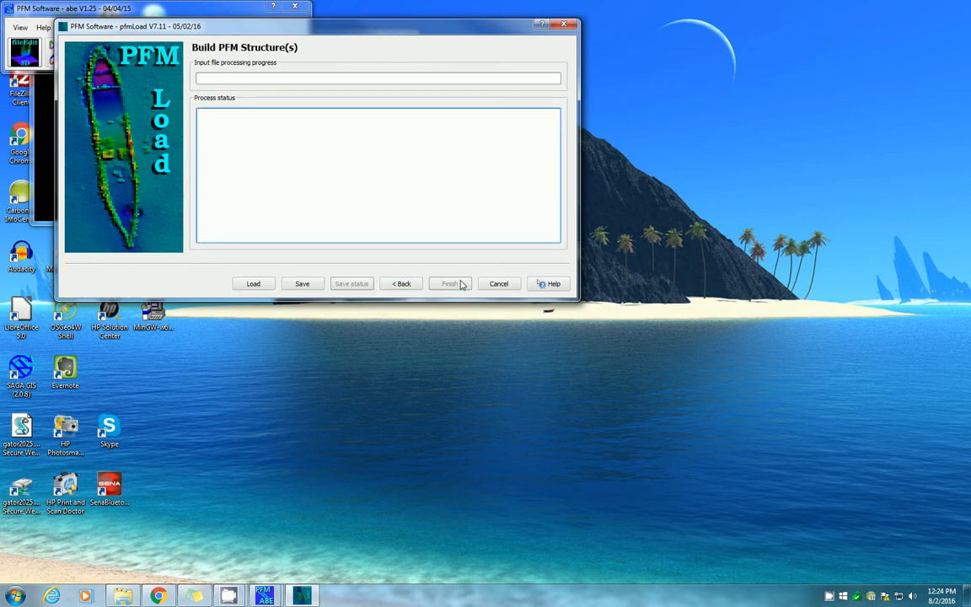
left_click(261, 284)
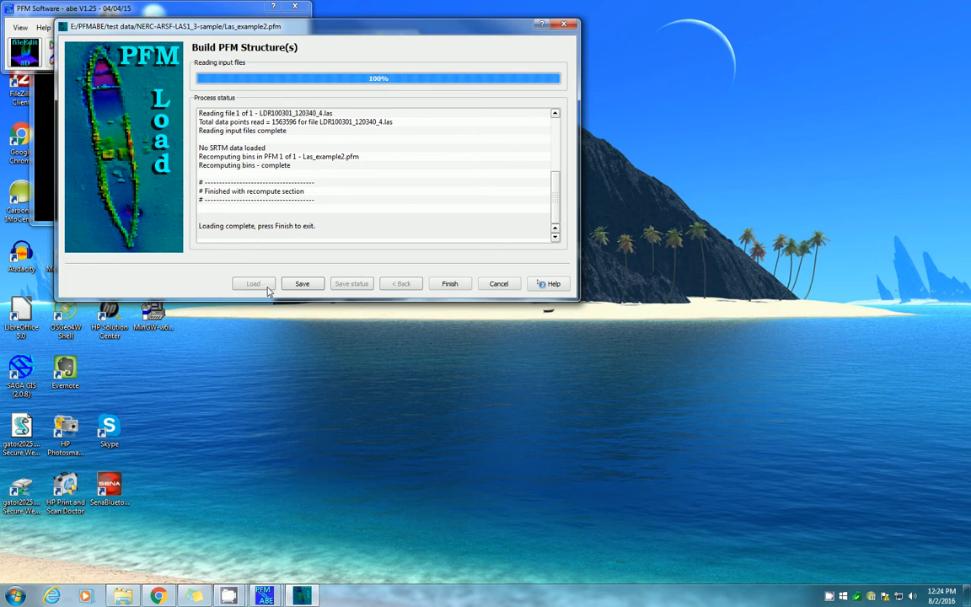
left_click(451, 284)
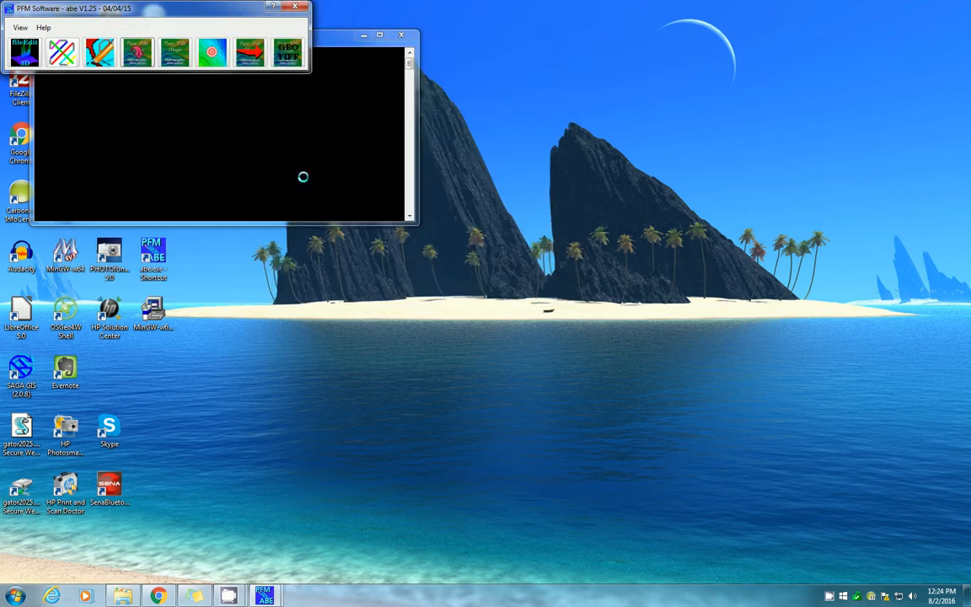
- Open Las_example2.pfm in pfmView and outline nearly the whole coverage area to display its depth surface
left_click(176, 54)
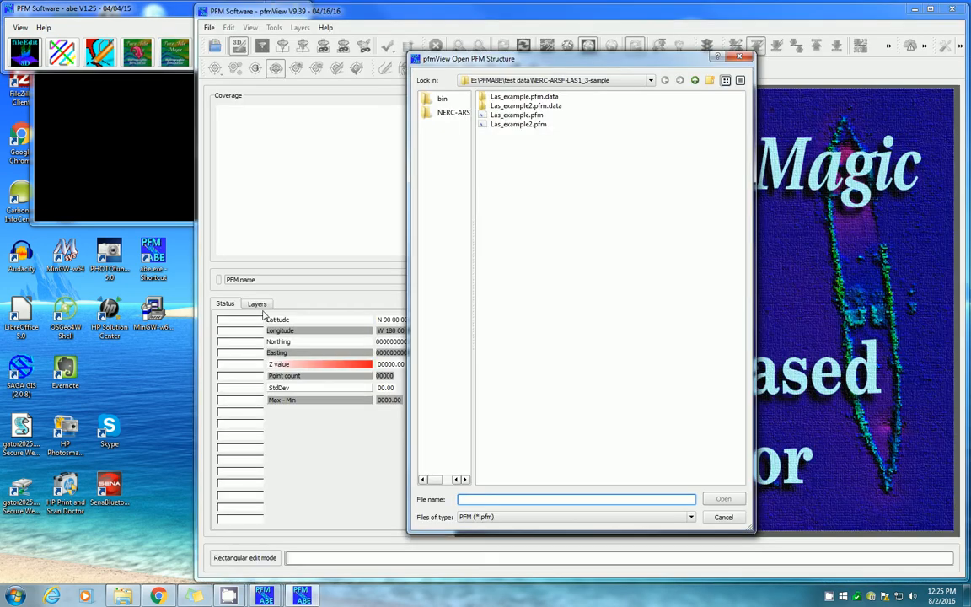
left_click(517, 124)
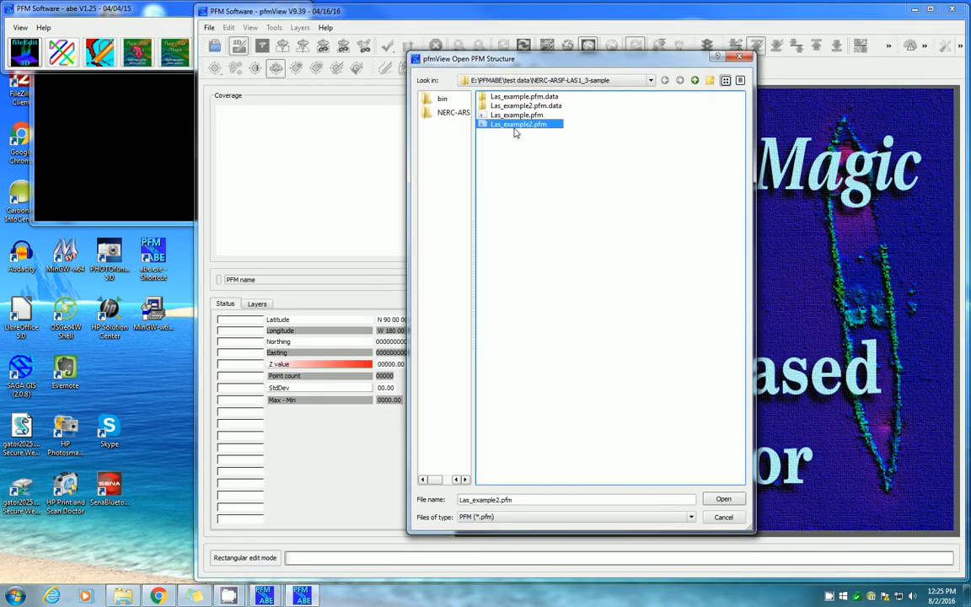
left_click(720, 500)
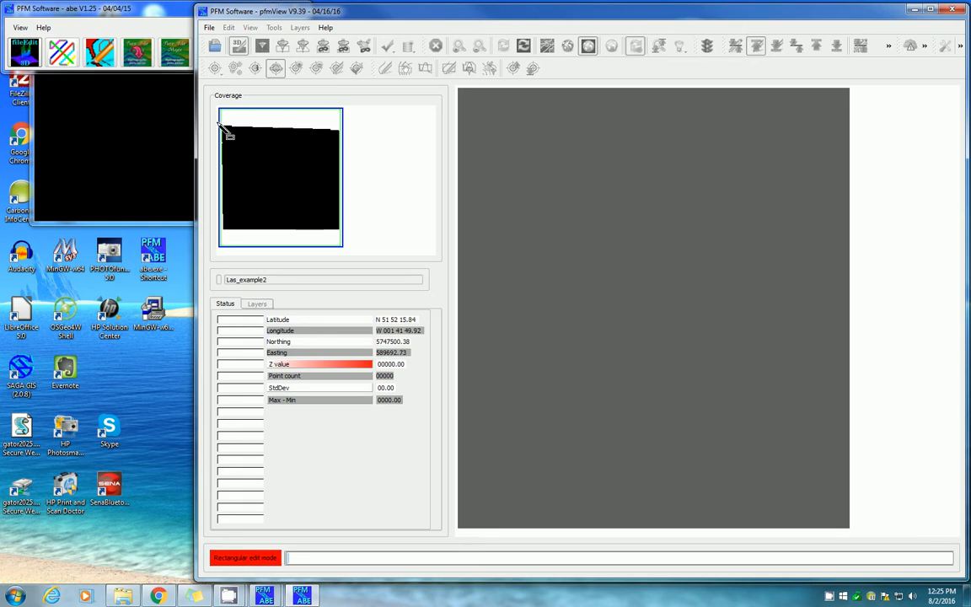
left_click_drag(417, 13, 348, 13)
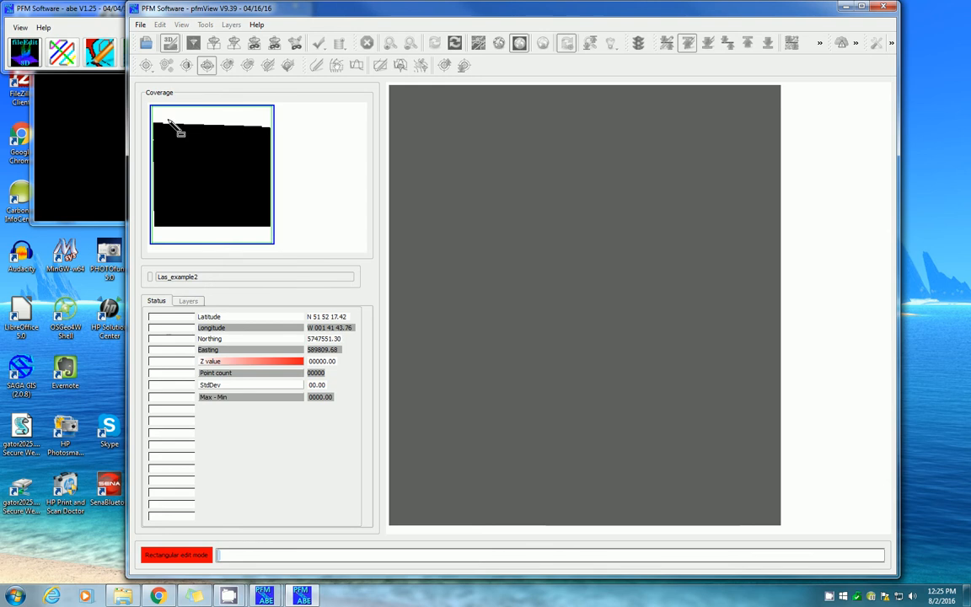
left_click_drag(153, 120, 274, 233)
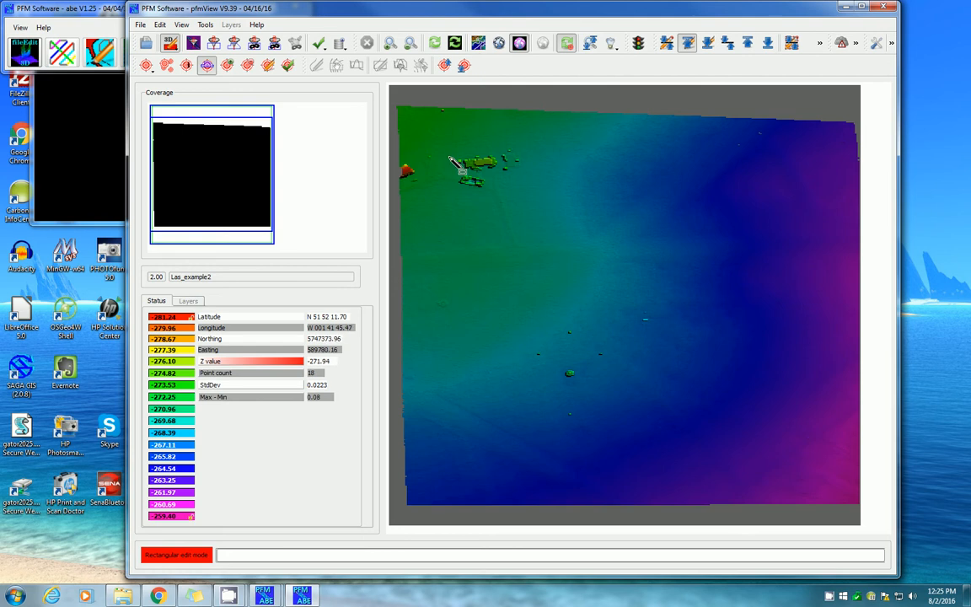
- Outline the cluster of raised structures near the surface's northwest corner with a rectangle and open that area in pfmEdit3D
left_click_drag(448, 143, 532, 203)
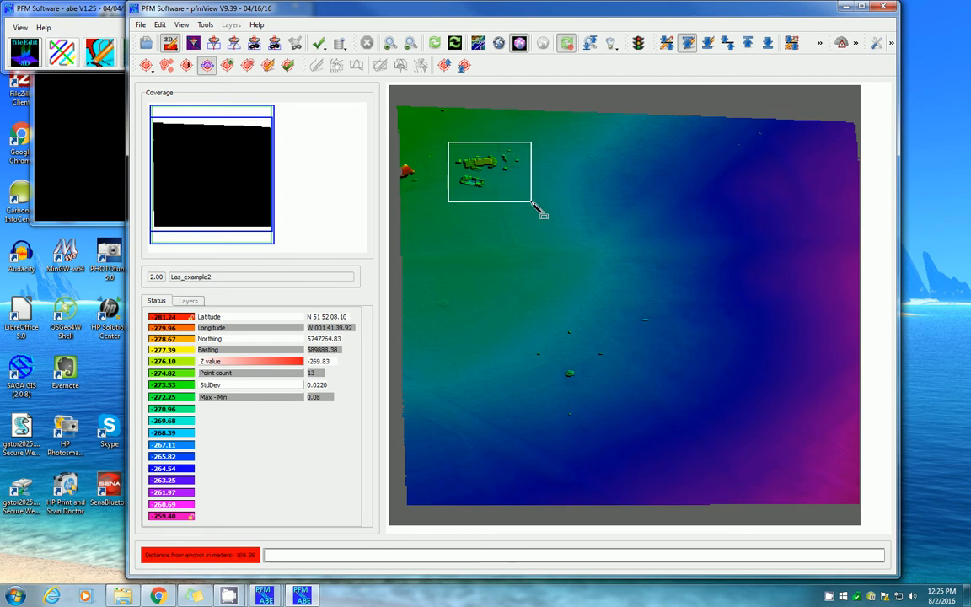
left_click(532, 202)
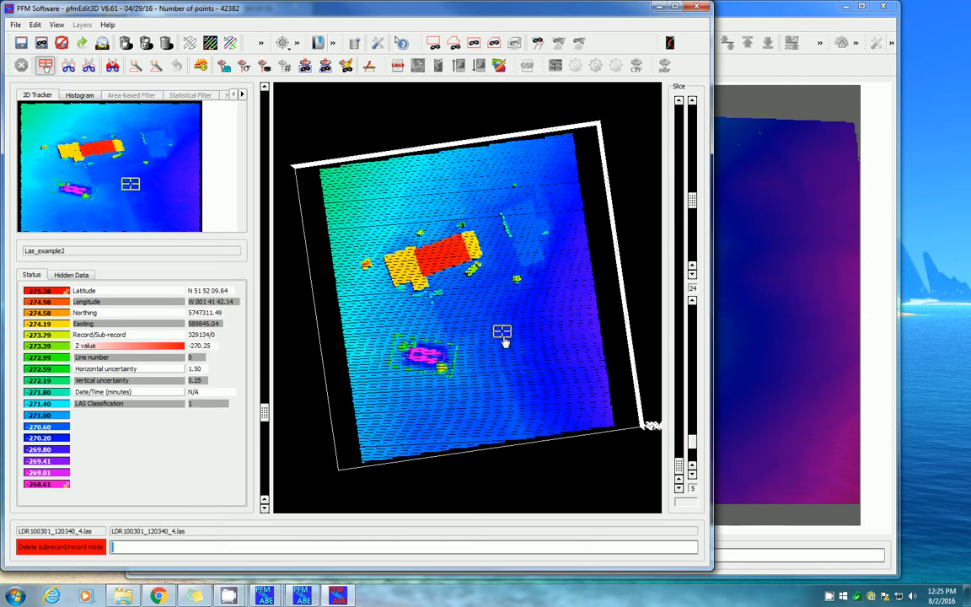
- Examine the point cloud from several angles, including slice by slice, to inspect the raised structures and the pit below the ground surface
middle_click_drag(492, 429, 496, 163)
middle_click_drag(390, 303, 459, 307)
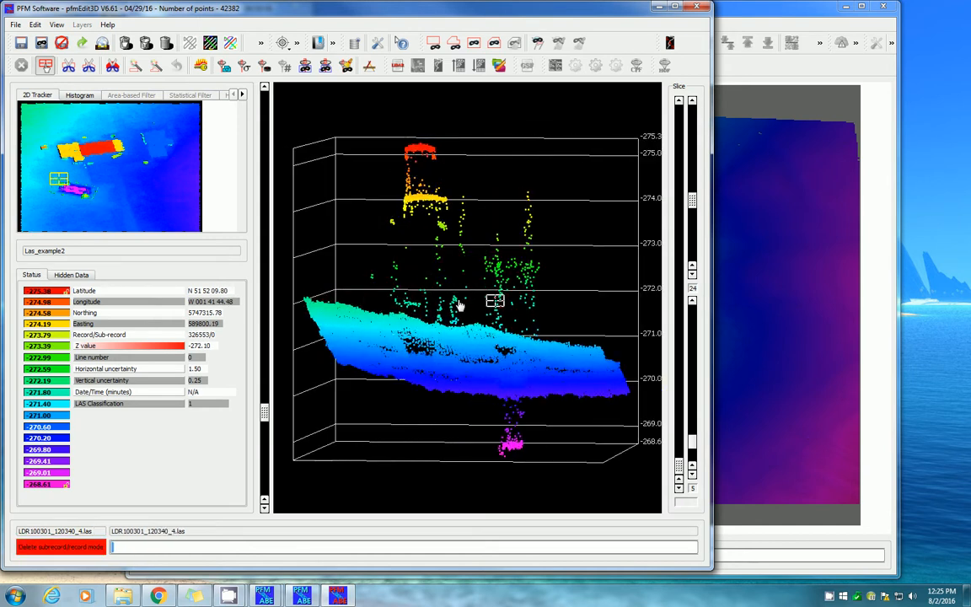
middle_click_drag(372, 280, 437, 173)
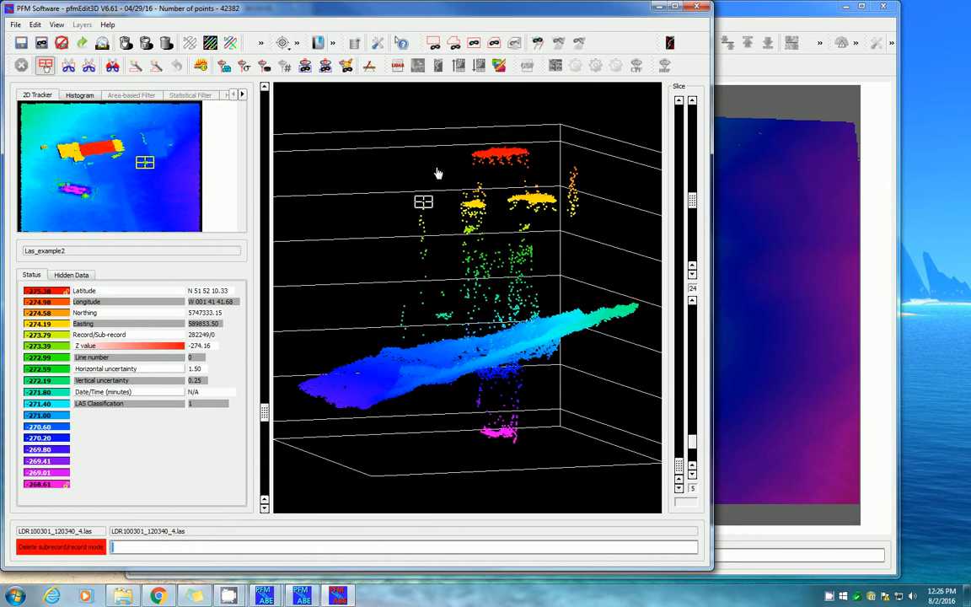
middle_click_drag(417, 295, 615, 386)
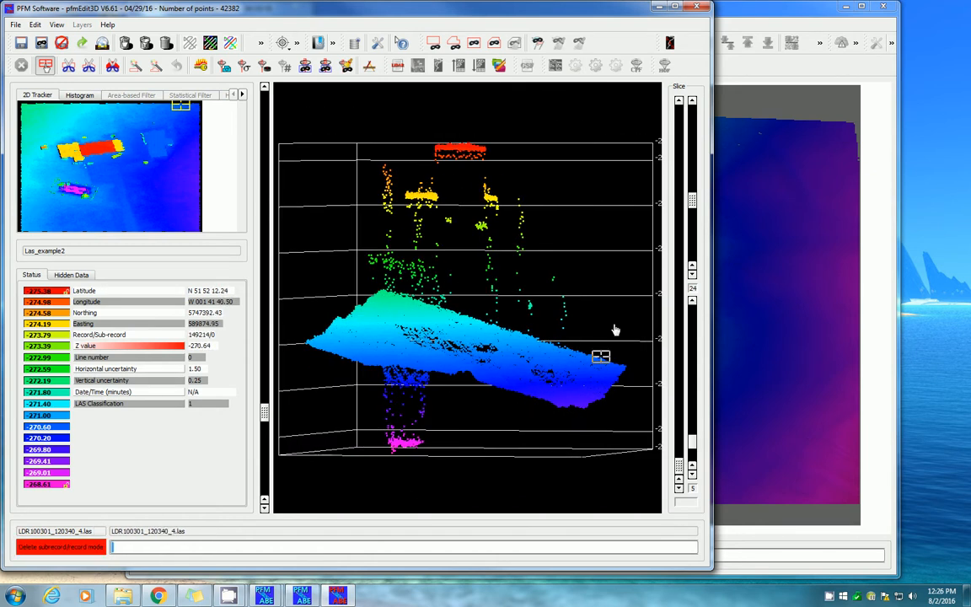
middle_click_drag(522, 349, 565, 349)
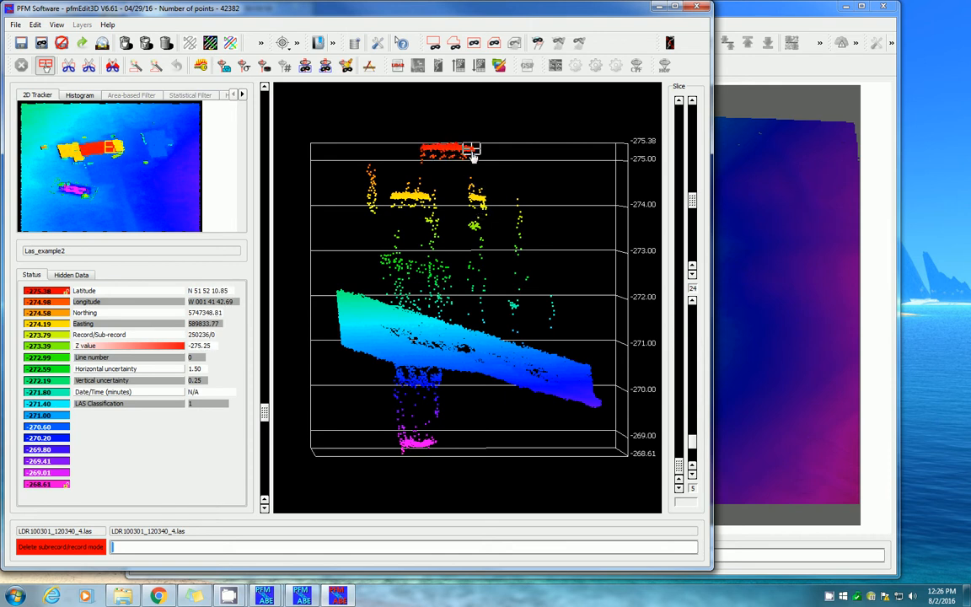
middle_click_drag(371, 352, 555, 214)
scroll(654, 165, "up", 3)
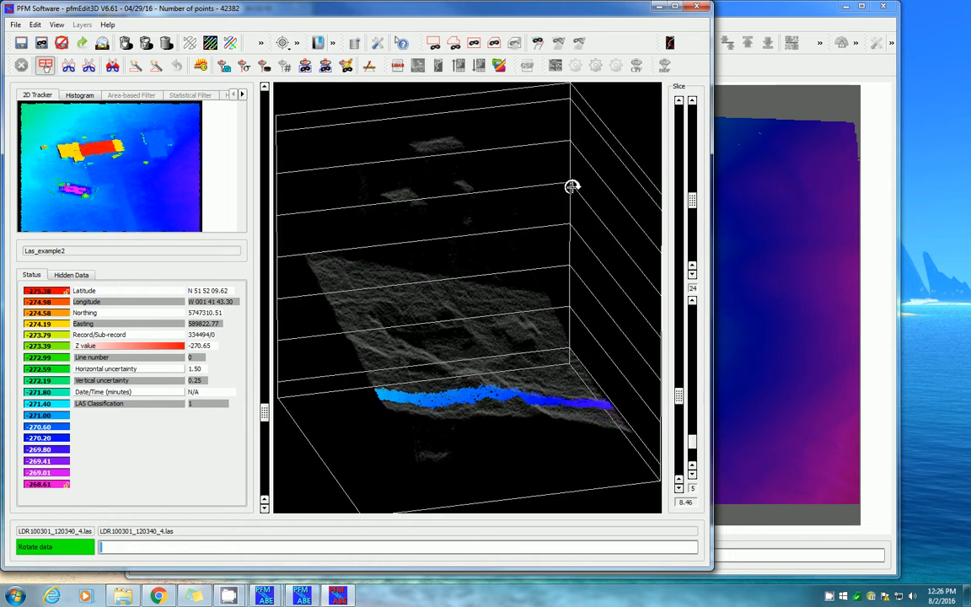
middle_click_drag(571, 186, 575, 186)
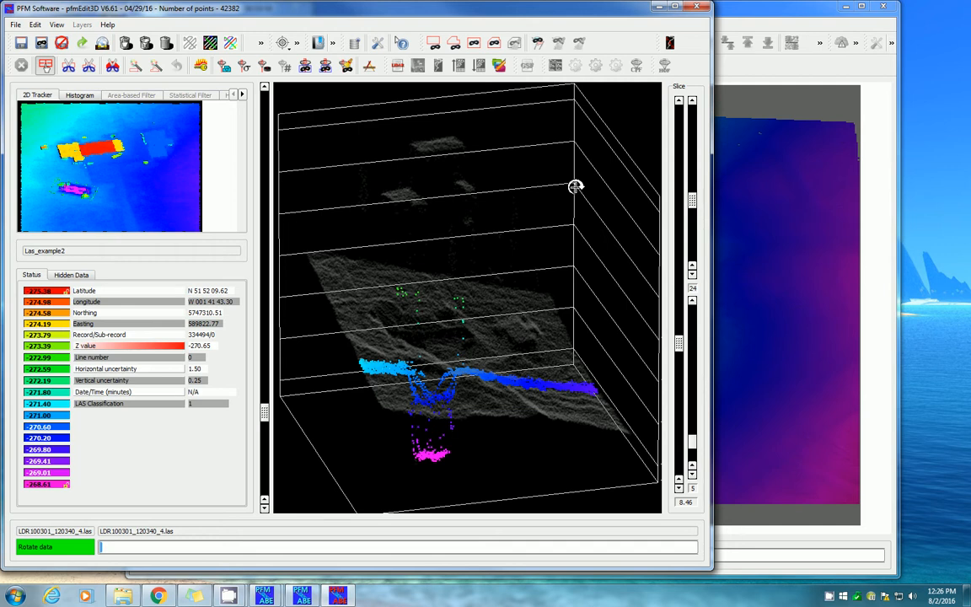
middle_click_drag(575, 186, 575, 185)
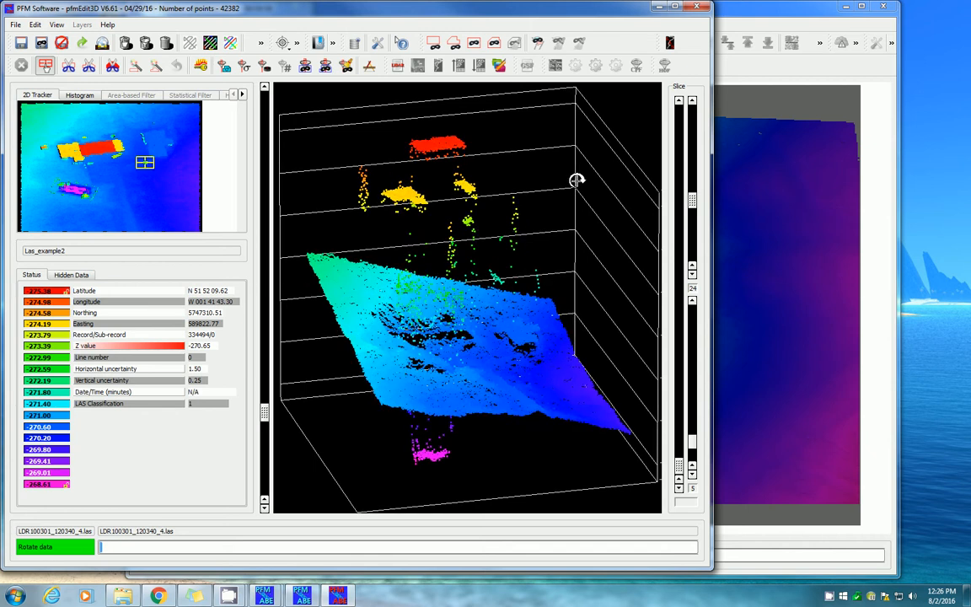
middle_click_drag(574, 184, 287, 97)
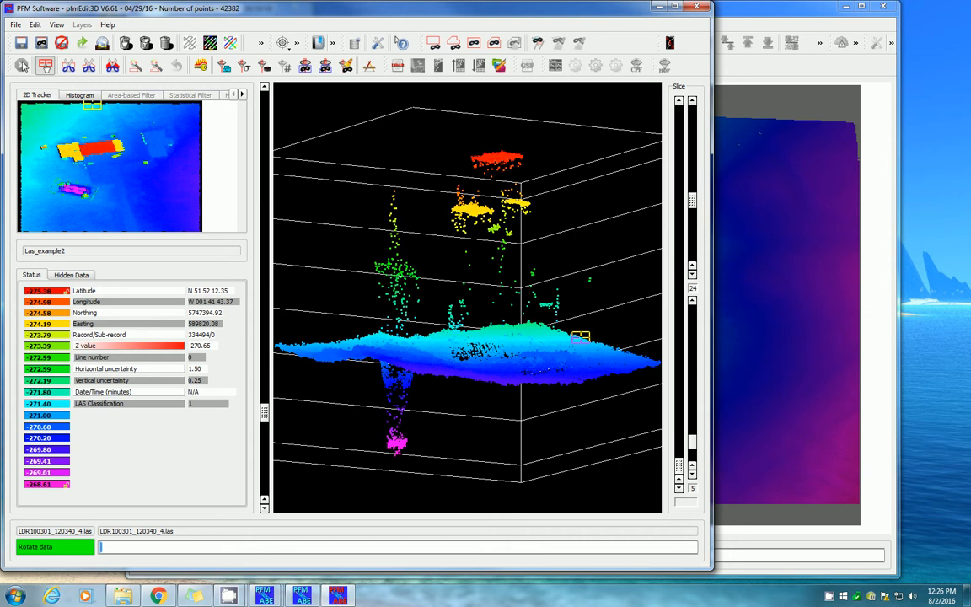
- Delete the highest, red group of points with a rectangular delete area, and undo the deletion
left_click(71, 66)
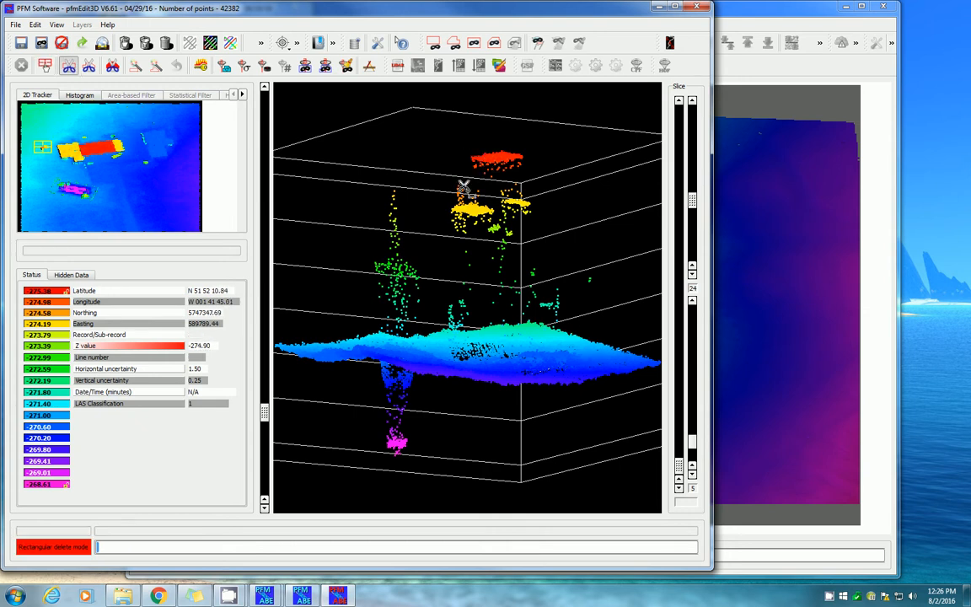
middle_click_drag(415, 167, 441, 124)
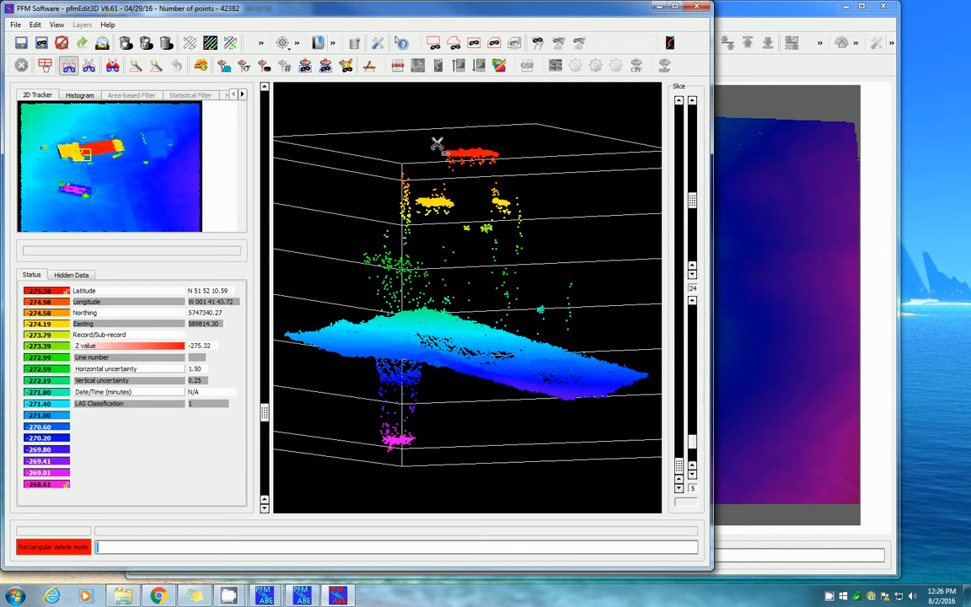
left_click_drag(433, 136, 515, 178)
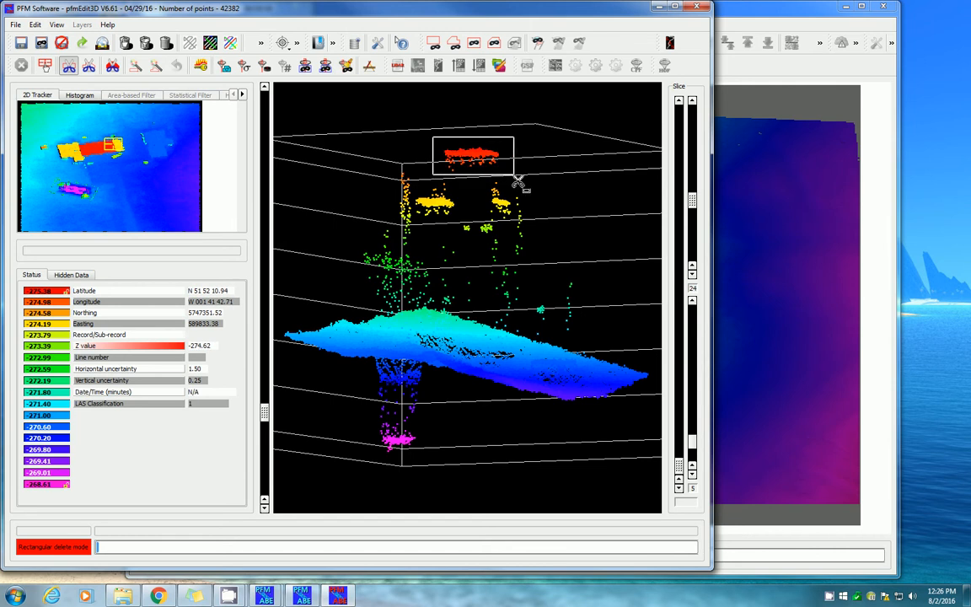
left_click(517, 181)
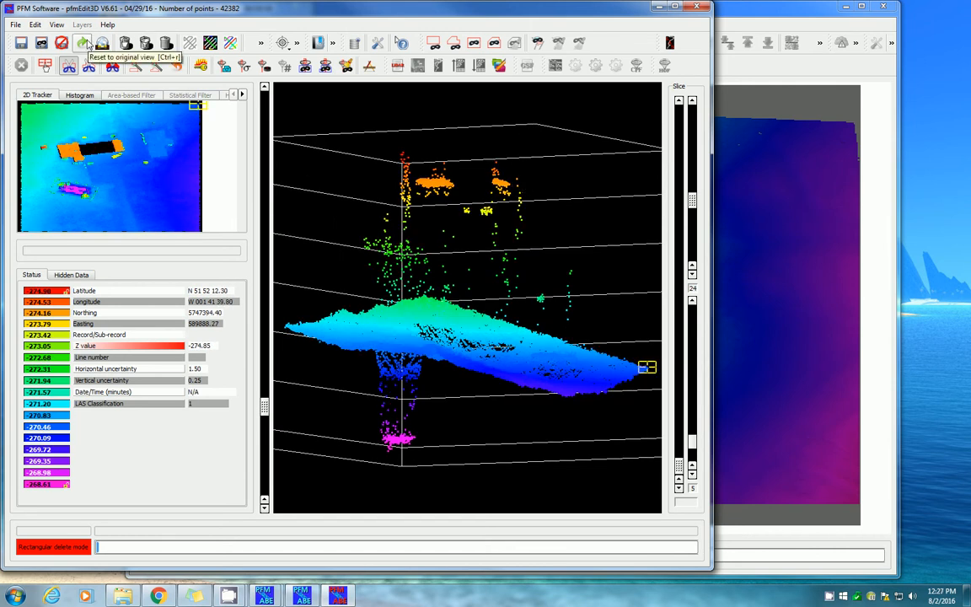
left_click(179, 69)
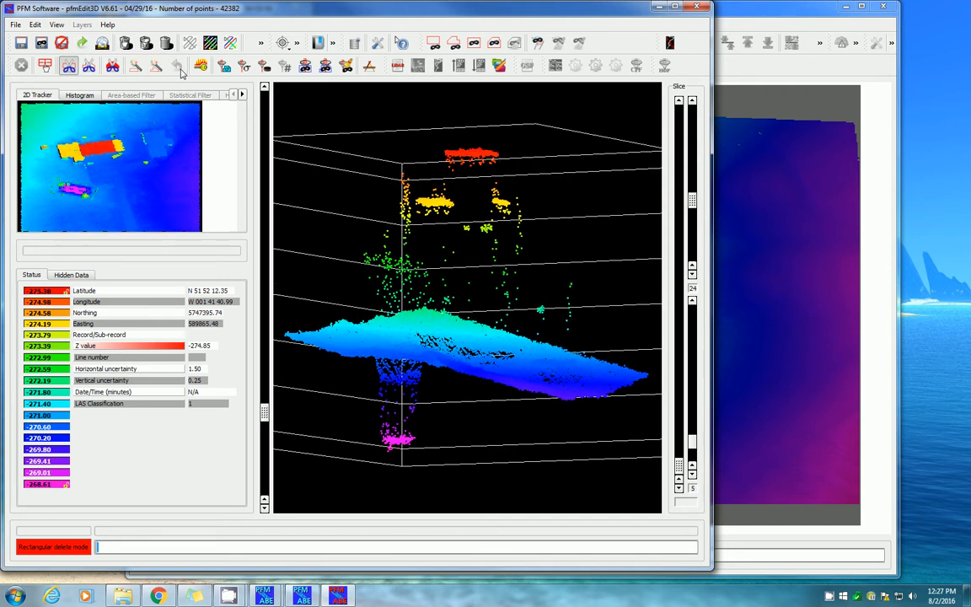
- Delete the orange vertical column of points beside the yellow structure with a polygon, and undo the deletion
left_click(89, 66)
mouse_move(413, 157)
left_mouse_down()
mouse_move(411, 217)
mouse_move(353, 190)
left_mouse_up()
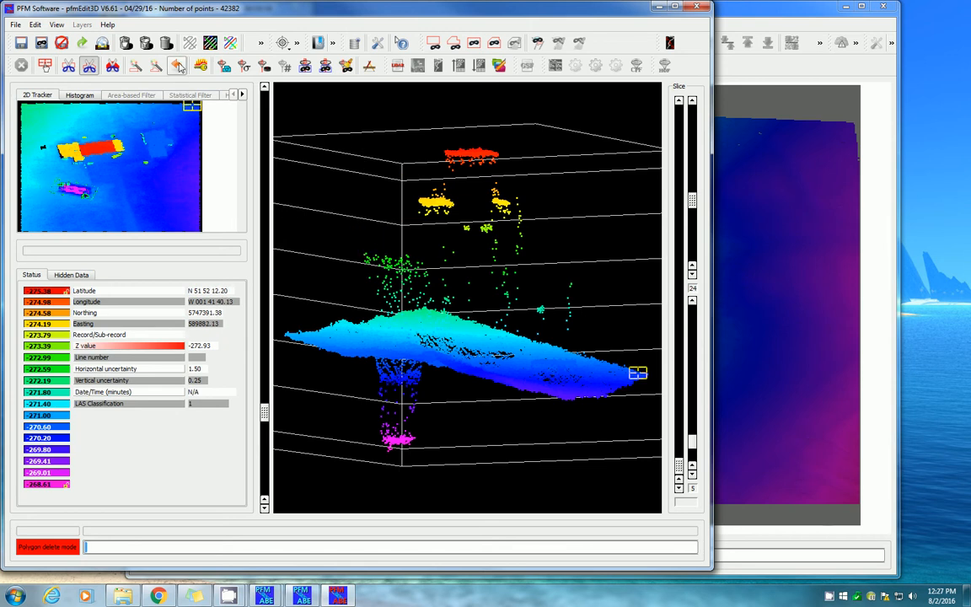
left_click(177, 68)
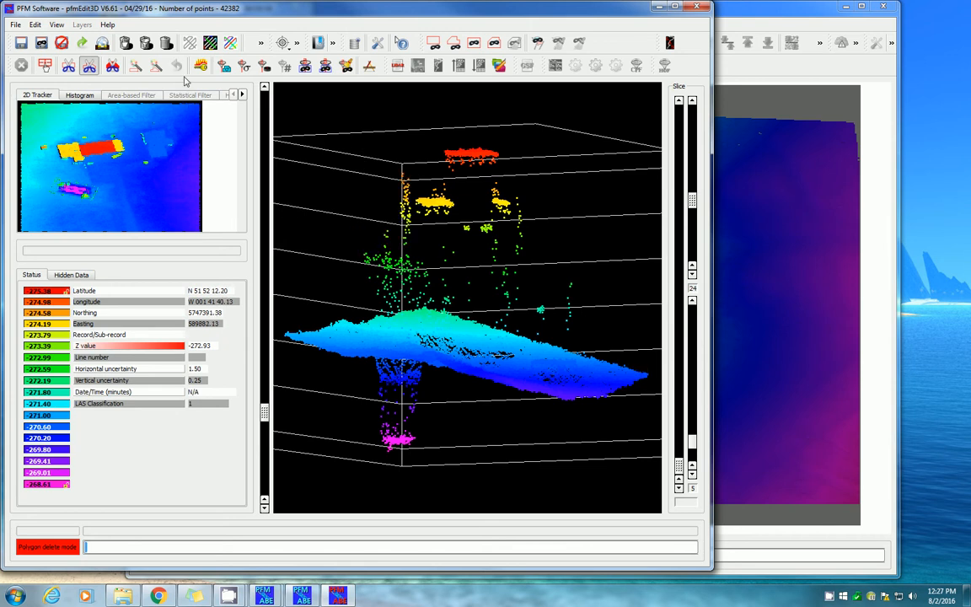
- Delete everything outside a polygon drawn around the highest, red group of points, and undo the deletion
left_click(112, 67)
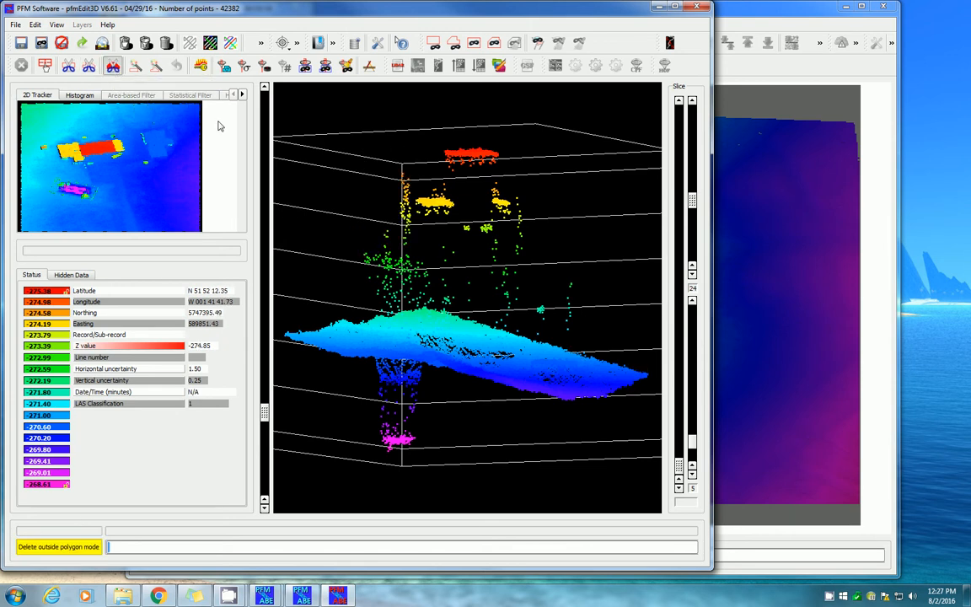
mouse_move(490, 144)
left_mouse_down()
mouse_move(434, 128)
mouse_move(446, 177)
mouse_move(514, 158)
mouse_move(495, 145)
left_mouse_up()
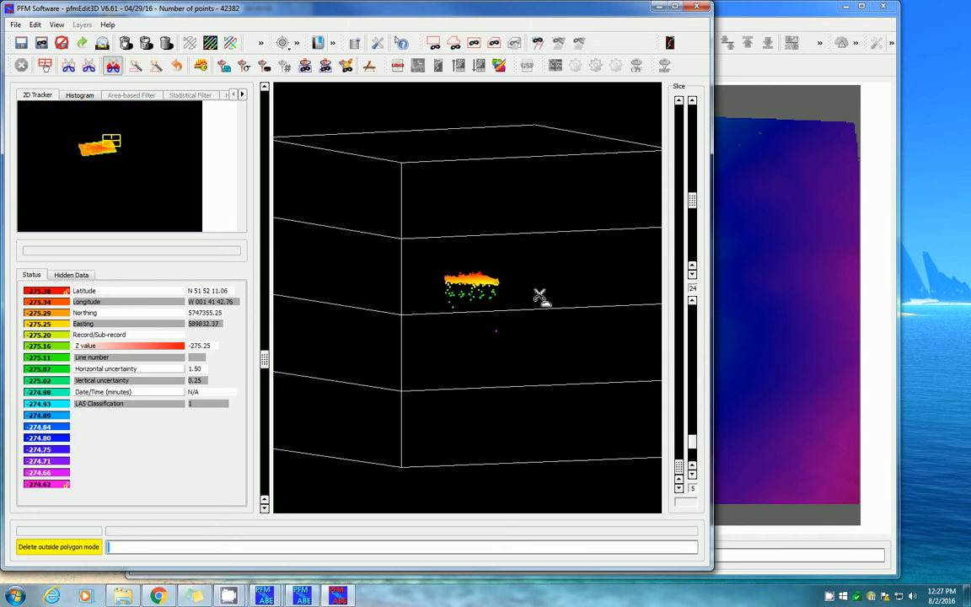
left_click(177, 65)
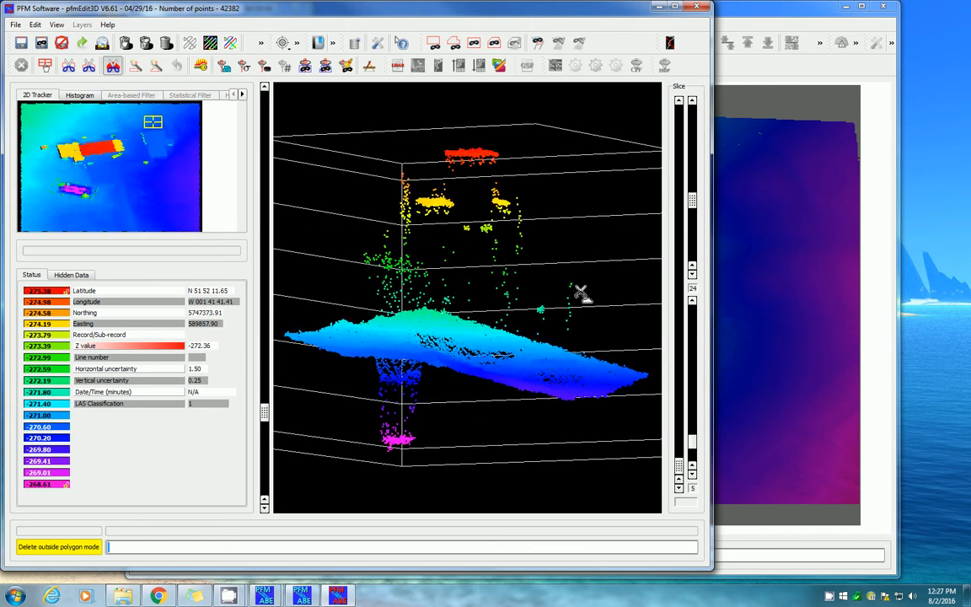
- Examine the point cloud by stepping the highlighted slice from the front of the data to the back and returning it to the front
middle_click_drag(574, 283, 406, 386)
middle_click_drag(464, 390, 650, 317)
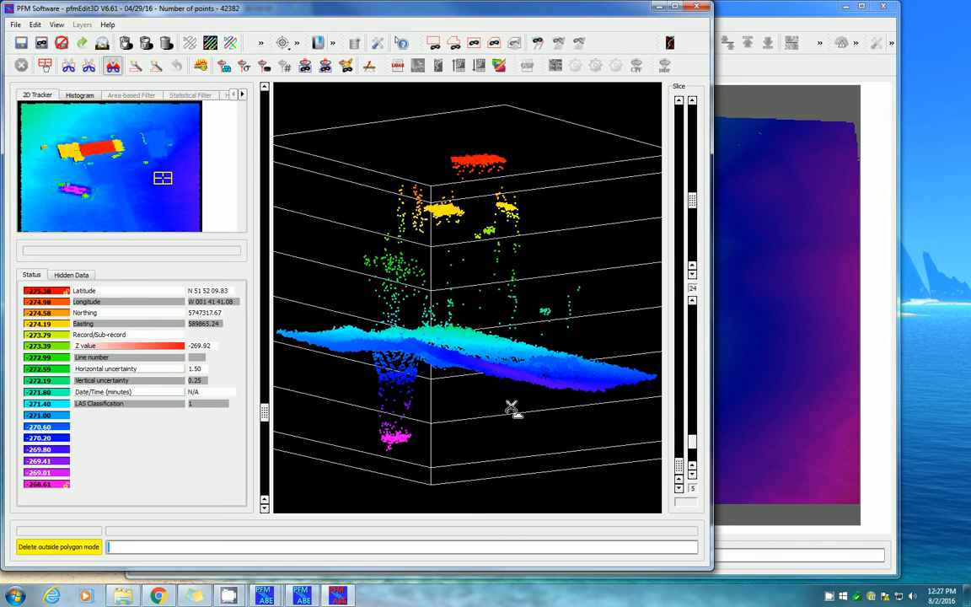
middle_click_drag(512, 409, 578, 411)
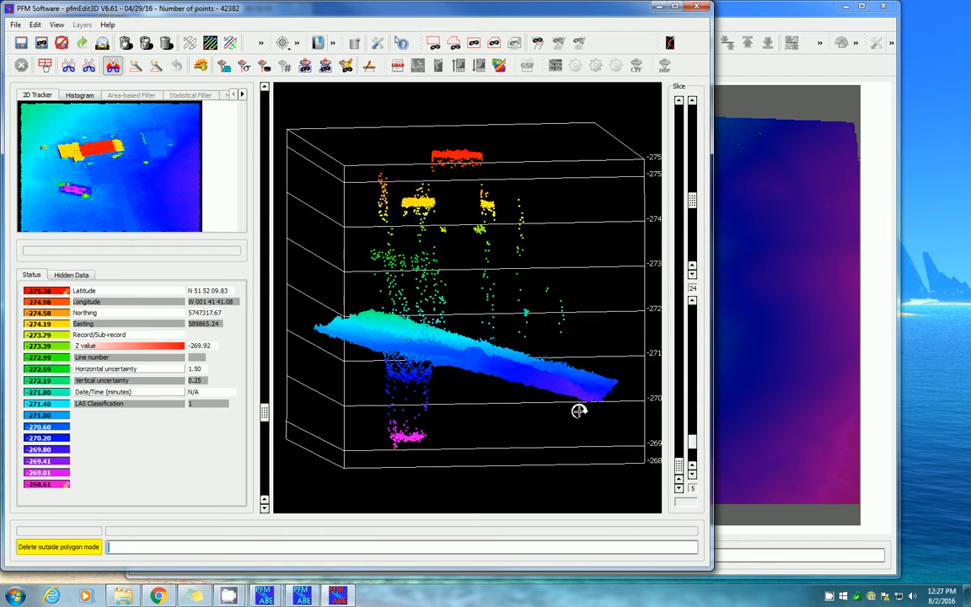
key("Up")
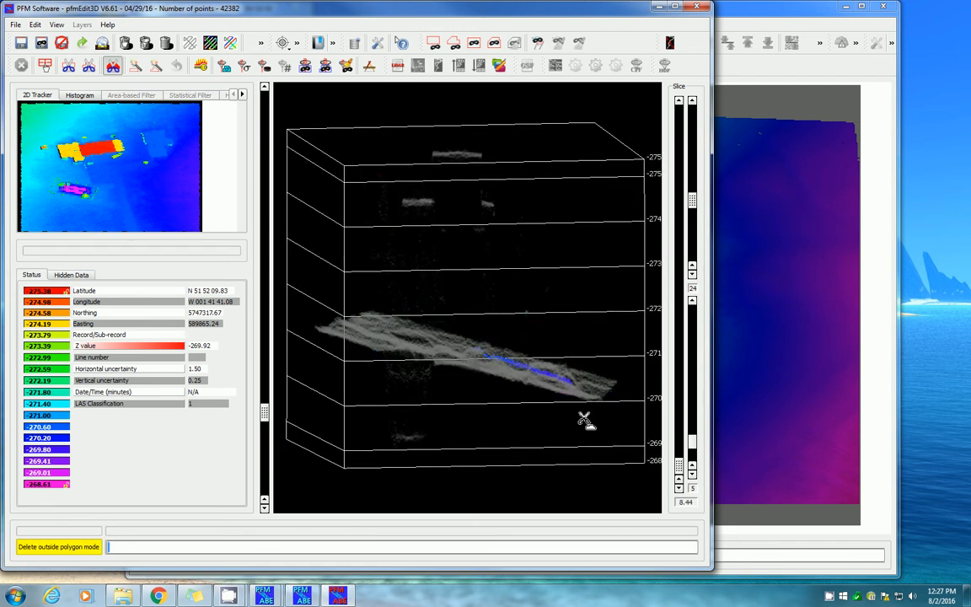
key("Up")
key("Up")
key("Up")
key("Up")
key("Up")
key("Up")
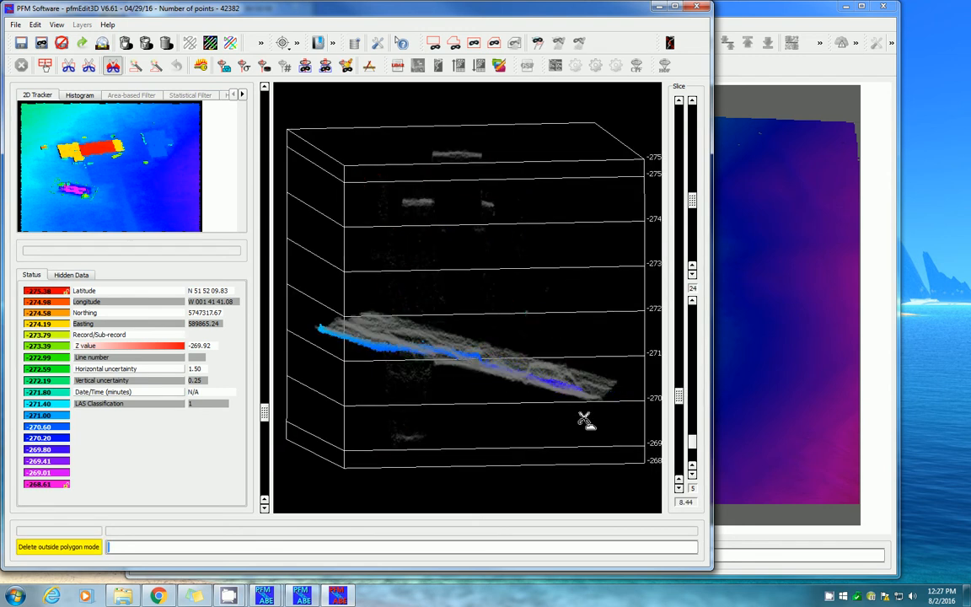
key("Up")
key("Up")
key("Up")
key("Up")
key("Up")
key("Up")
key("Up")
key("Up")
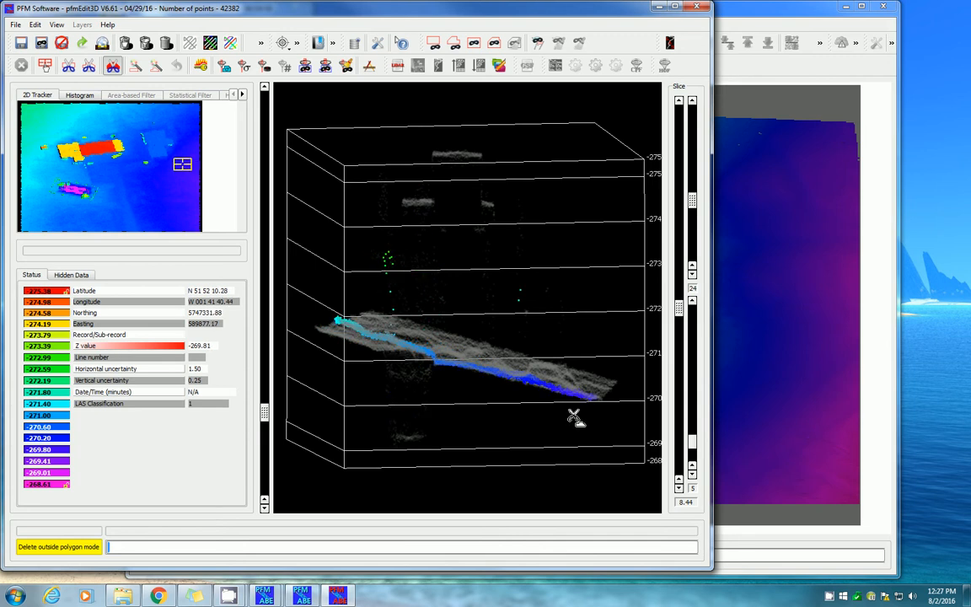
key("Up")
key("Up")
key("Up")
key("Up")
key("Up")
key("Up")
key("Up")
key("Up")
key("Up")
key("Up")
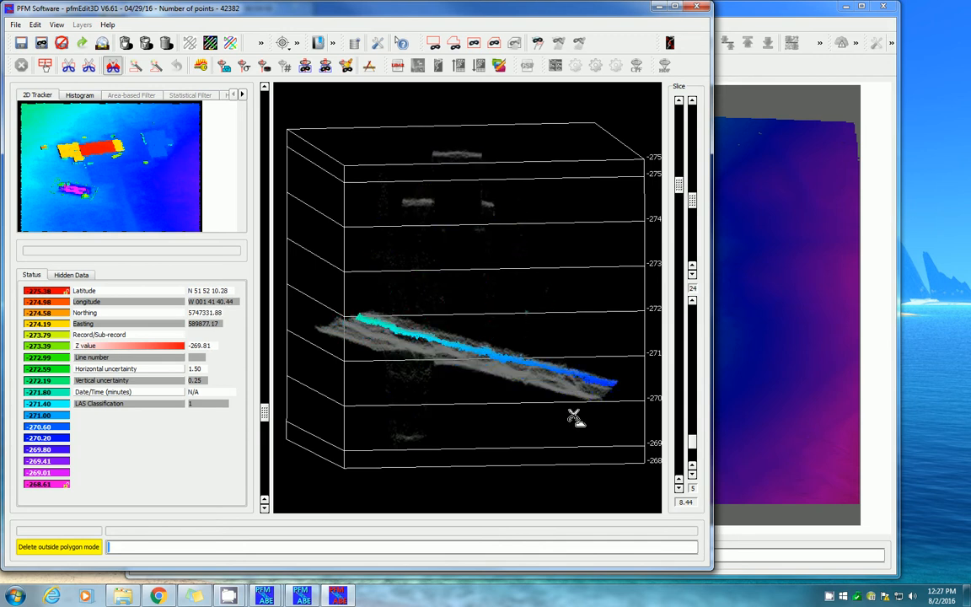
key("Up")
key("Up")
key("Up")
key("Up")
key("Down")
key("Down")
key("Down")
key("Down")
key("Down")
key("Down")
key("Down")
key("Down")
key("Down")
key("Down")
key("Down")
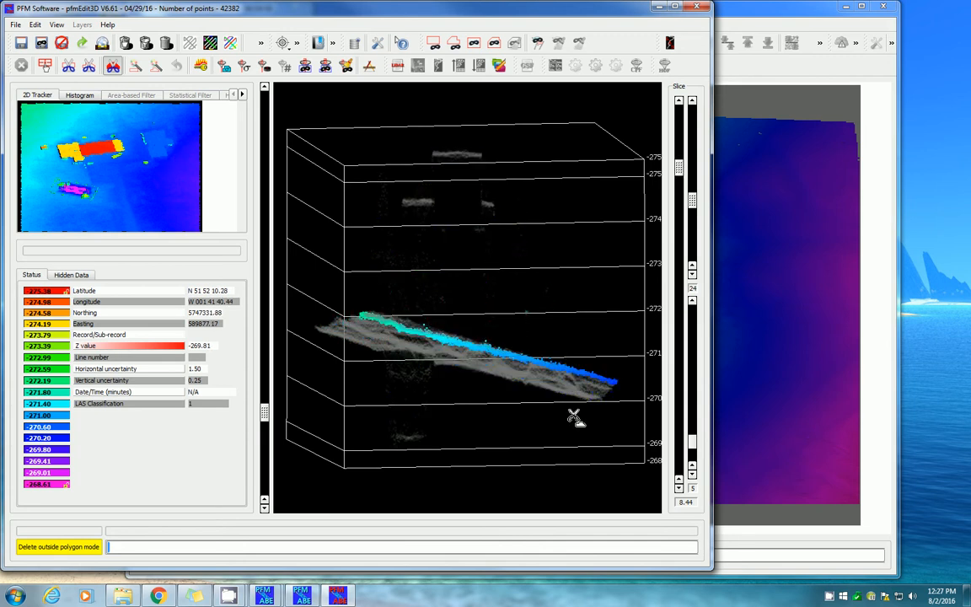
key("Down")
key("Down")
key("Down")
key("Down")
key("Down")
key("Down")
key("Down")
key("Down")
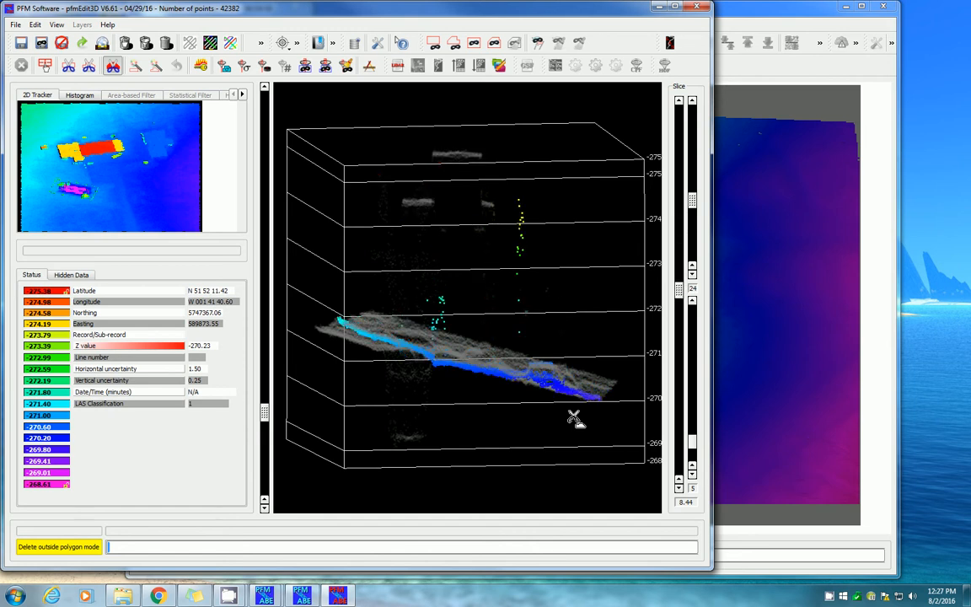
key("Down")
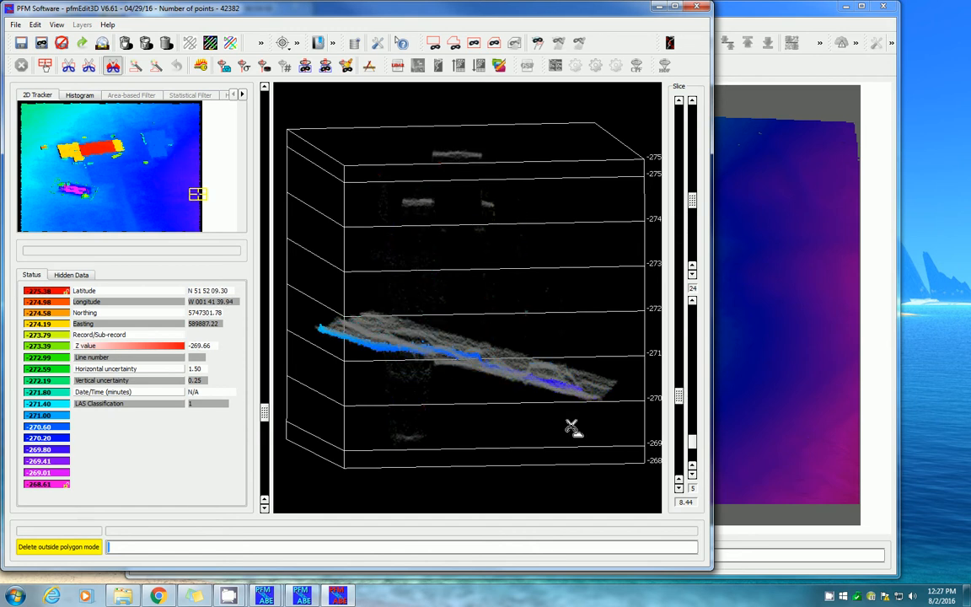
- Examine the point cloud from another side by stepping the highlighted slice back and forth across the structures and the pit
middle_click_drag(521, 440, 386, 371)
key("Down")
key("Down")
key("Down")
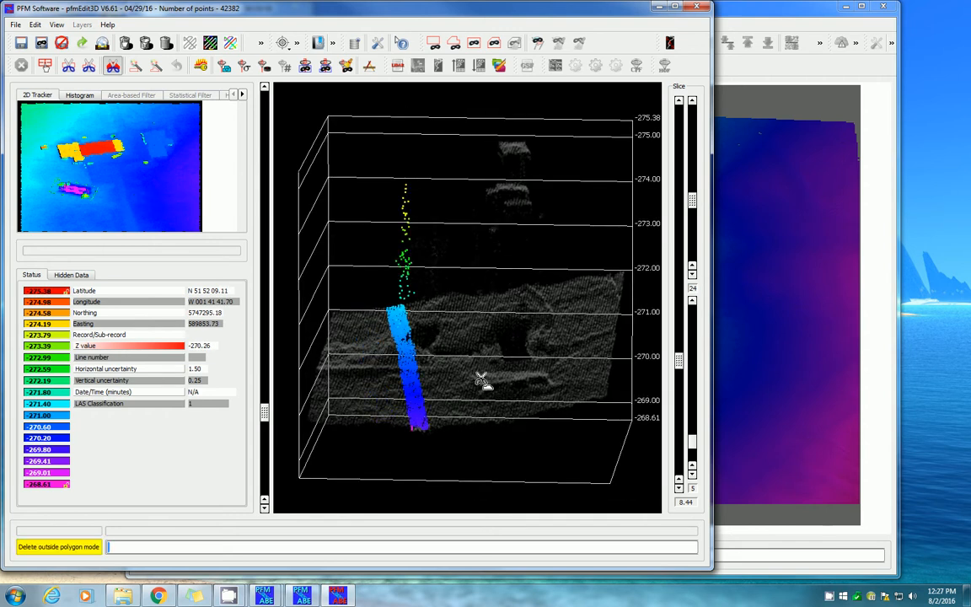
key("Up")
key("Up")
key("Up")
key("Up")
key("Up")
key("Up")
key("Up")
key("Up")
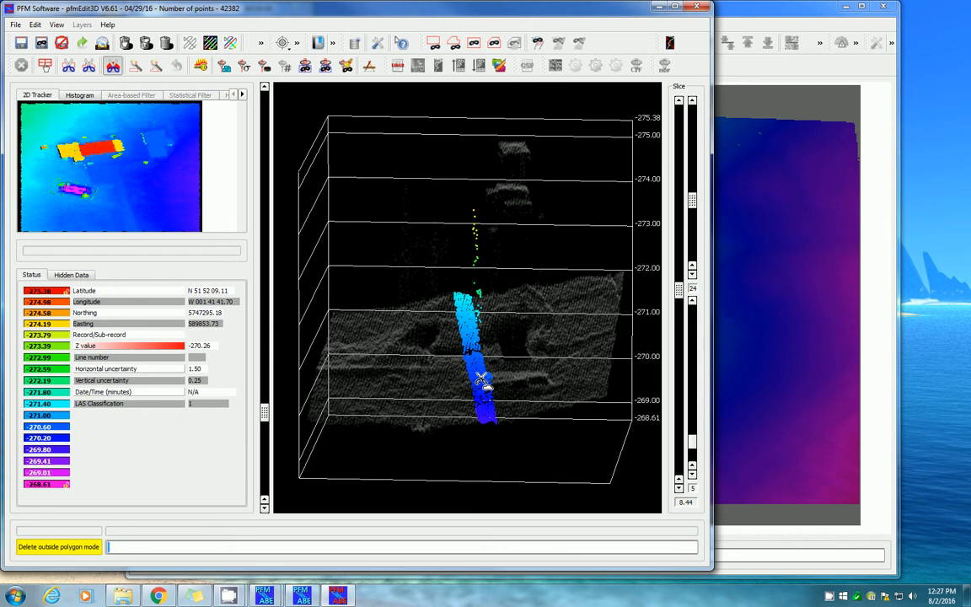
scroll(482, 380, "up", 3)
scroll(485, 385, "down", 2)
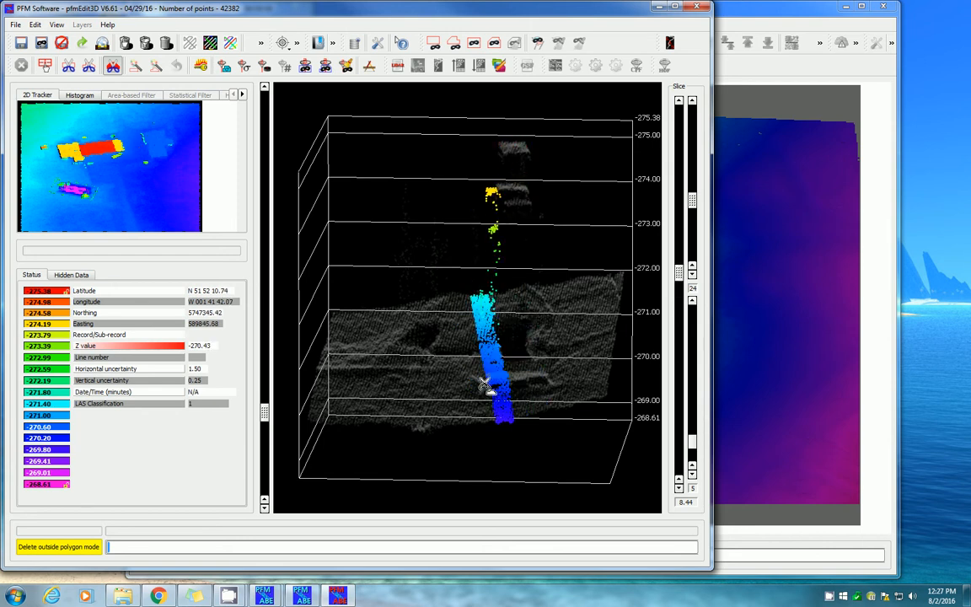
scroll(485, 385, "down", 4)
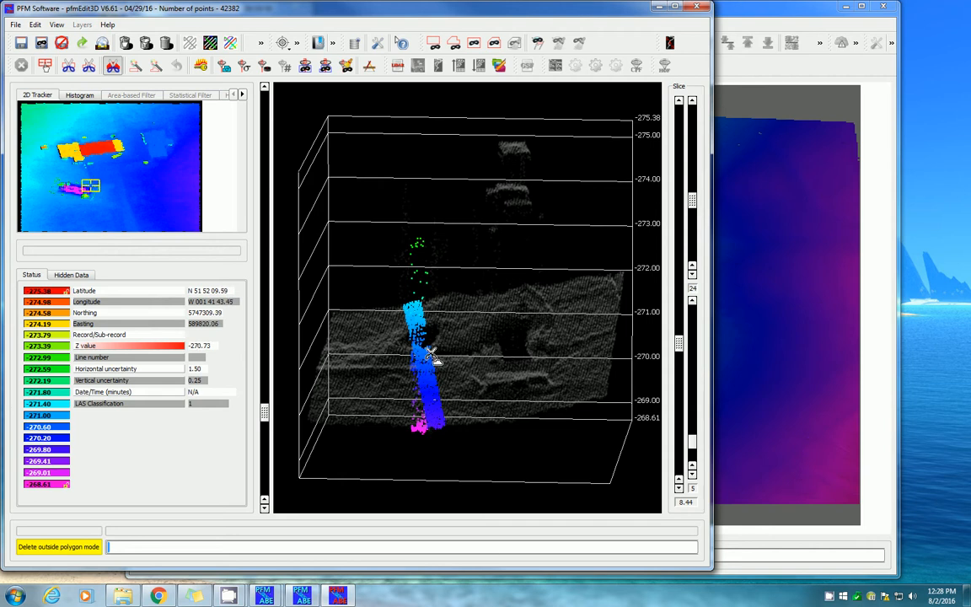
scroll(461, 368, "up", 3)
scroll(465, 373, "down", 3)
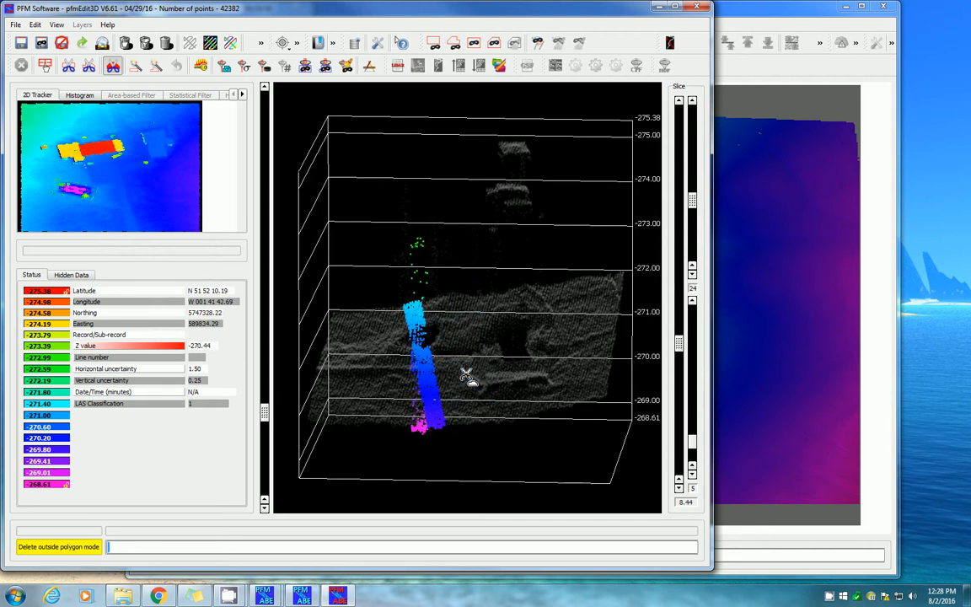
scroll(466, 376, "down", 3)
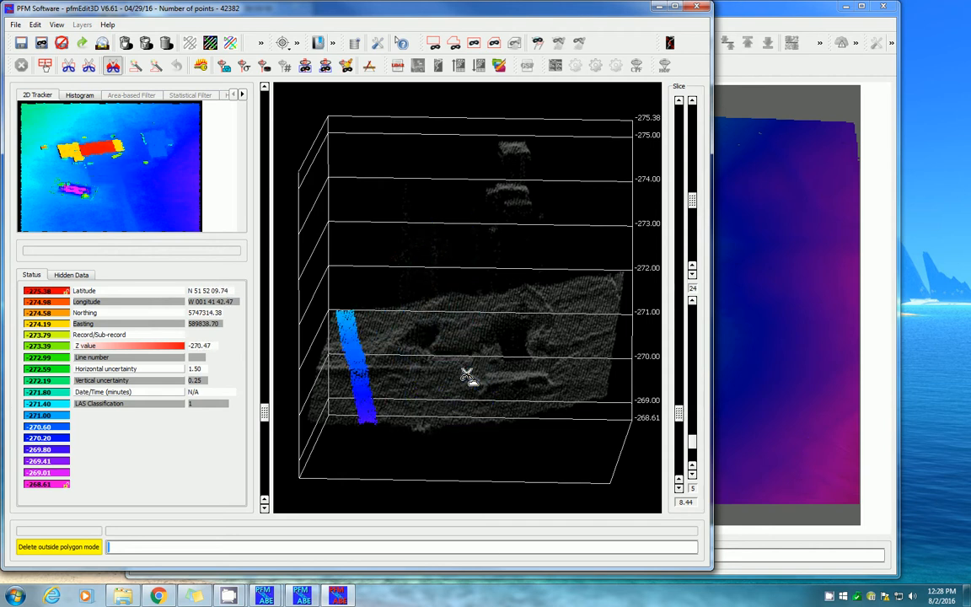
- Move the slice to the end of the data, and return to delete subrecord/record mode to examine the whole point cloud from other sides
scroll(466, 376, "down", 3)
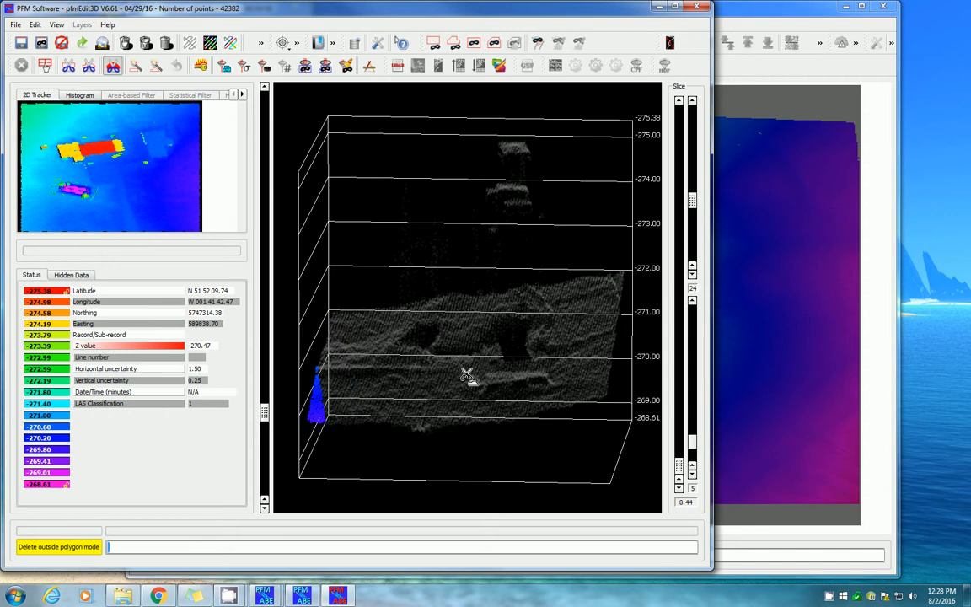
left_click(67, 69)
left_click(45, 69)
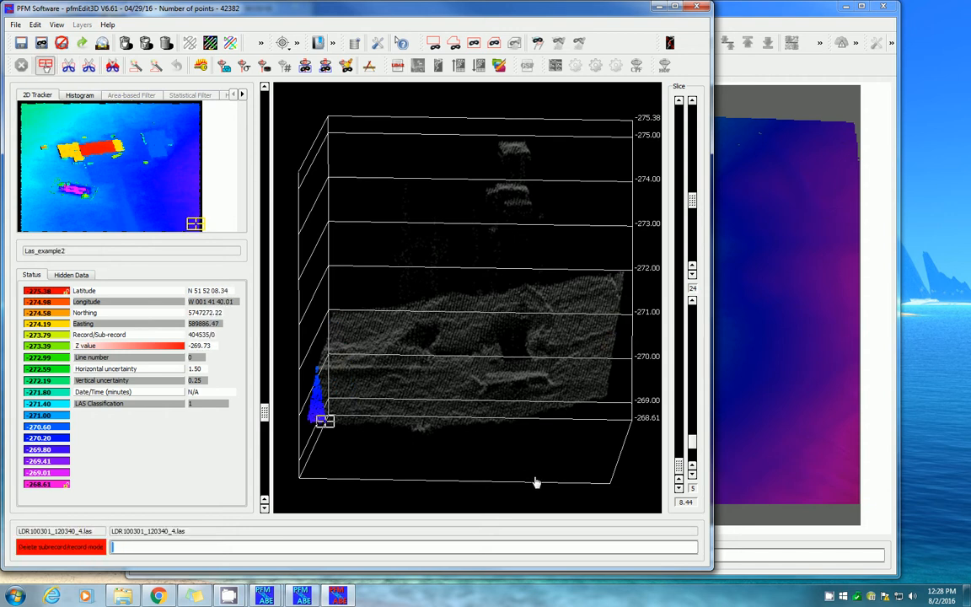
middle_click_drag(536, 482, 550, 369)
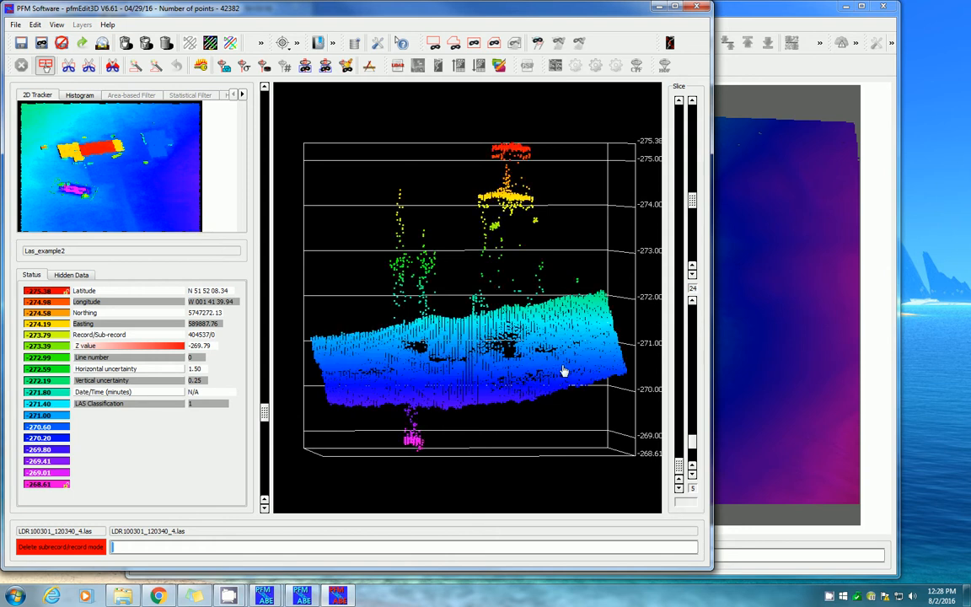
middle_click_drag(477, 396, 559, 277)
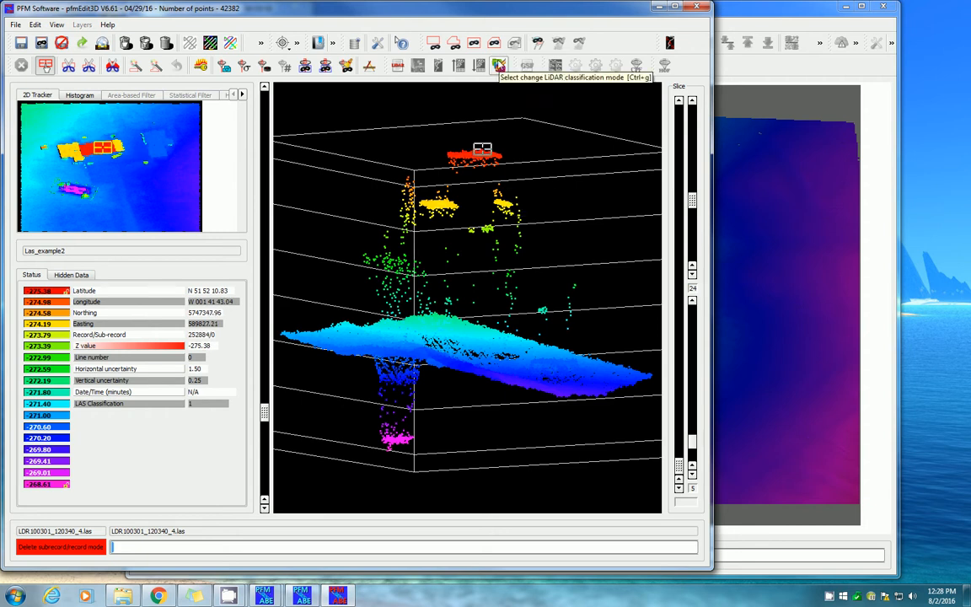
- Mark the highest, red group of points for a LiDAR classification change, review the From/To classes, and leave the 3D editor without applying it
left_click(499, 65)
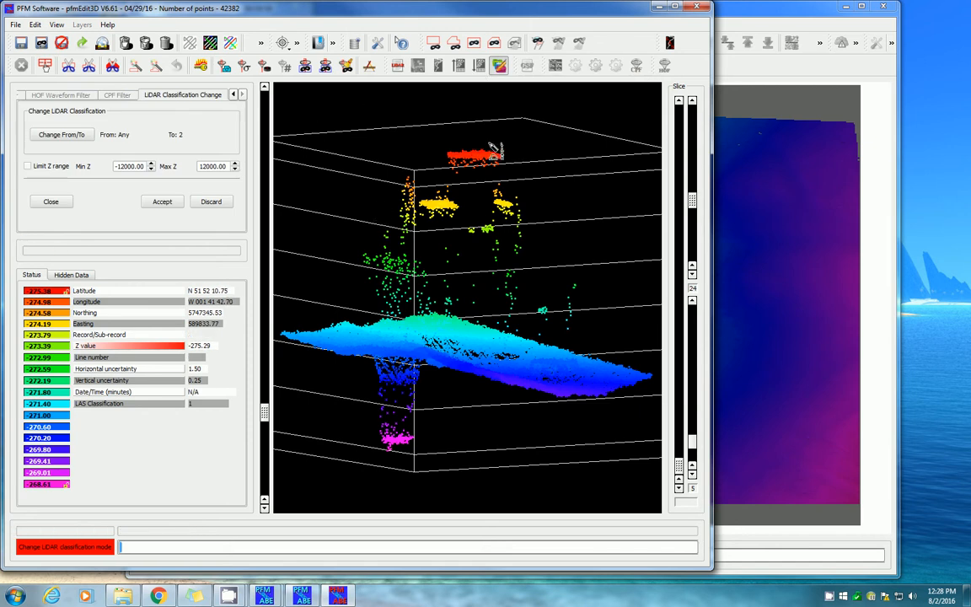
mouse_move(489, 139)
left_mouse_down()
mouse_move(431, 152)
mouse_move(533, 166)
mouse_move(505, 152)
left_mouse_up()
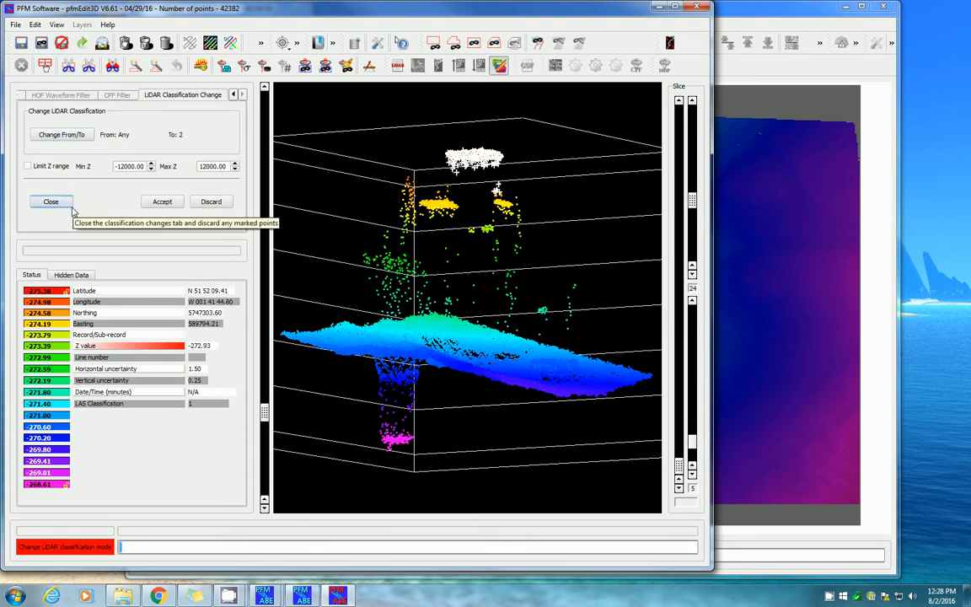
left_click(73, 138)
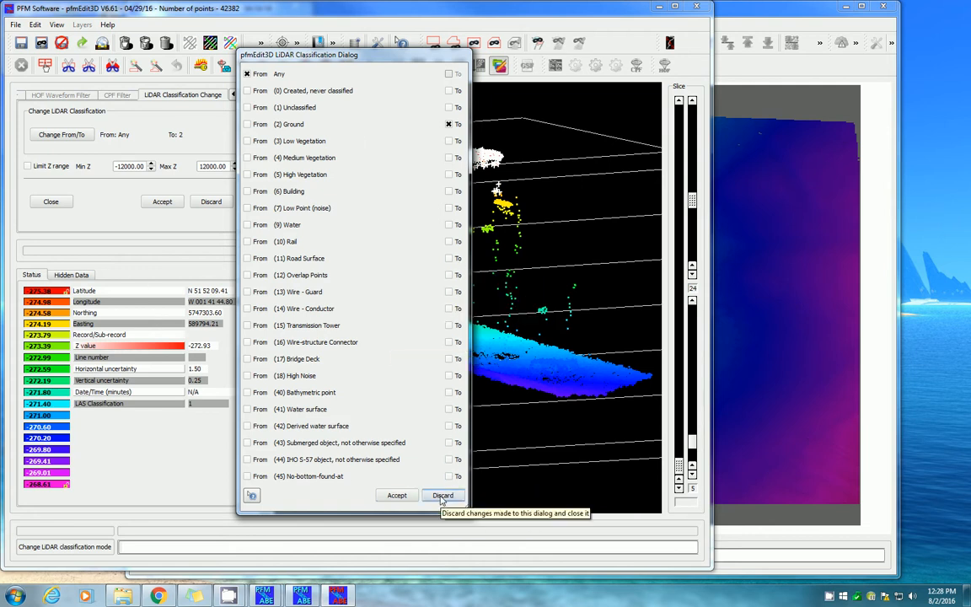
left_click(442, 496)
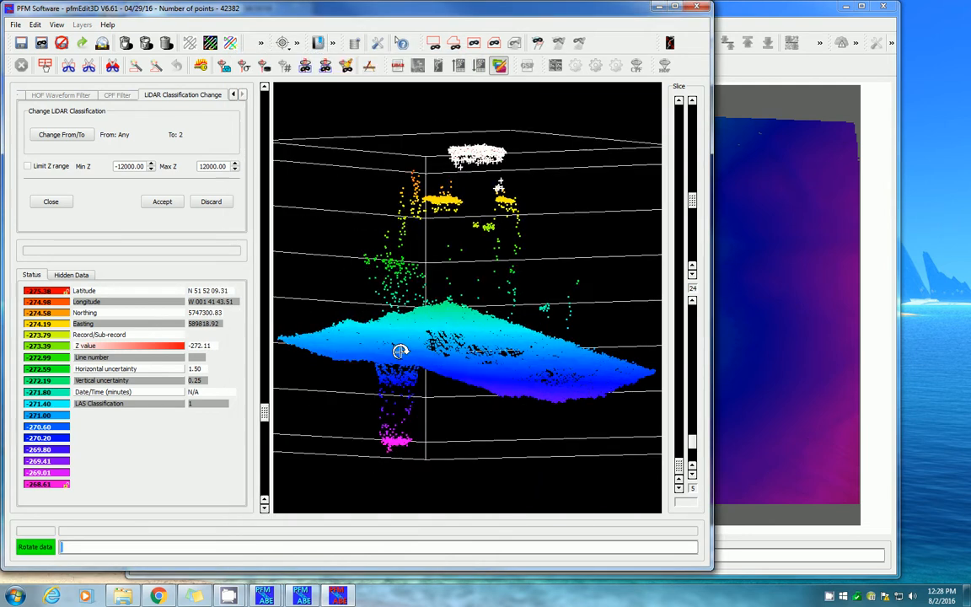
middle_click_drag(469, 253, 452, 381)
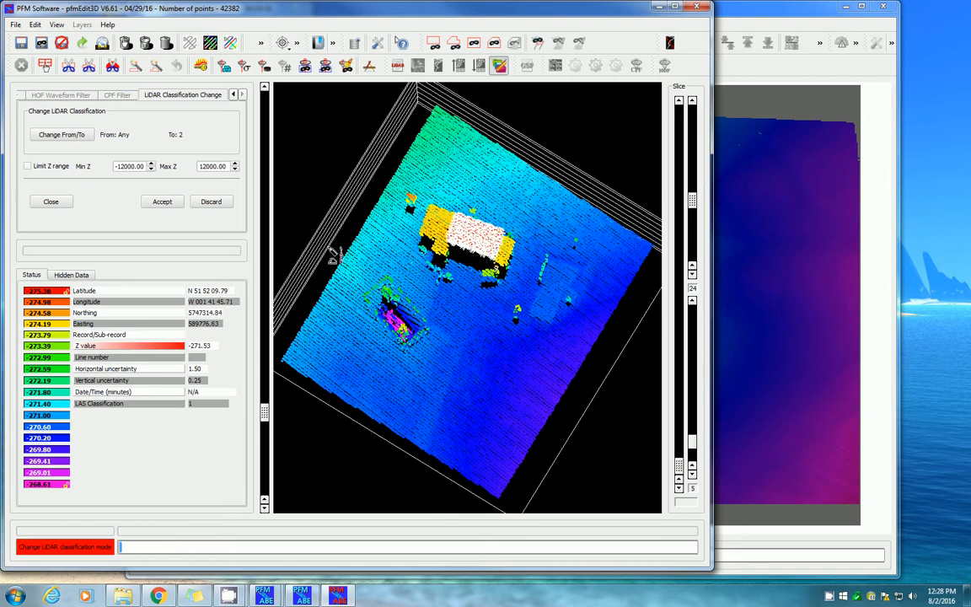
left_click(61, 45)
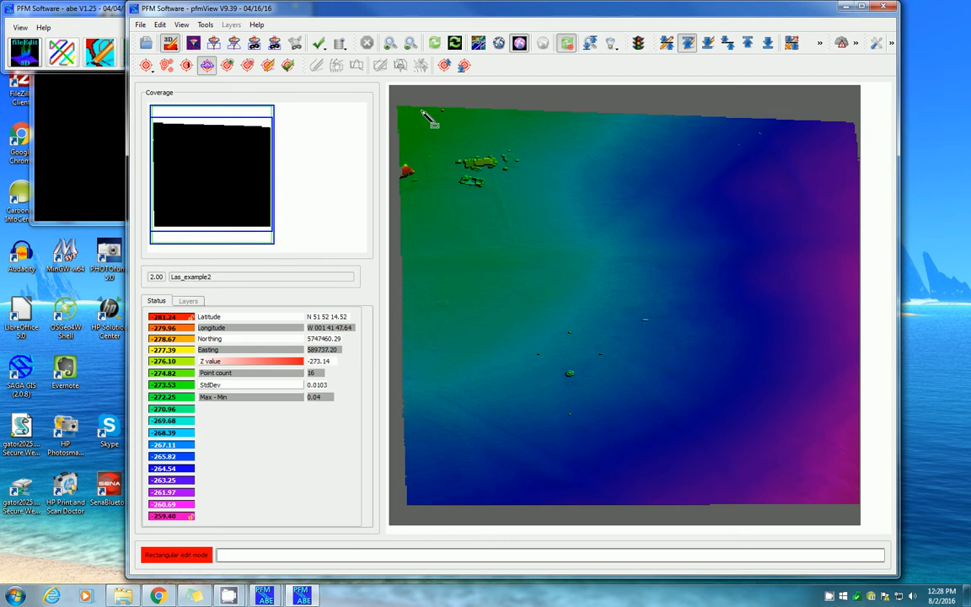
- Draw an edit rectangle from the map's northwest corner across the data, shrink it to the green area around the structures, and discard it
left_click_drag(397, 106, 862, 505)
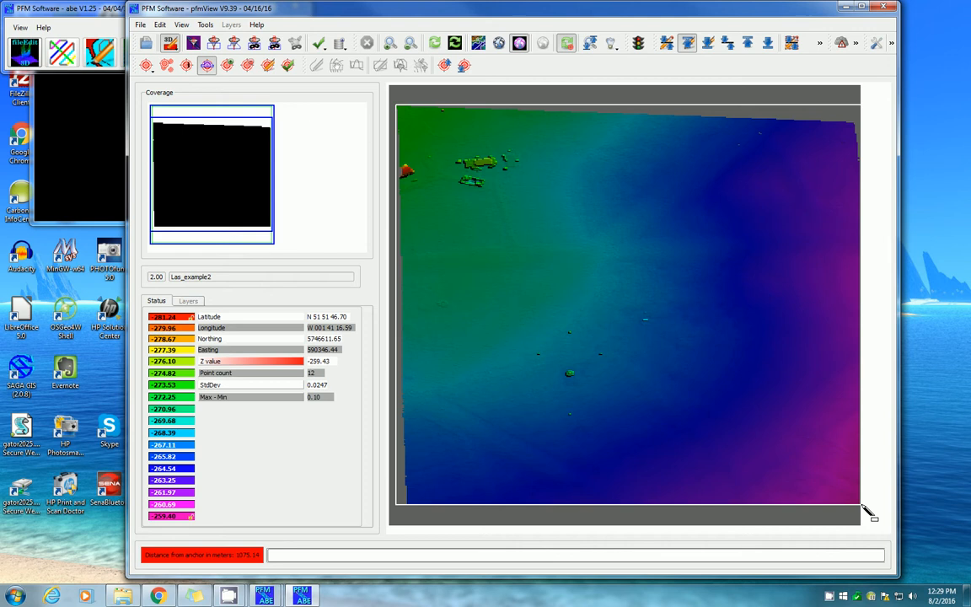
left_click_drag(861, 505, 549, 216)
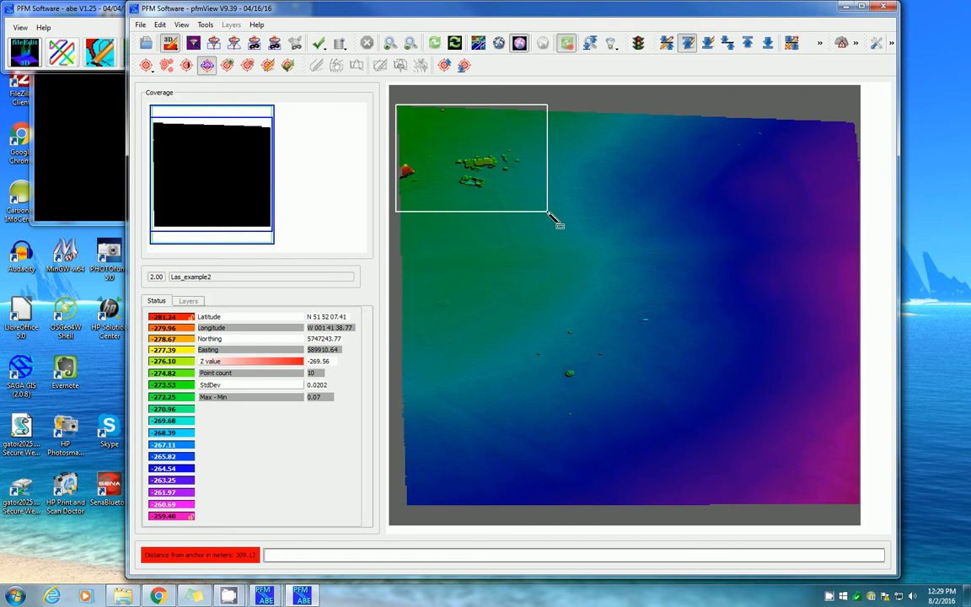
right_click(544, 218)
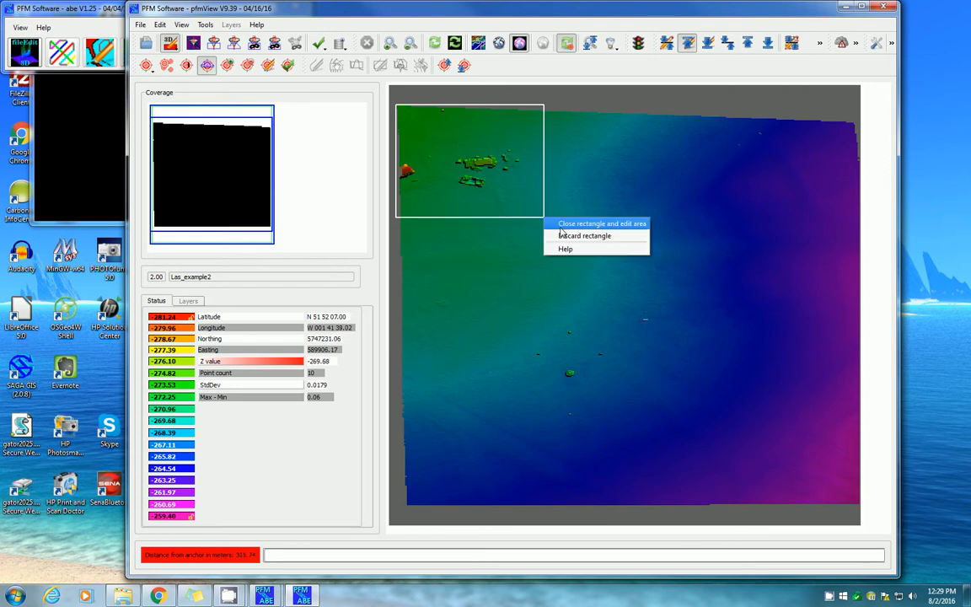
left_click(568, 239)
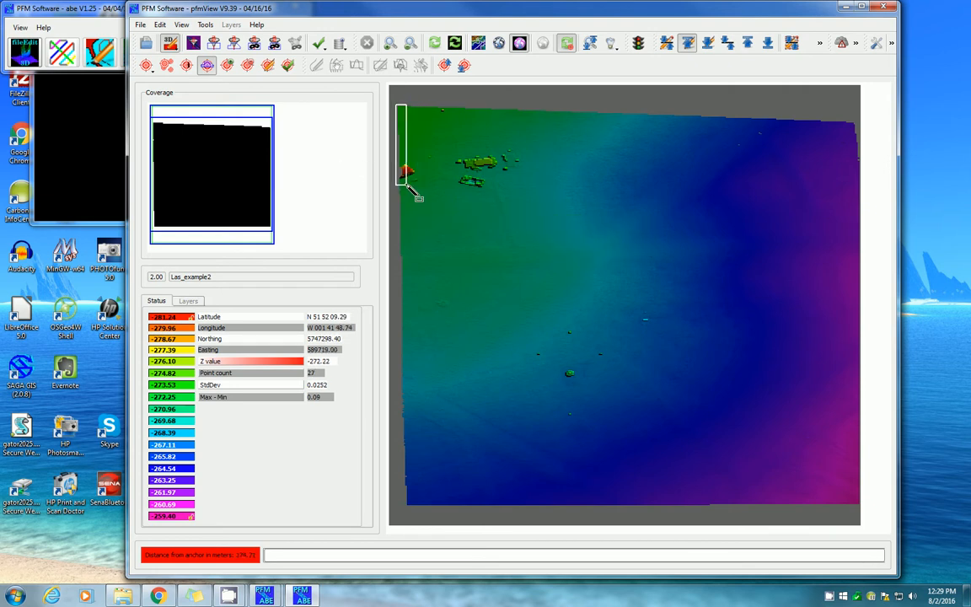
key("Escape")
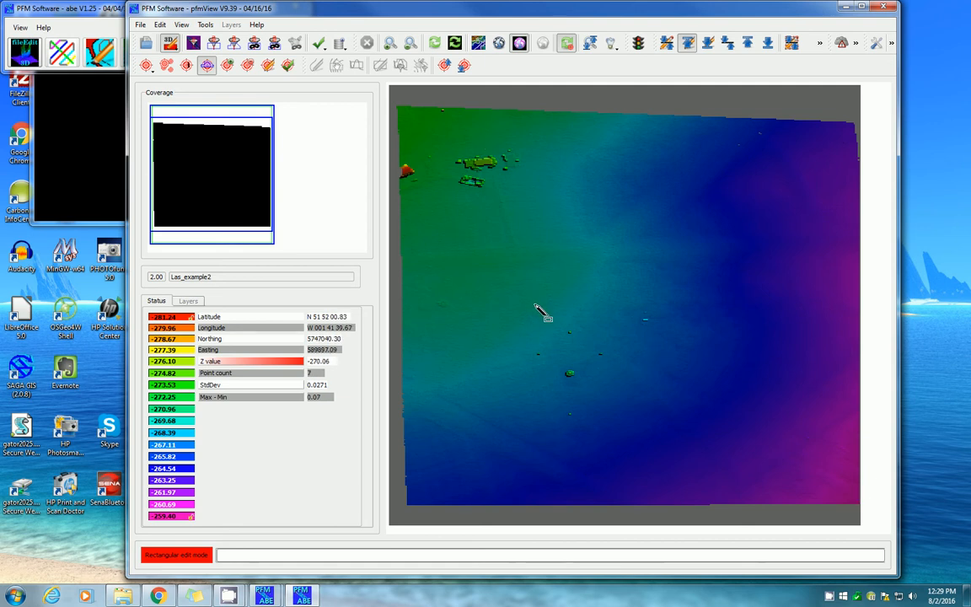
- Draw more trial edit rectangles over the structures in the green area and discard each of them
left_click(416, 133)
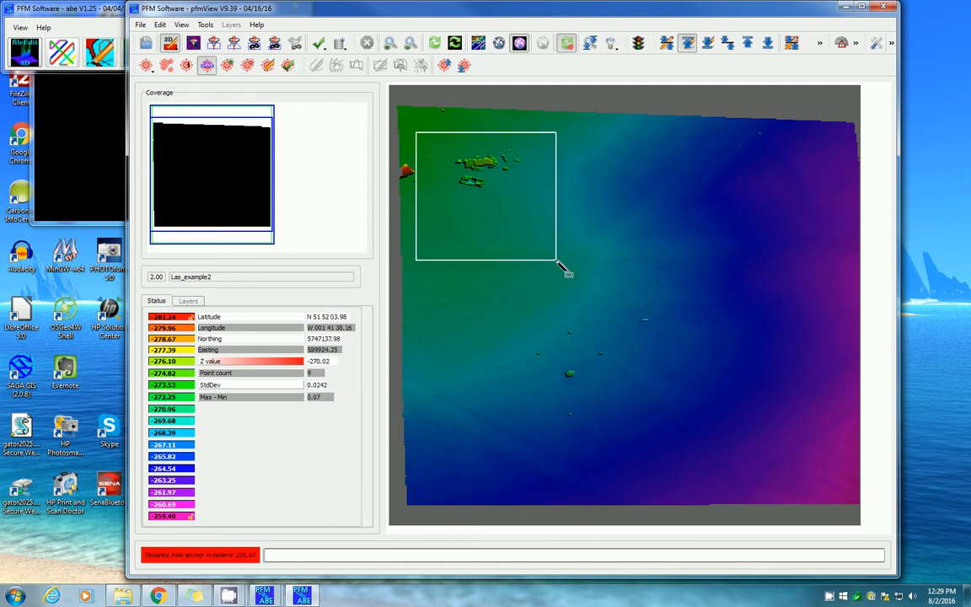
key("Escape")
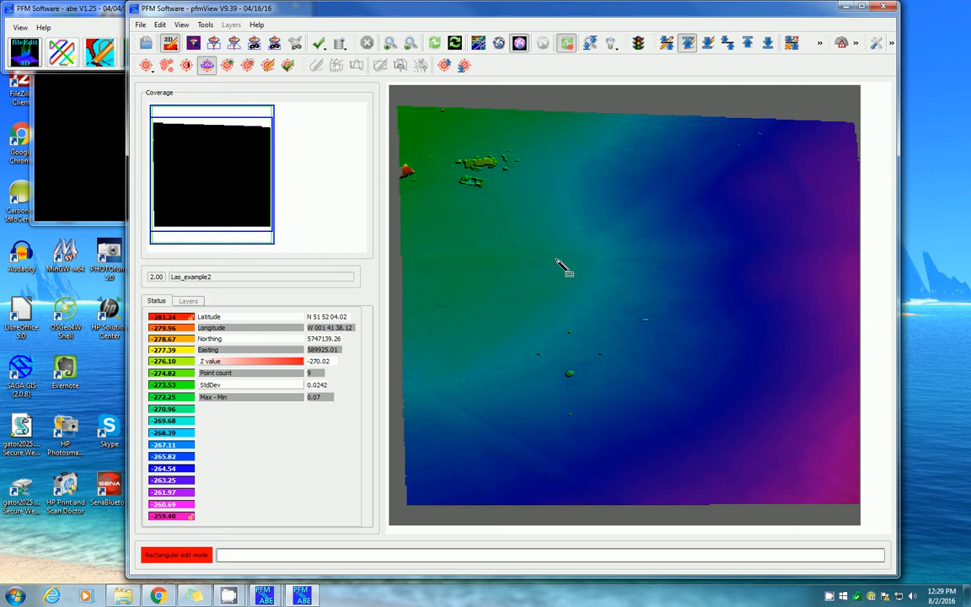
left_click(427, 104)
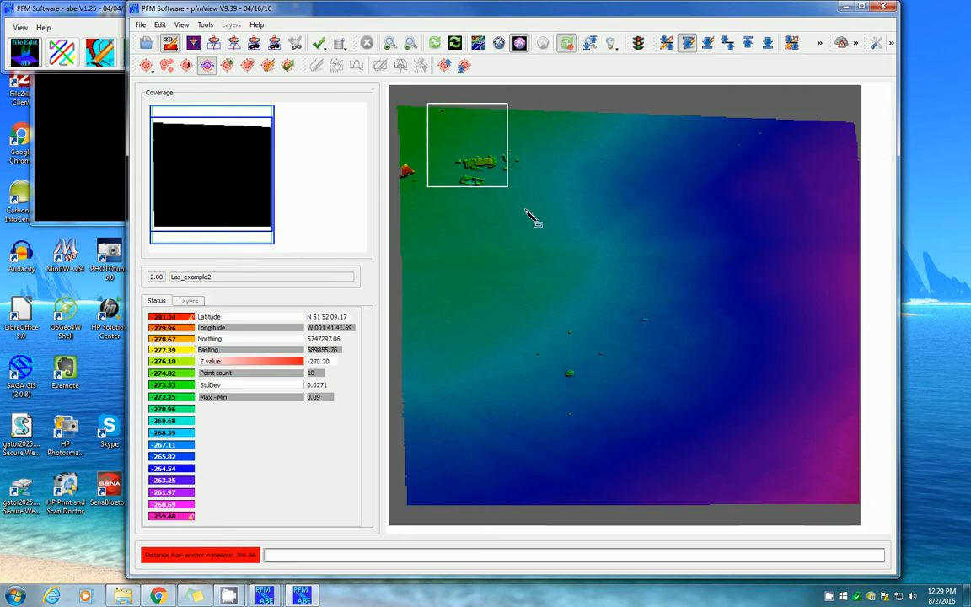
right_click(603, 301)
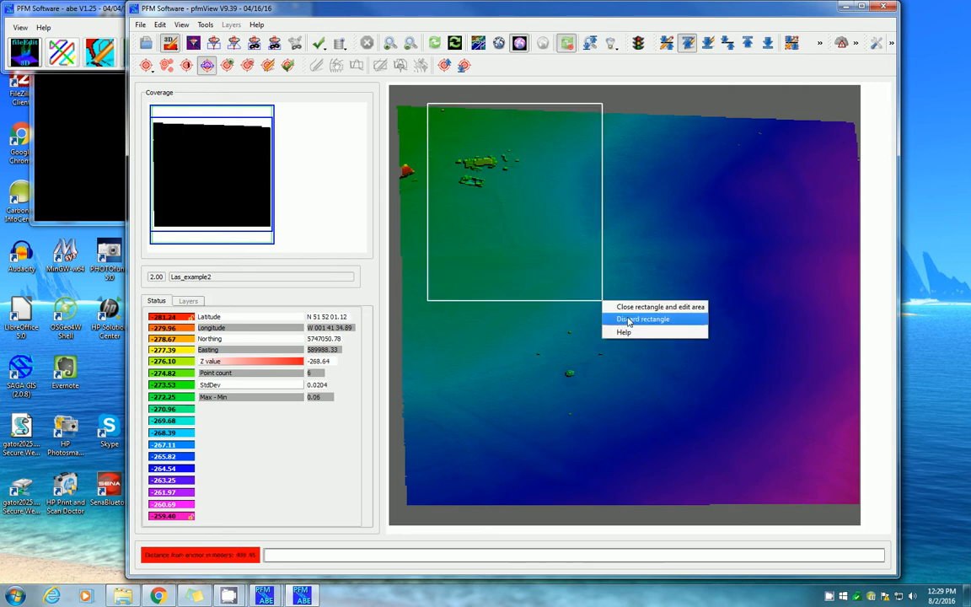
left_click(627, 319)
right_click(643, 263)
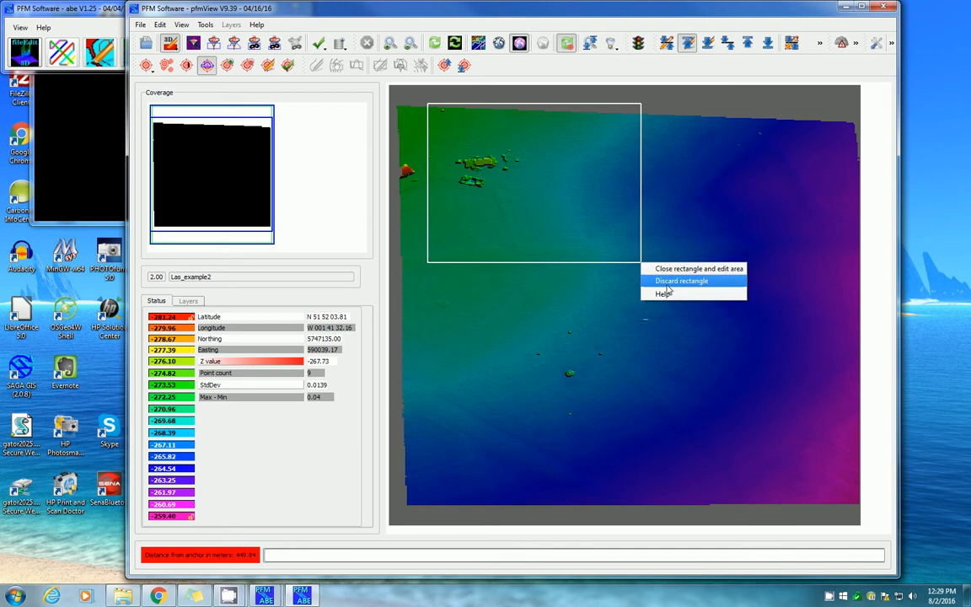
left_click(670, 284)
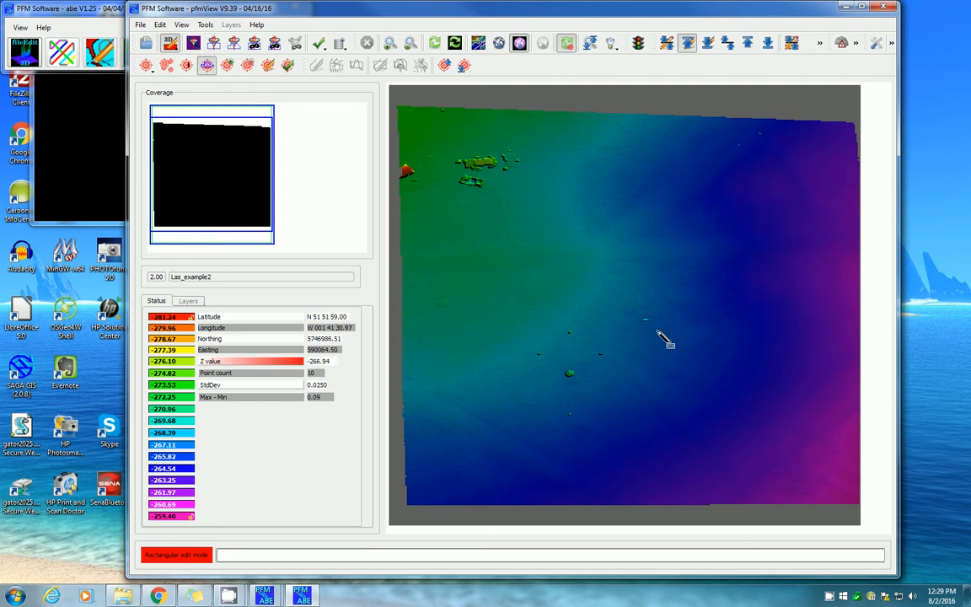
- Load a rectangle around the small isolated feature near the map's center into pfmEdit3D and examine its outlying points from several sides
left_click(628, 299)
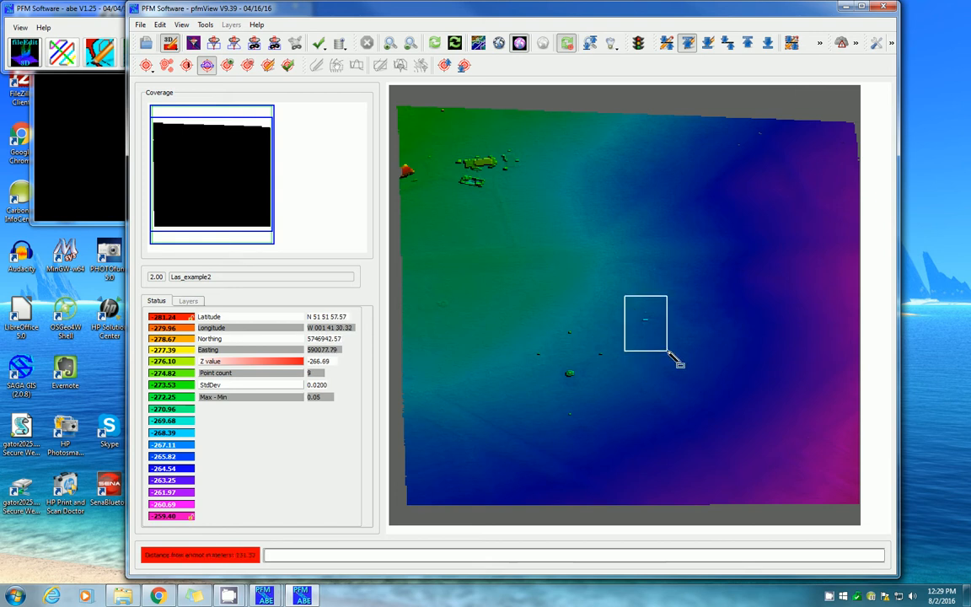
left_click(667, 346)
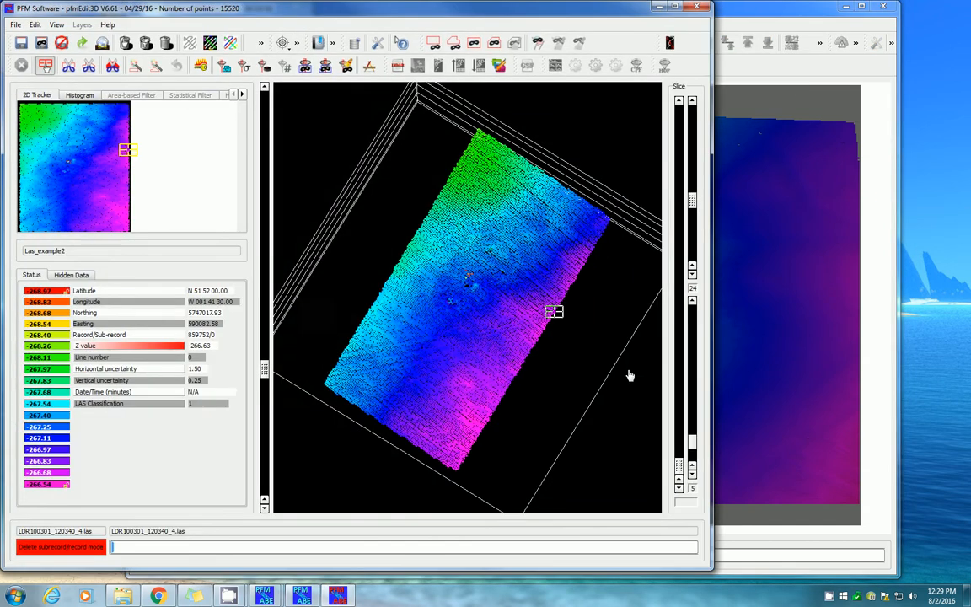
middle_click_drag(628, 376, 509, 396)
middle_click_drag(343, 430, 523, 219)
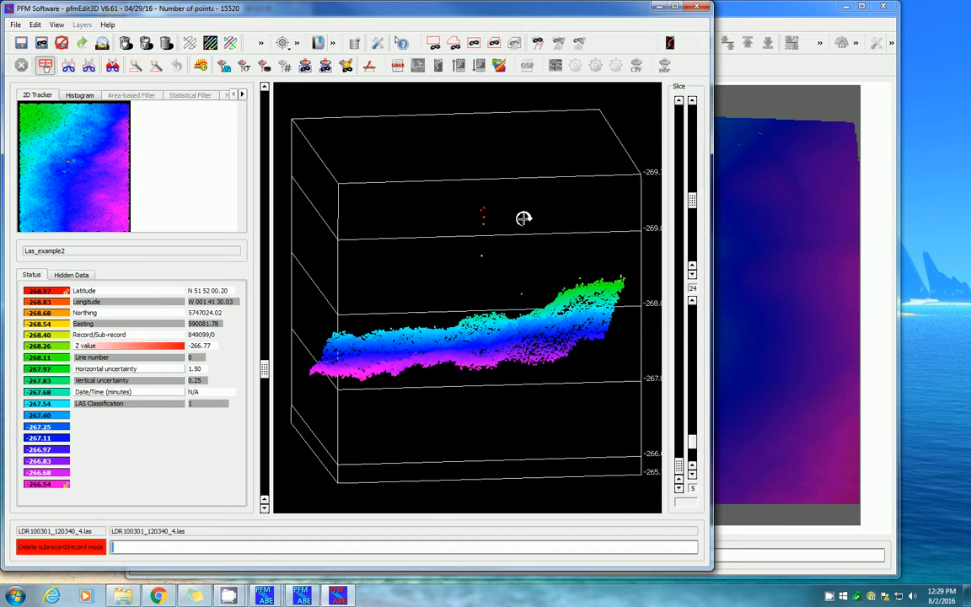
middle_click_drag(468, 325, 540, 321)
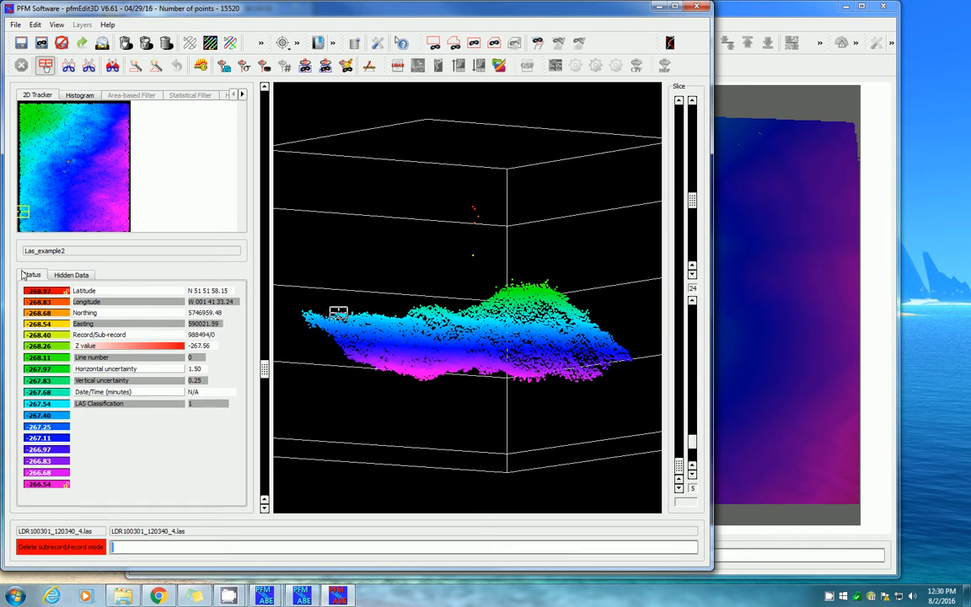
left_click(66, 276)
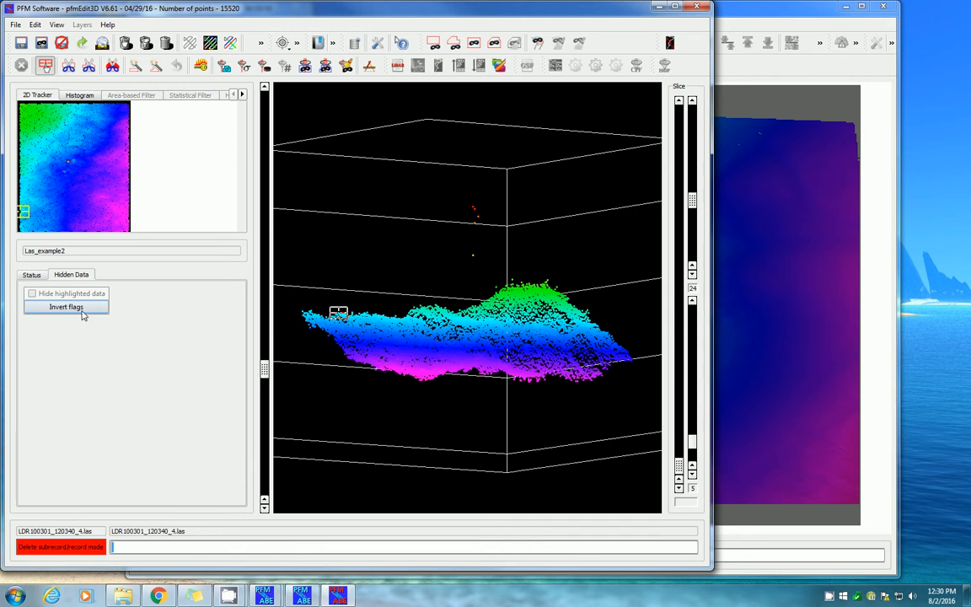
left_click(31, 275)
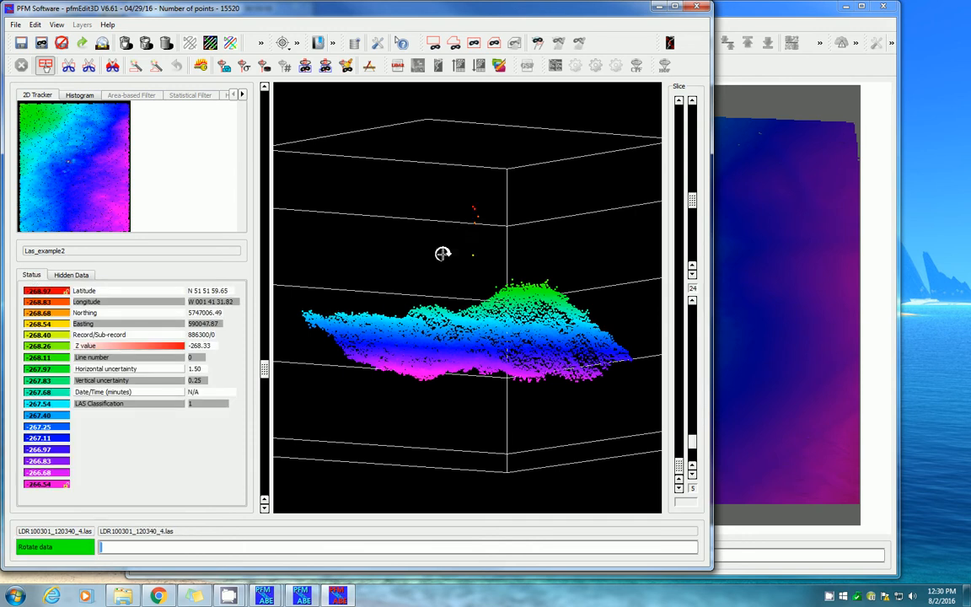
middle_click_drag(442, 254, 498, 238)
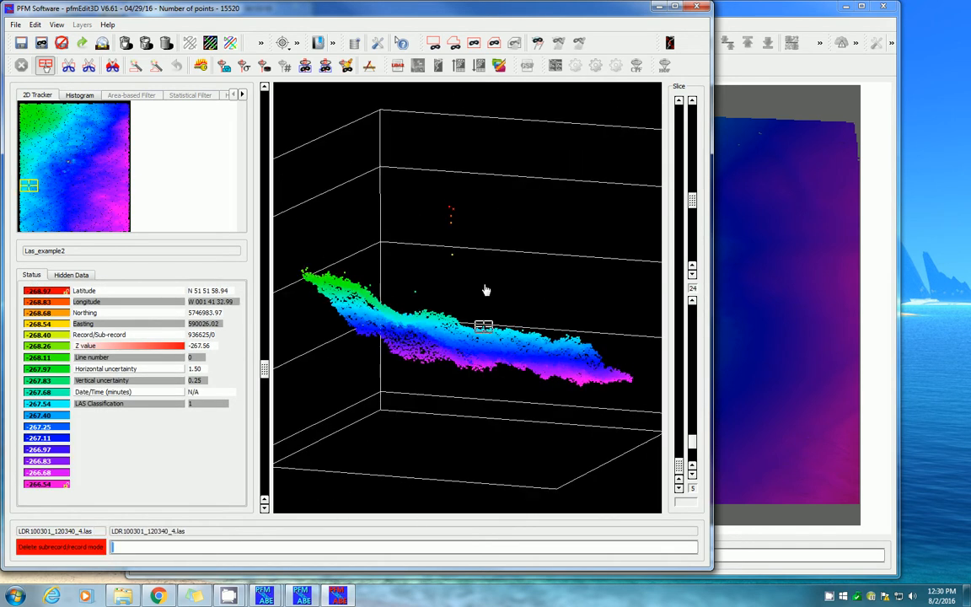
- Return to pfmView and run the rectangle filter on the area around the same small isolated feature
left_click(59, 47)
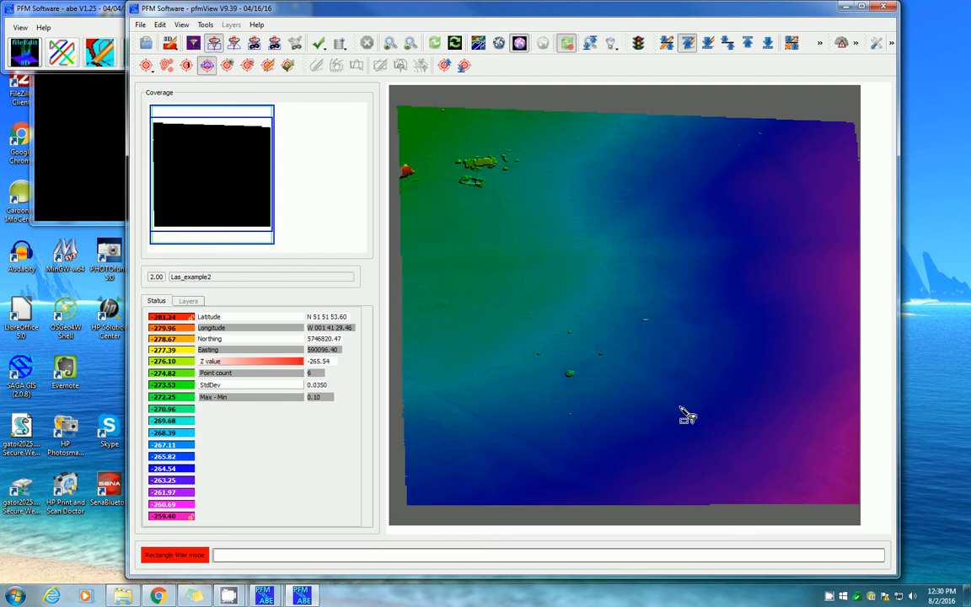
left_click(624, 293)
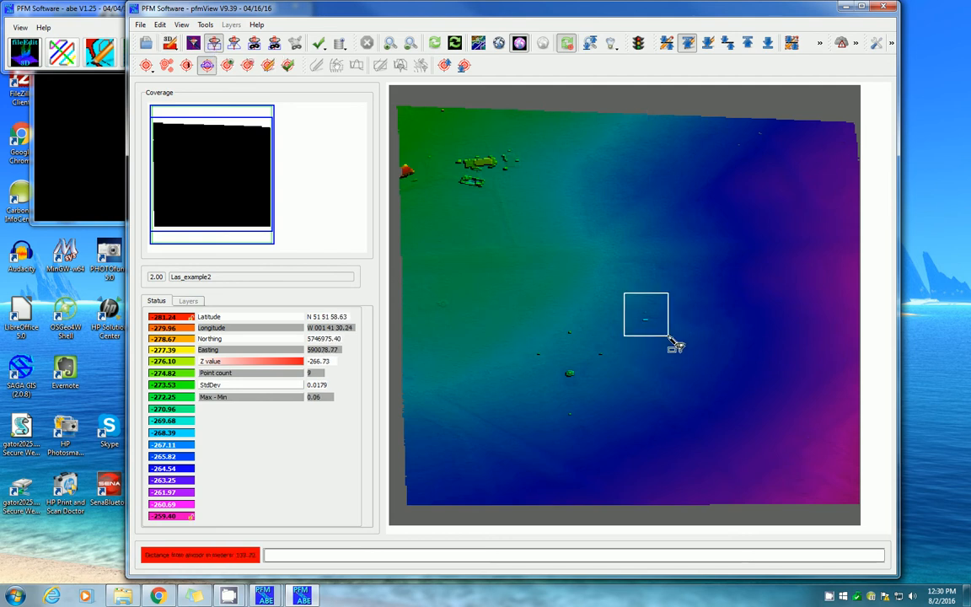
left_click(673, 340)
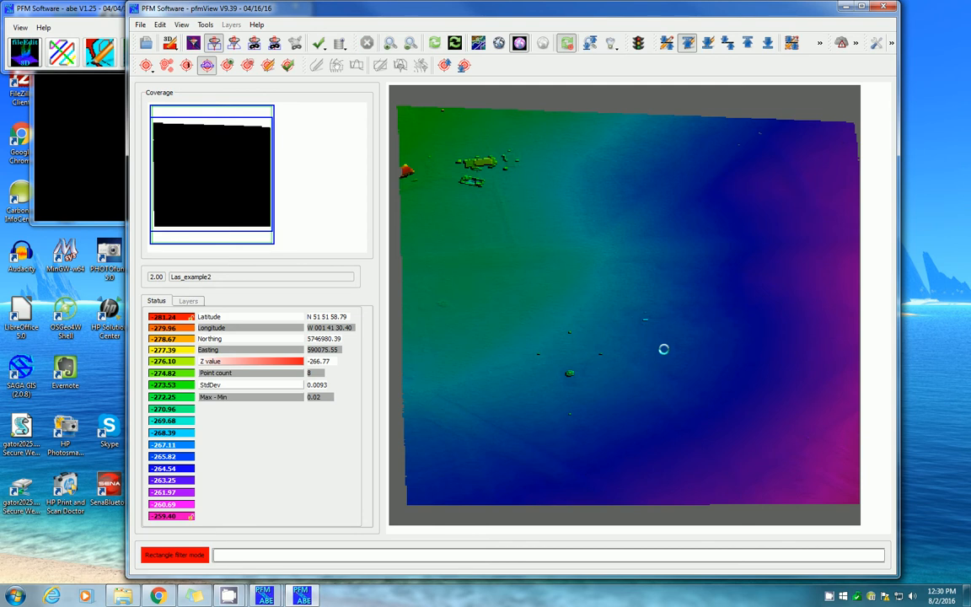
- Draw another filter rectangle around that feature, review its standard deviation and deep-only filter options, and discard the rectangle
left_click(624, 301)
right_click(678, 351)
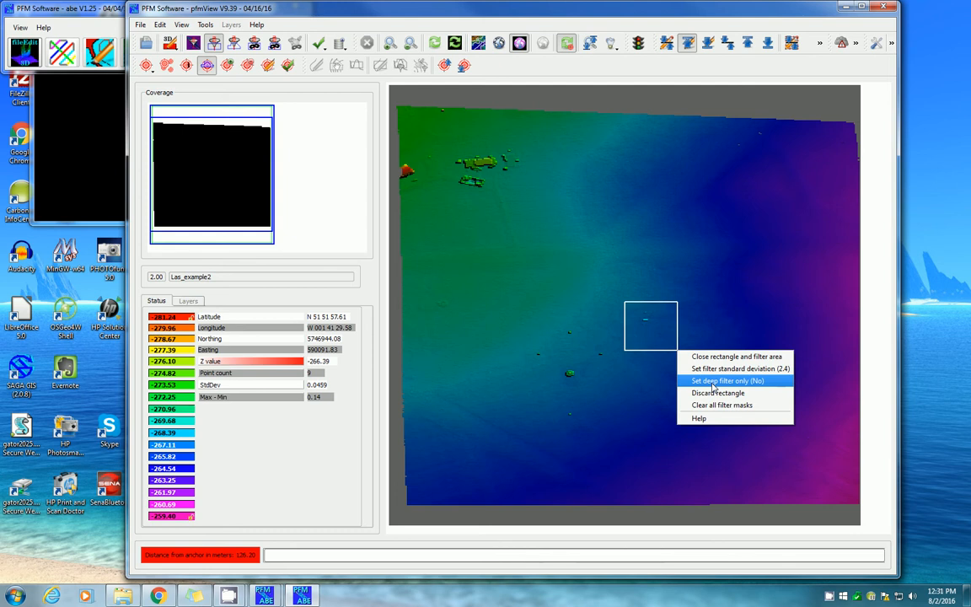
left_click(690, 219)
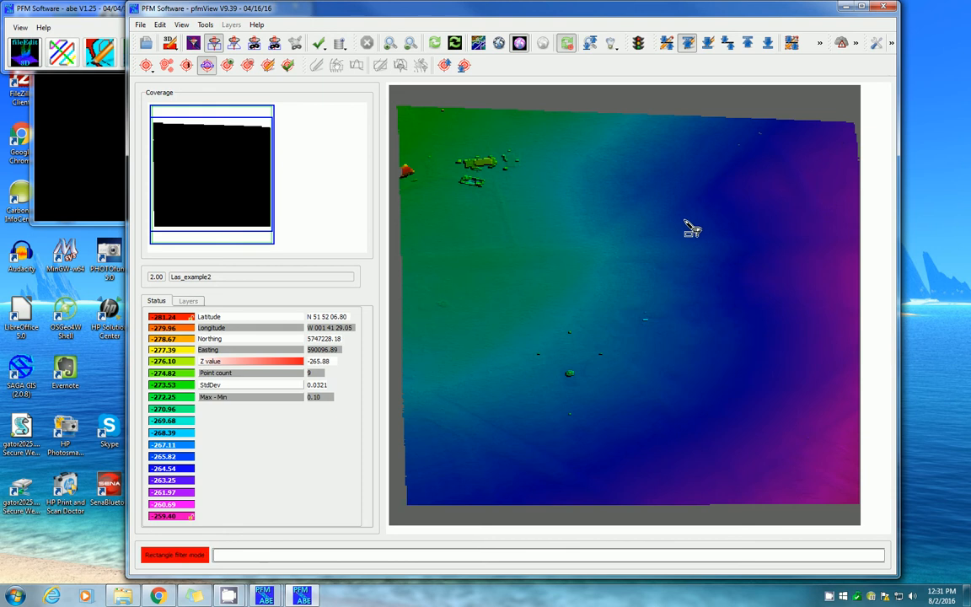
- Switch the map from rectangle filter mode to rectangle edit mode
left_click(170, 42)
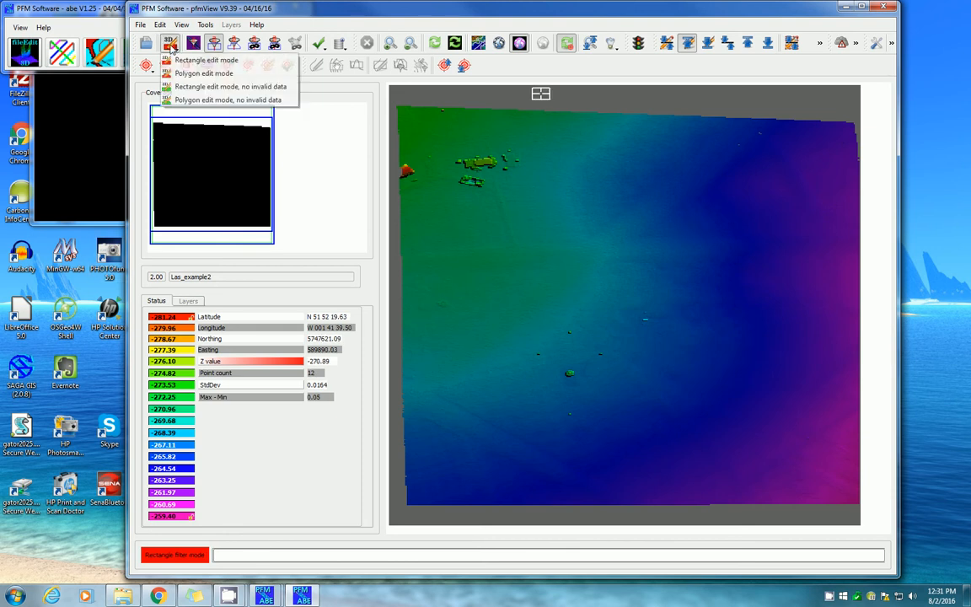
left_click(223, 61)
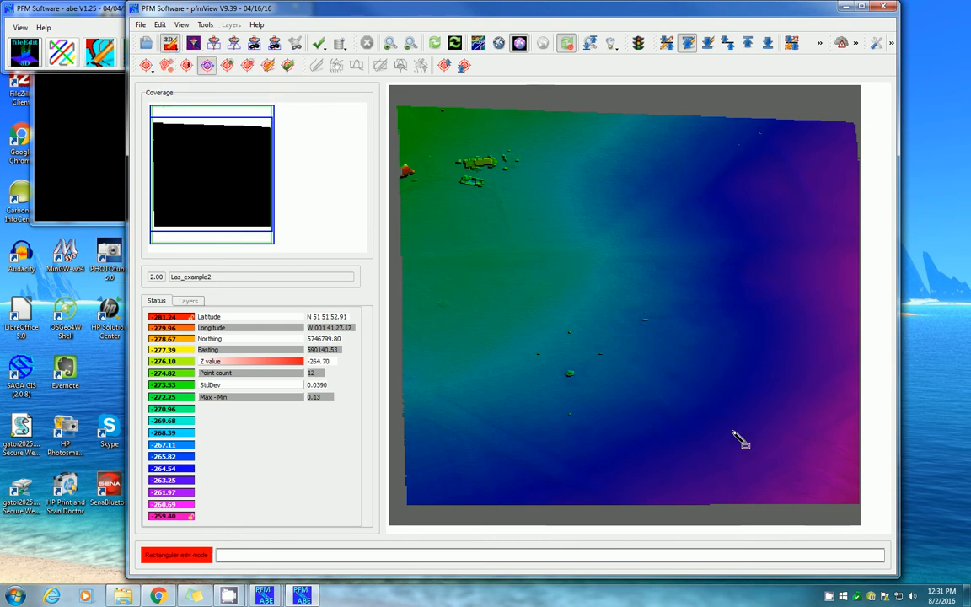
- Load a rectangle around the small mark northeast of the map's central isolated feature into pfmEdit3D, examine its outliers, and exit without saving
left_click(617, 293)
left_click(677, 340)
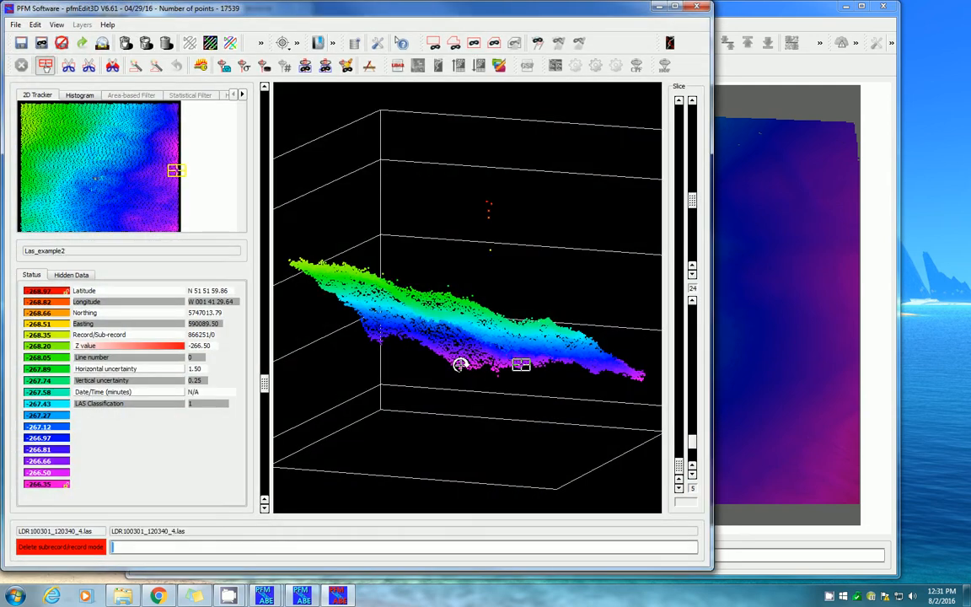
middle_click_drag(459, 364, 476, 377)
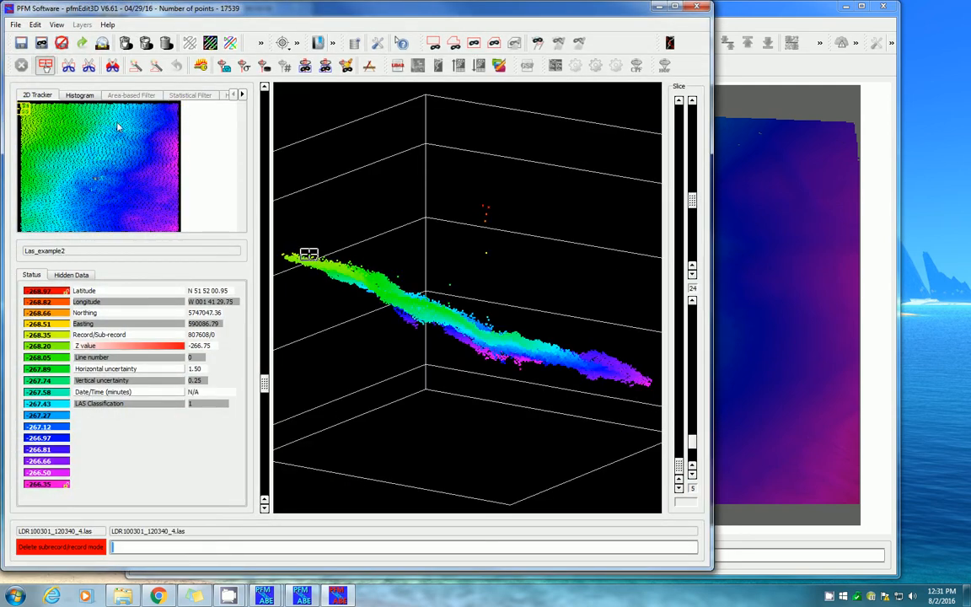
left_click(57, 46)
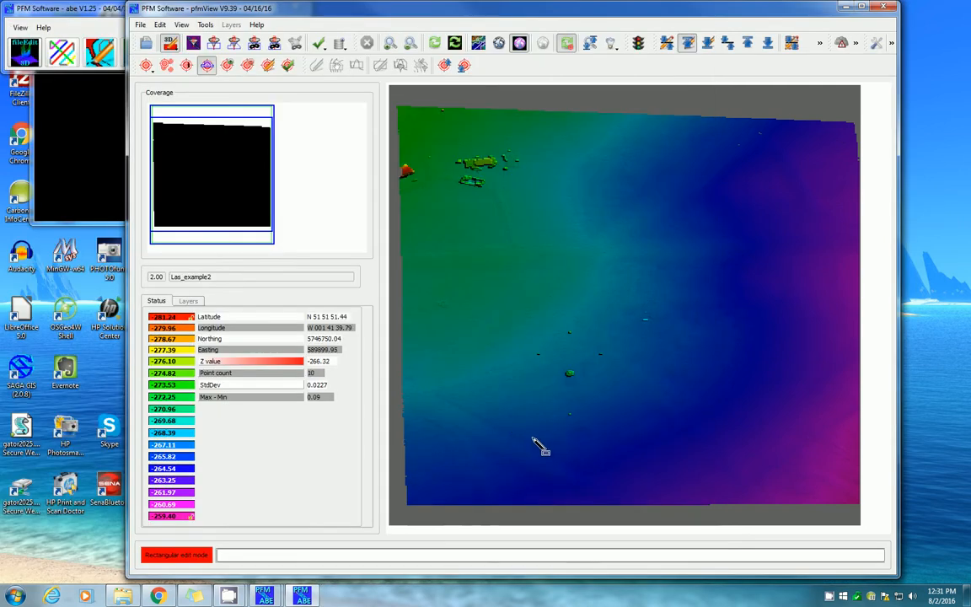
- Switch to rectangle filter mode and try to filter a large rectangle enclosing the small isolated features near the map's center
left_click(214, 43)
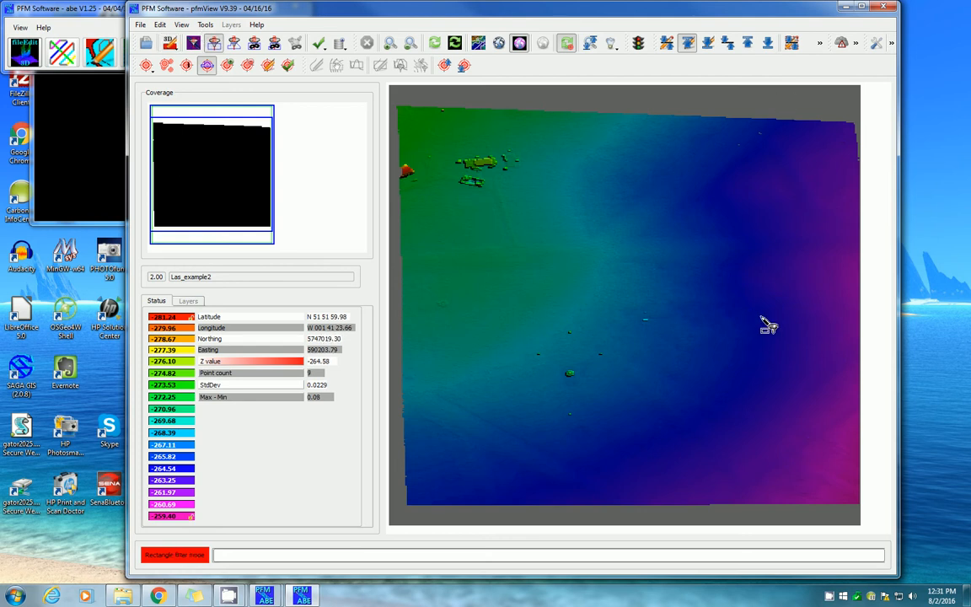
left_click(740, 280)
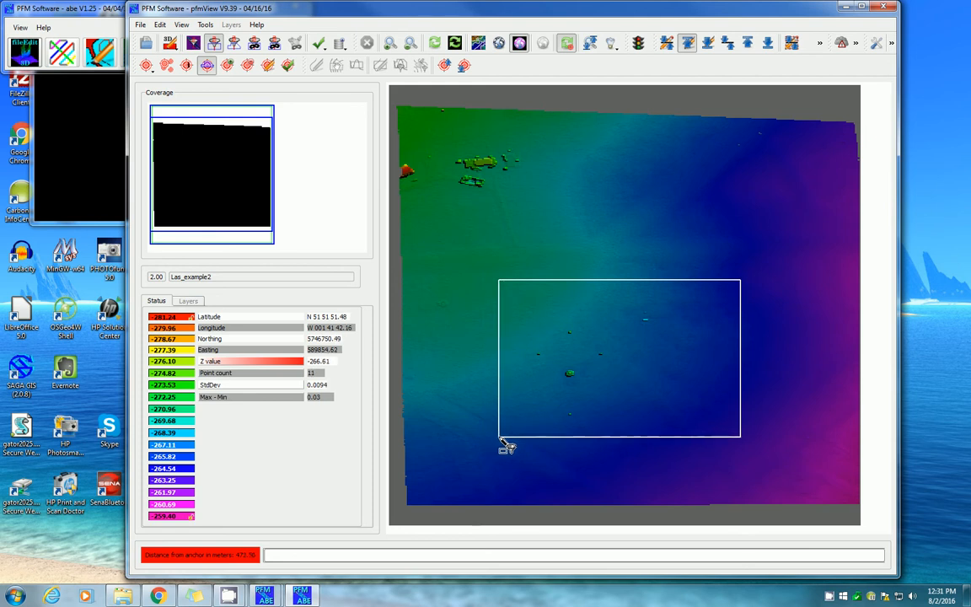
left_click(511, 439)
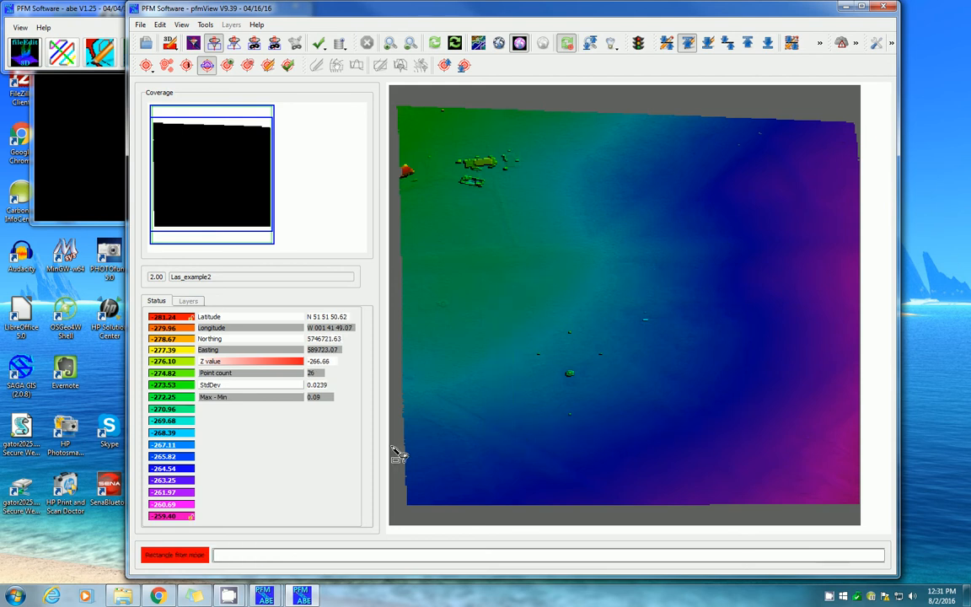
left_click(323, 44)
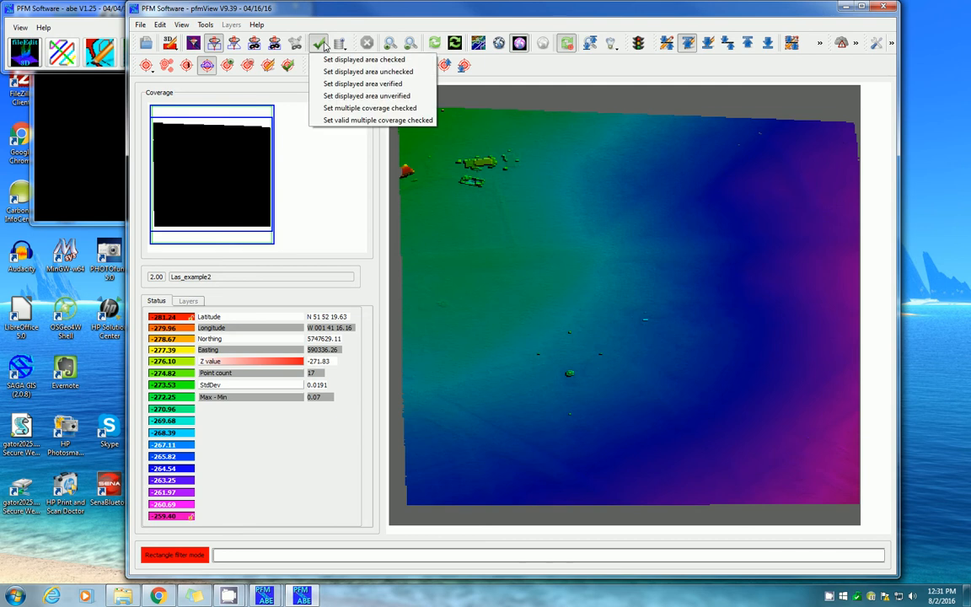
left_click(331, 12)
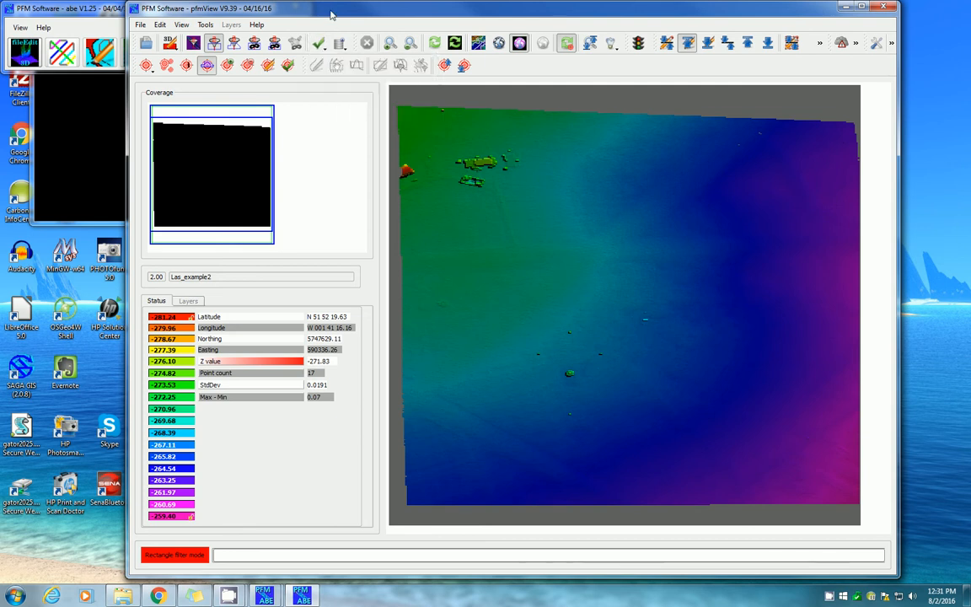
left_click(664, 301)
left_click(623, 344)
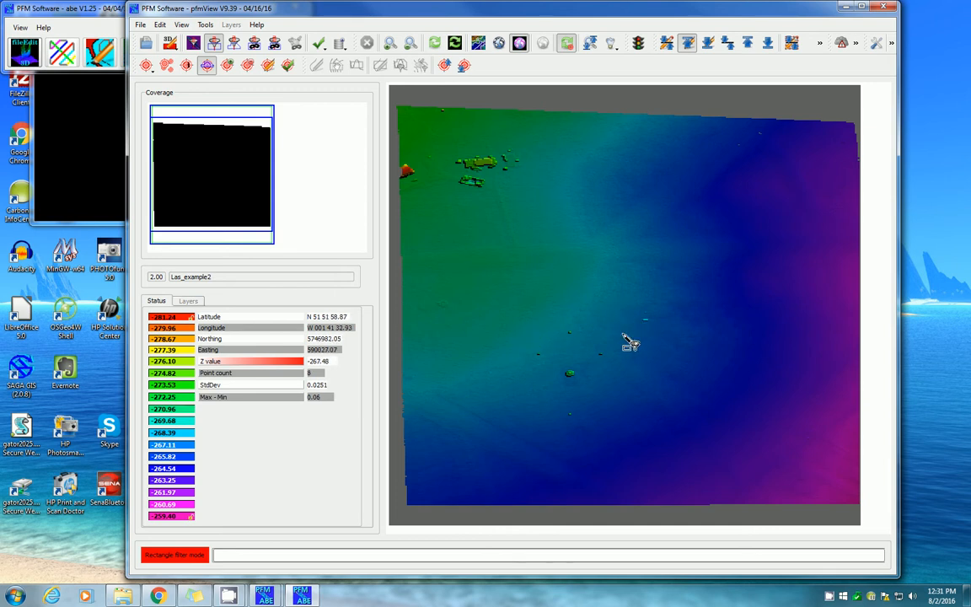
left_click(591, 348)
left_click(611, 364)
left_click(177, 48)
left_click(199, 87)
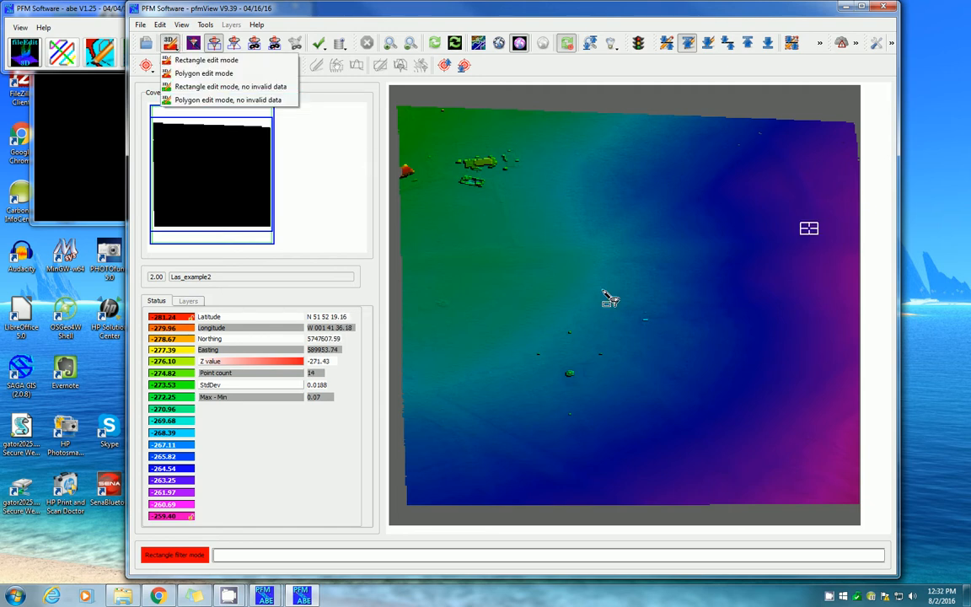
left_click_drag(632, 297, 667, 342)
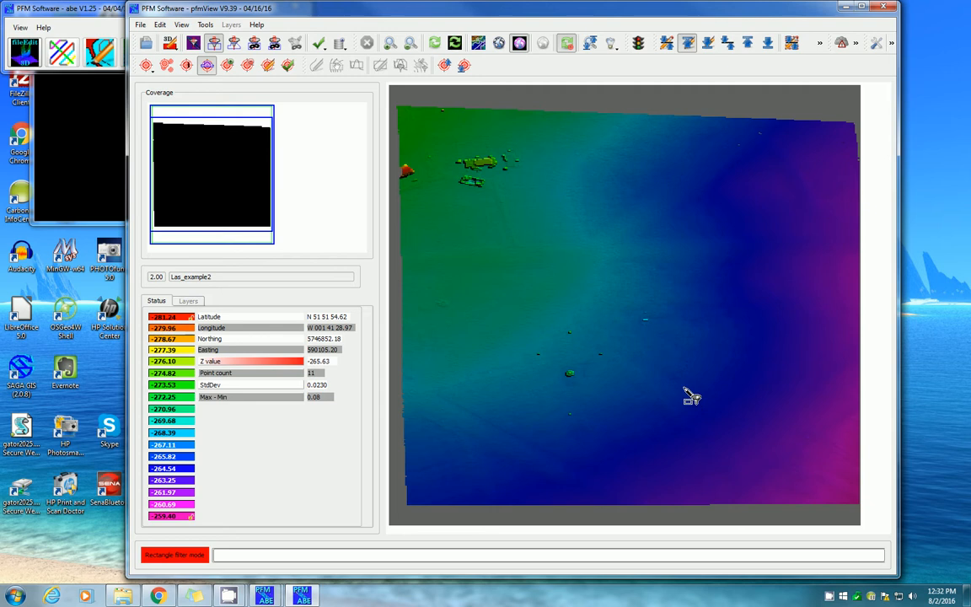
left_click(165, 43)
left_click_drag(631, 295, 661, 345)
left_click_drag(596, 286, 646, 338)
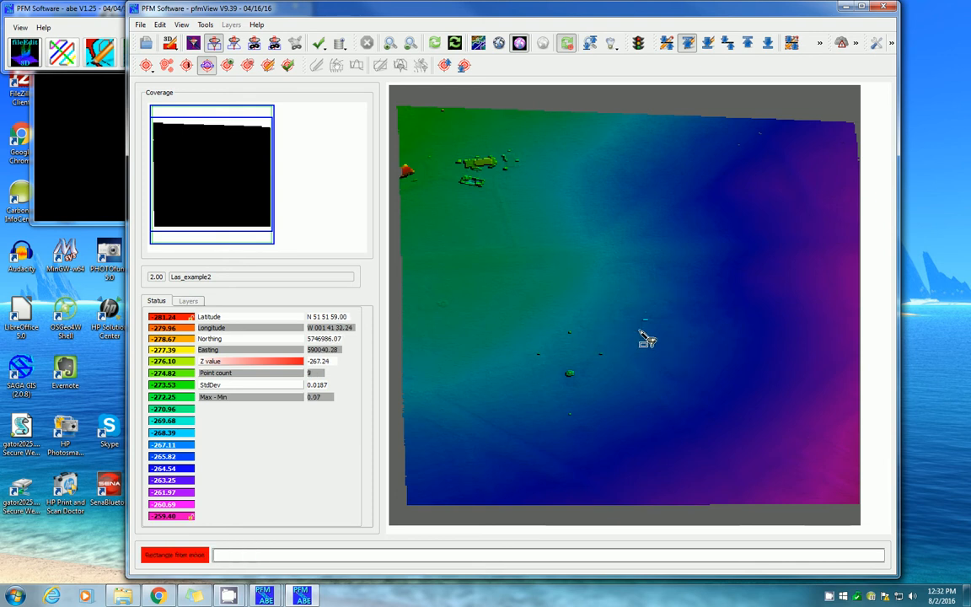
- In rectangle edit mode, load the area around the small northeastern mark into pfmEdit3D, polygon-delete its outlying points, and save the edits
left_click(171, 43)
left_click(166, 61)
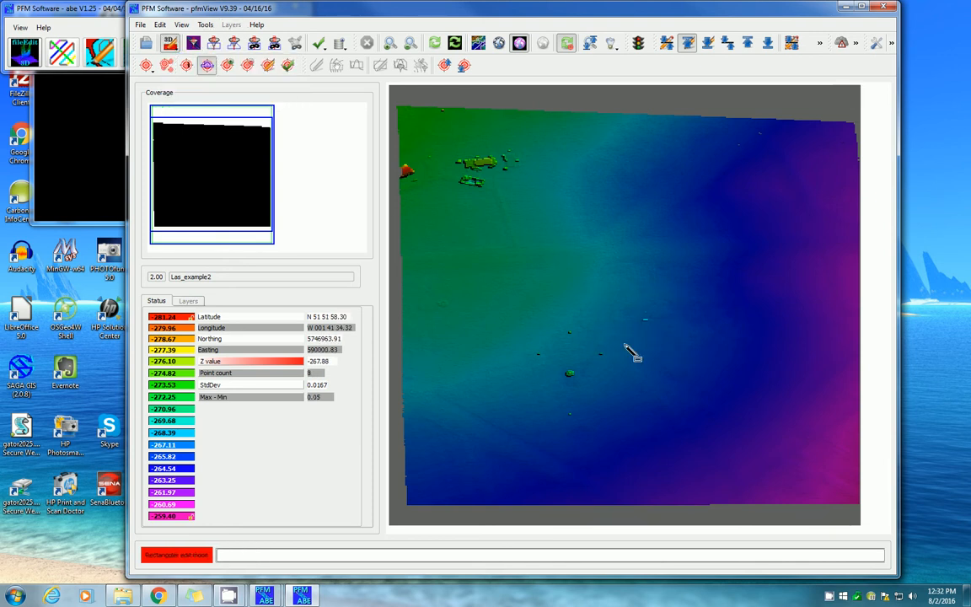
left_click_drag(628, 298, 663, 341)
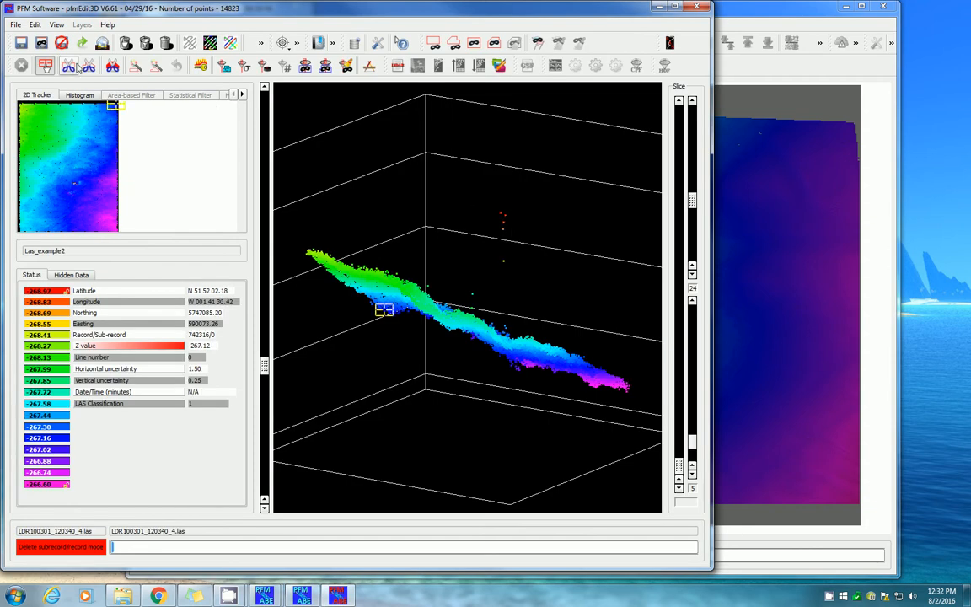
left_click(91, 69)
mouse_move(527, 286)
left_mouse_down()
mouse_move(473, 296)
mouse_move(503, 193)
mouse_move(510, 203)
left_mouse_up()
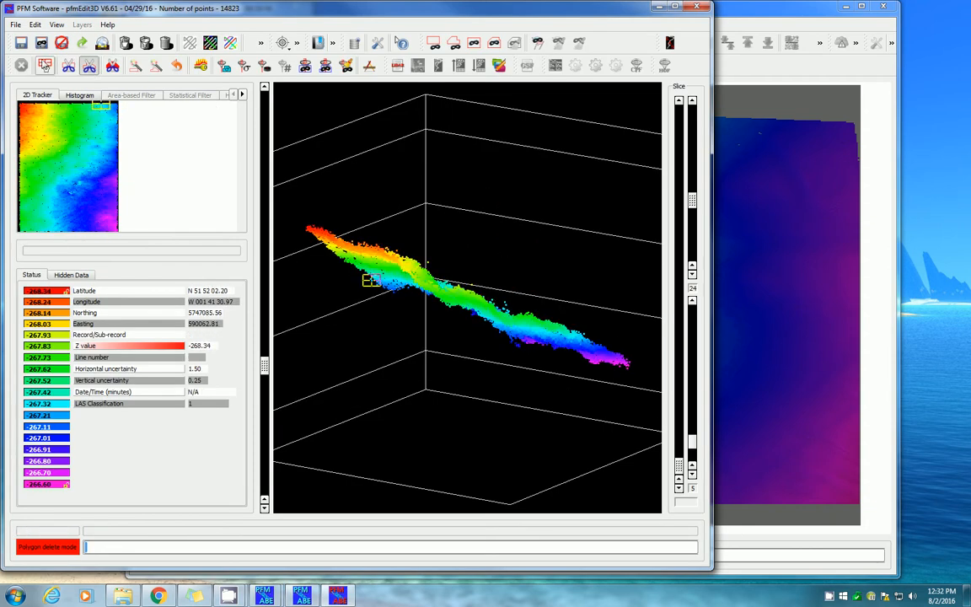
left_click(22, 43)
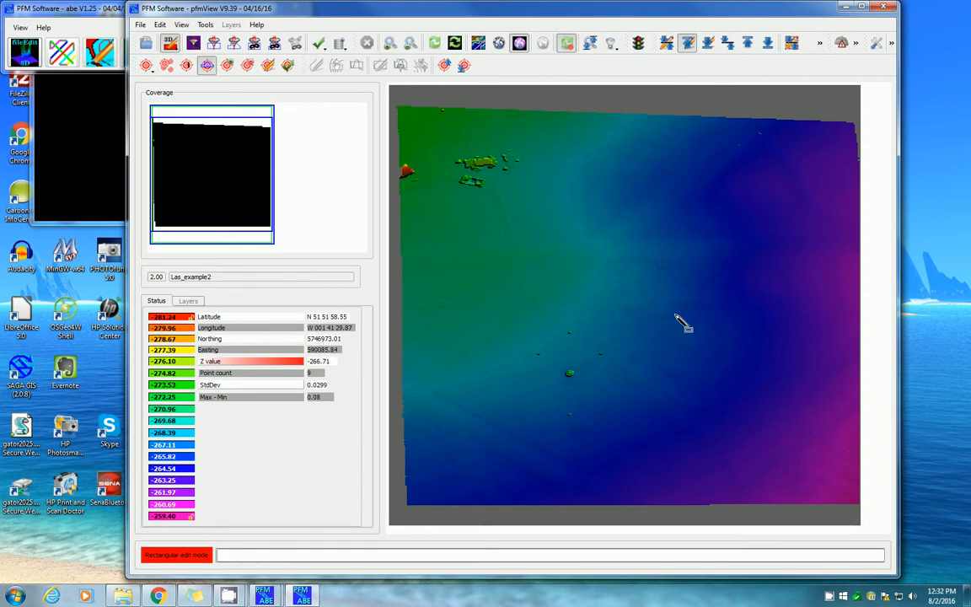
- Turn off automatic redisplay after edits, then load a rectangle in the blue northeastern area into pfmEdit3D and exit without saving
left_click(520, 43)
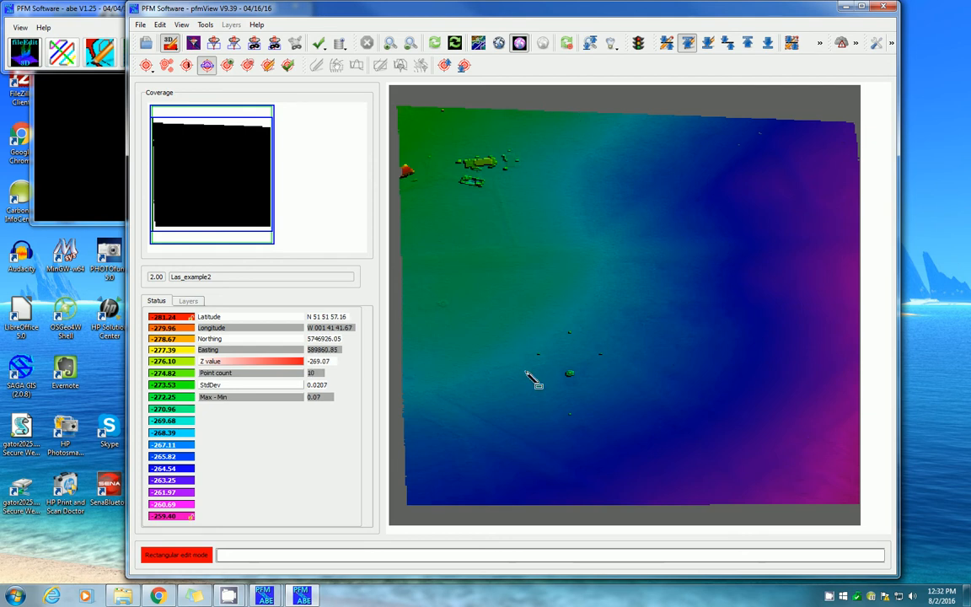
left_click(690, 195)
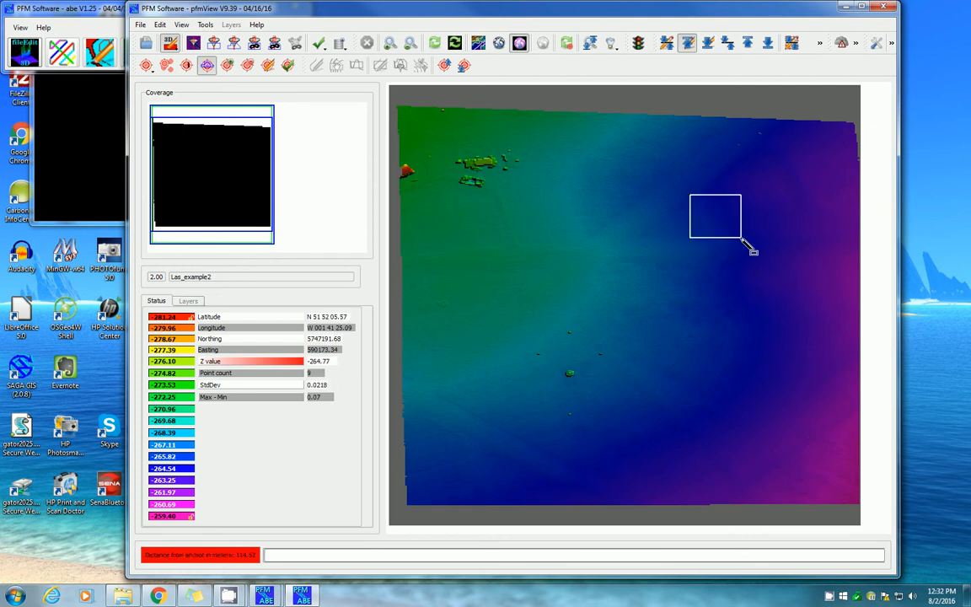
left_click(741, 239)
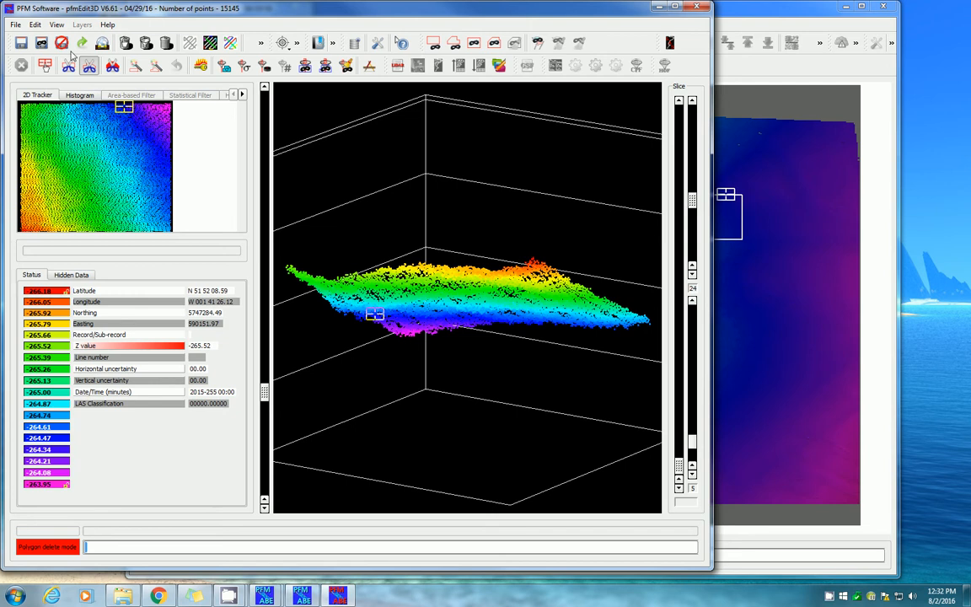
left_click(59, 45)
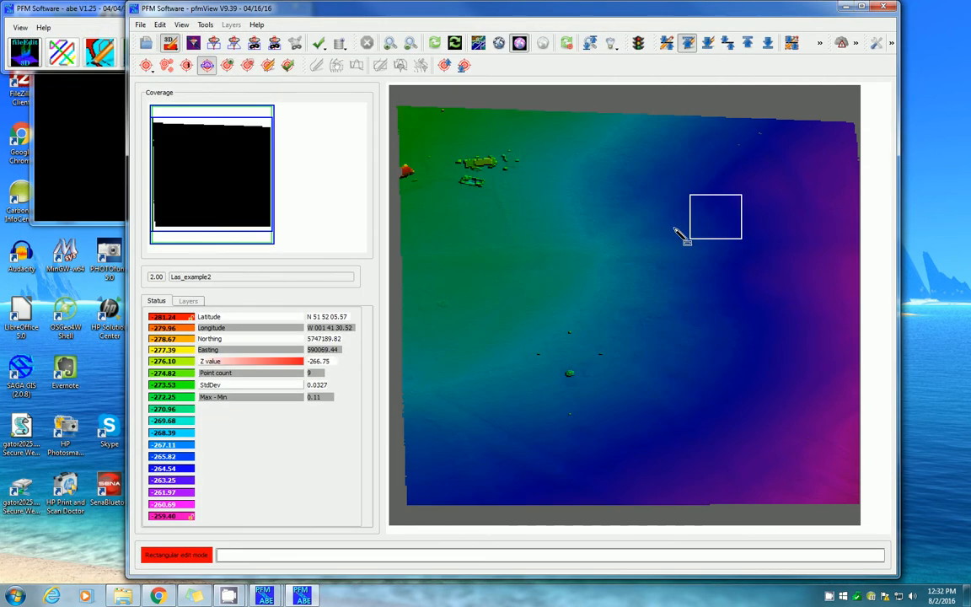
- Load a rectangle around the mark just east of the central isolated feature, polygon-delete its outlying point, and save the edit
left_click(586, 338)
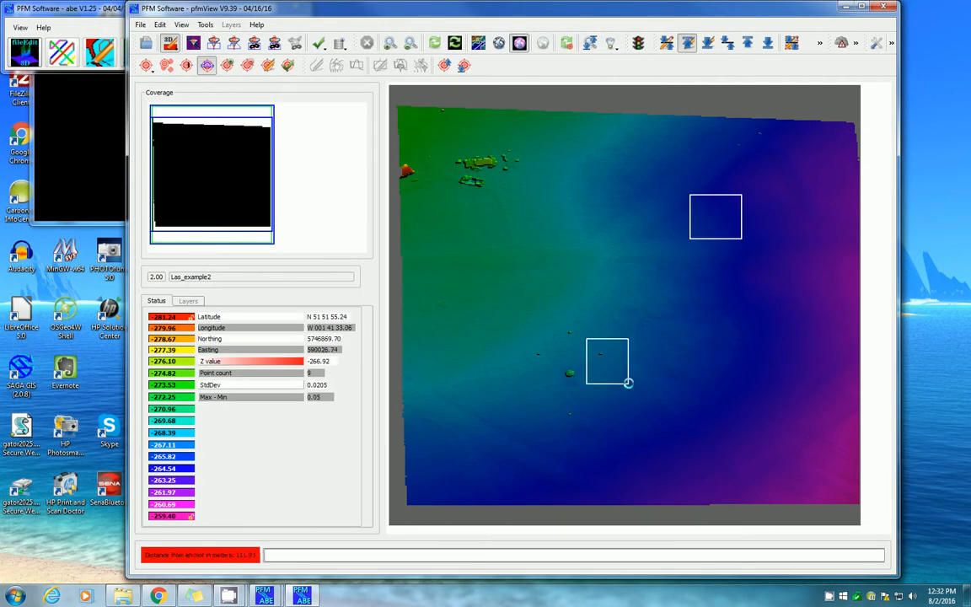
left_click(628, 383)
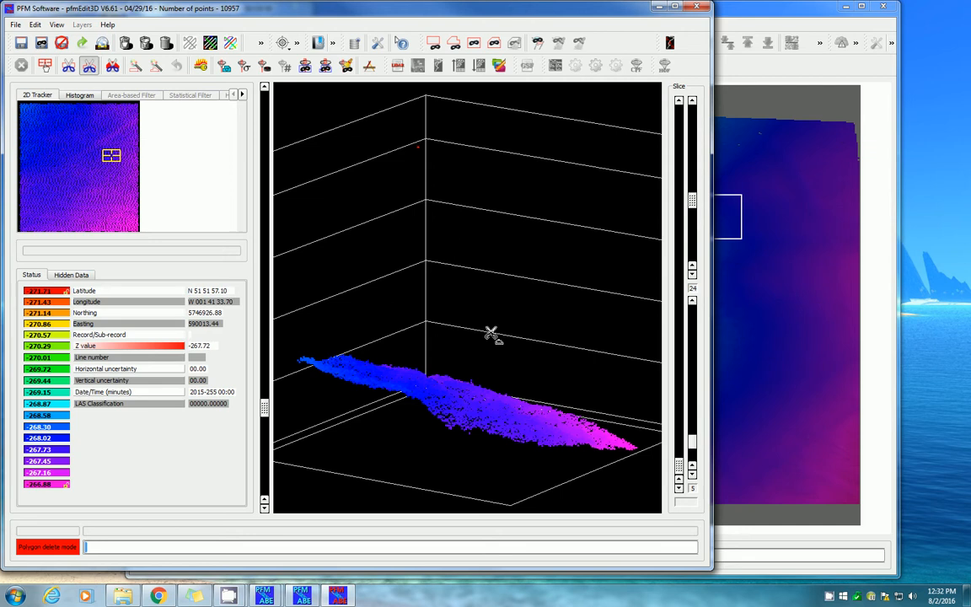
middle_click_drag(493, 336, 423, 374)
mouse_move(460, 124)
left_mouse_down()
mouse_move(411, 127)
mouse_move(459, 181)
left_mouse_up()
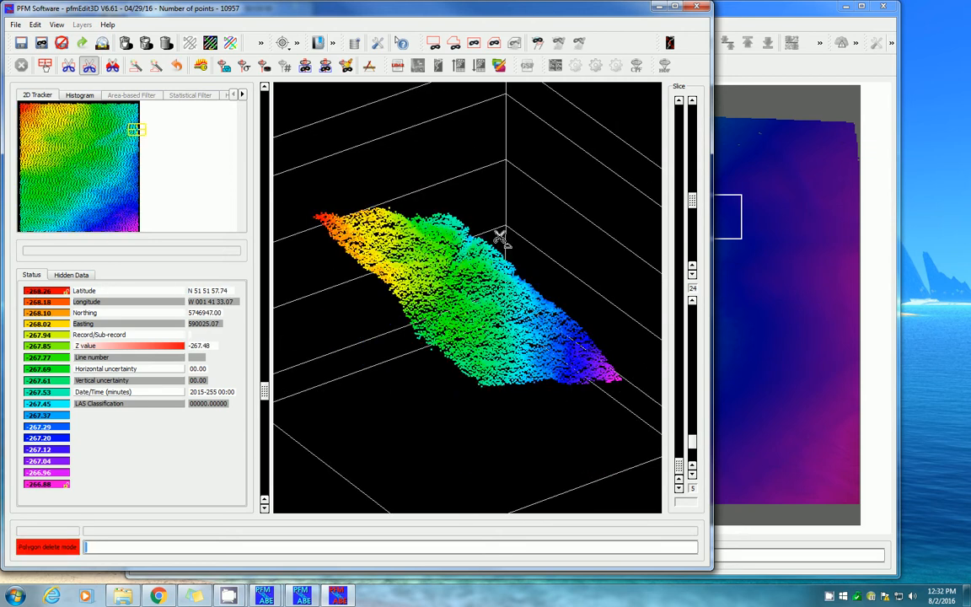
left_click(22, 42)
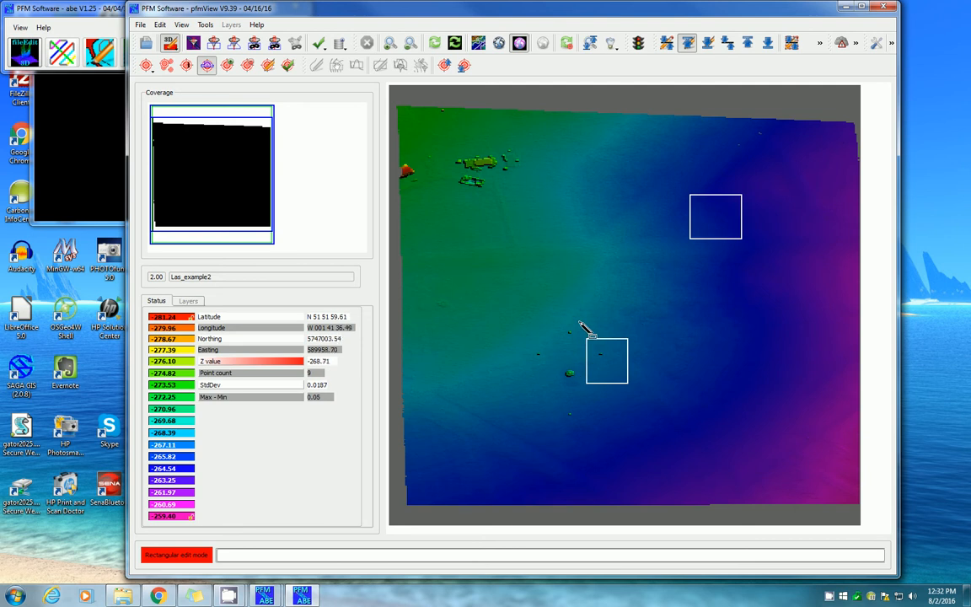
- Load a rectangle around the mark south of the central isolated feature, polygon-delete its outlying points, and save the edits
left_click(579, 403)
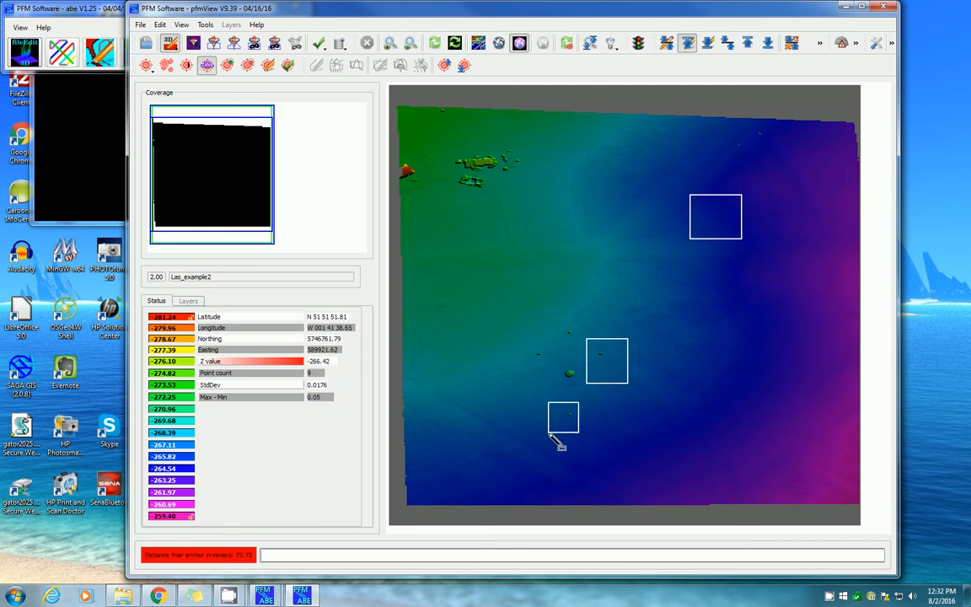
left_click(553, 437)
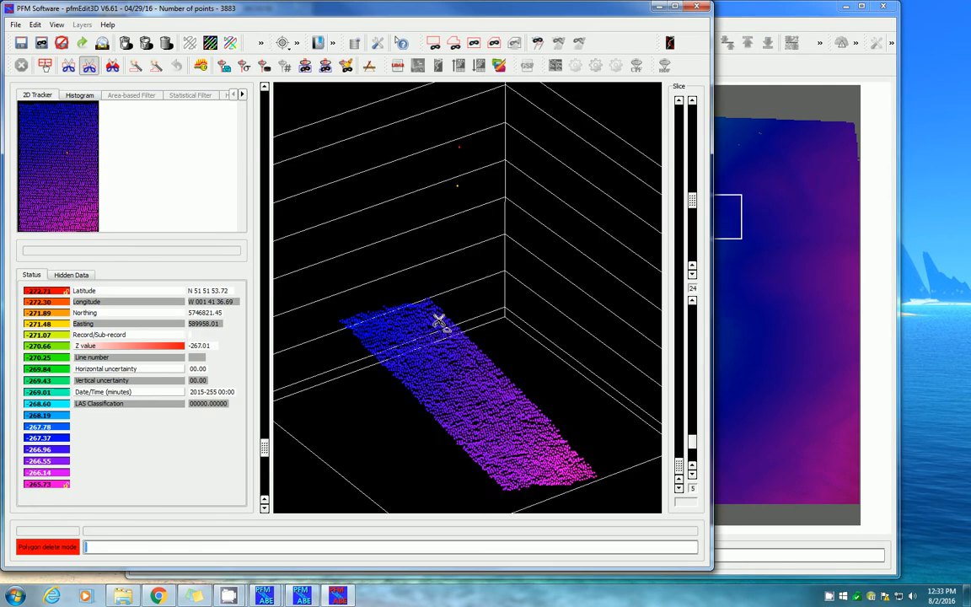
middle_click_drag(440, 322, 481, 247)
mouse_move(496, 128)
left_mouse_down()
mouse_move(483, 245)
mouse_move(541, 241)
left_mouse_up()
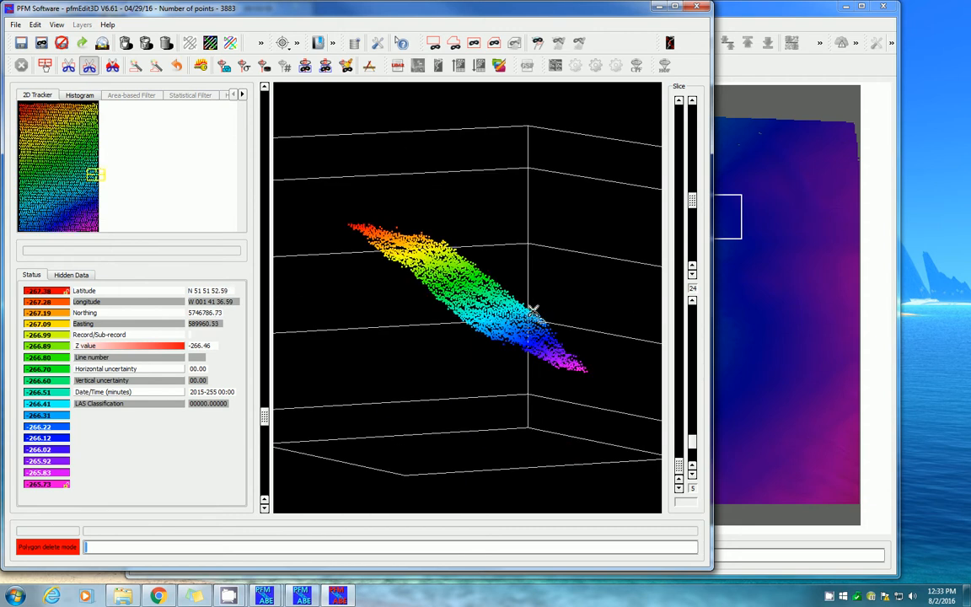
left_click(21, 43)
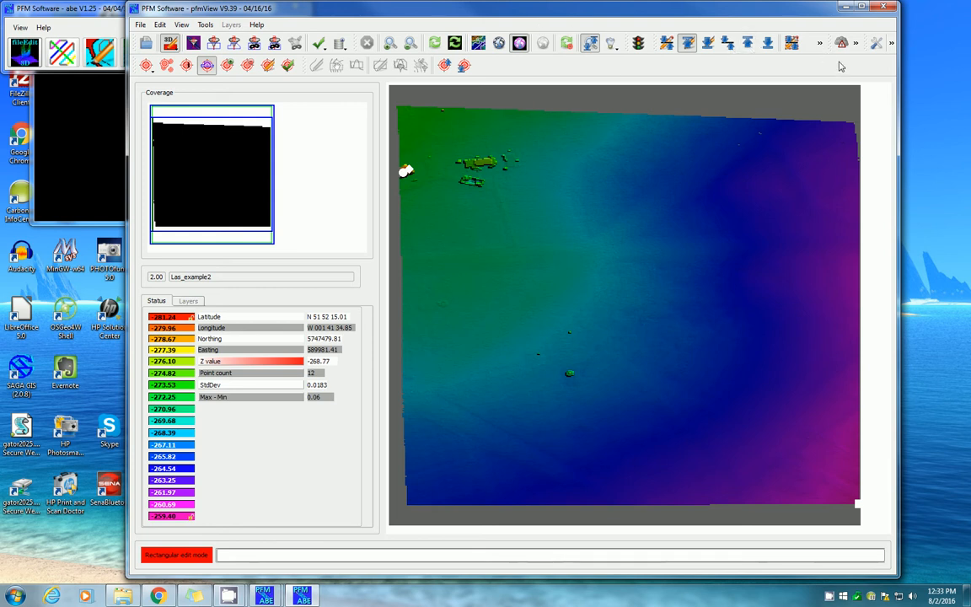
- Read the context help for flagging minimum, maximum and standard deviation bins and for the display highlighting options
left_click(257, 25)
left_click(289, 65)
left_click(590, 43)
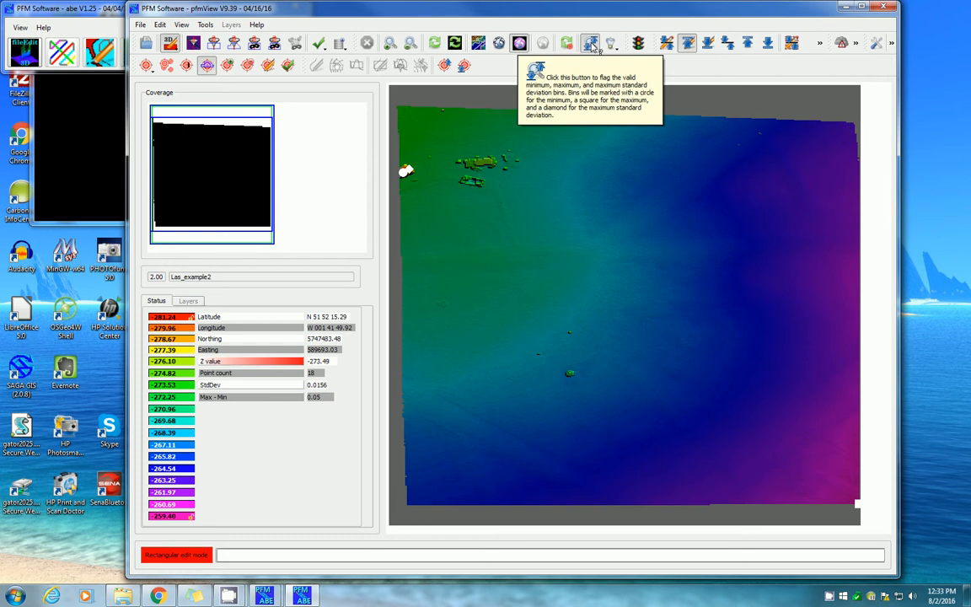
left_click(652, 186)
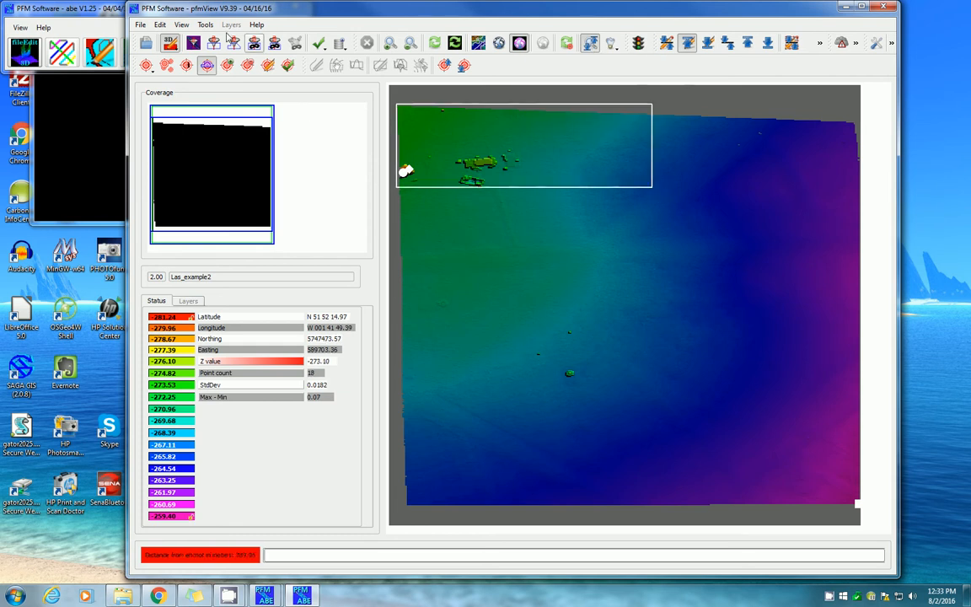
left_click(256, 24)
left_click(278, 70)
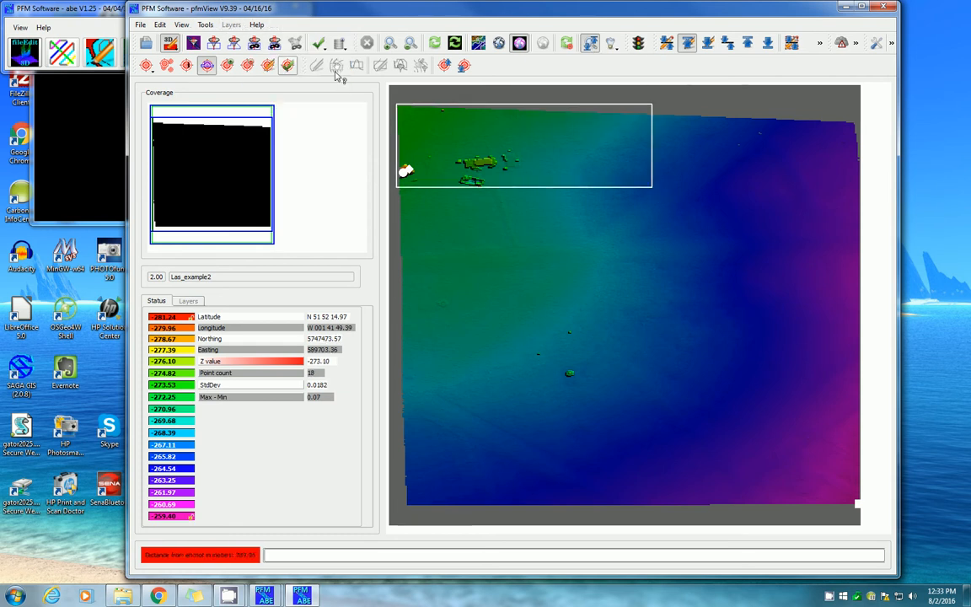
left_click(612, 43)
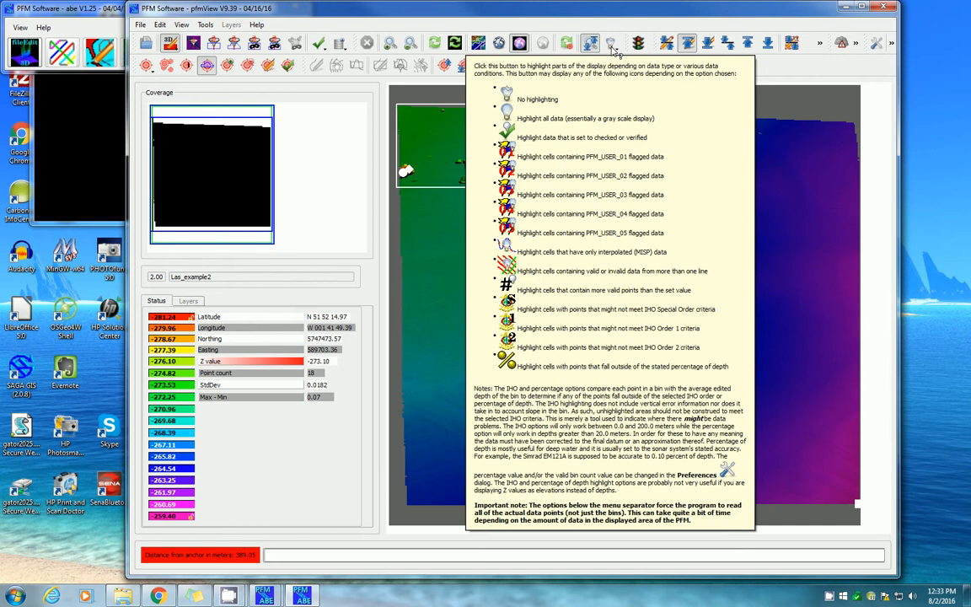
- Read the context help for writing feature descriptions beside displayed features, and discard the stray edit rectangle
left_click(257, 27)
left_click(257, 26)
left_click(265, 63)
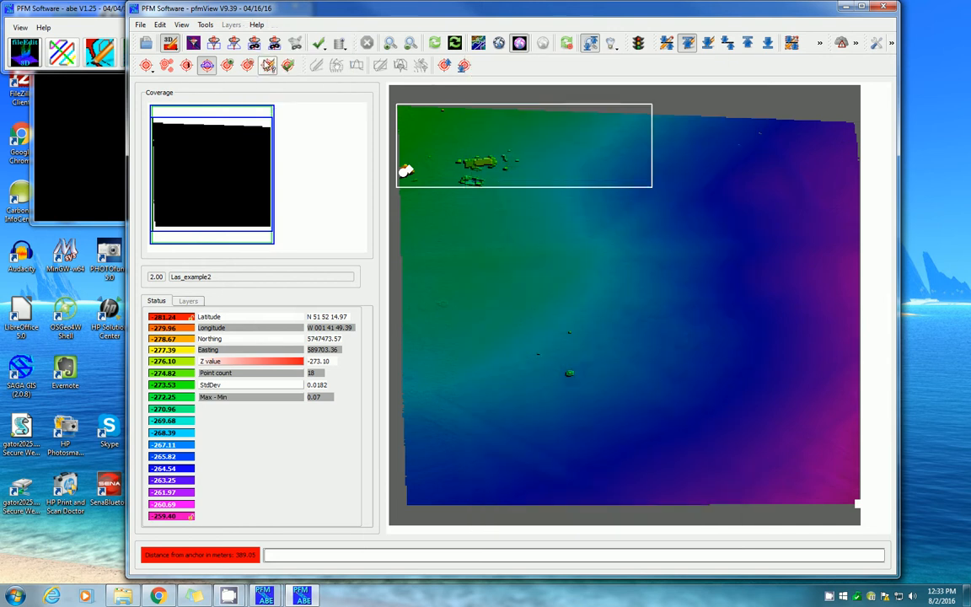
left_click(193, 65)
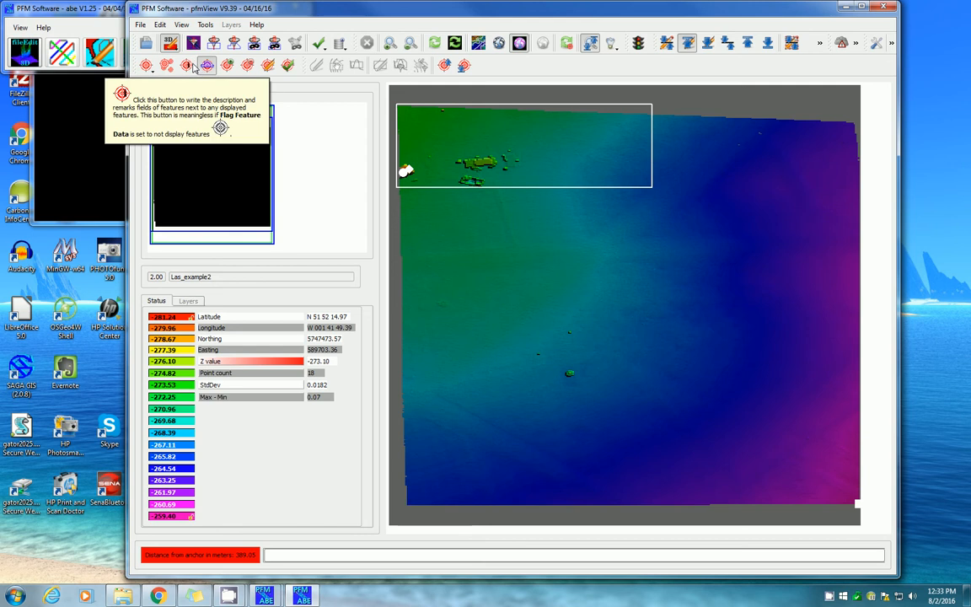
left_click(309, 6)
left_click(462, 160)
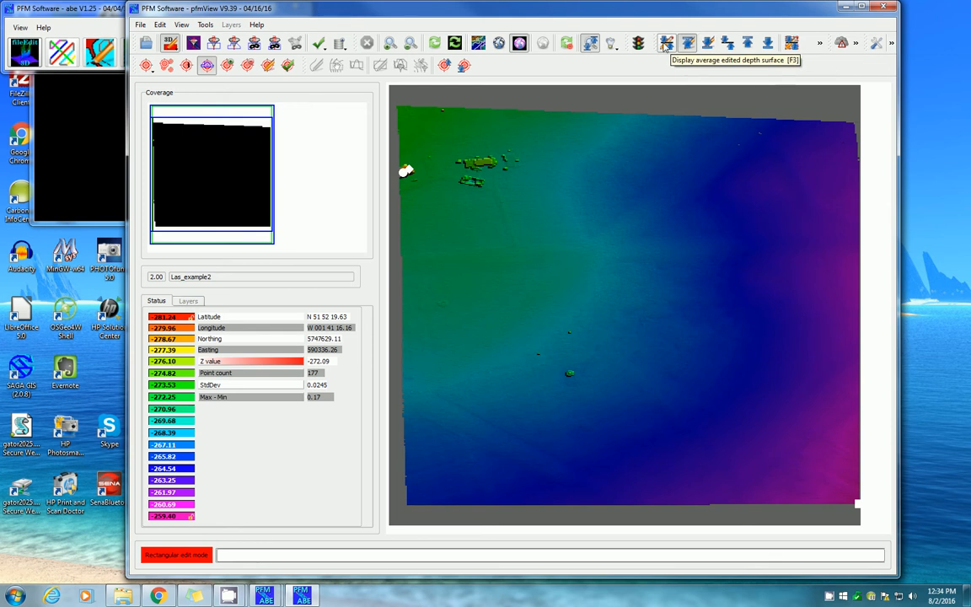
- Compare the maximum and minimum edited depth surfaces, and show the remaining surface display options
left_click(707, 43)
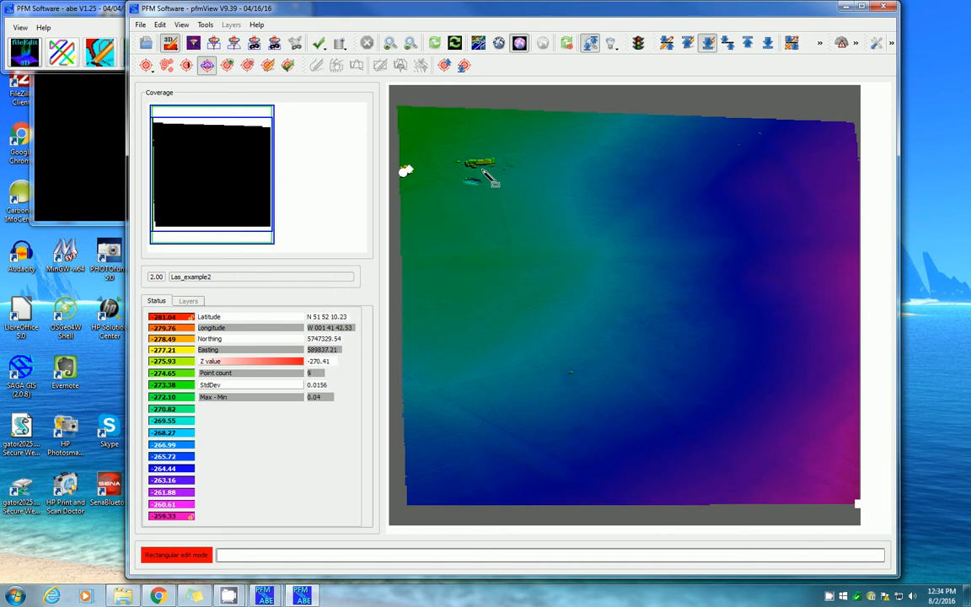
left_click(688, 44)
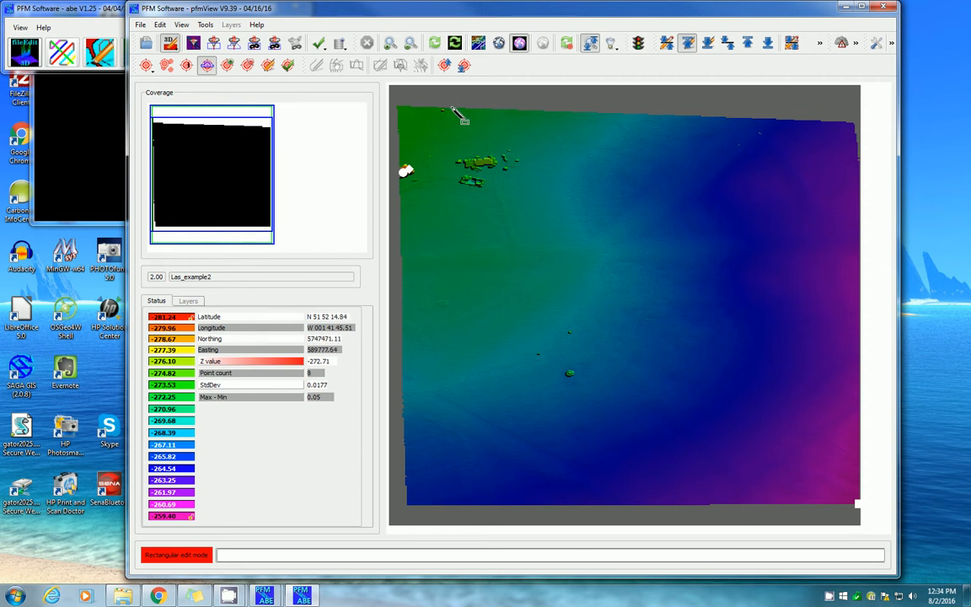
left_click(819, 44)
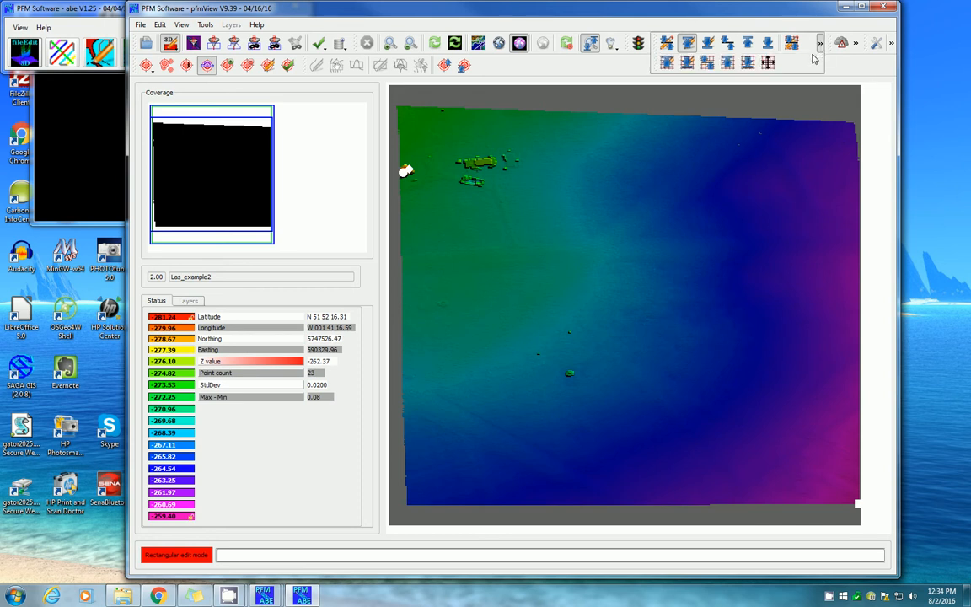
- Display the minimum surface that includes deleted points, load a rectangle northeast of the central isolated feature, and show its manually deleted points
left_click(748, 44)
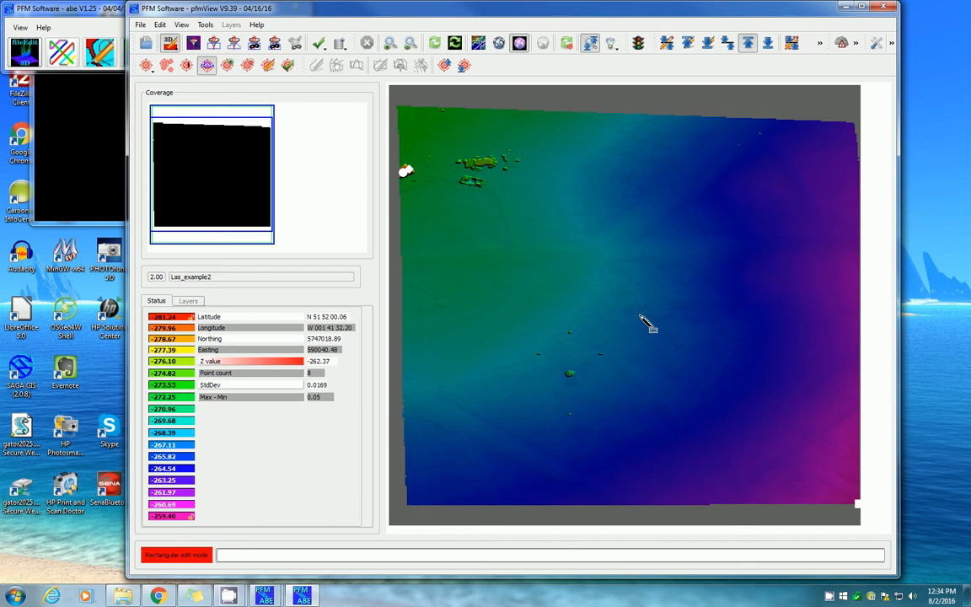
left_click(622, 299)
left_click(668, 340)
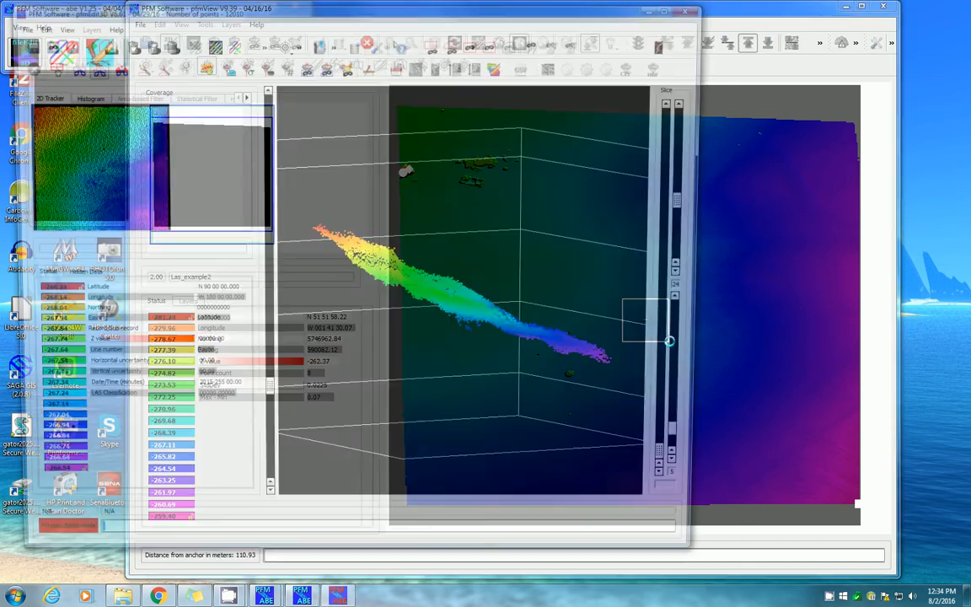
middle_click_drag(409, 264, 477, 333)
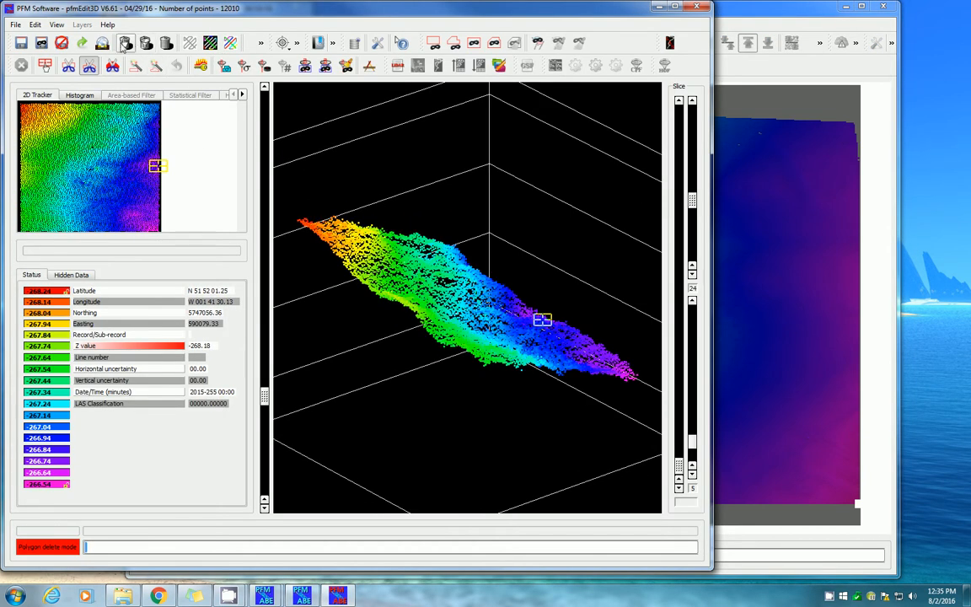
left_click(125, 42)
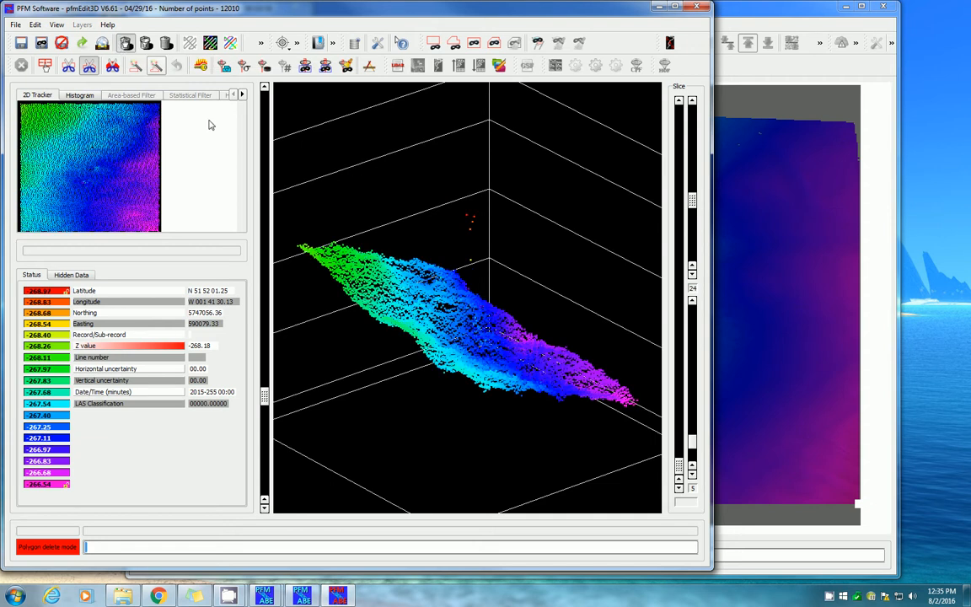
middle_click_drag(492, 440, 514, 375)
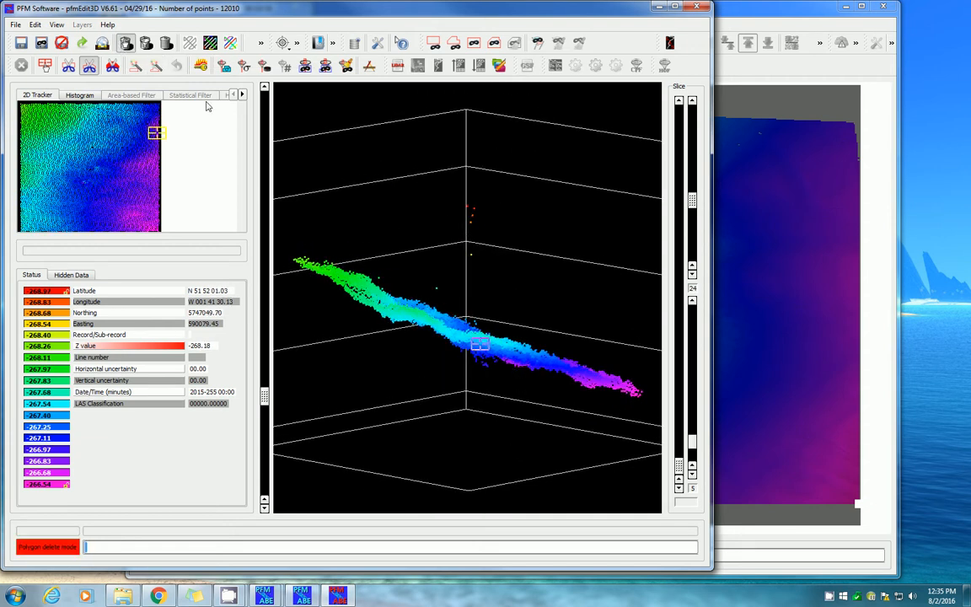
- Restore the deleted points above the surface with a rectangle, hide deleted points again, and save the edit
left_click(135, 65)
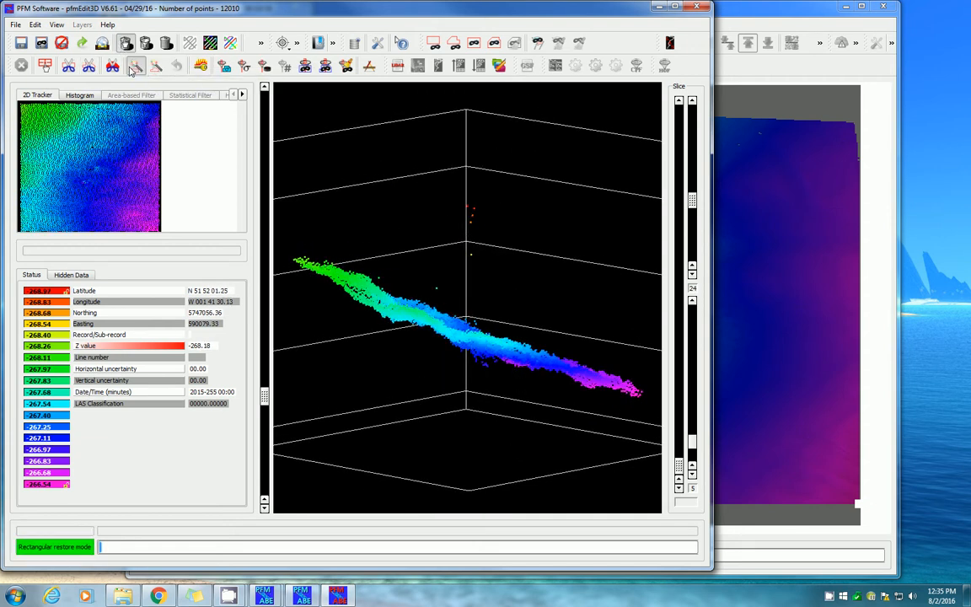
left_click(368, 183)
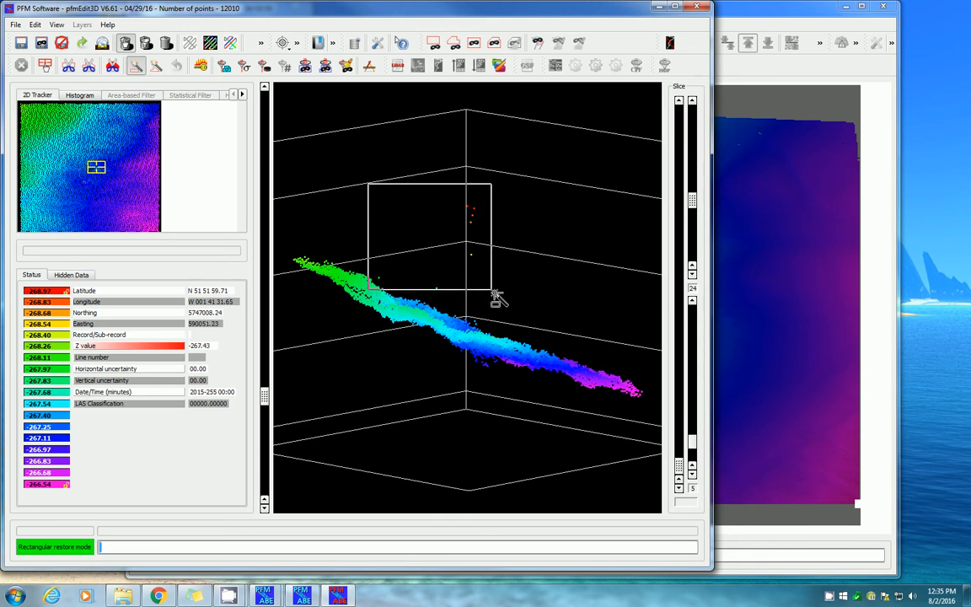
left_click(497, 300)
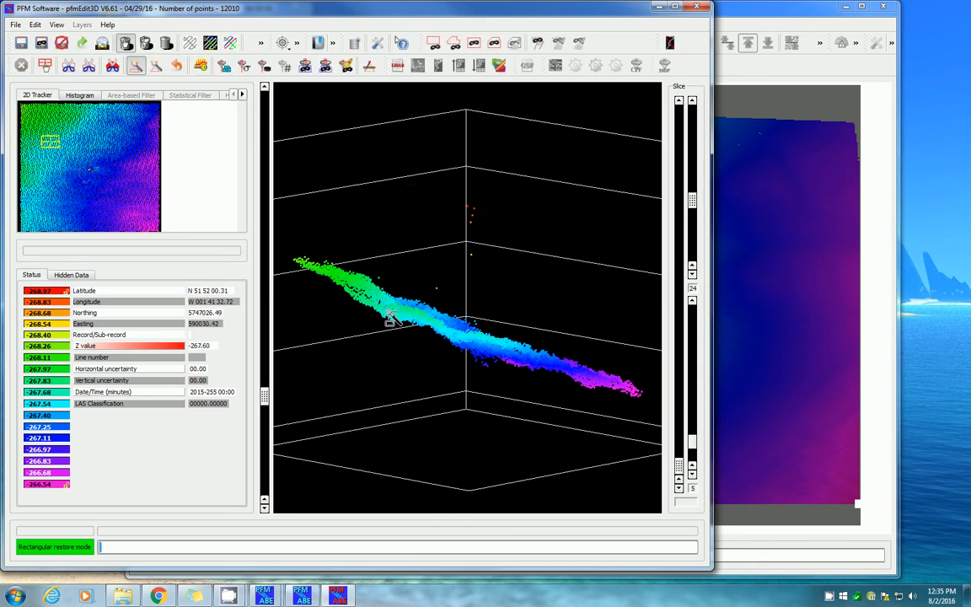
left_click(134, 68)
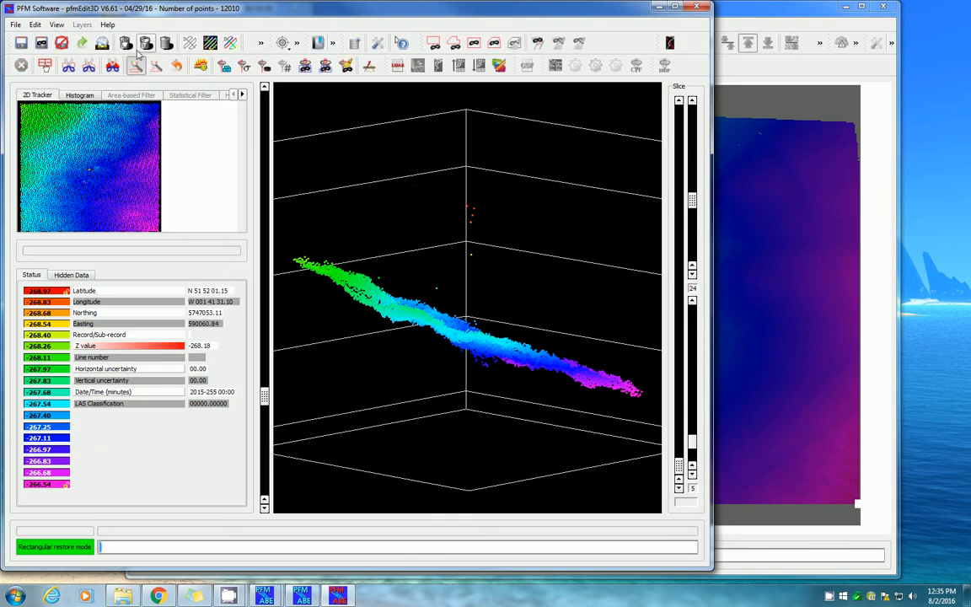
left_click(22, 42)
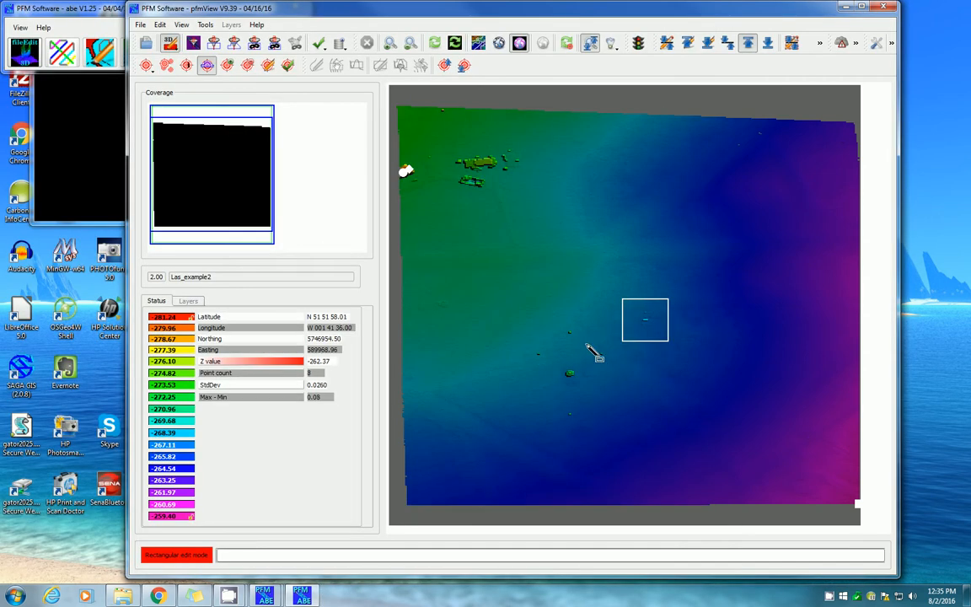
- Load a rectangle around the mark just east of the central isolated feature, restore its deleted point, save, and display the minimum edited surface
left_click(588, 344)
left_click(613, 369)
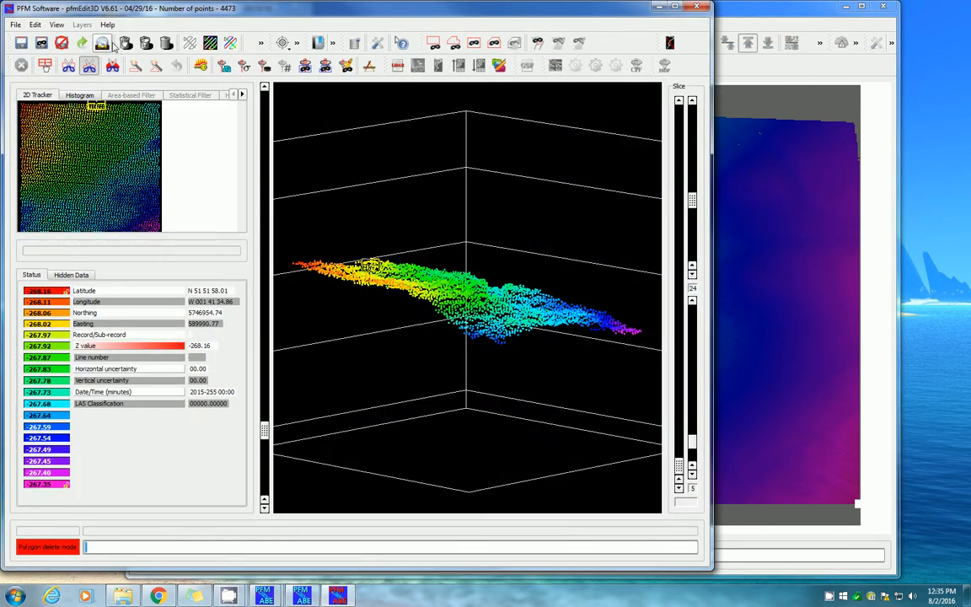
left_click(125, 42)
left_click(134, 67)
left_click(396, 125)
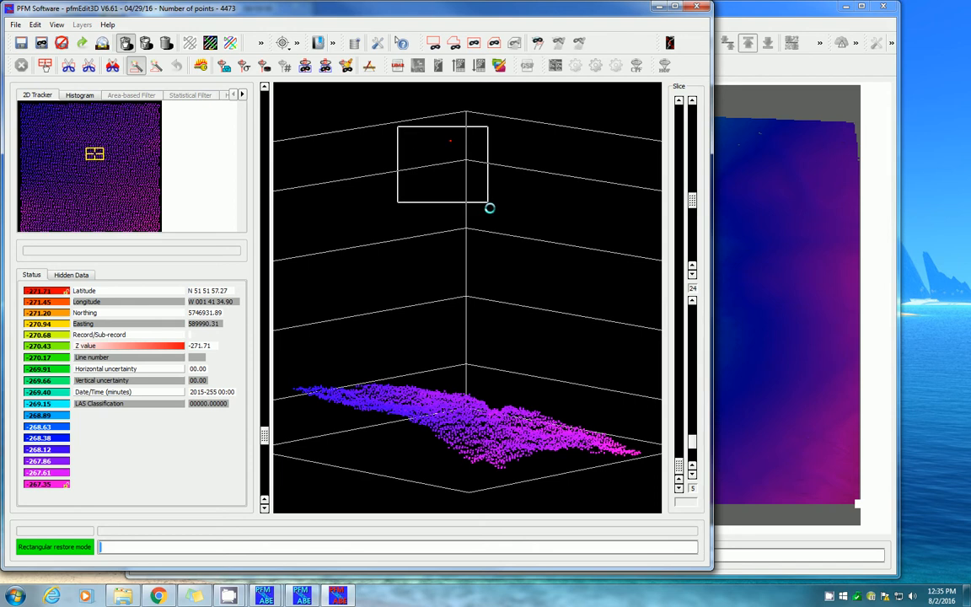
left_click(489, 210)
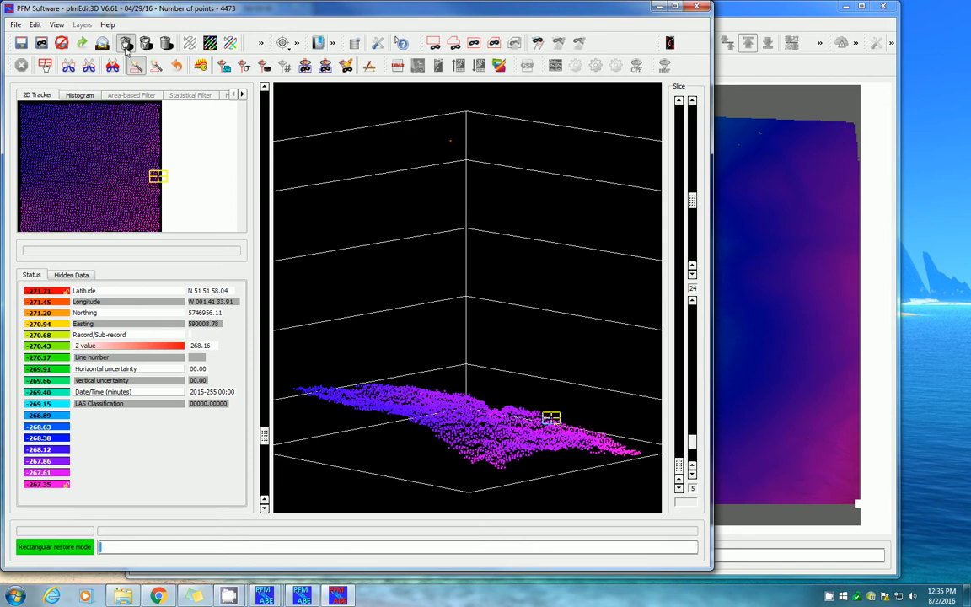
left_click(21, 42)
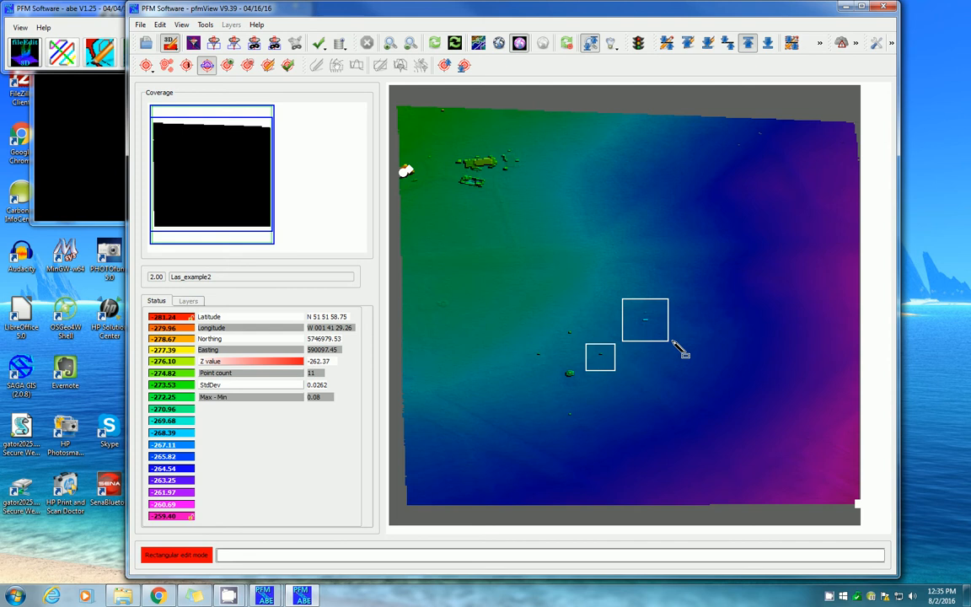
left_click(690, 48)
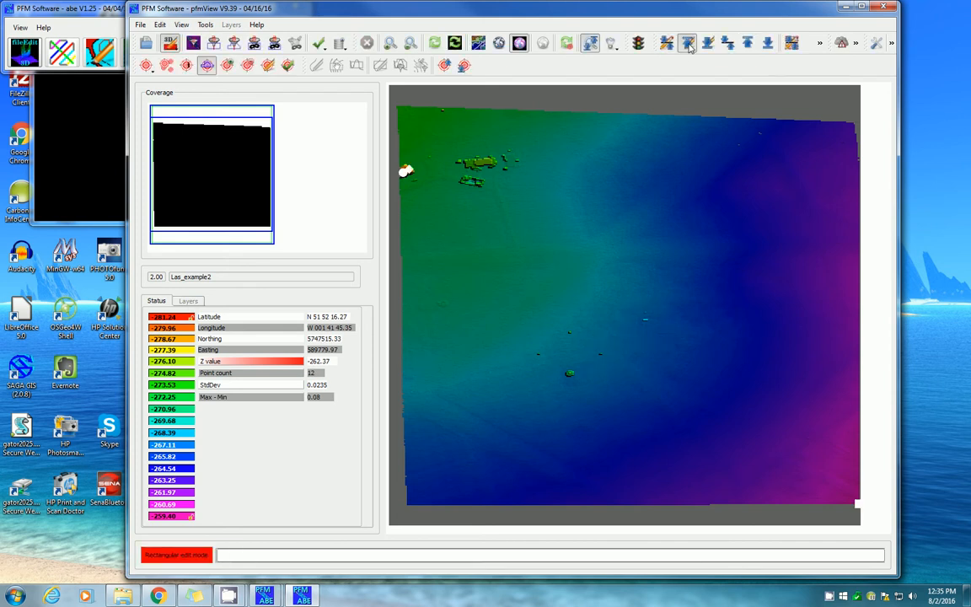
- On the surface with deleted points, load a rectangle around the mark south of the central feature, restore its deleted points, and save
left_click(746, 46)
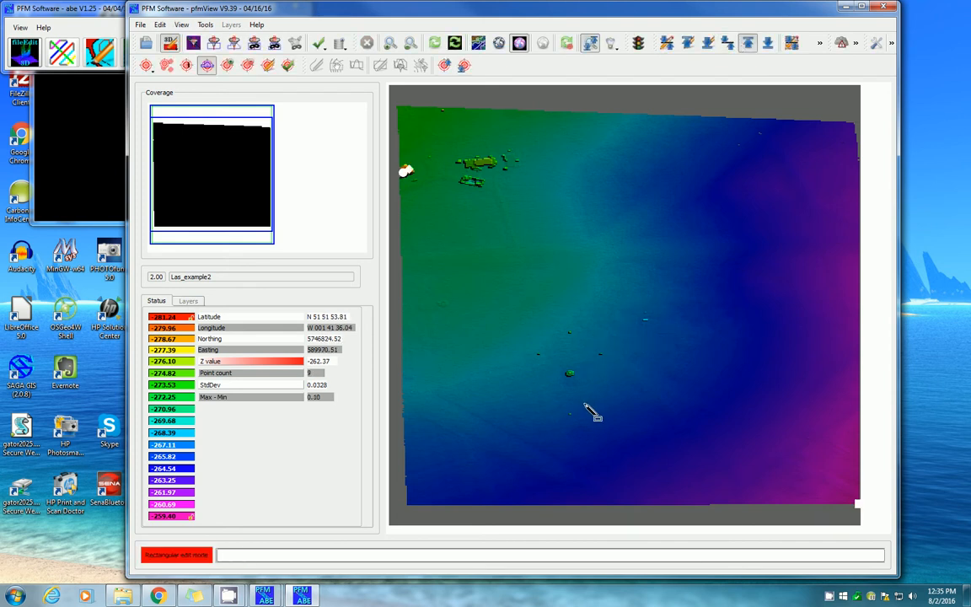
left_click(554, 434)
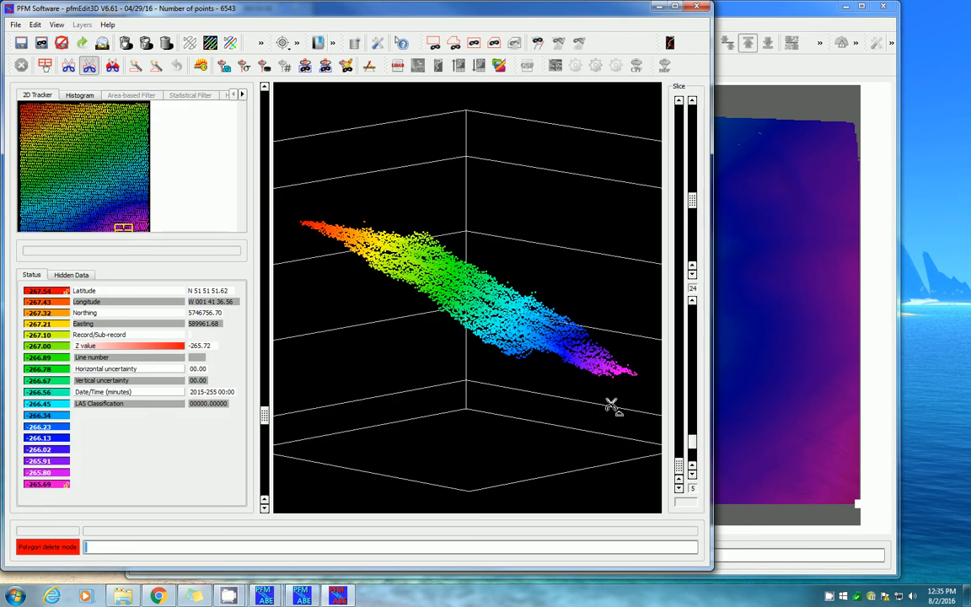
left_click(126, 43)
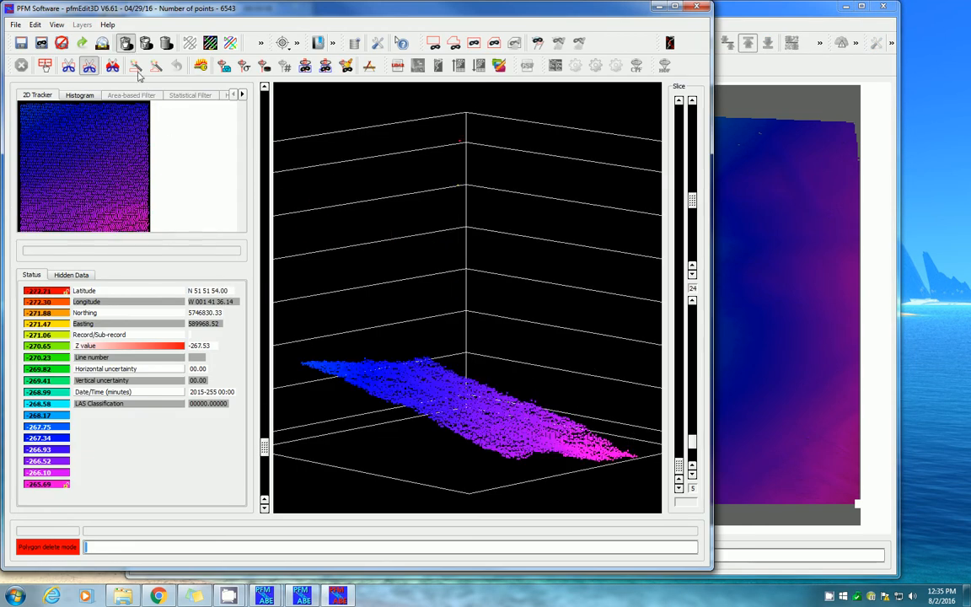
left_click(135, 66)
left_click_drag(408, 139, 514, 240)
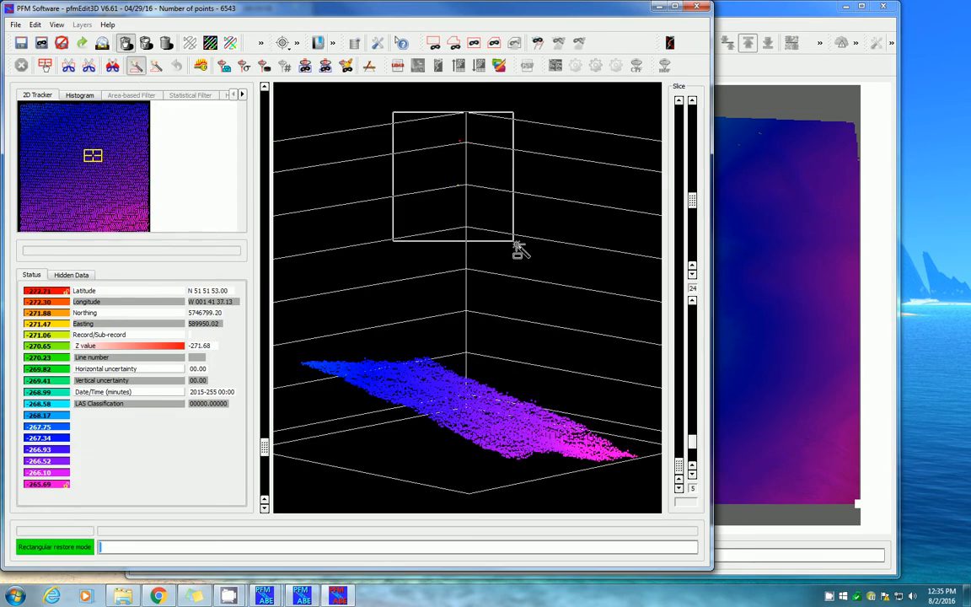
left_click(126, 44)
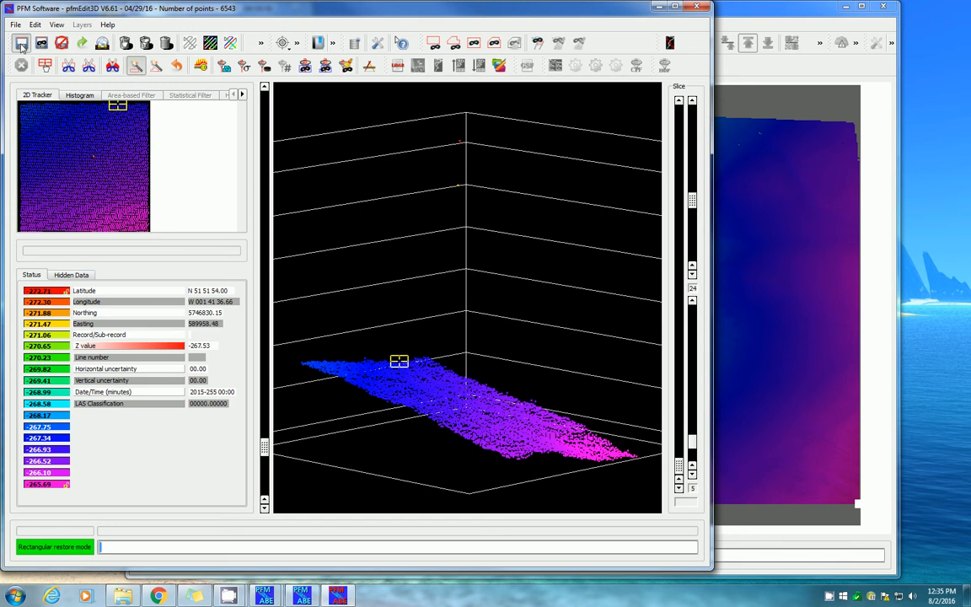
left_click(21, 43)
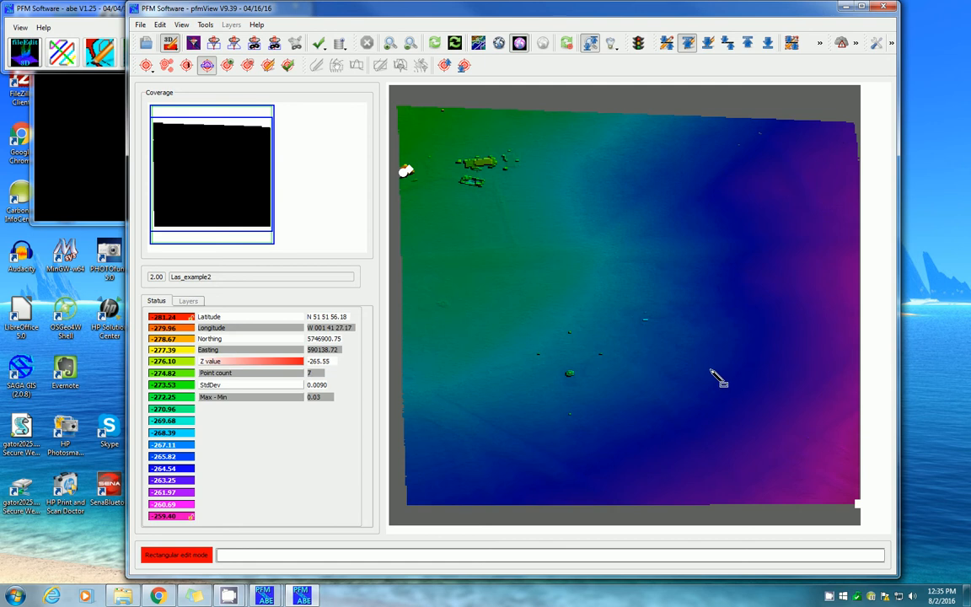
- Unload the edits for the displayed area to the input files, and close the unload report
left_click(338, 45)
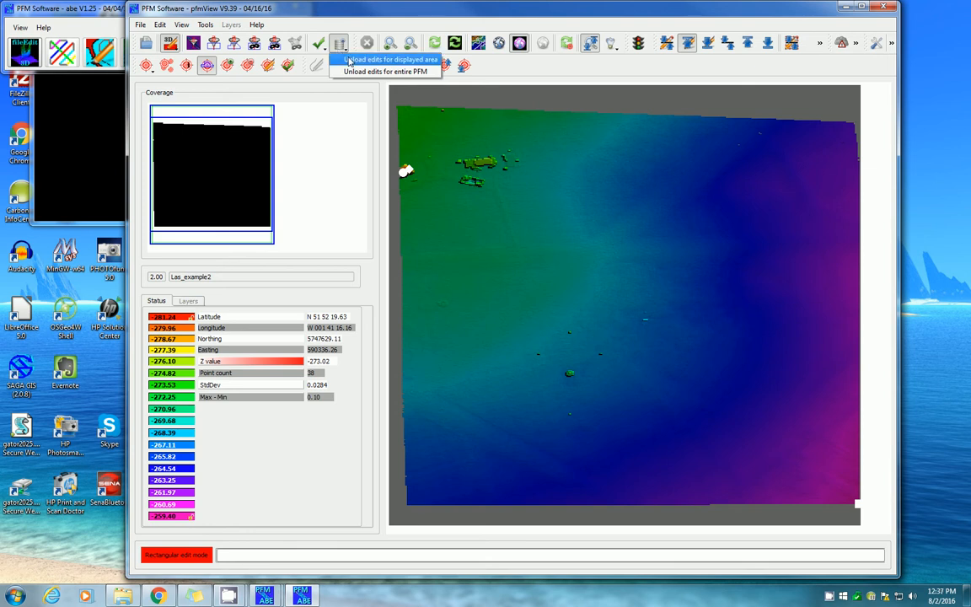
left_click(350, 60)
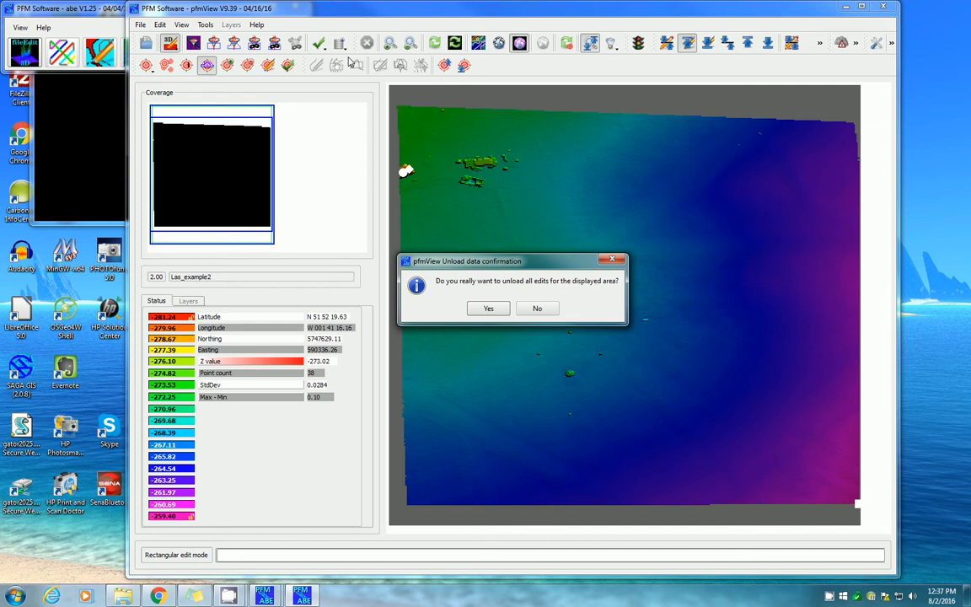
left_click(488, 308)
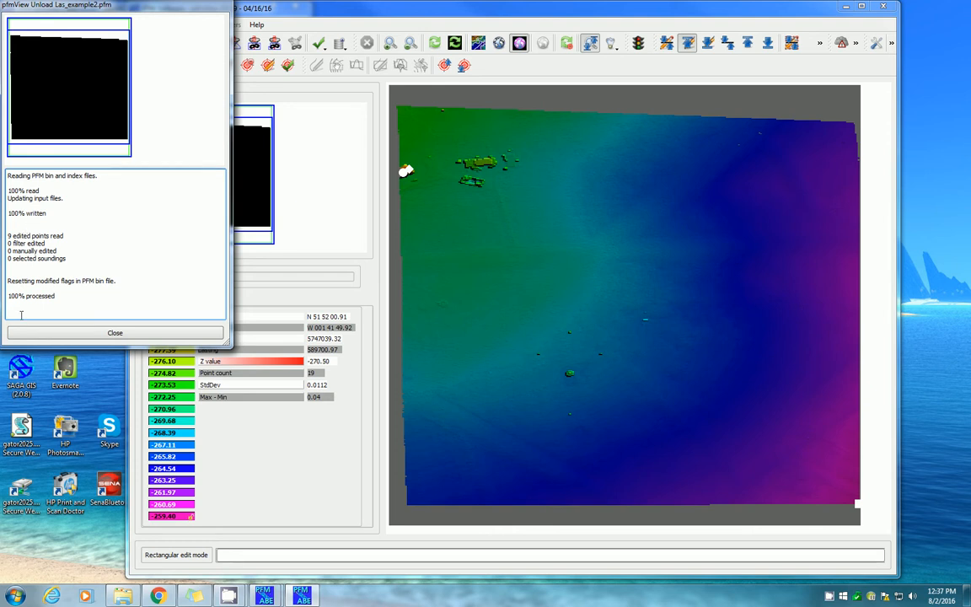
left_click(160, 333)
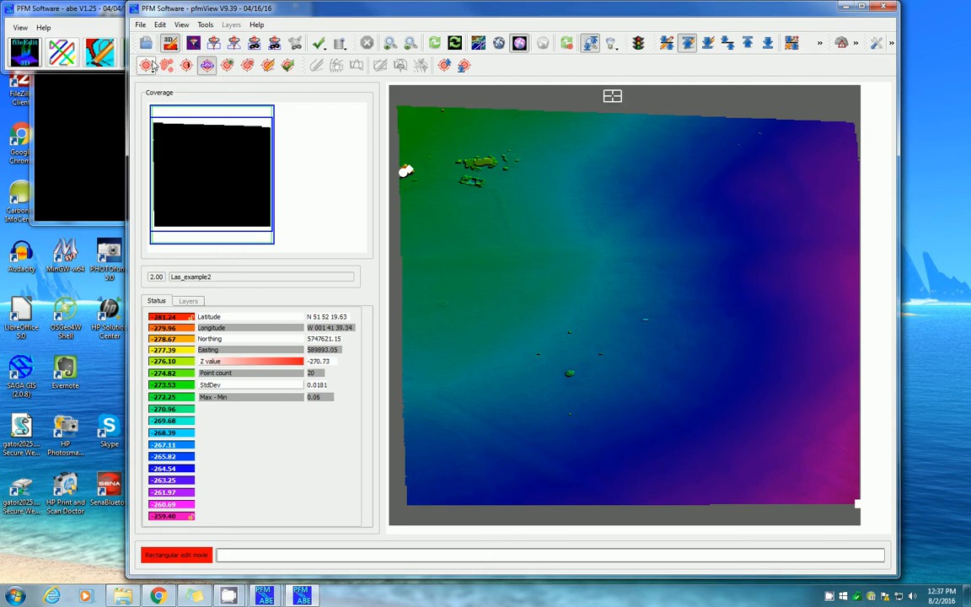
- Load a rectangle around the white peak on the surface's western edge into the 3D editor, and display all features
left_click(426, 152)
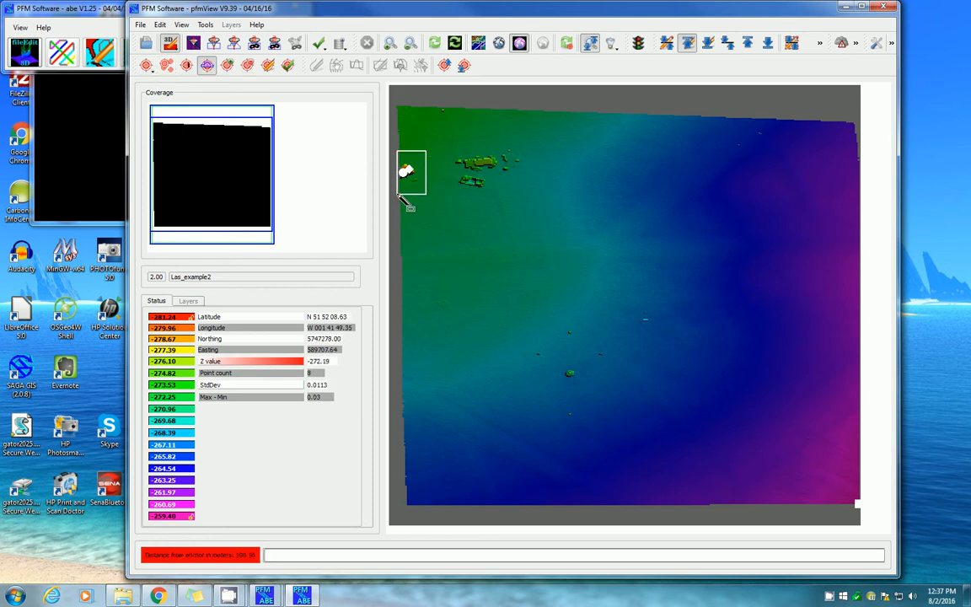
left_click(399, 195)
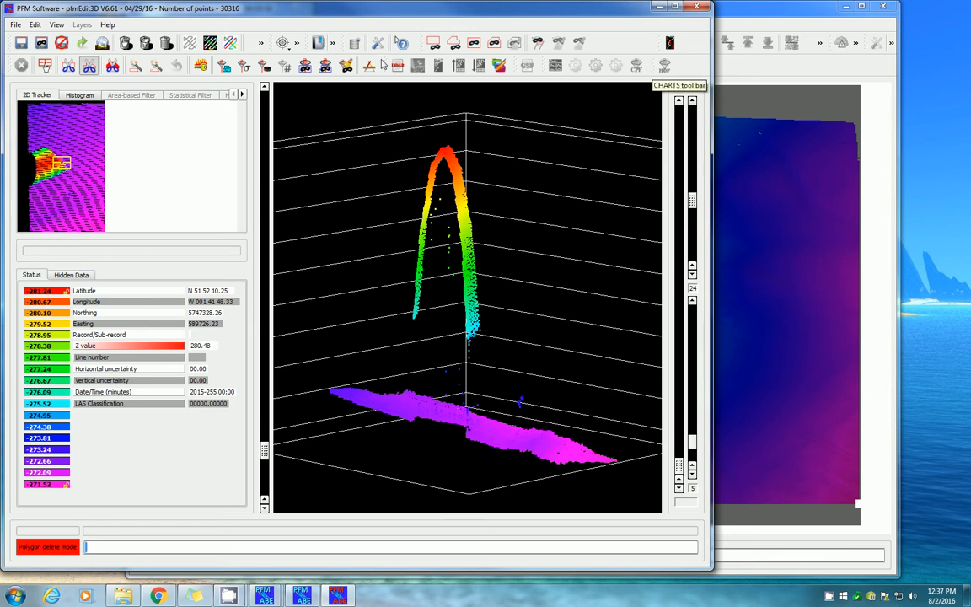
left_click(297, 43)
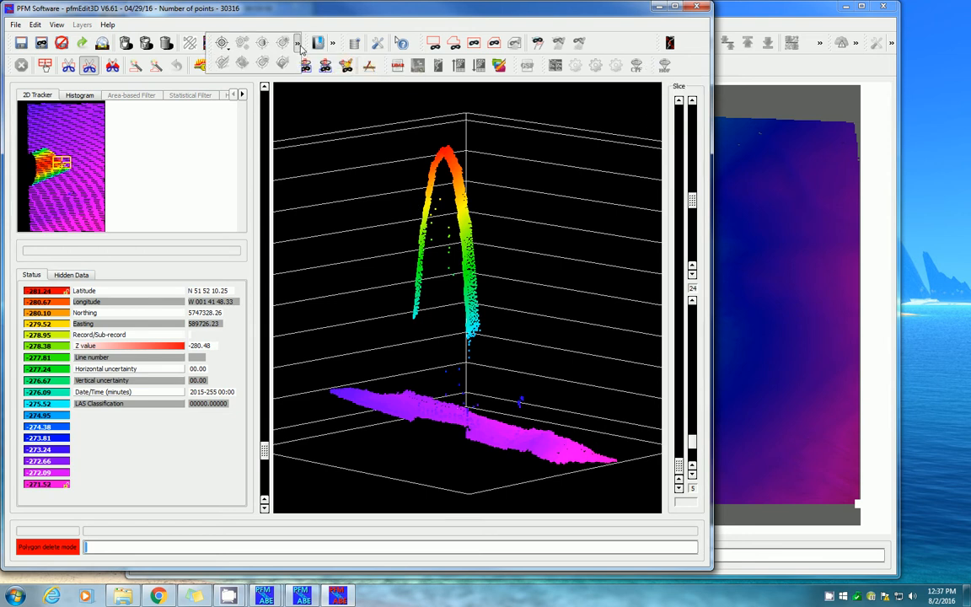
left_click(222, 45)
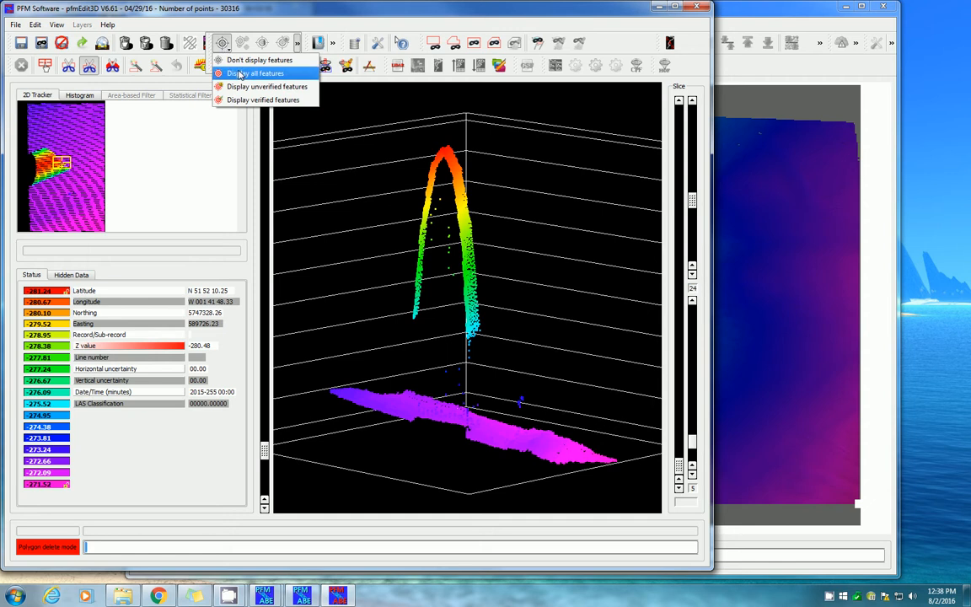
left_click(244, 74)
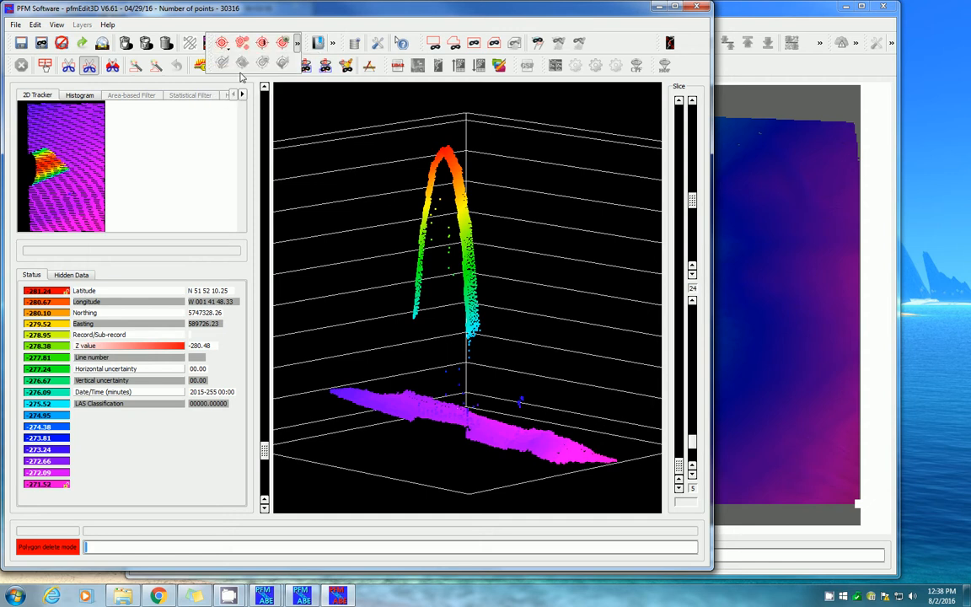
- Add a feature at the top of the point-cloud peak and enter test1 as its description
left_click(284, 43)
left_click(426, 141)
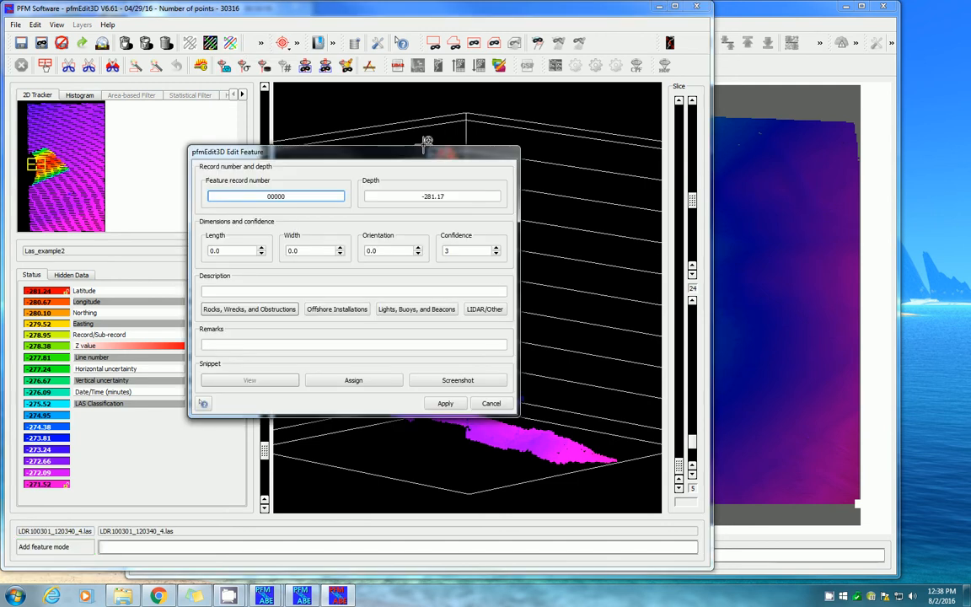
left_click(224, 292)
type("test")
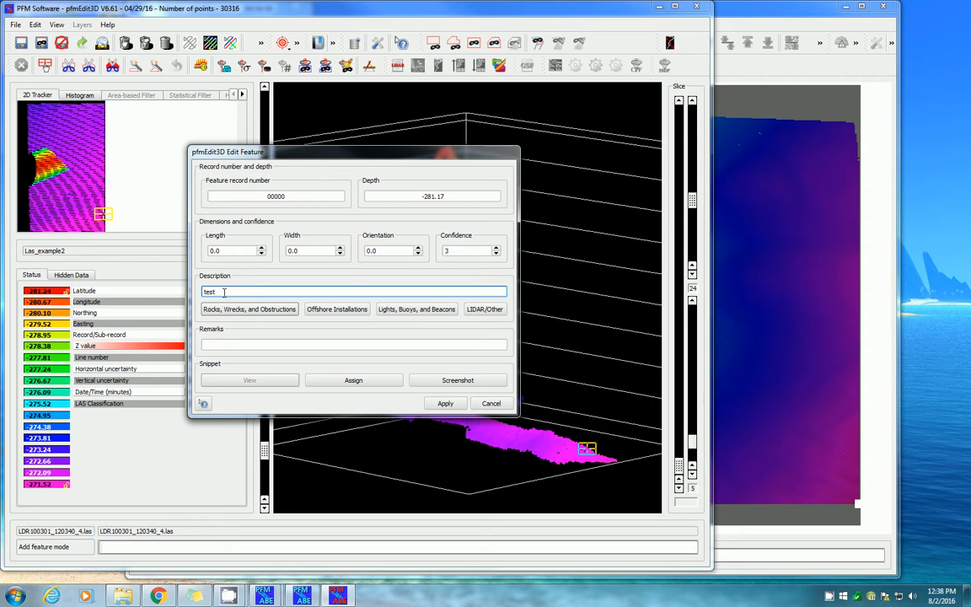
type("1")
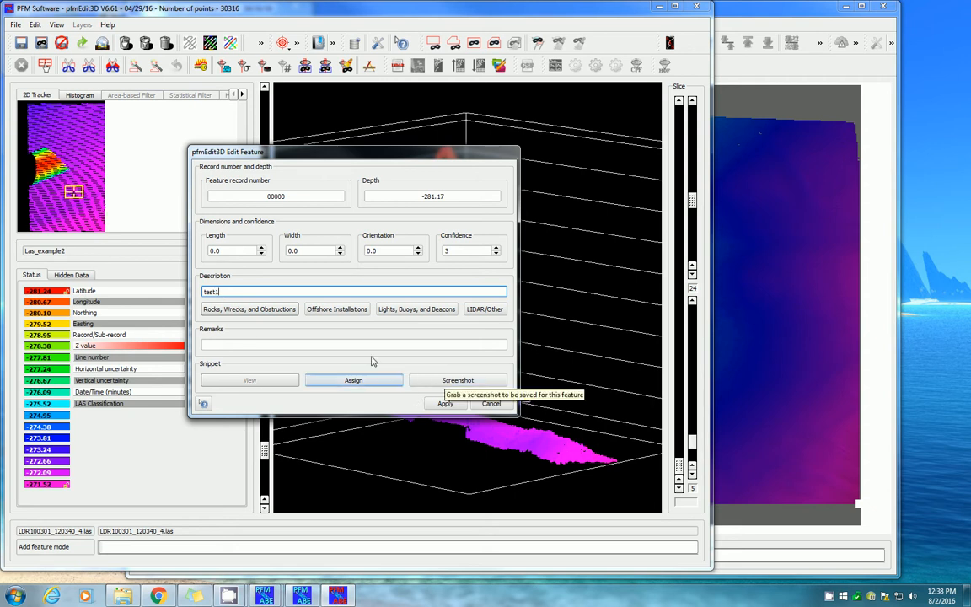
- Apply the new feature without choosing a LIDAR type, and assign it to the feature file Las_example2.pfm.bfd
left_click_drag(355, 158, 552, 194)
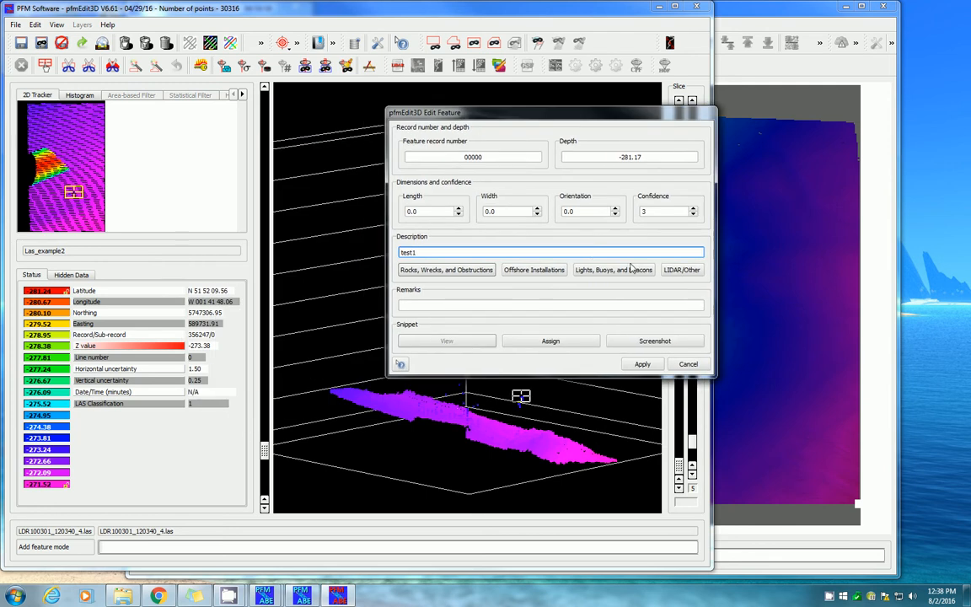
left_click(680, 334)
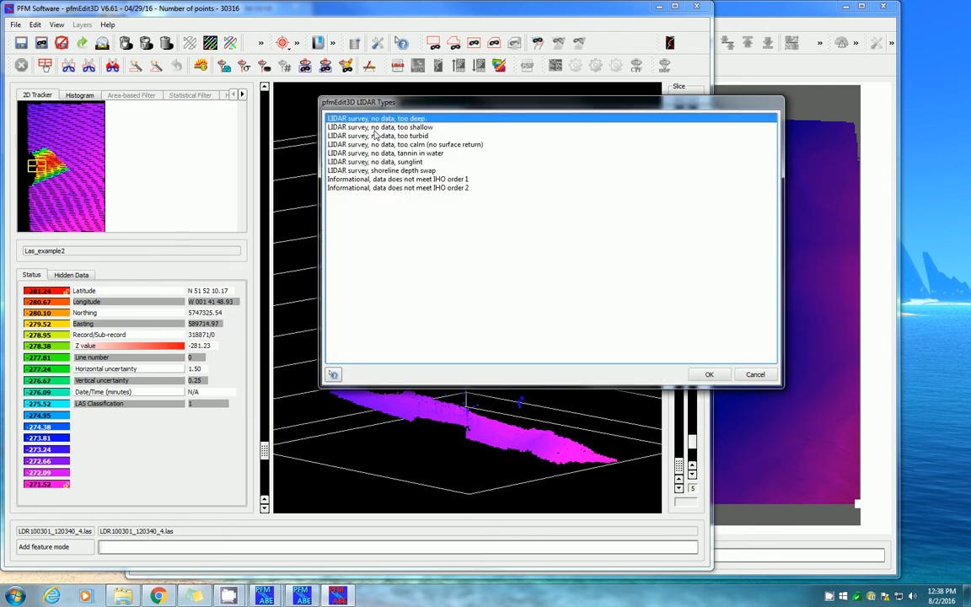
left_click(768, 379)
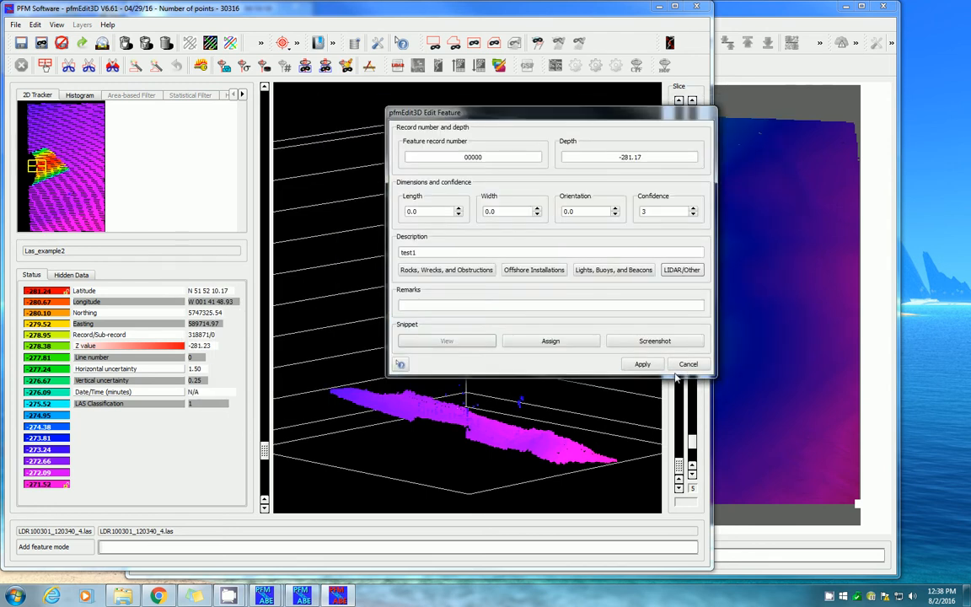
left_click(641, 365)
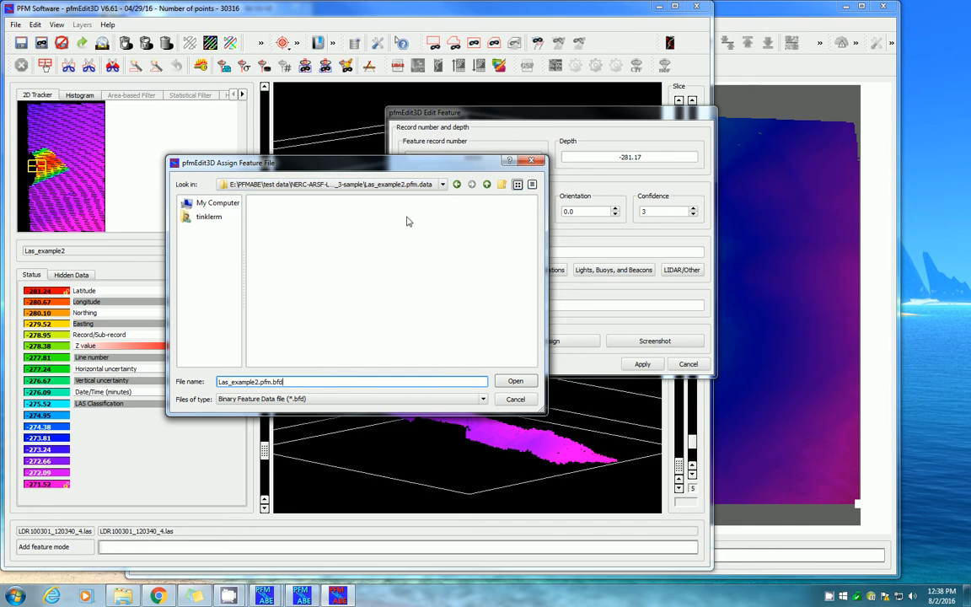
left_click(524, 384)
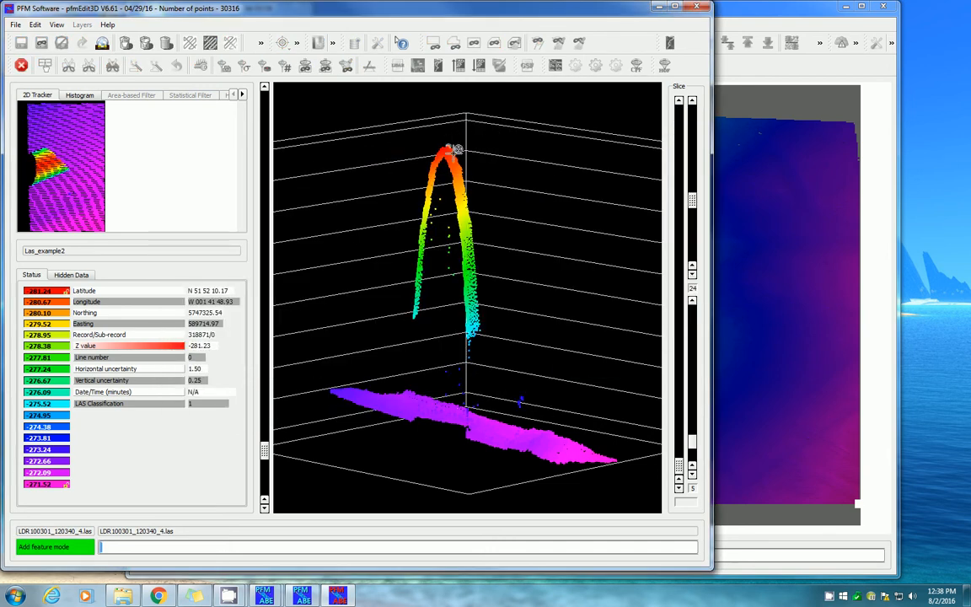
left_click(462, 156)
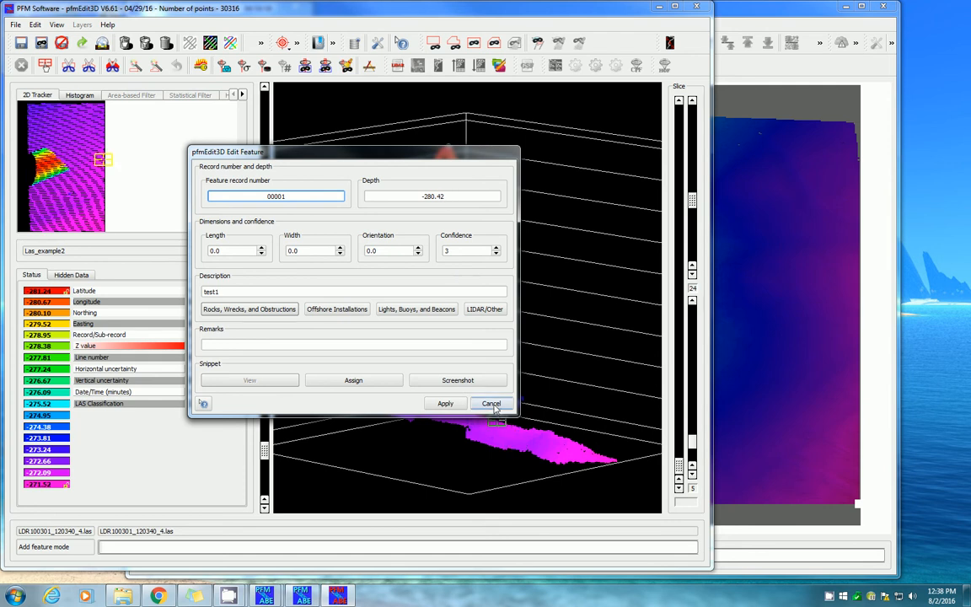
left_click(445, 403)
left_click(295, 48)
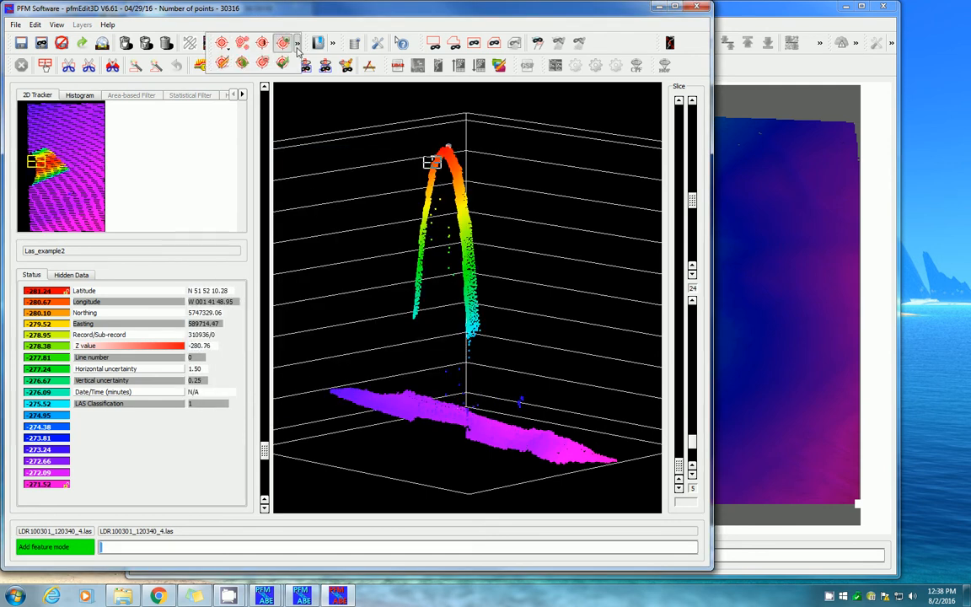
left_click(233, 43)
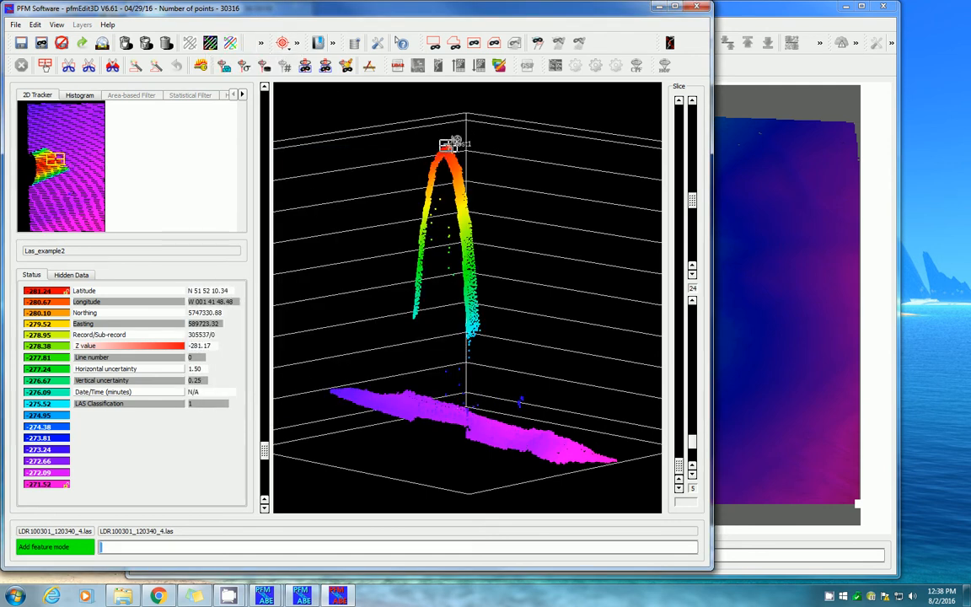
left_click(452, 140)
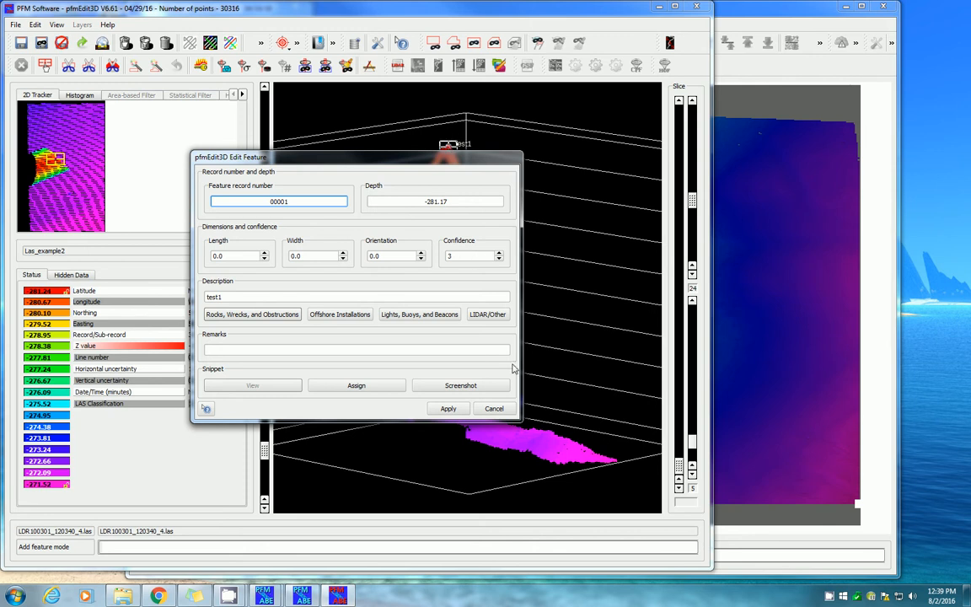
left_click(494, 408)
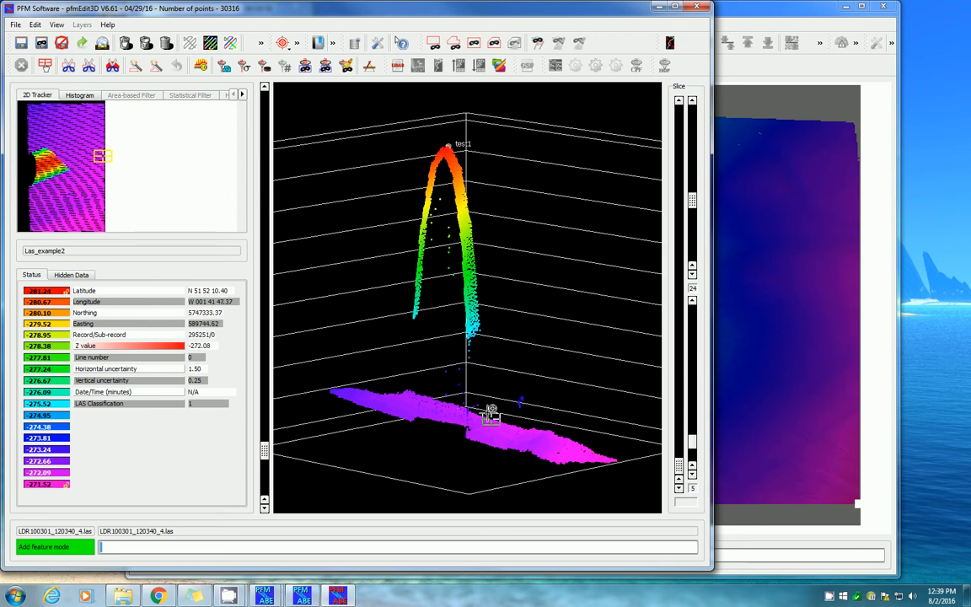
- Orbit the points to inspect the test1 feature, leave the 3D editor, and quit pfmView
middle_click_drag(489, 412, 559, 368)
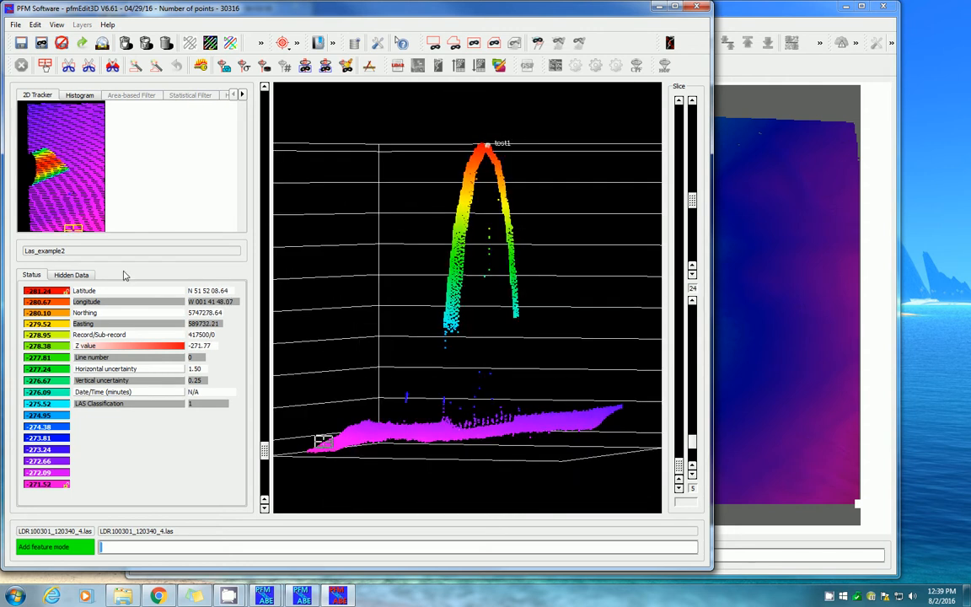
left_click(45, 66)
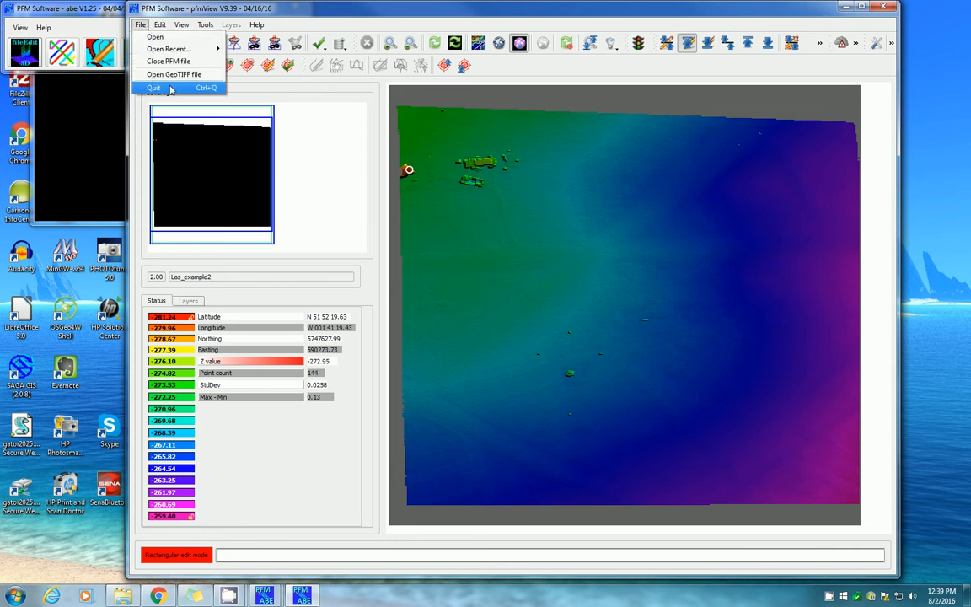
left_click(154, 88)
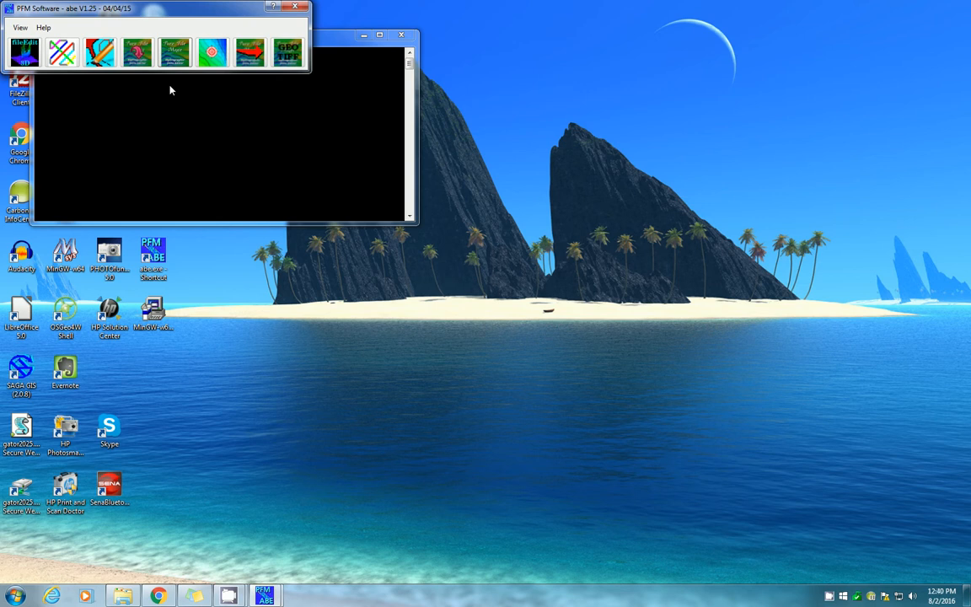
- Start pfmFeature and view the help for its PFM file setting
left_click(211, 52)
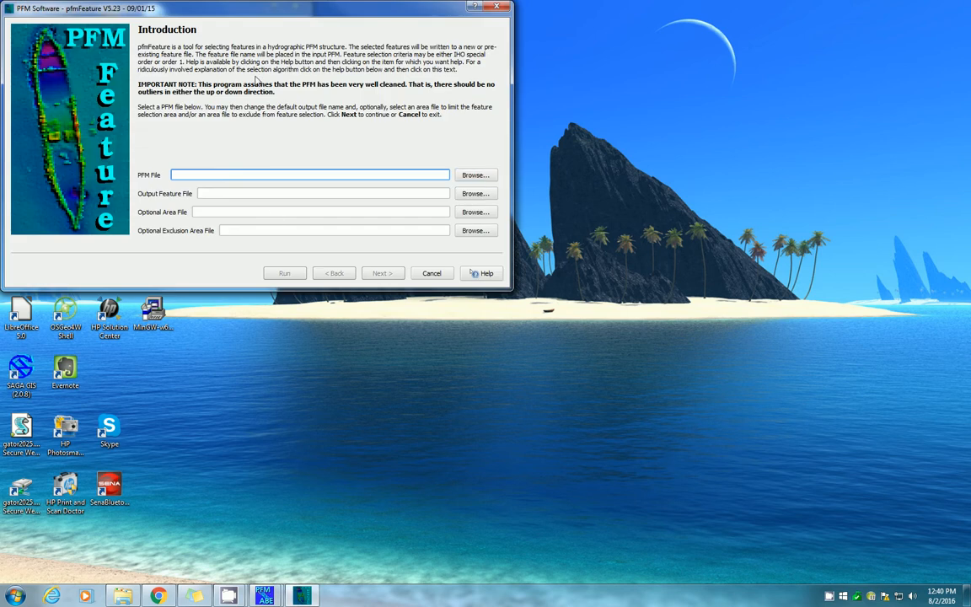
left_click(483, 273)
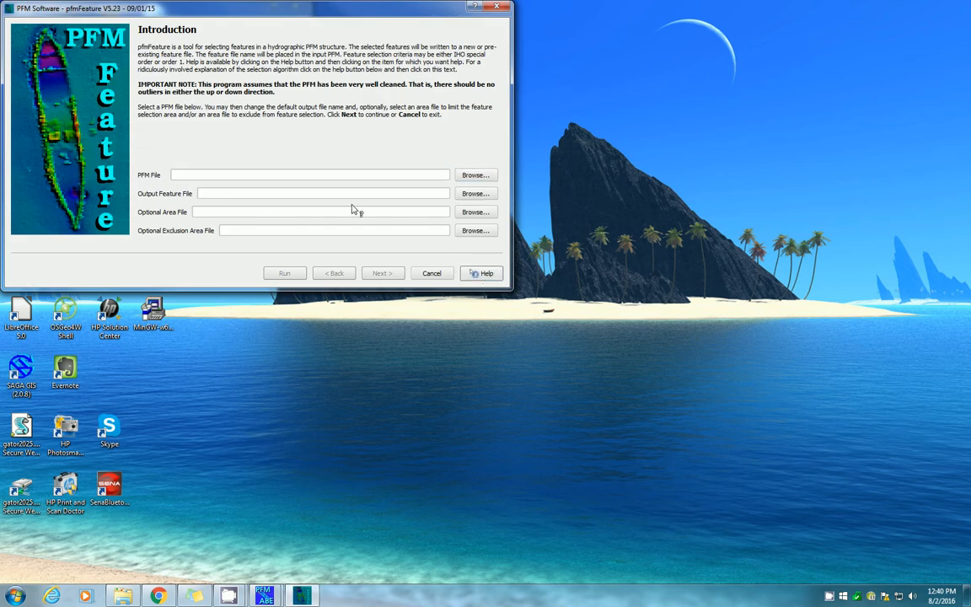
left_click(343, 177)
left_click(421, 162)
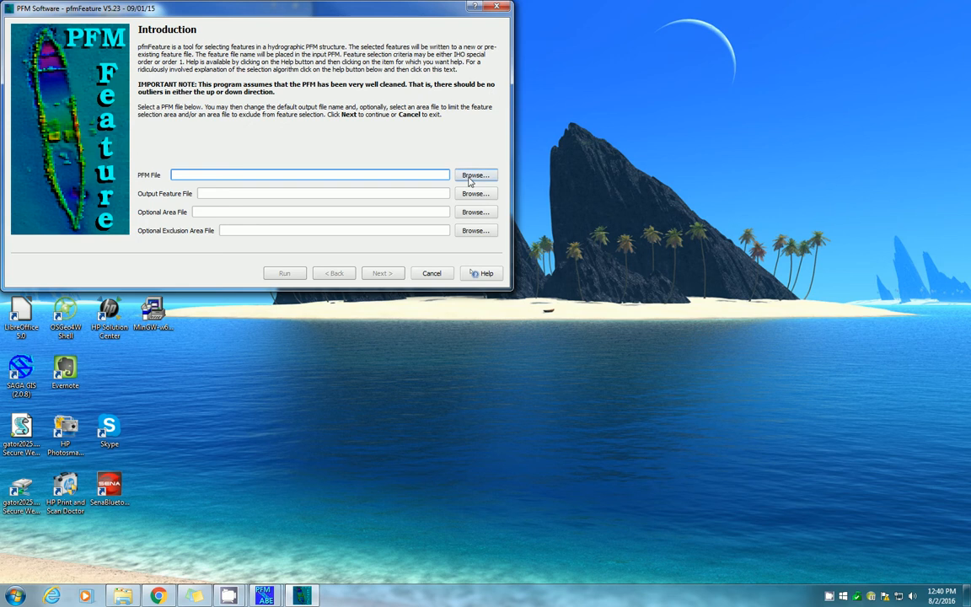
- Choose Las_example2.pfm from the NERC-ARSF-LAS1_3-sample folder as the PFM file for feature selection
left_click(477, 176)
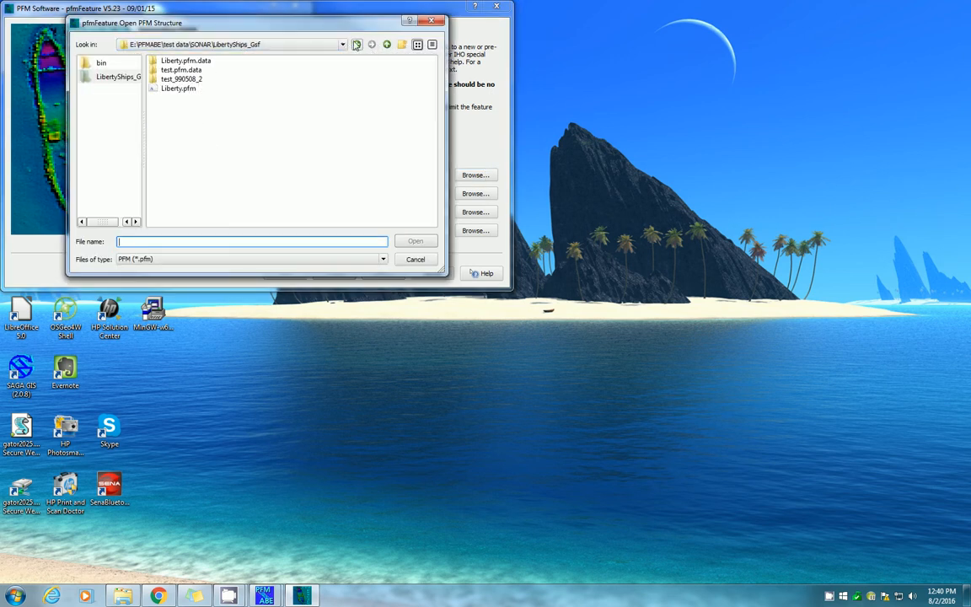
left_click(321, 44)
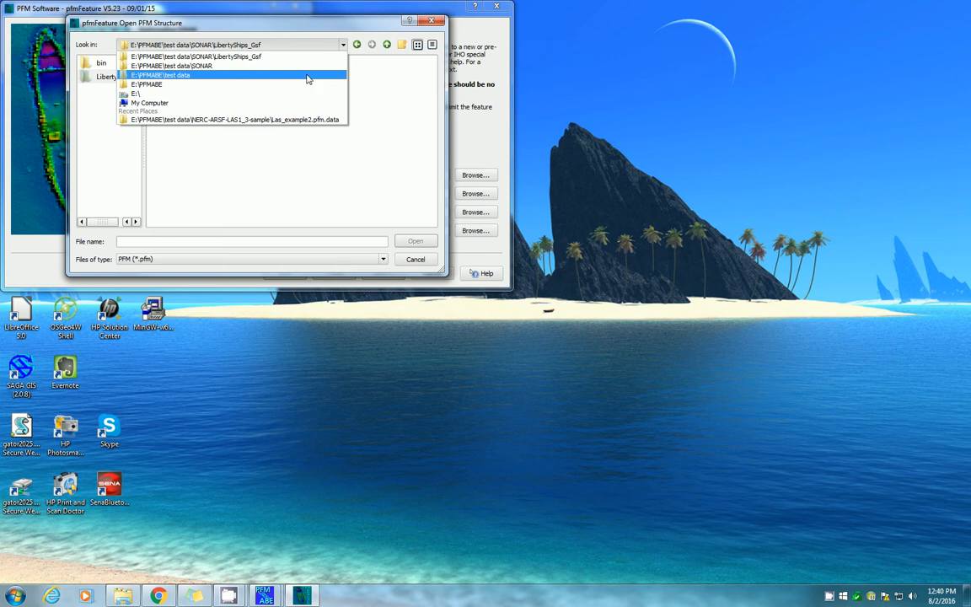
left_click(308, 77)
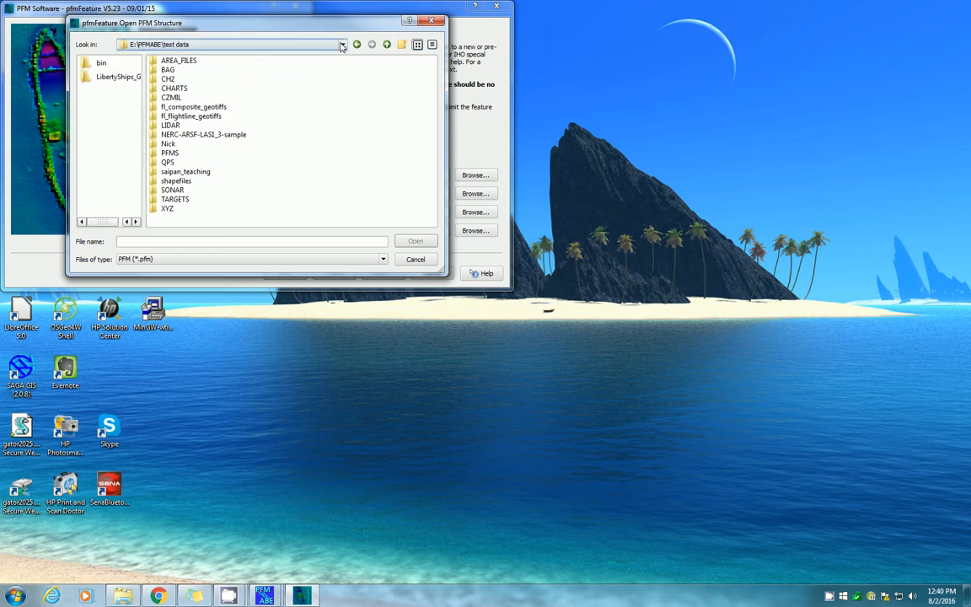
left_click(338, 48)
left_click(286, 102)
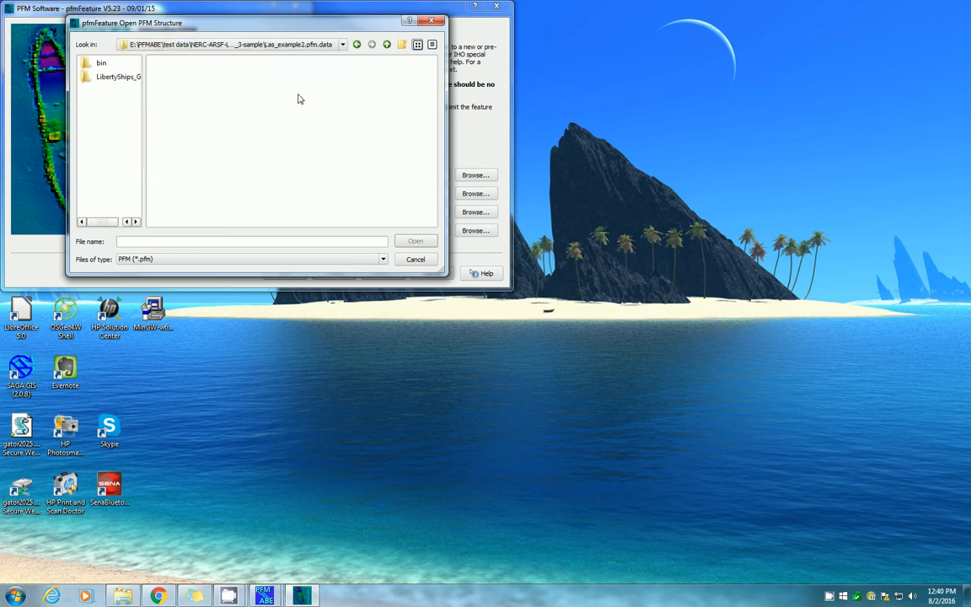
left_click(387, 45)
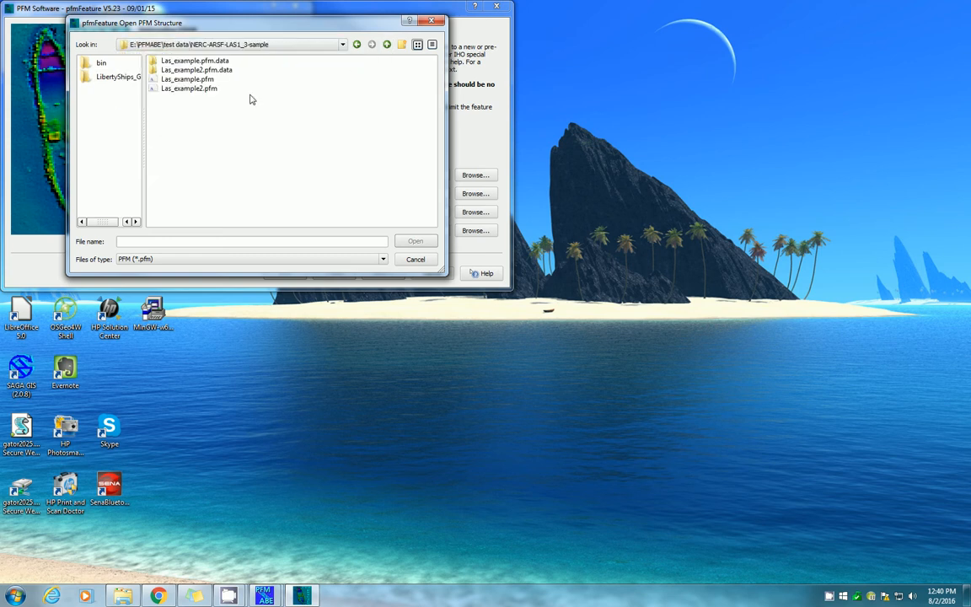
left_click(203, 91)
left_click(413, 242)
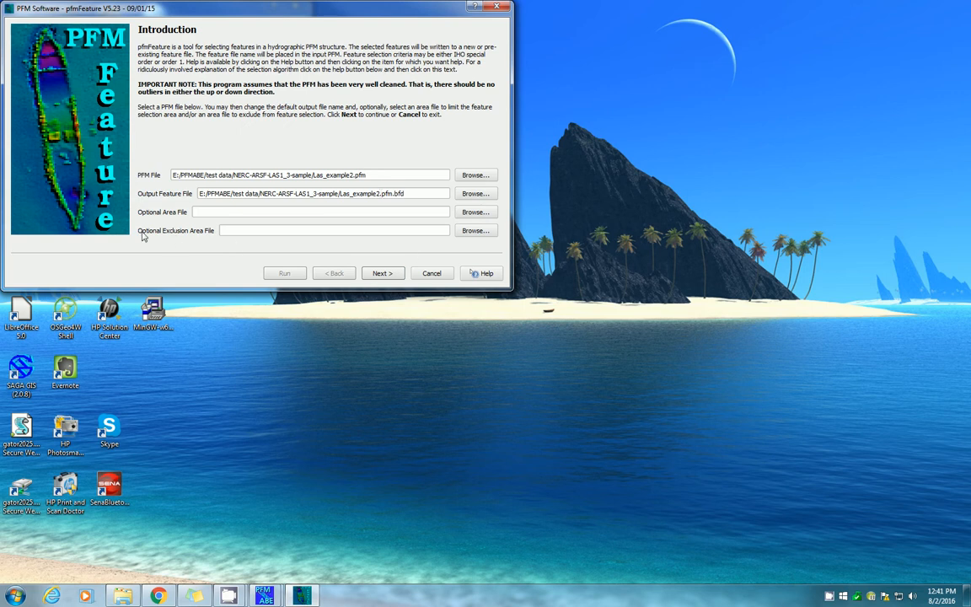
- In the feature selection options, keep IHO order 1 and enable selecting features above zero
left_click(381, 273)
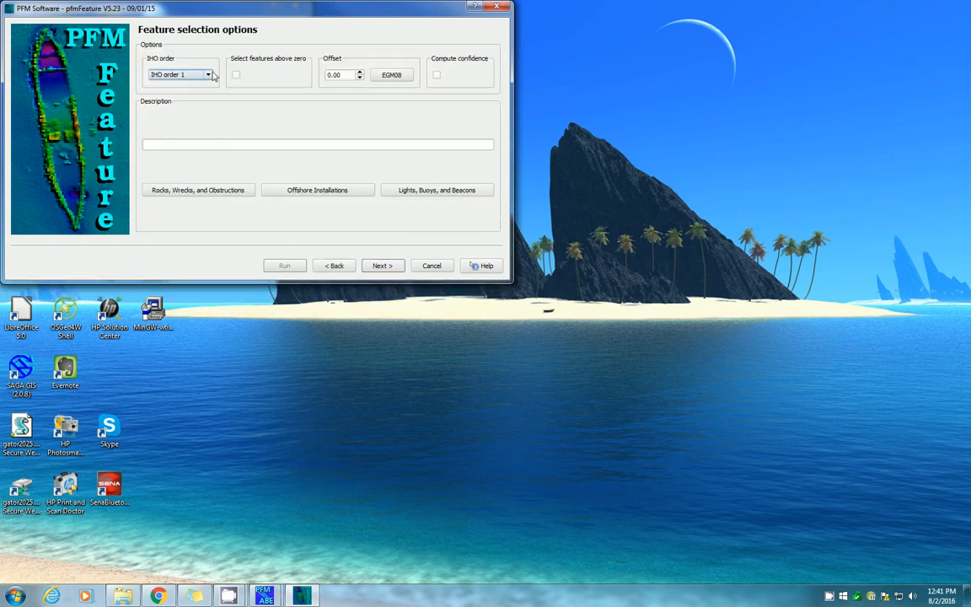
left_click(211, 75)
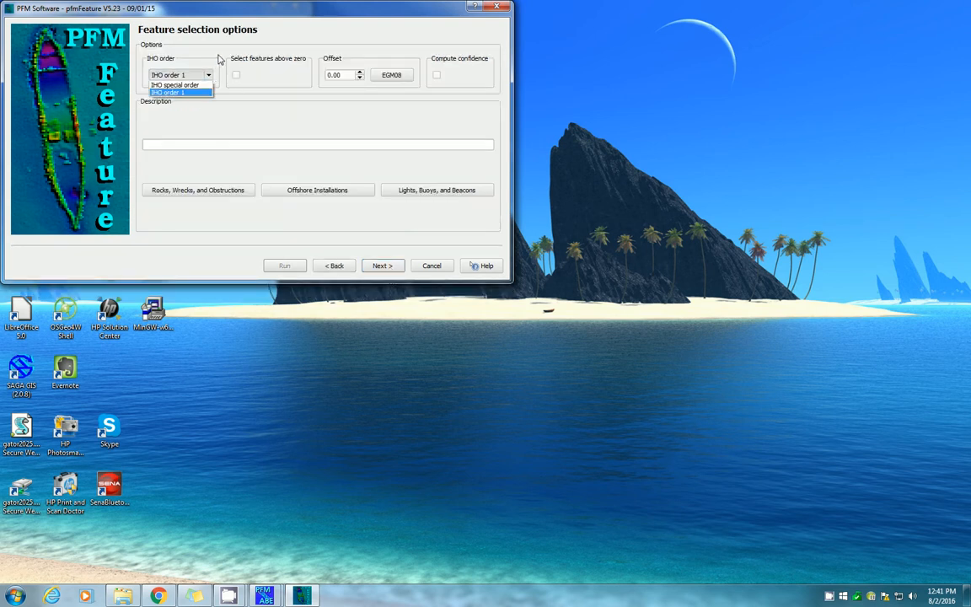
left_click(217, 59)
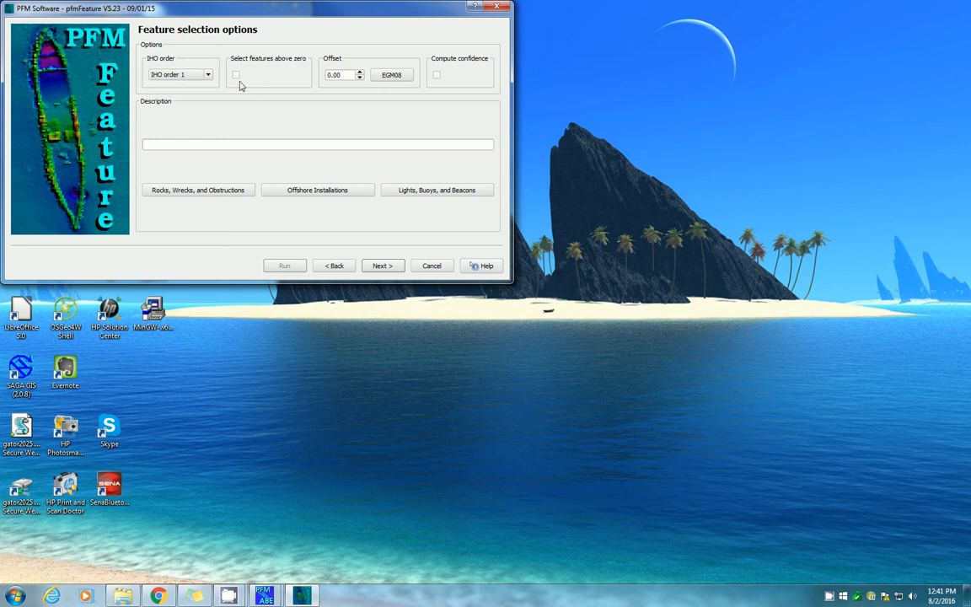
left_click(237, 75)
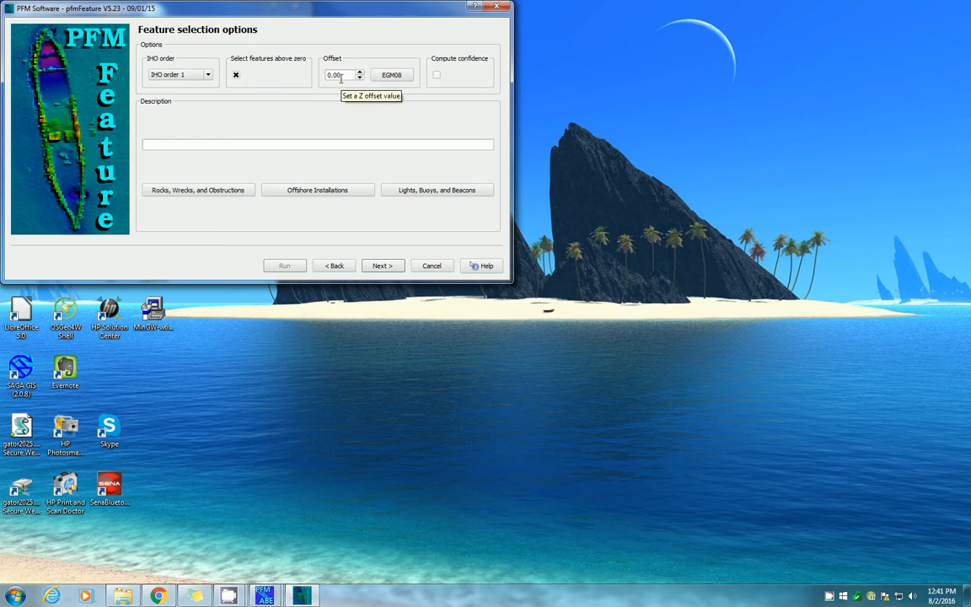
left_click_drag(222, 10, 442, 81)
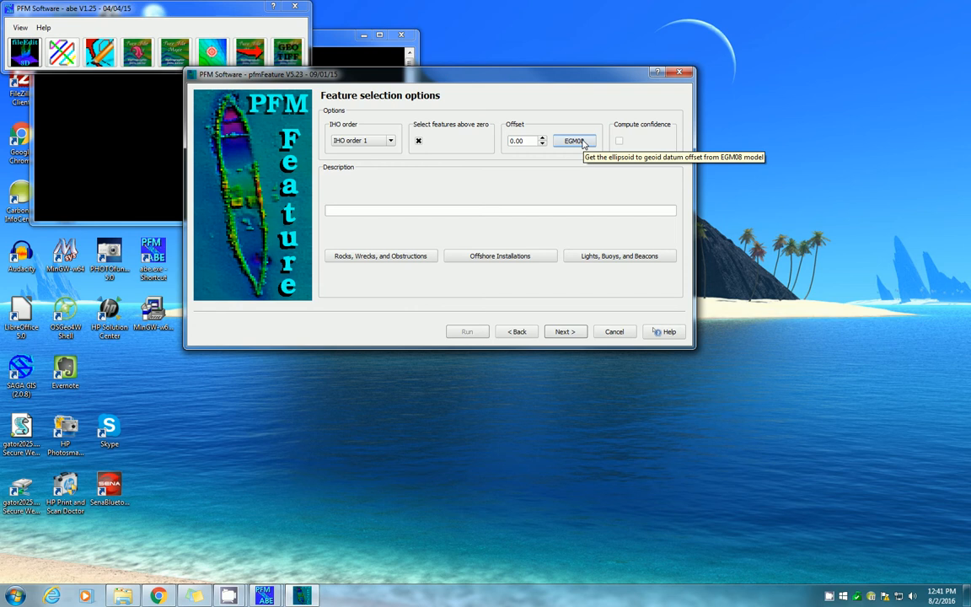
- Run the feature selection without a description or confidence computation, and finish pfmFeature
left_click(562, 332)
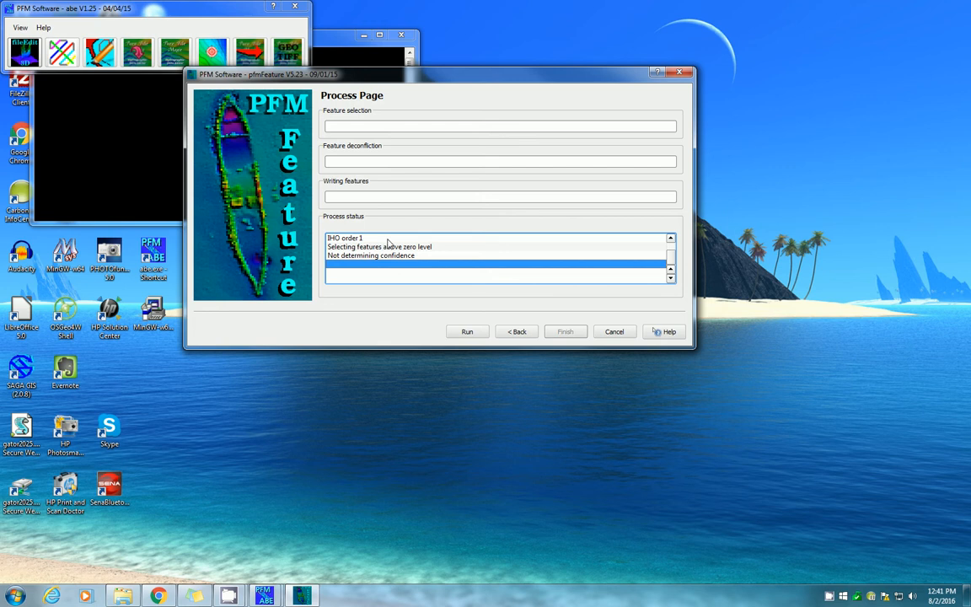
left_click(478, 334)
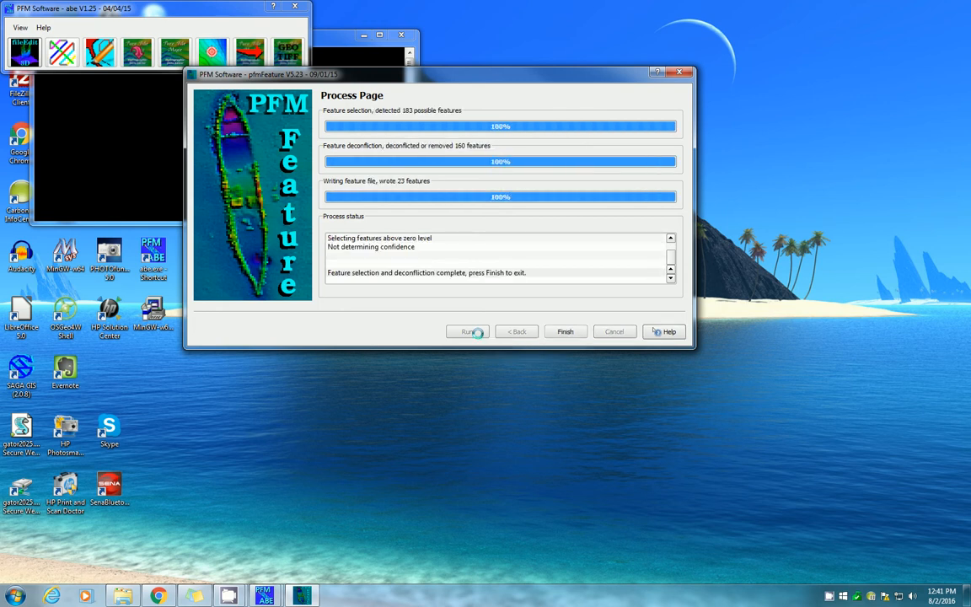
left_click(565, 331)
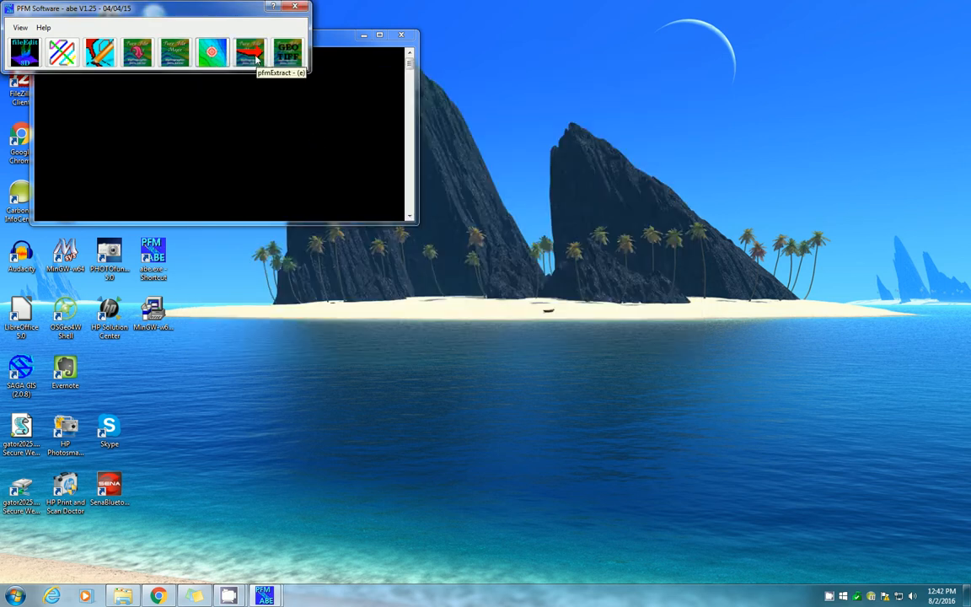
- Switch to pfmView and open Las_example2.pfm
left_click(174, 60)
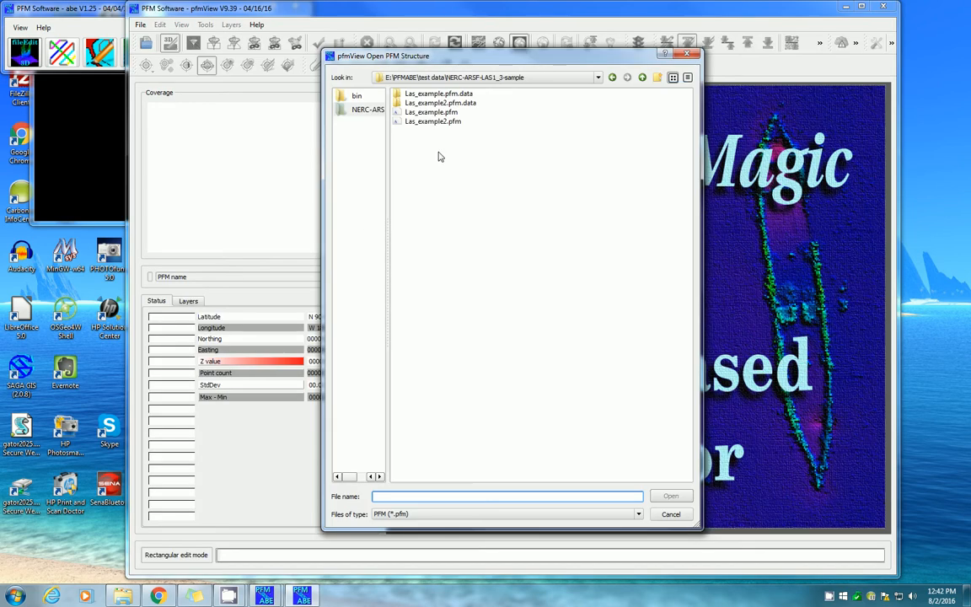
left_click(405, 120)
left_click(671, 496)
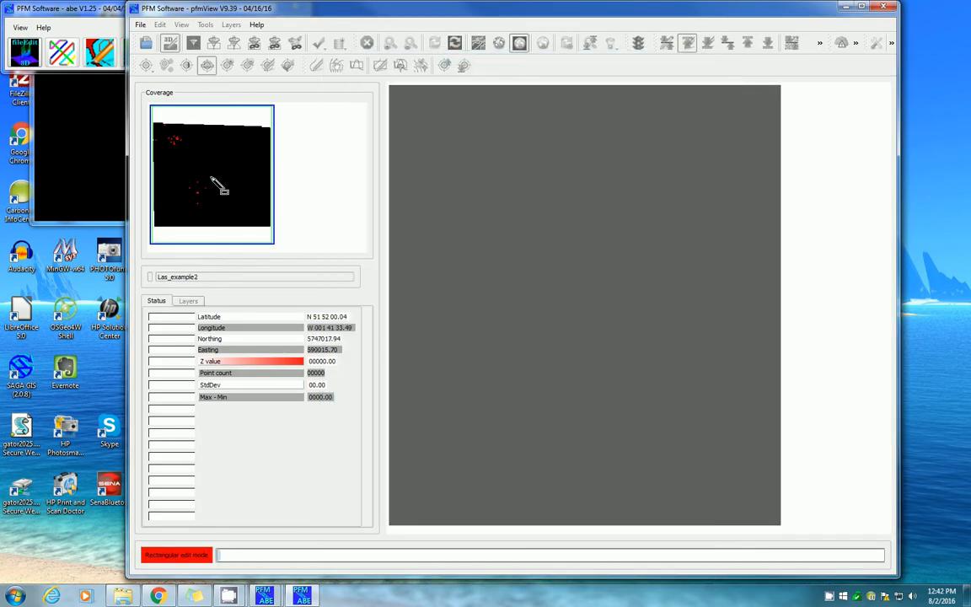
- Zoom to the northwest cluster of features and show their descriptions on the map, then hide the descriptions again
left_click(195, 150)
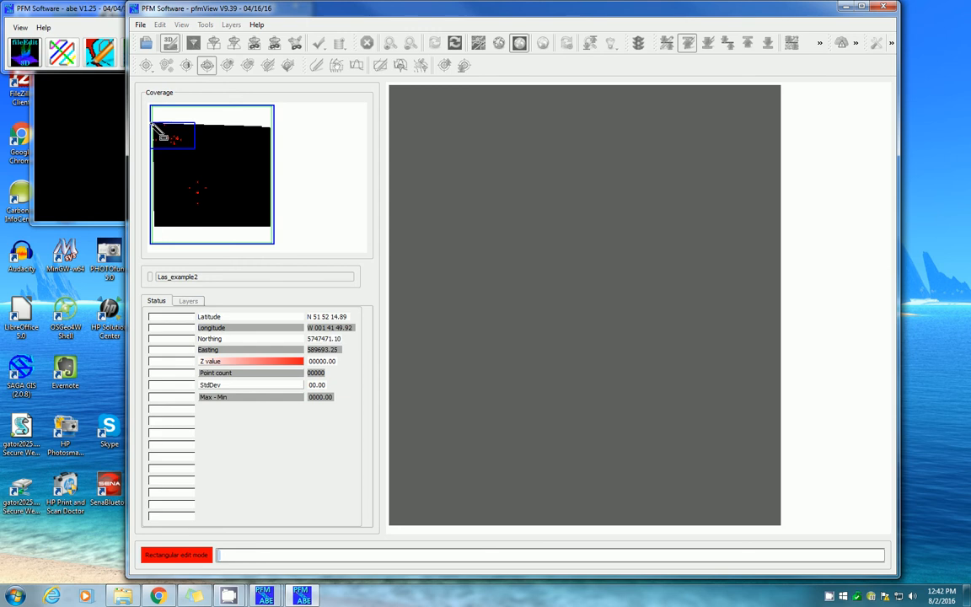
left_click(154, 124)
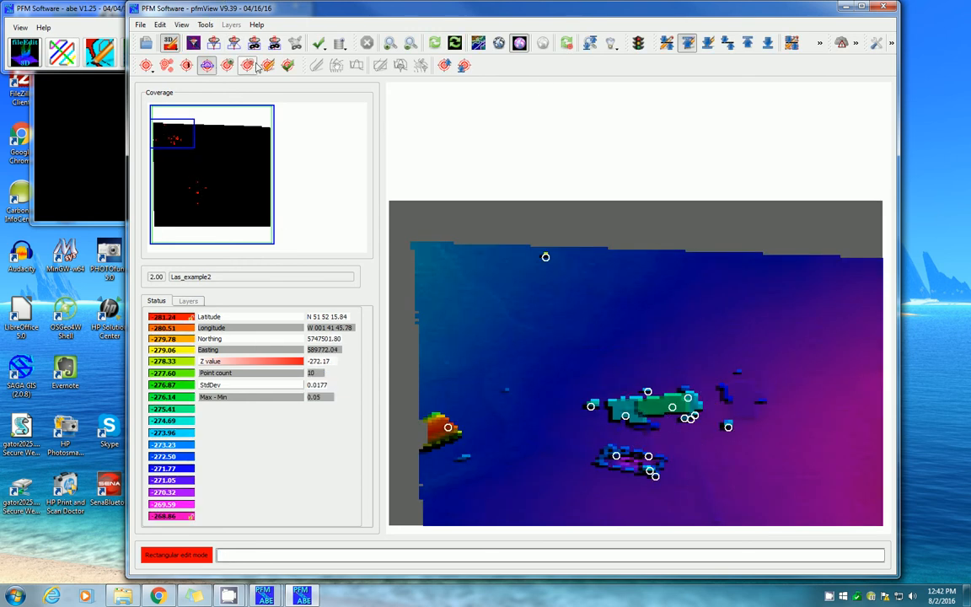
left_click(188, 66)
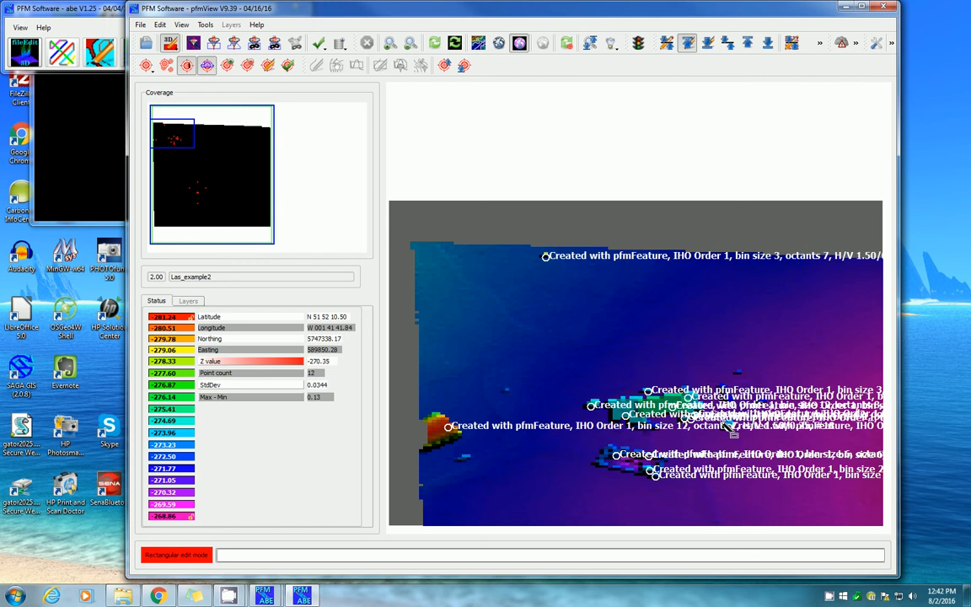
left_click(187, 66)
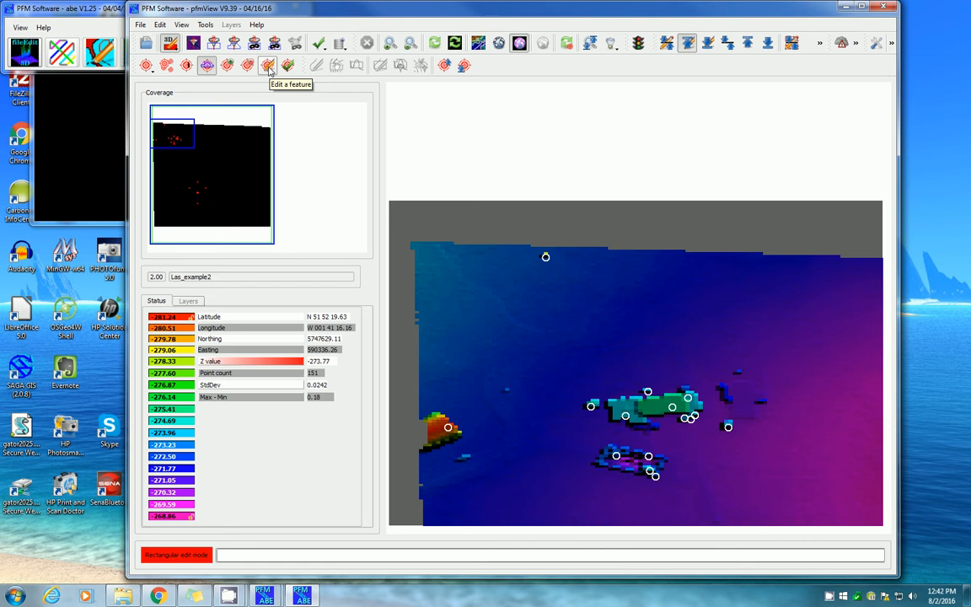
- Inspect the edit form of the northernmost feature and close it without applying changes
left_click(268, 67)
left_click(545, 256)
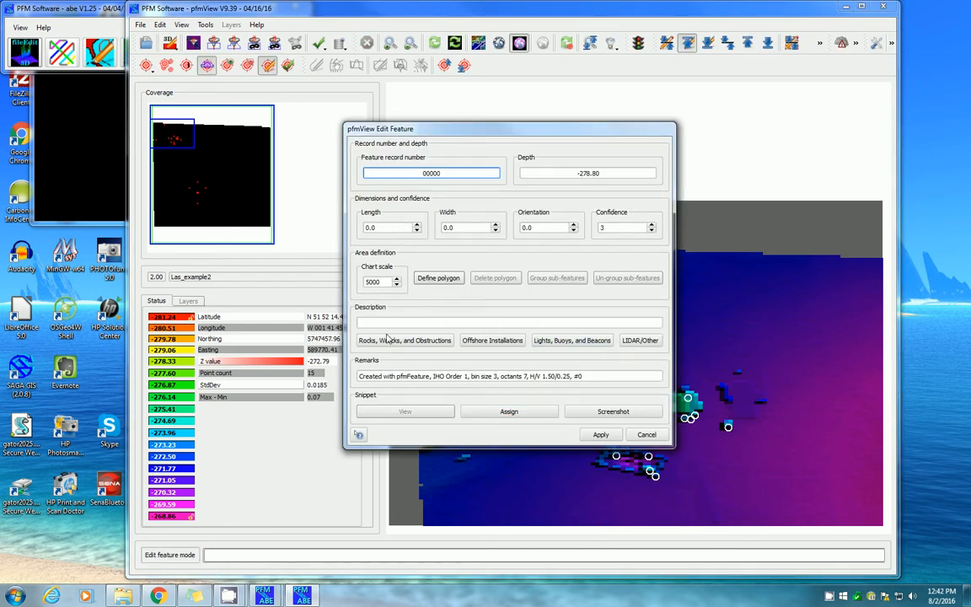
left_click(647, 435)
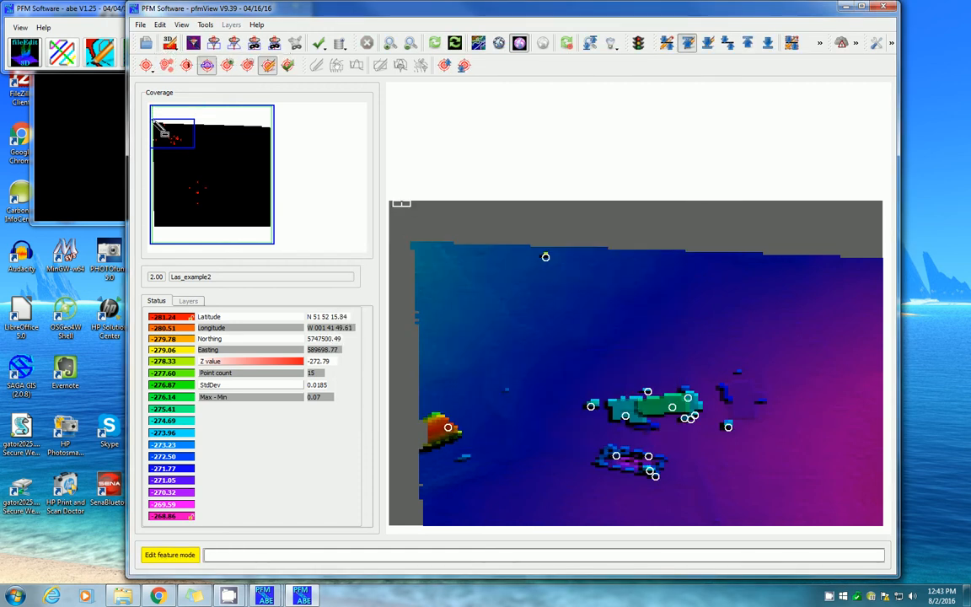
- Add a feature on the isolated target northeast of the southern feature group, described as Lighted beacon tower
left_click_drag(154, 124, 265, 243)
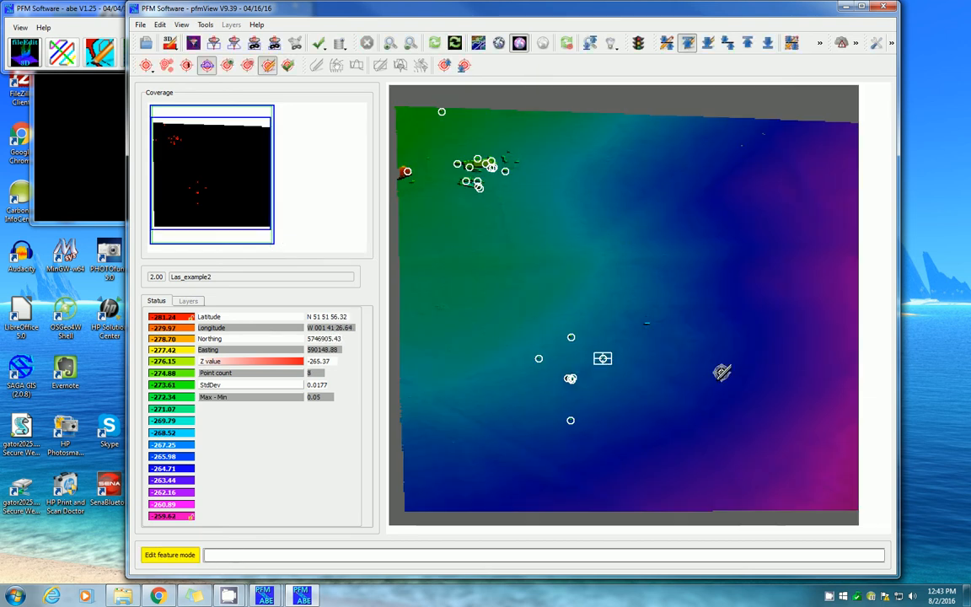
left_click(207, 65)
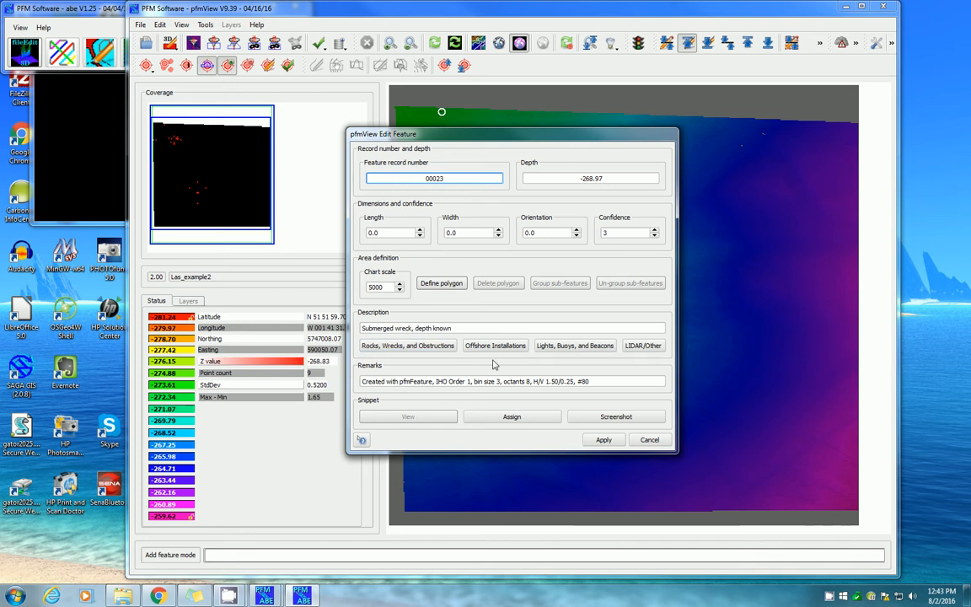
left_click(561, 350)
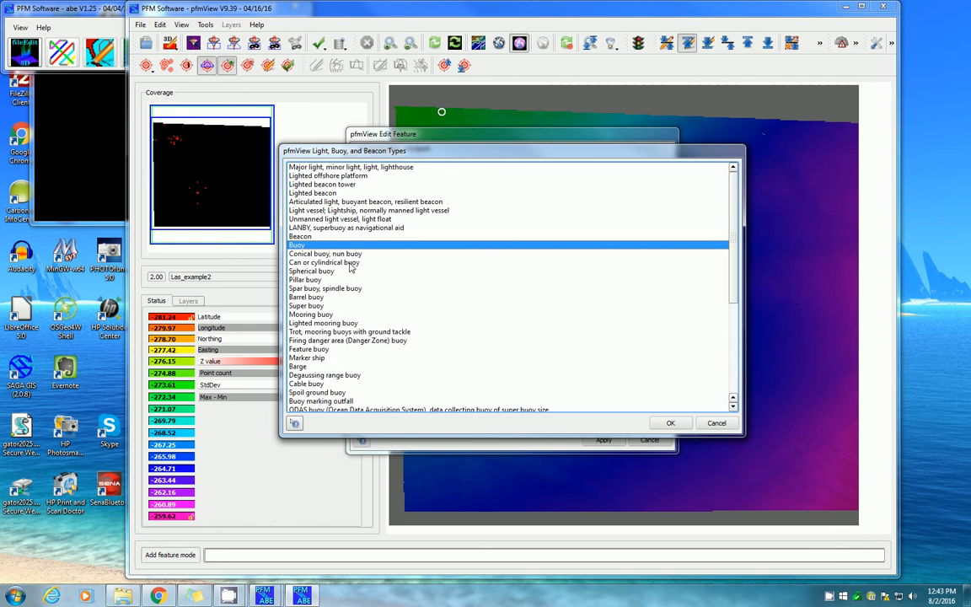
left_click(318, 193)
left_click(317, 185)
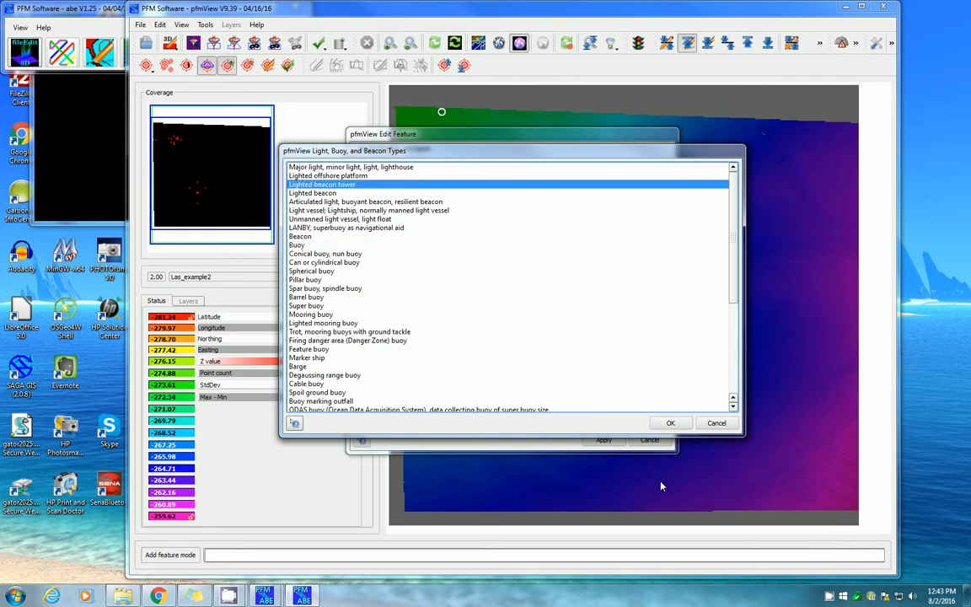
left_click(671, 422)
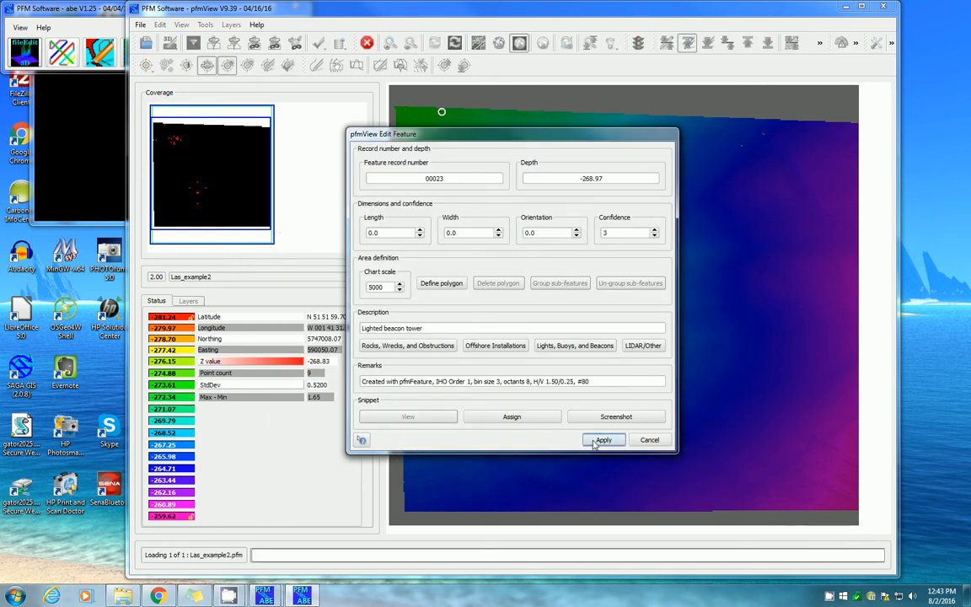
left_click(594, 441)
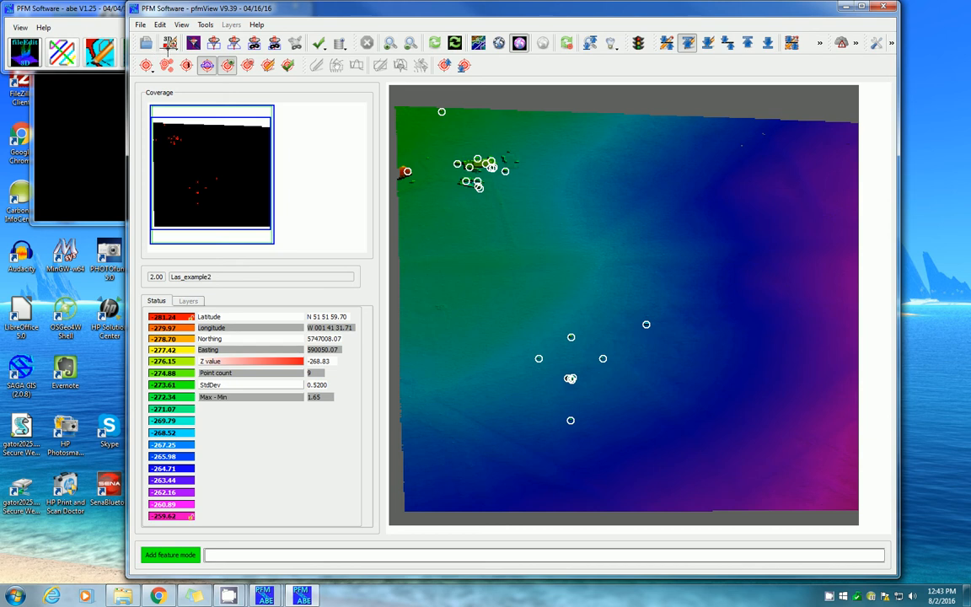
- Load a rectangular area around the new Lighted beacon tower feature into pfmEdit3D and view its points from another angle
left_click(167, 42)
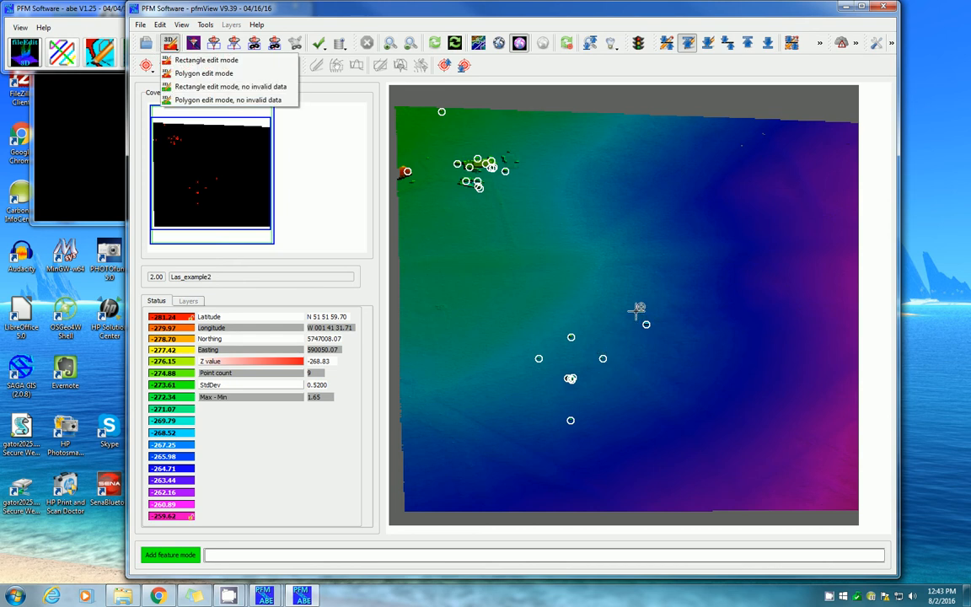
left_click(202, 61)
left_click_drag(644, 300, 678, 352)
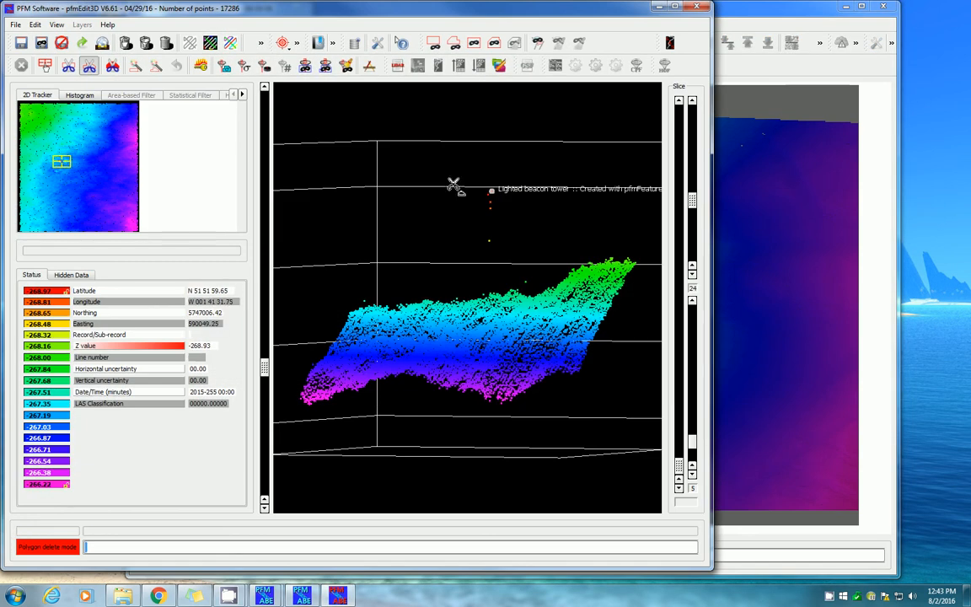
mouse_move(437, 288)
left_mouse_down()
mouse_move(554, 288)
mouse_move(438, 289)
left_mouse_up()
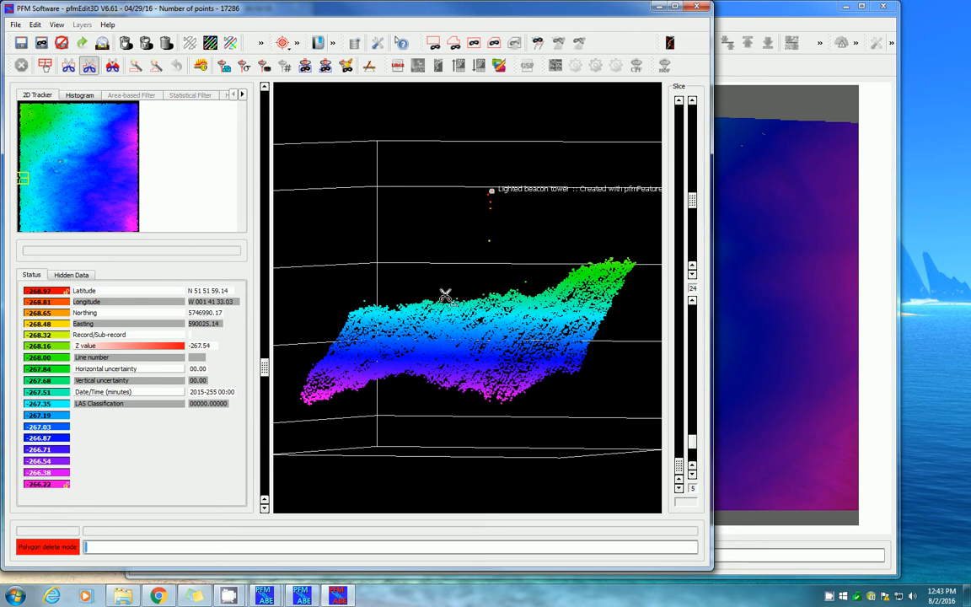
left_click(44, 65)
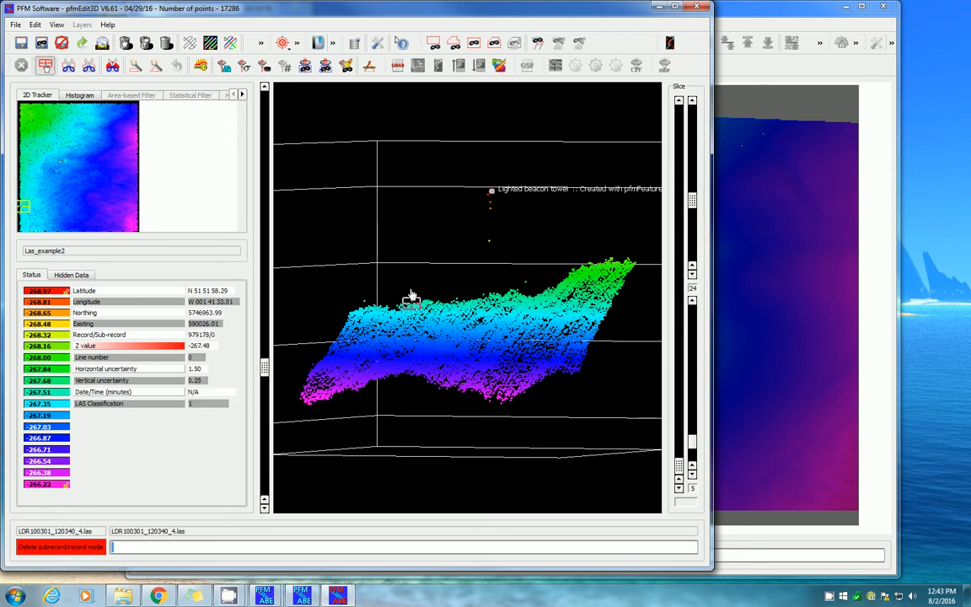
middle_click_drag(413, 295, 470, 329)
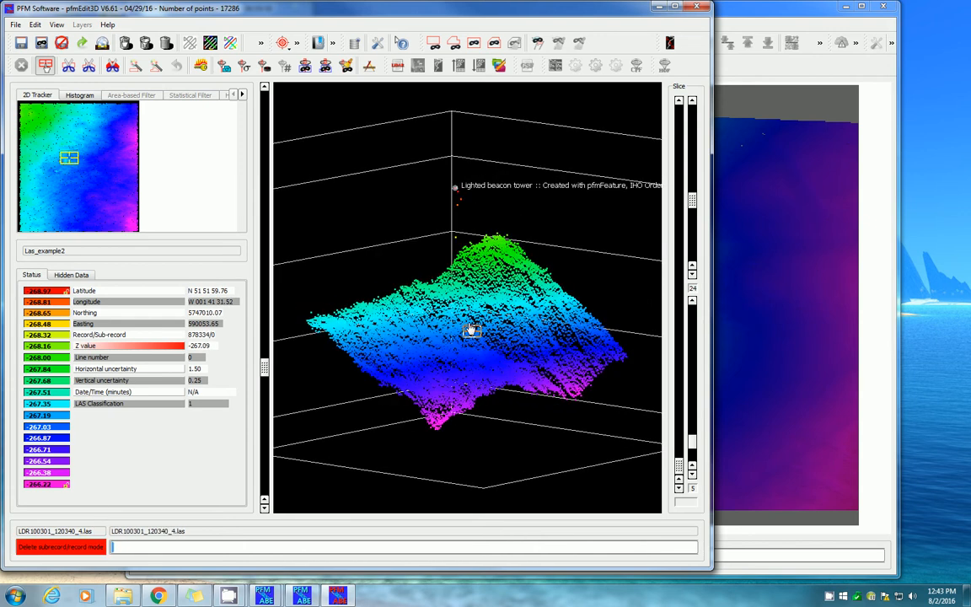
- Expand the feature tools and move the Lighted beacon tower feature down to the lowest isolated point above the ground
left_click(296, 46)
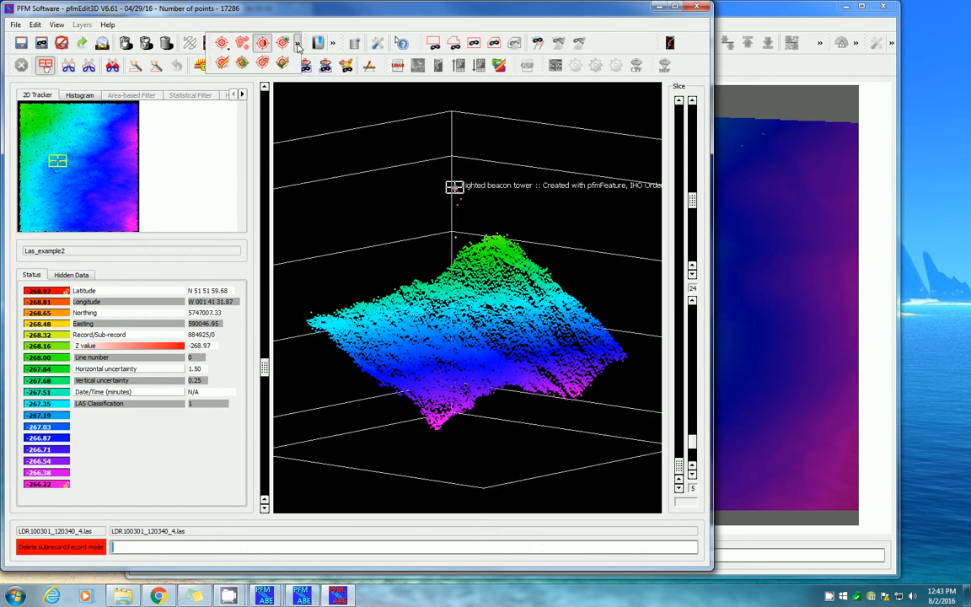
left_click(242, 63)
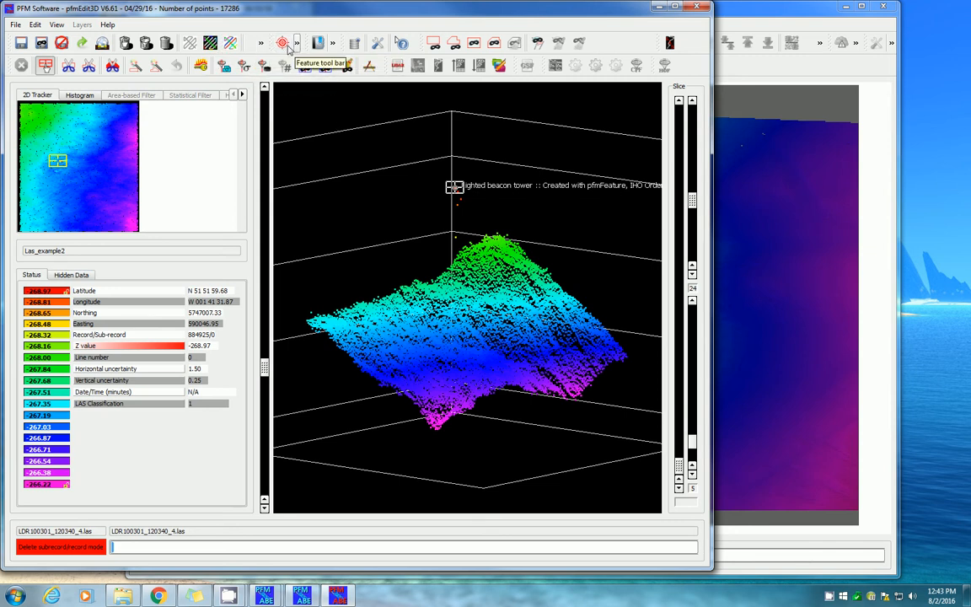
left_click_drag(270, 45, 160, 44)
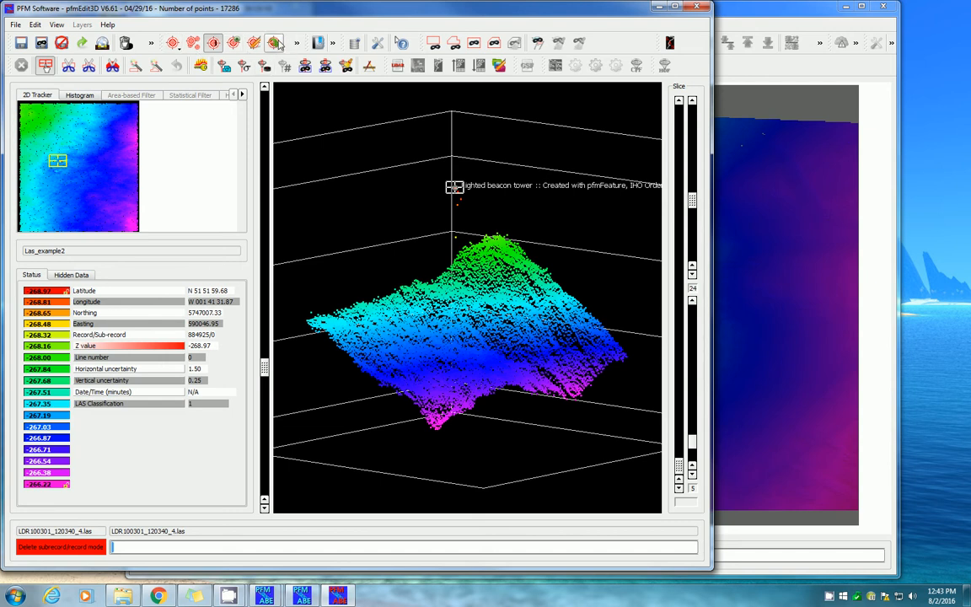
left_click(275, 43)
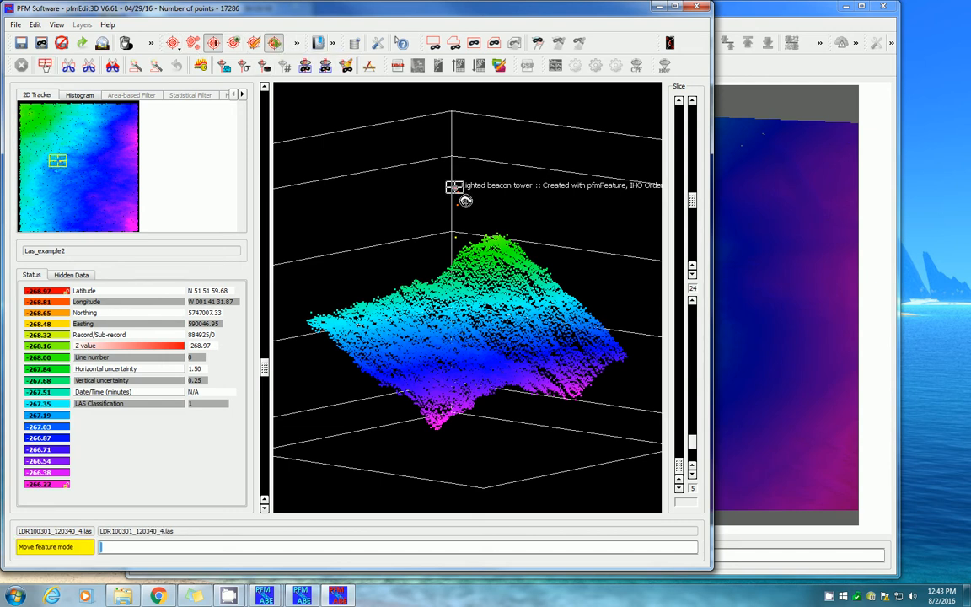
left_click(456, 235)
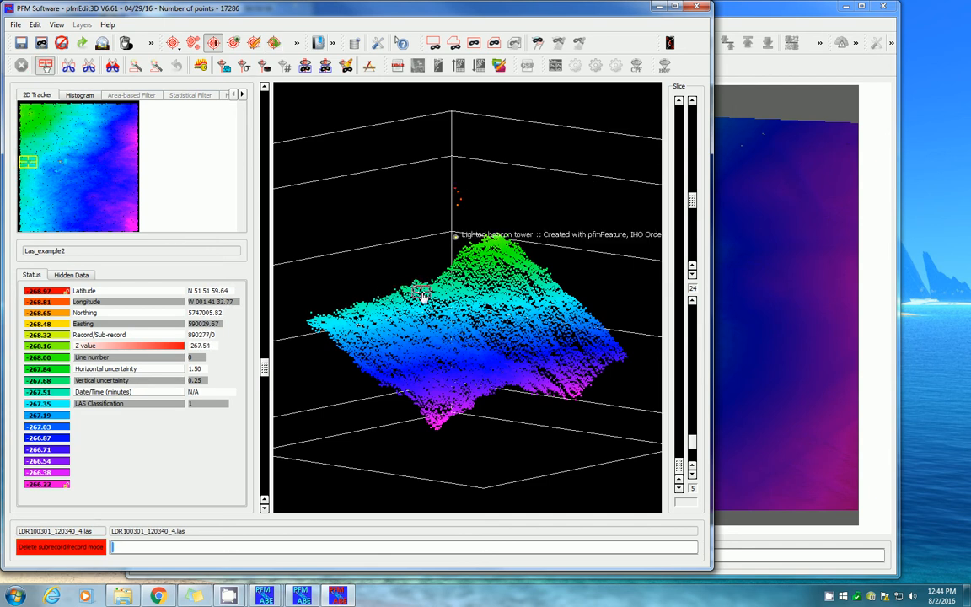
- Move the Lighted beacon tower feature back up to the highest point of the tower
middle_click_drag(379, 263, 494, 326)
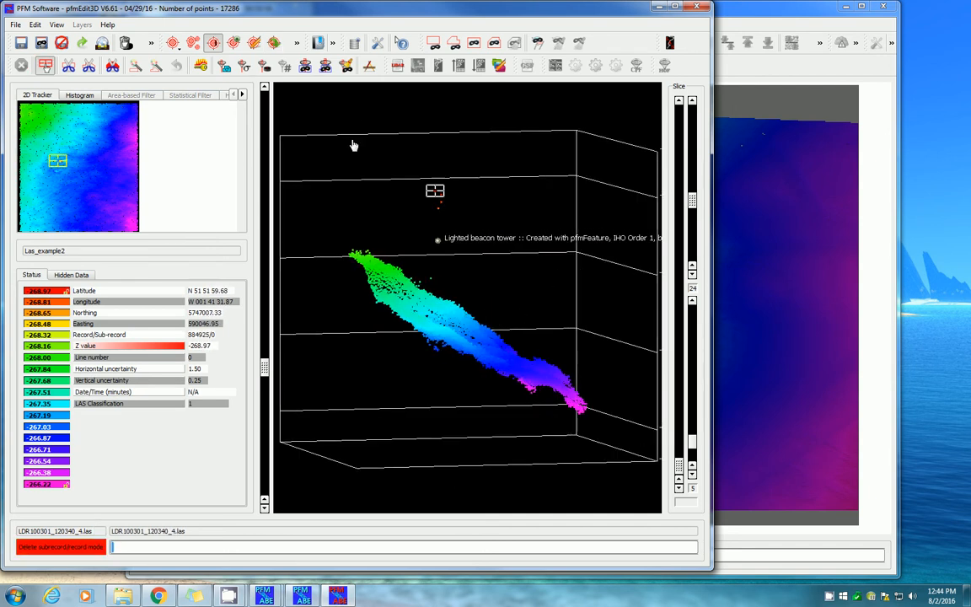
left_click(275, 44)
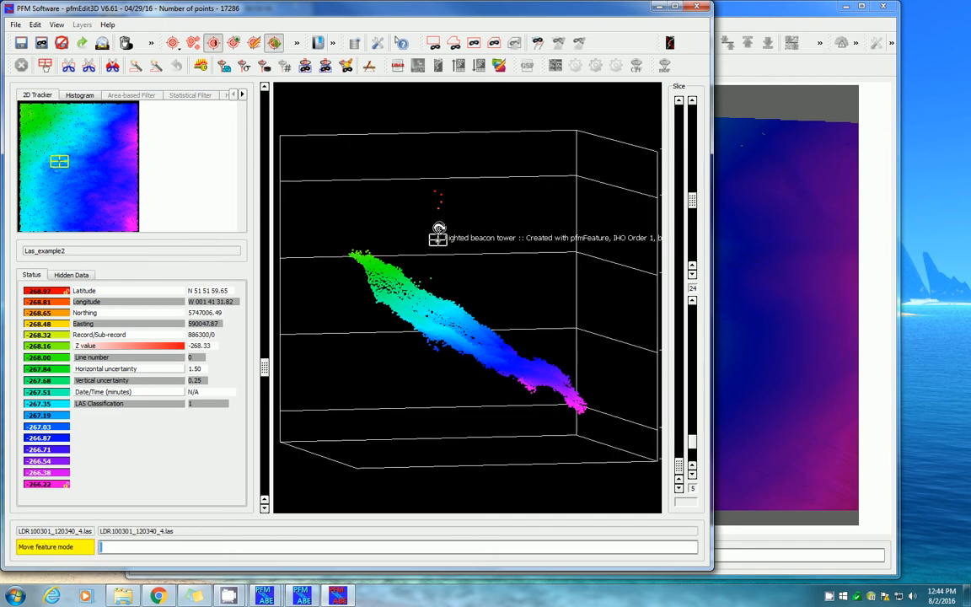
left_click(435, 189)
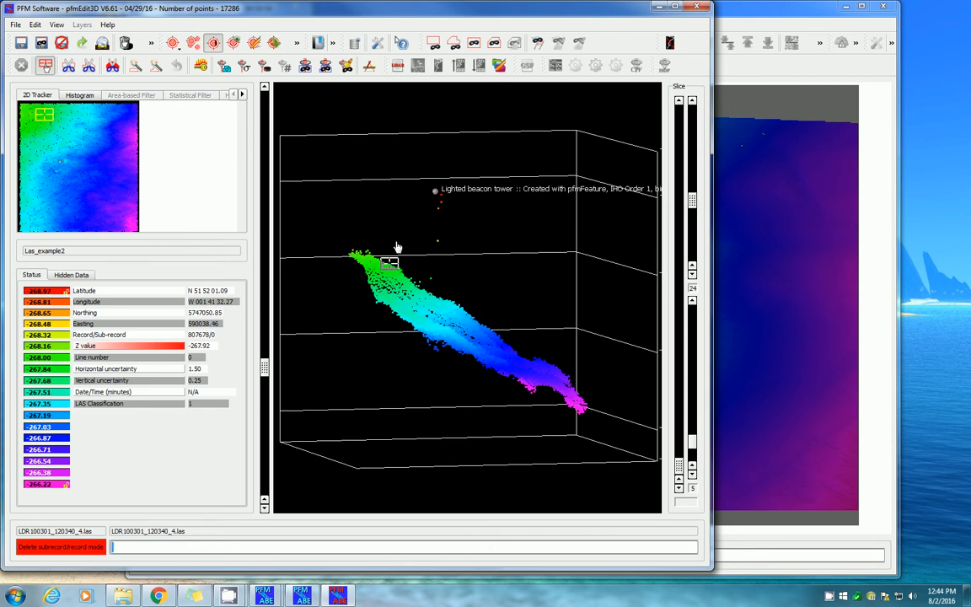
- Save the edits and exit pfmEdit3D, and quit pfmView
left_click(22, 43)
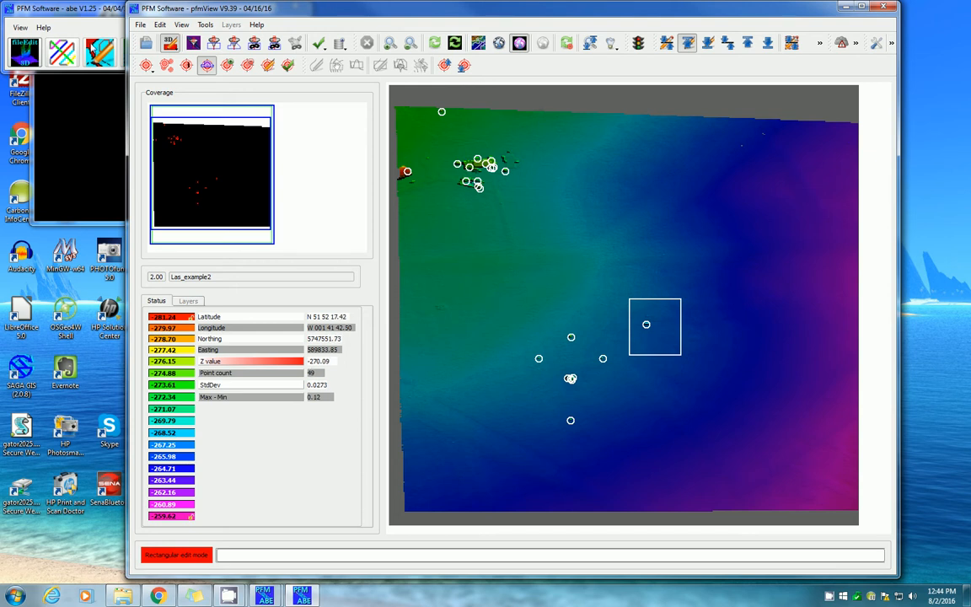
left_click(141, 26)
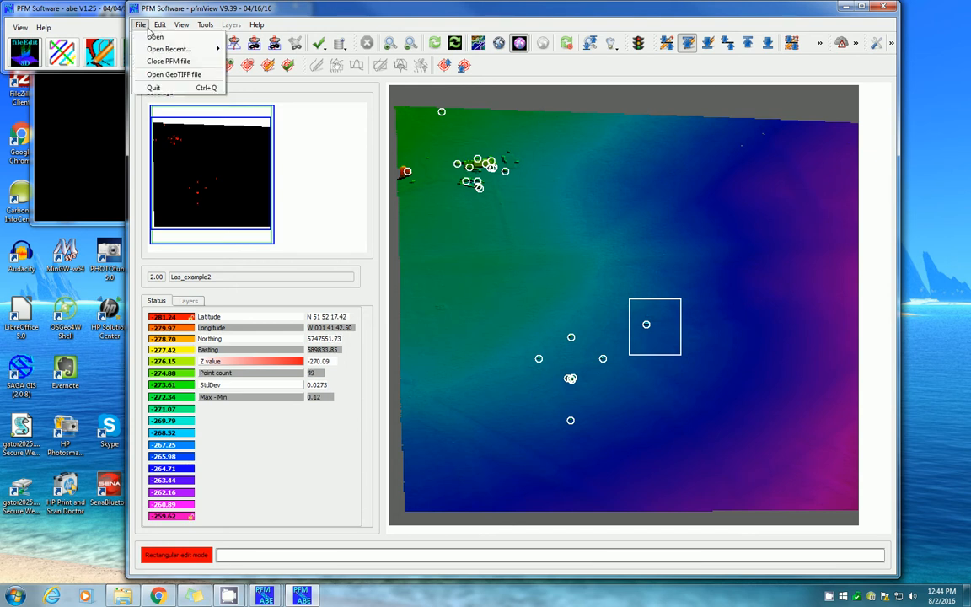
left_click(154, 88)
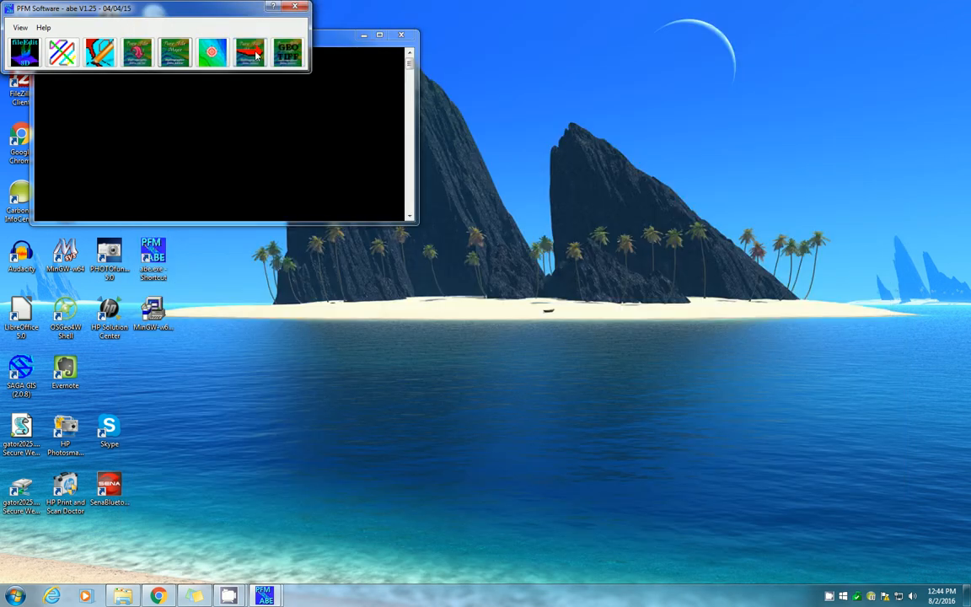
- Start pfmExtract and load Las_example2.pfm from E:\PFMABE\test data\NERC-ARSF-LAS1_3-sample as the PFM file
left_click(249, 52)
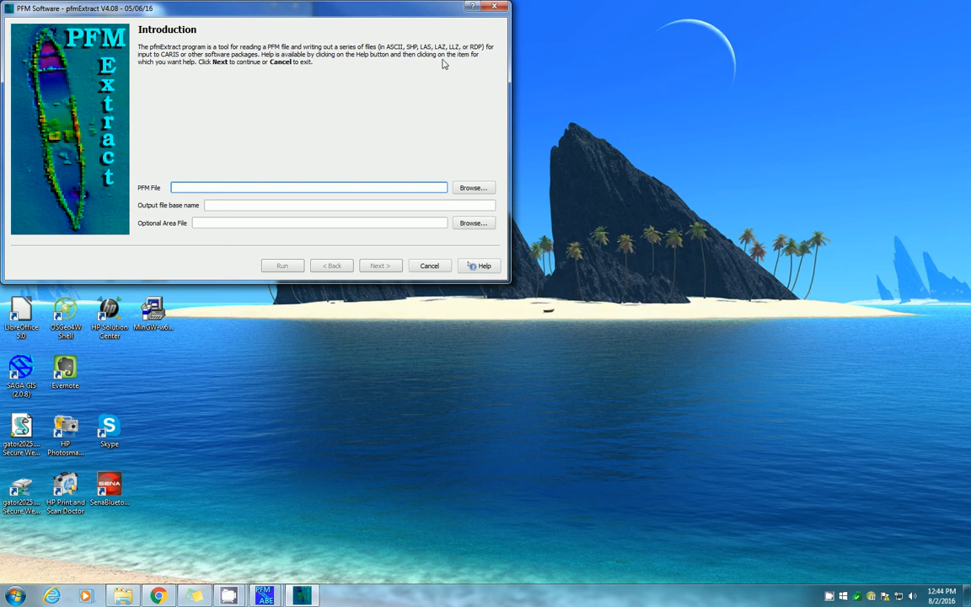
left_click(484, 188)
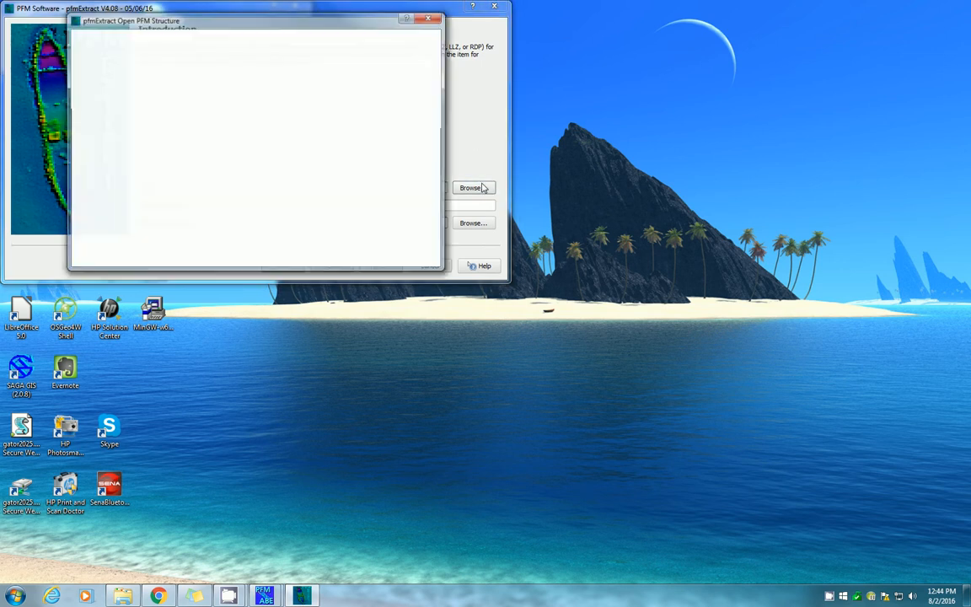
left_click(343, 41)
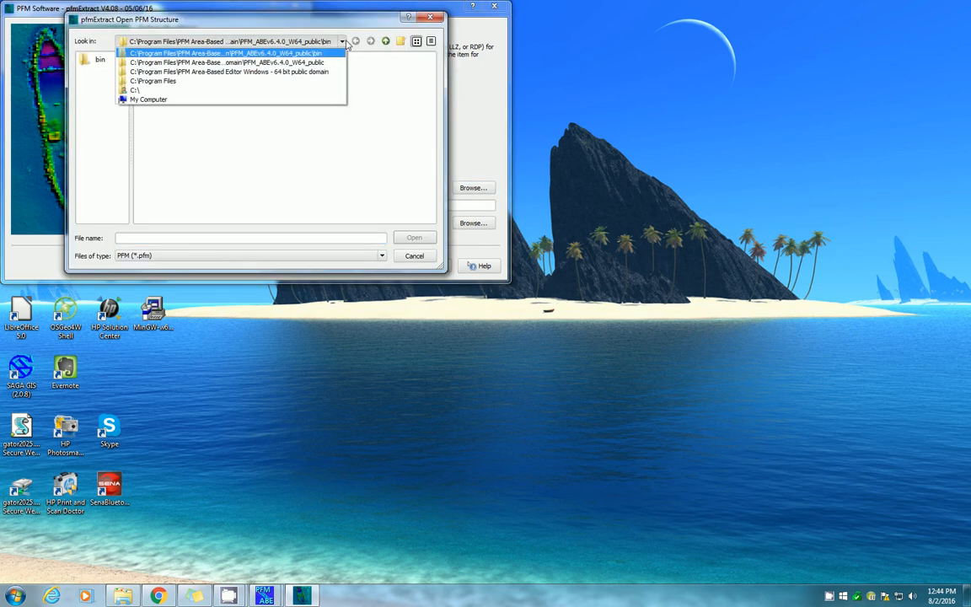
left_click(306, 102)
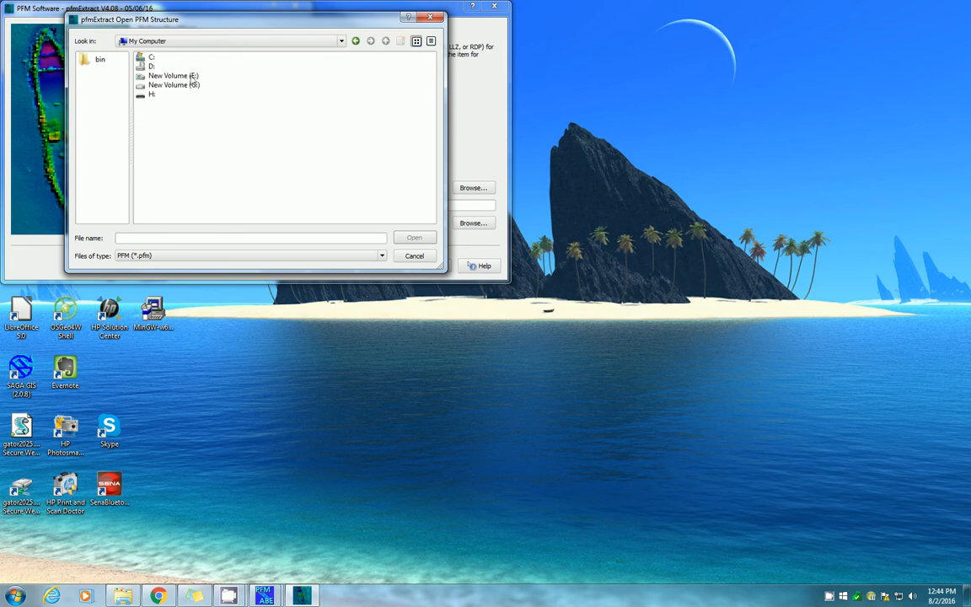
double_click(172, 68)
double_click(161, 66)
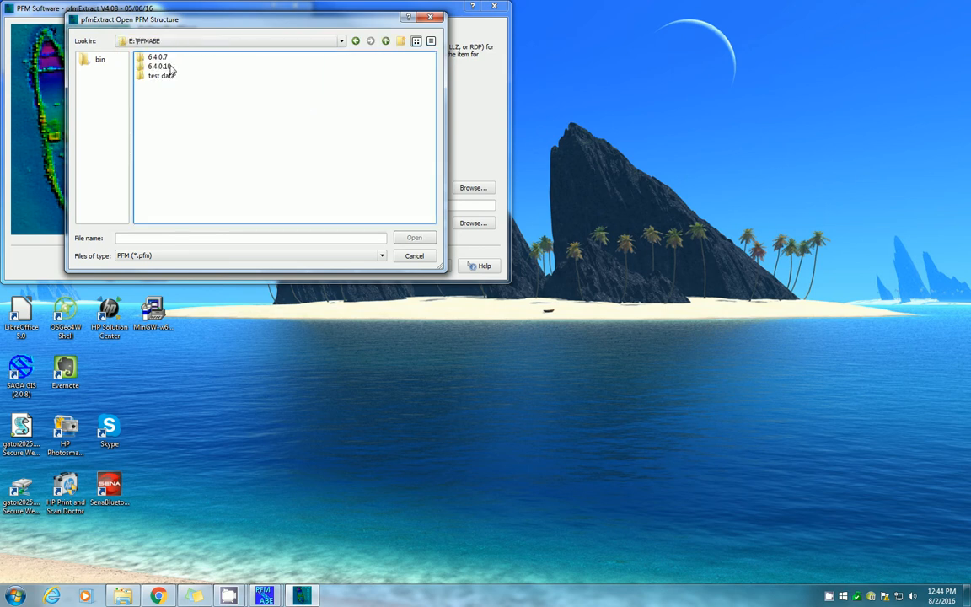
left_click(164, 76)
double_click(158, 75)
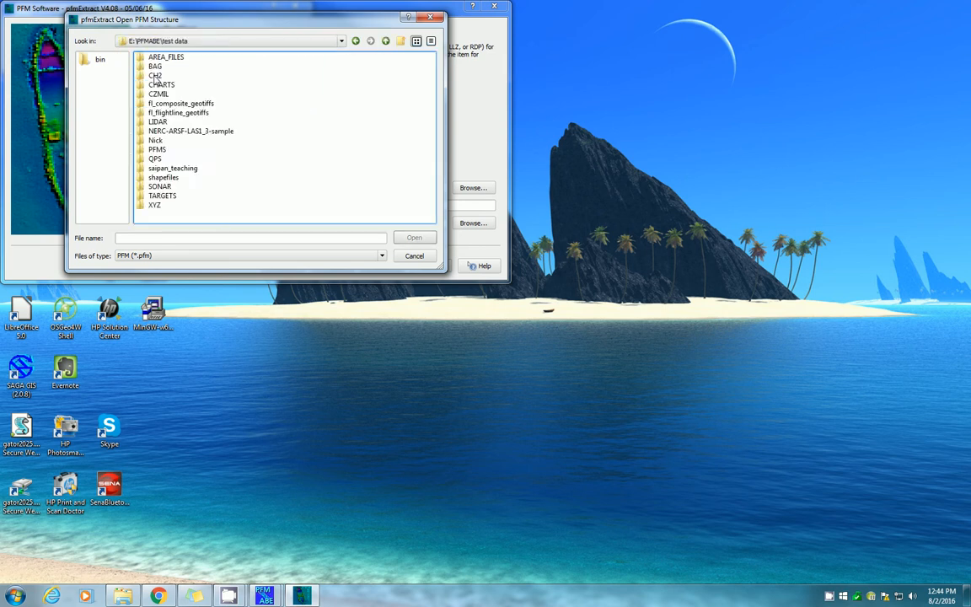
double_click(169, 132)
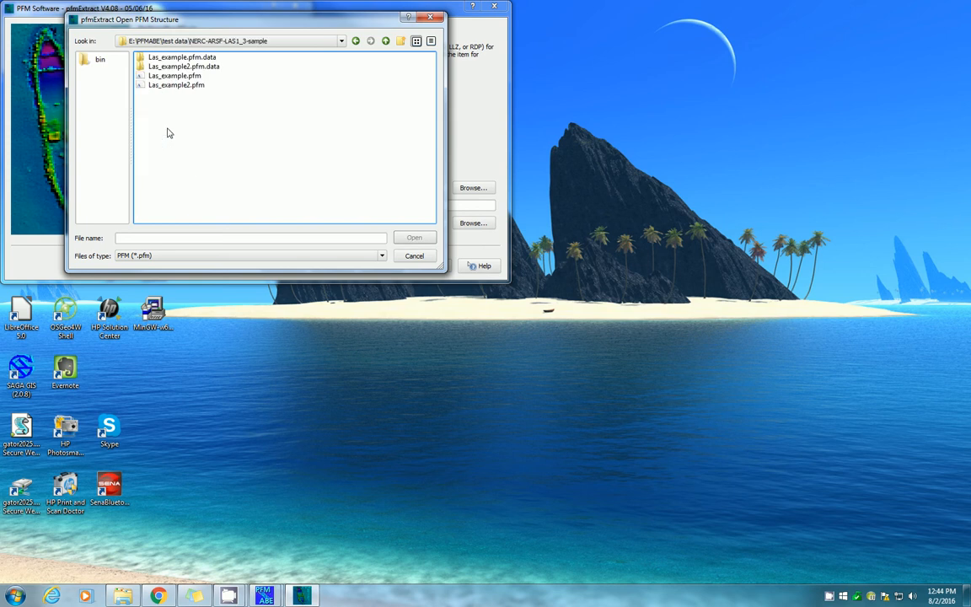
left_click(176, 85)
left_click(413, 238)
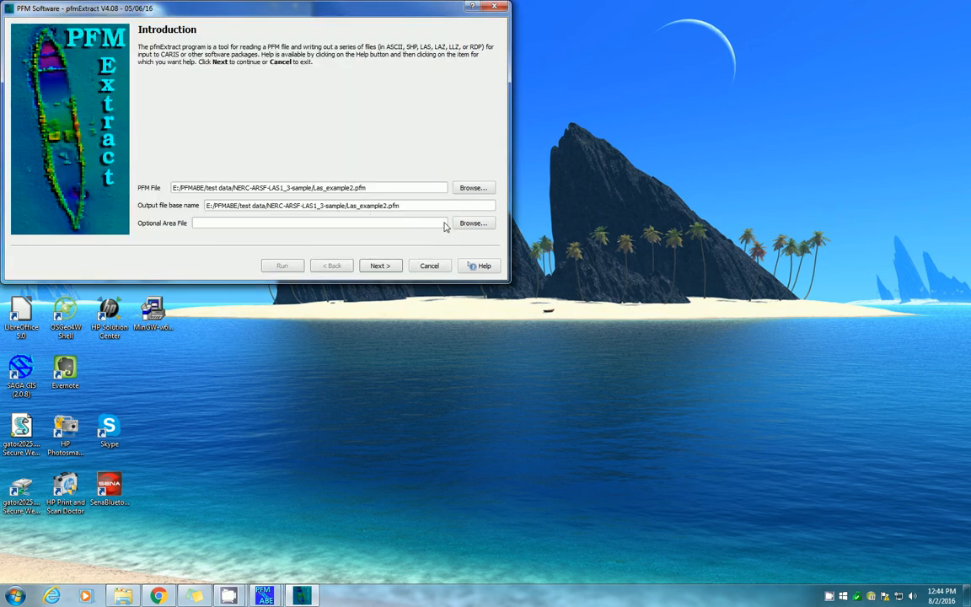
- Set the extraction's output format to LLZ and look up the help on the output format option
left_click(384, 267)
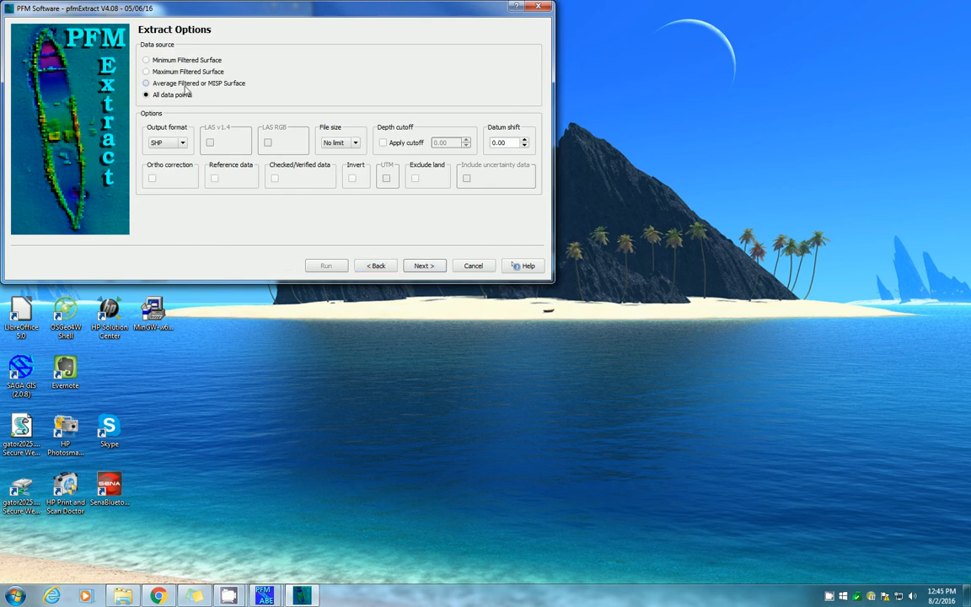
left_click(182, 143)
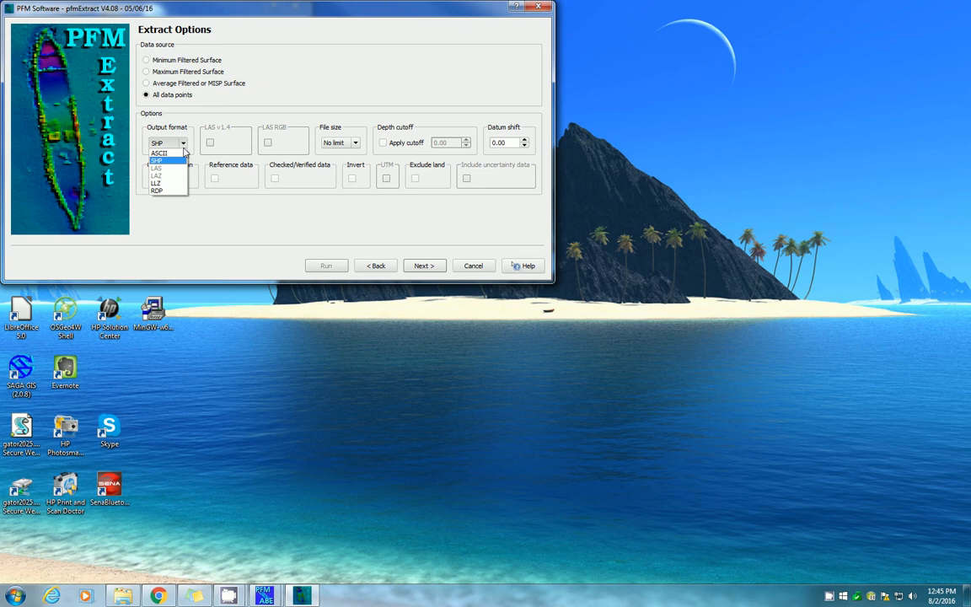
left_click(159, 184)
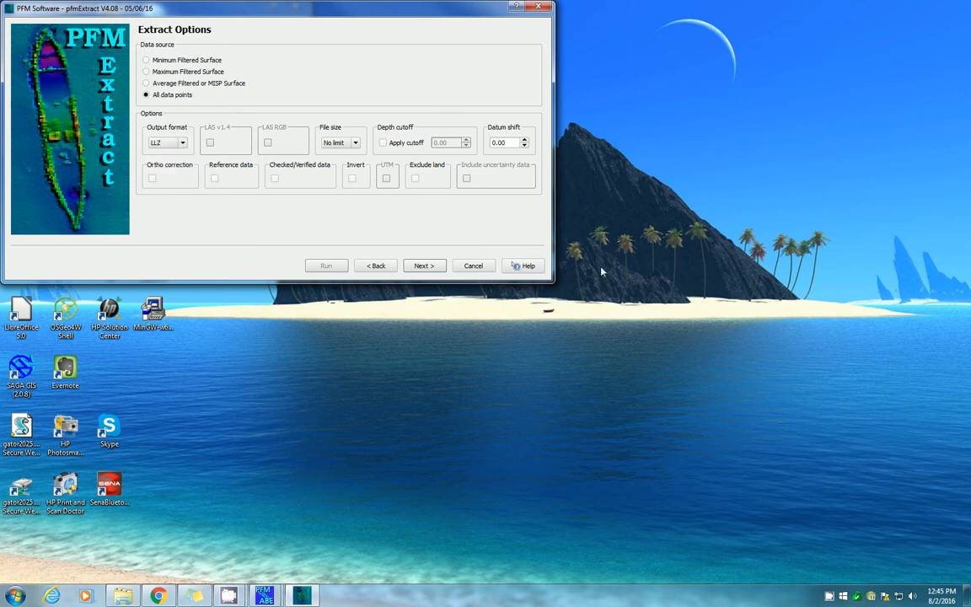
left_click(523, 265)
left_click(166, 145)
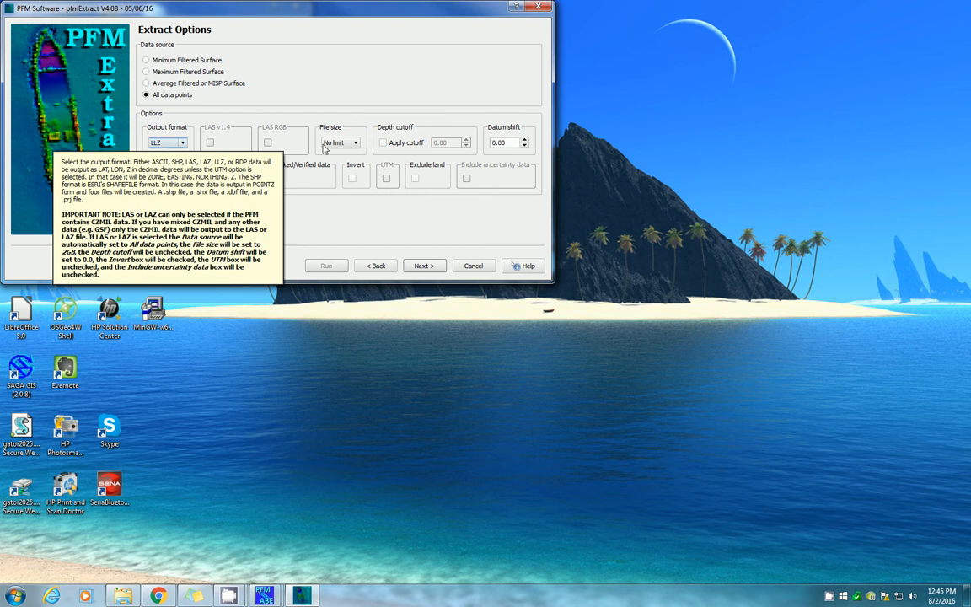
- Try the ASCII output format, switch to SHP, and cancel pfmExtract
left_click(183, 143)
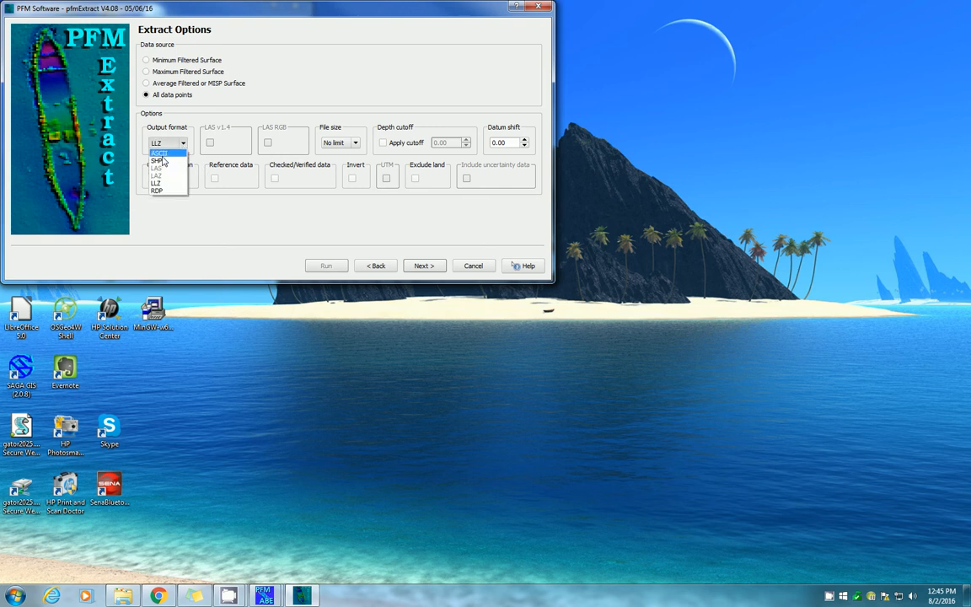
left_click(178, 153)
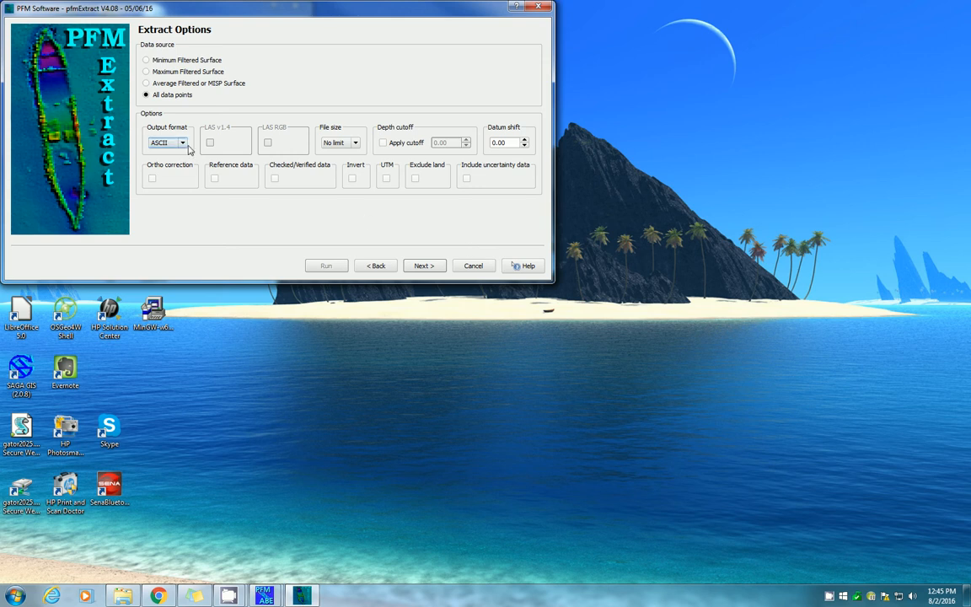
left_click(181, 143)
left_click(161, 160)
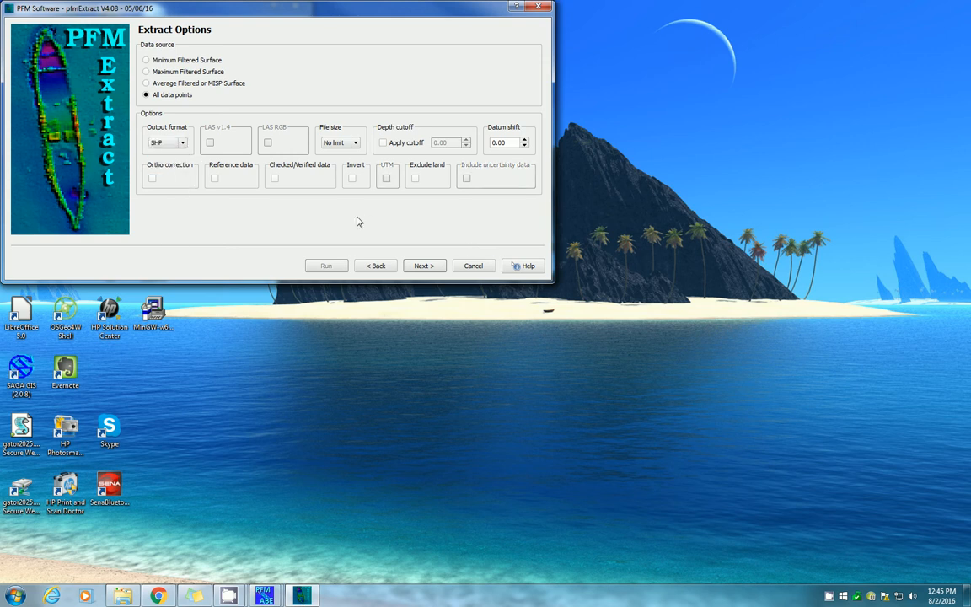
left_click(473, 266)
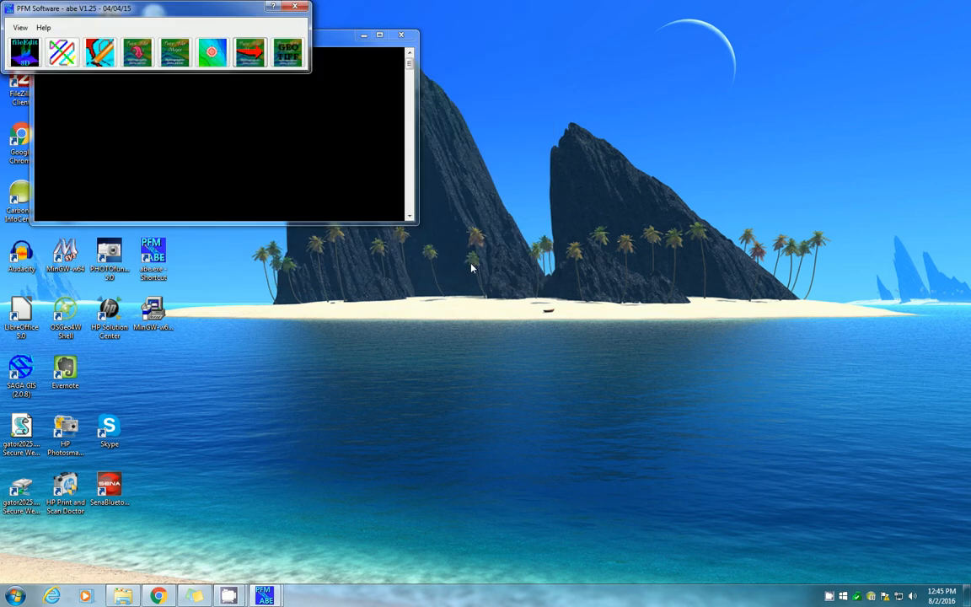
left_click(174, 52)
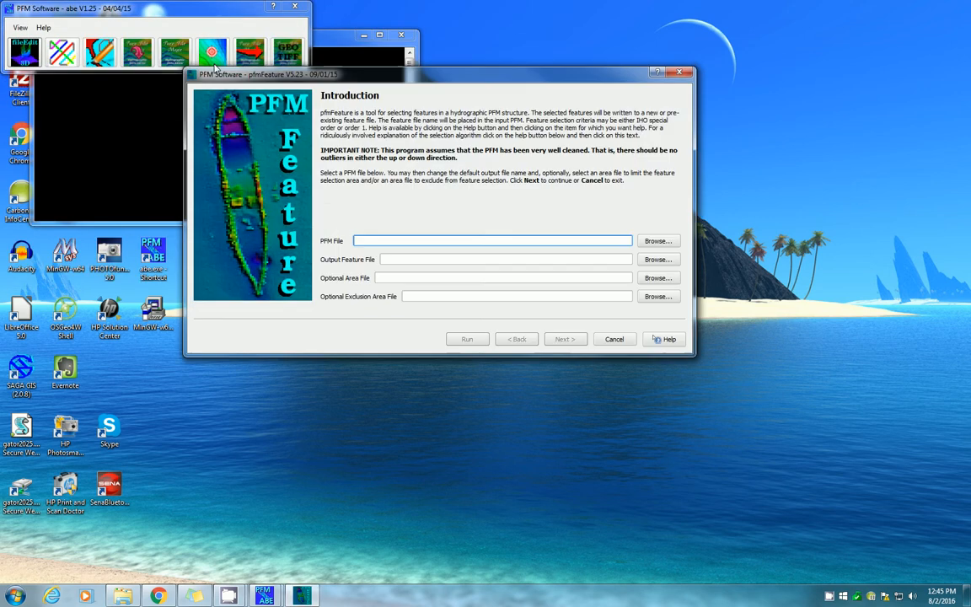
left_click(657, 241)
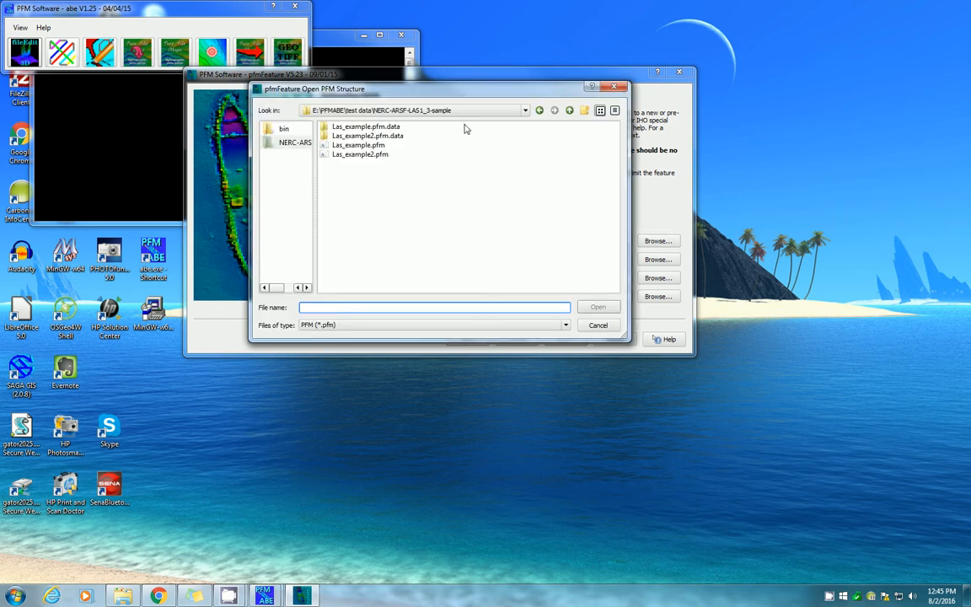
left_click(363, 154)
left_click(595, 306)
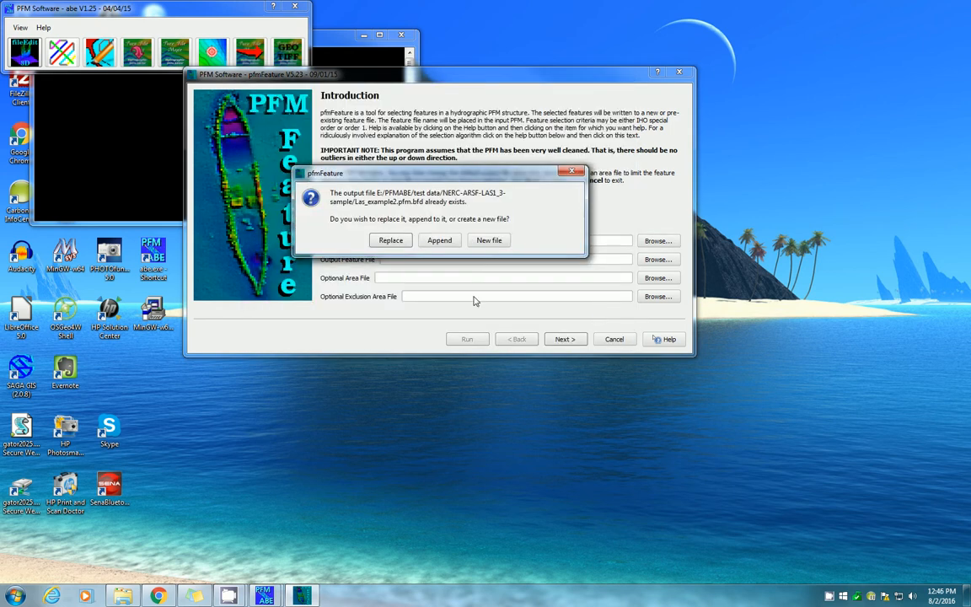
left_click(439, 241)
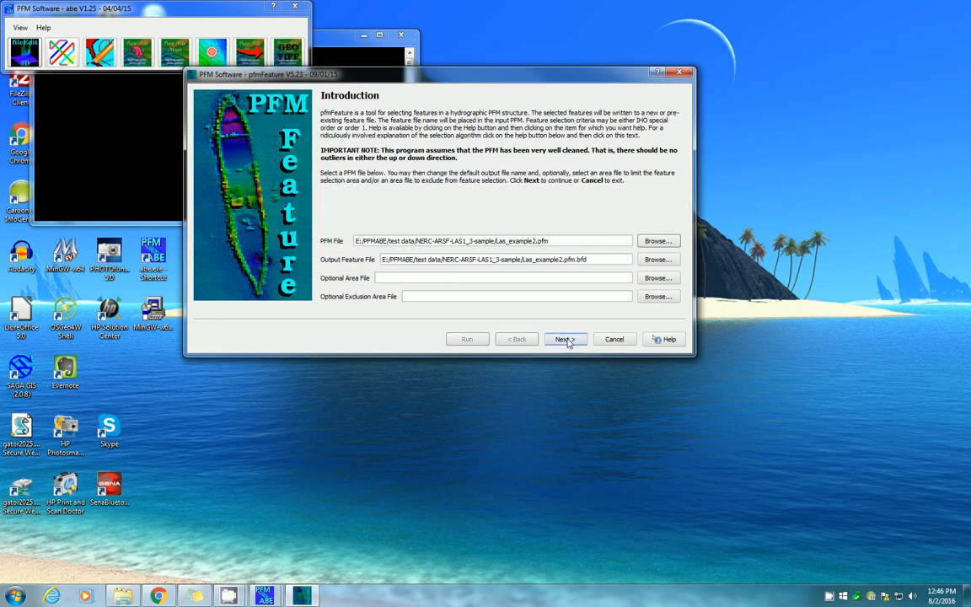
left_click(614, 339)
- Restart pfmExtract and select Las_example2.pfm in the NERC-ARSF-LAS1_3-sample folder as its input
left_click(258, 54)
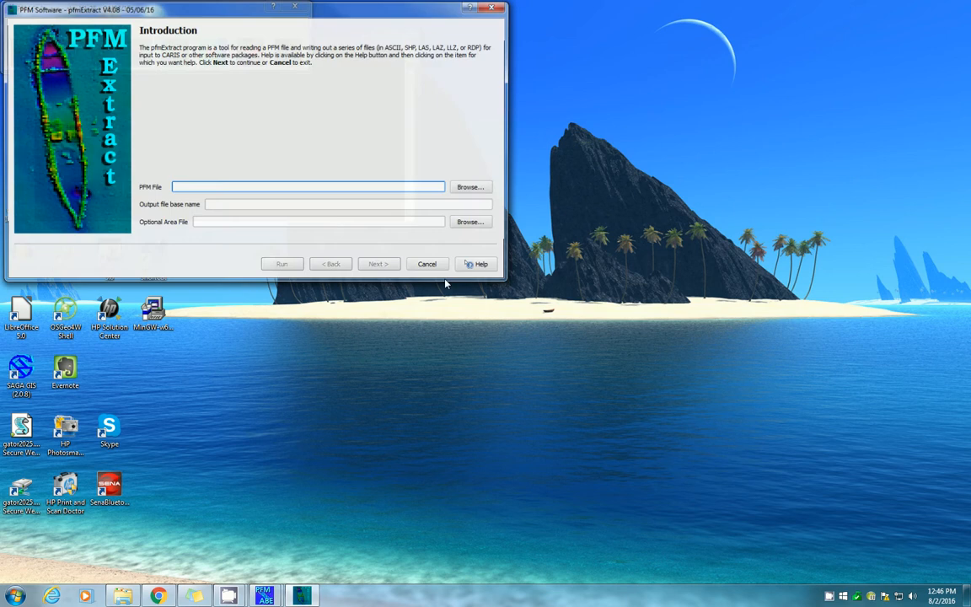
left_click(472, 188)
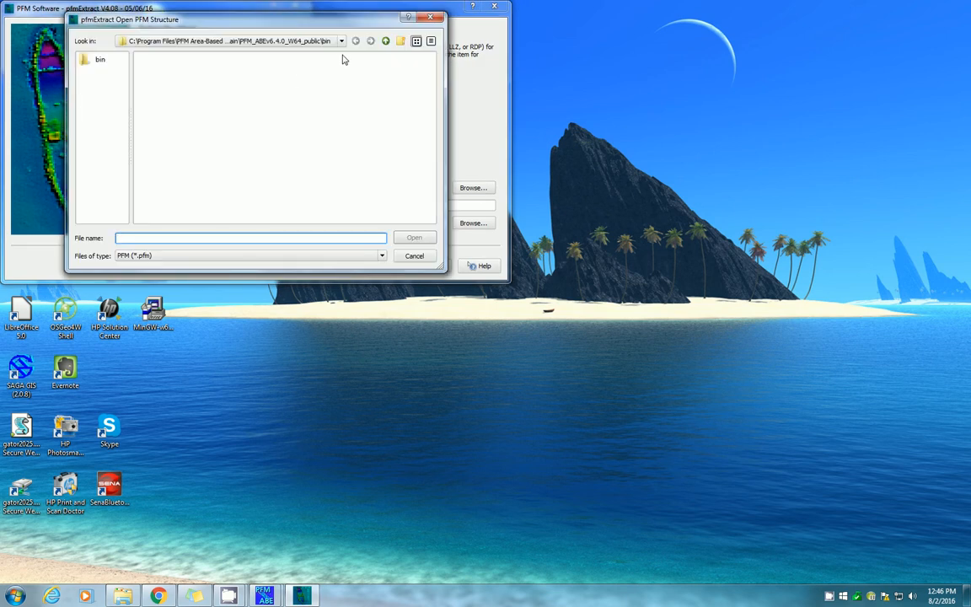
left_click(312, 42)
left_click(189, 99)
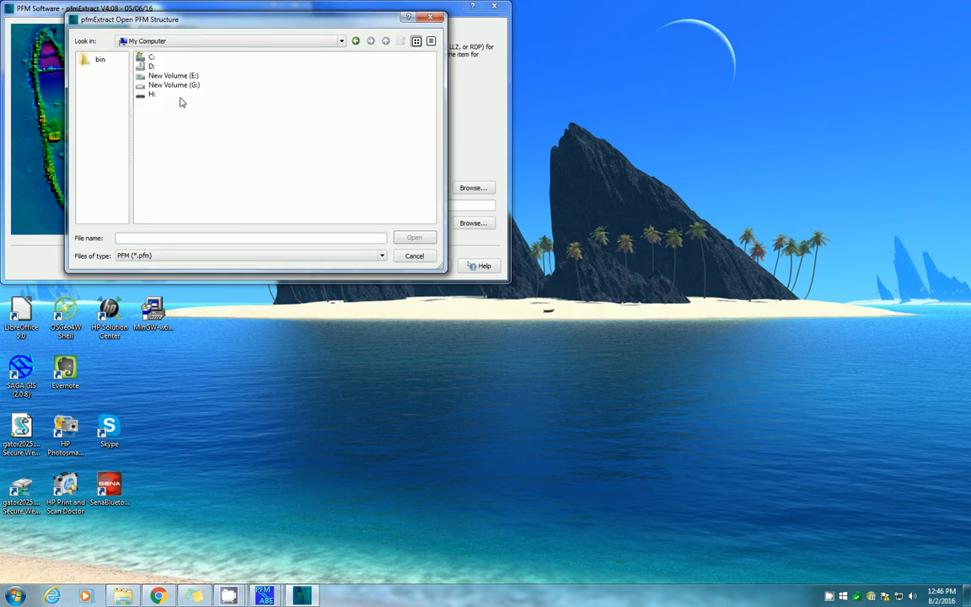
double_click(152, 75)
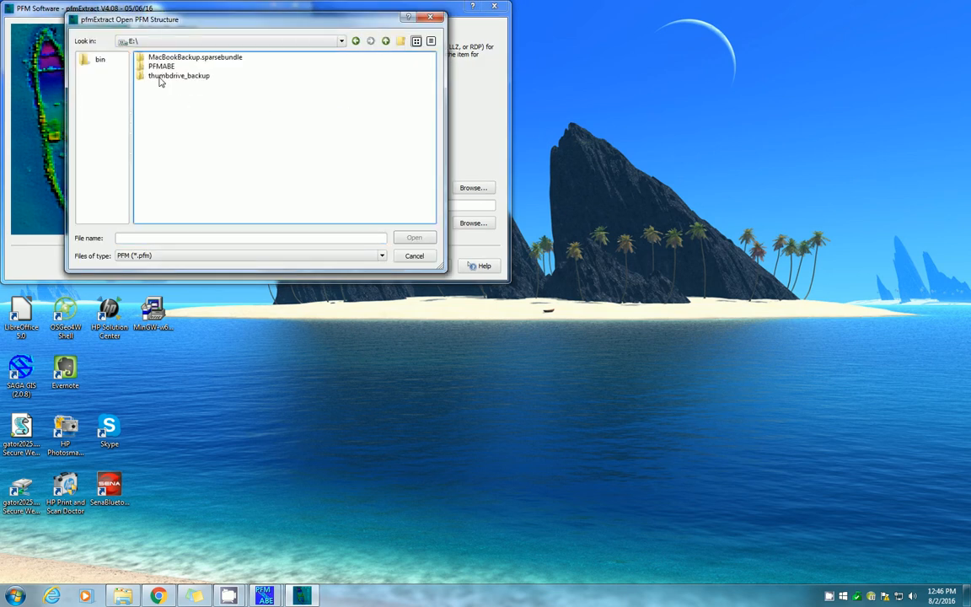
double_click(152, 67)
double_click(154, 75)
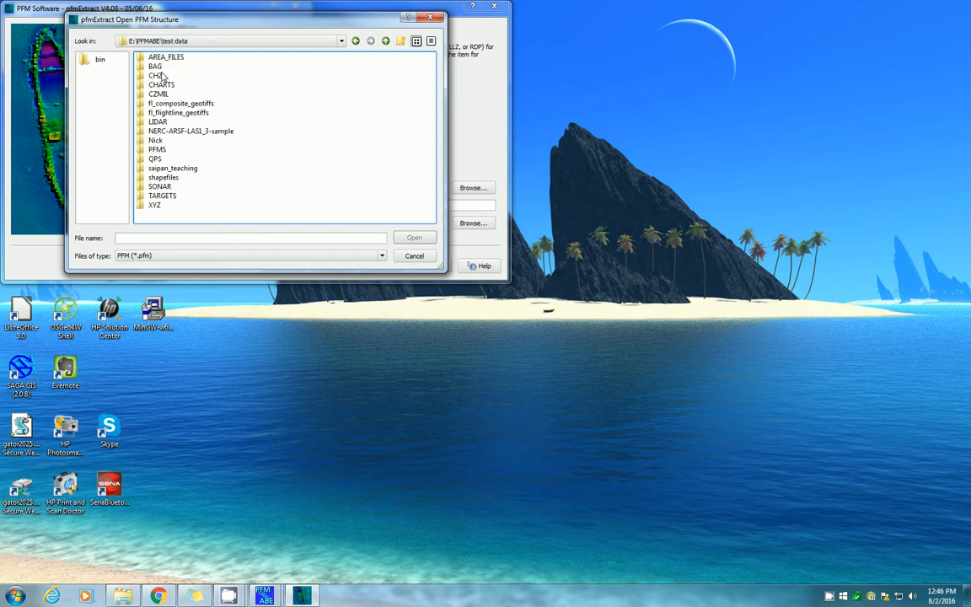
double_click(169, 131)
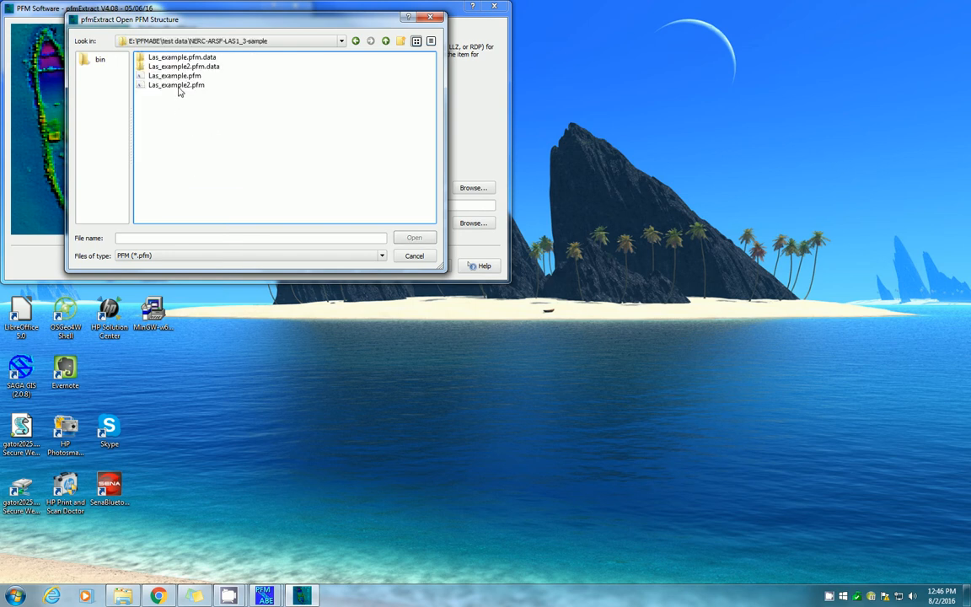
left_click(177, 85)
left_click(414, 238)
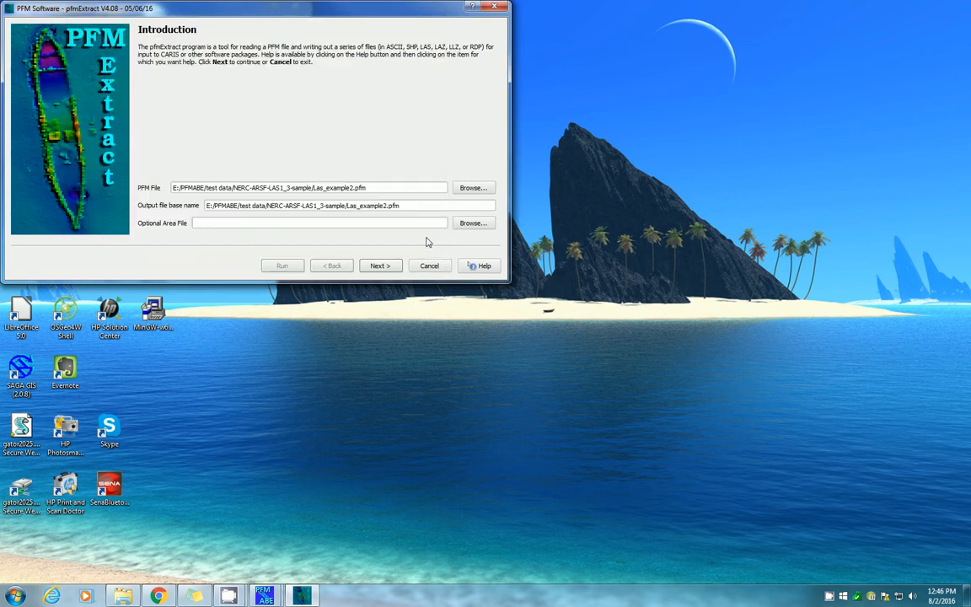
- Set the extract options to Minimum Filtered Surface as the data source and ASCII as the output format
left_click(379, 265)
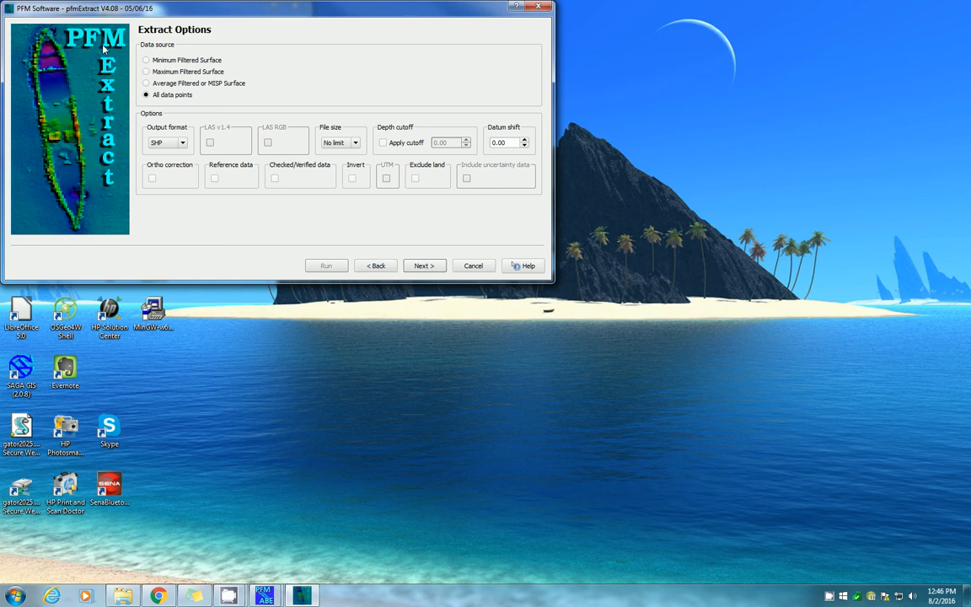
left_click(145, 60)
left_click(181, 143)
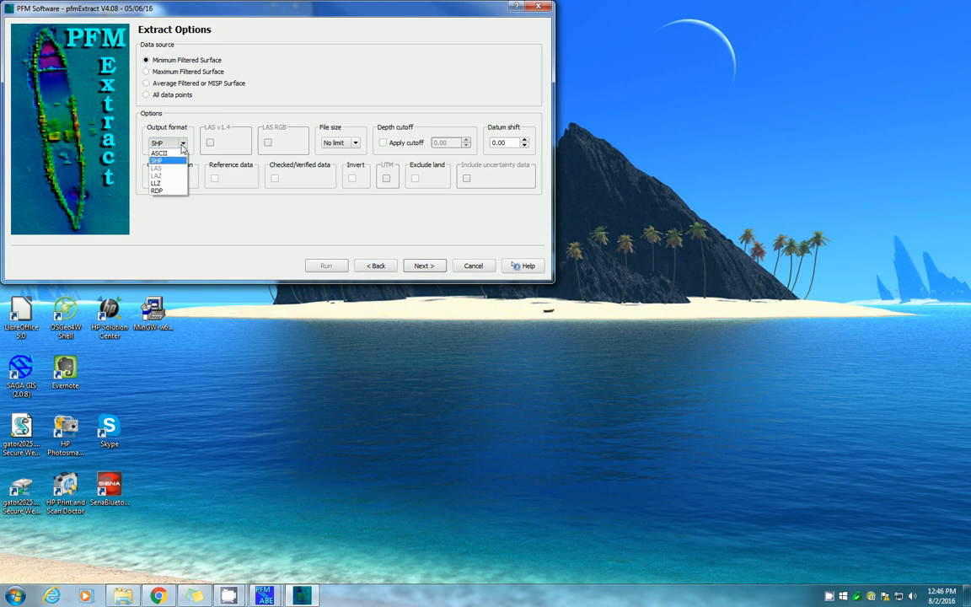
left_click(177, 152)
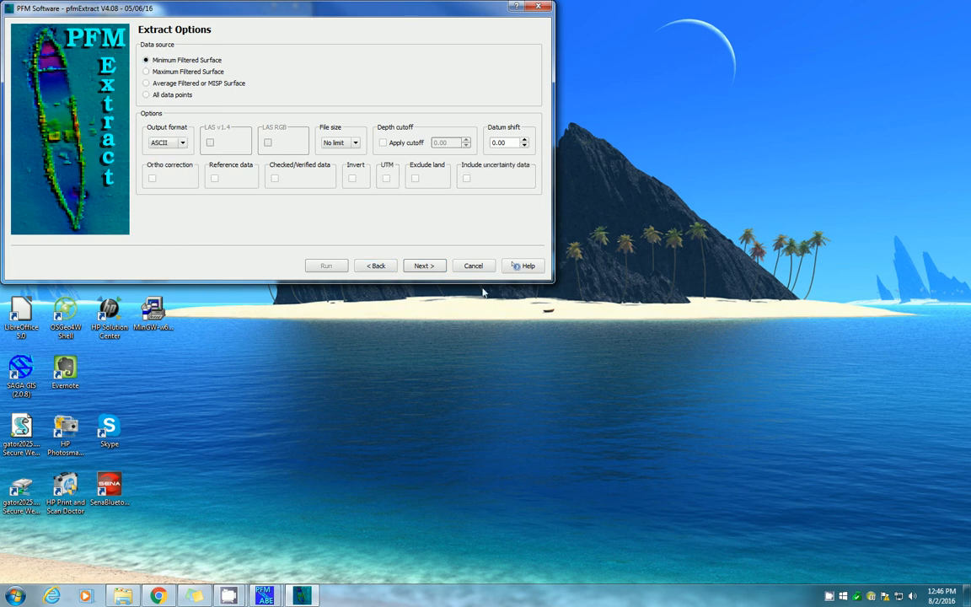
- Keep the data specific options as they are, try to run the extraction, and exit instead of continuing
left_click(426, 267)
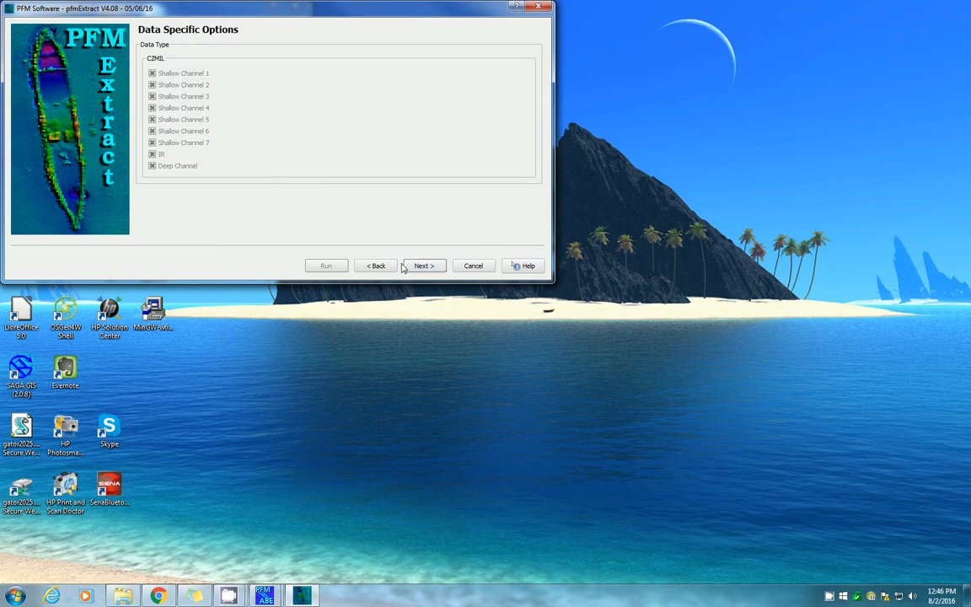
left_click(426, 267)
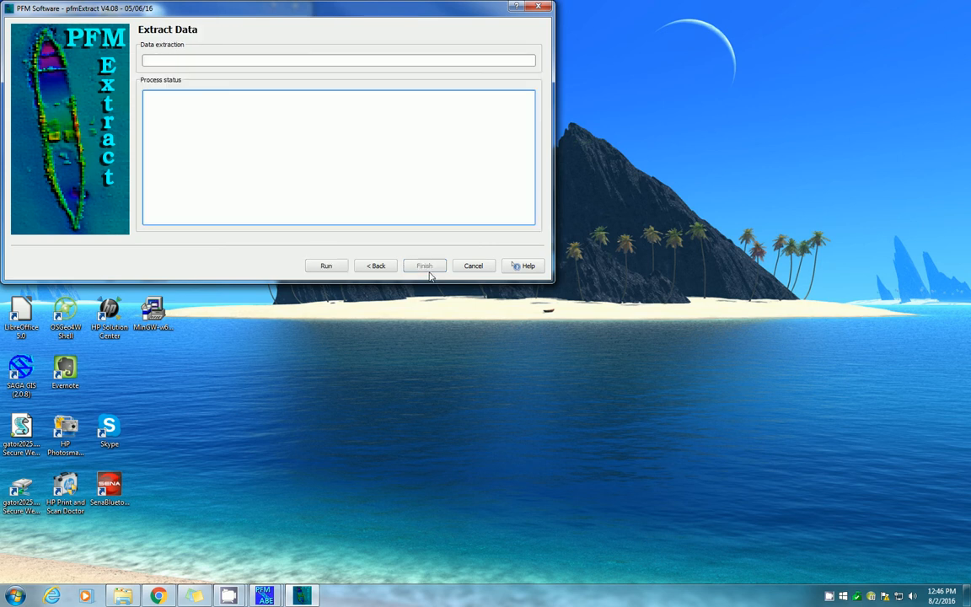
left_click(320, 266)
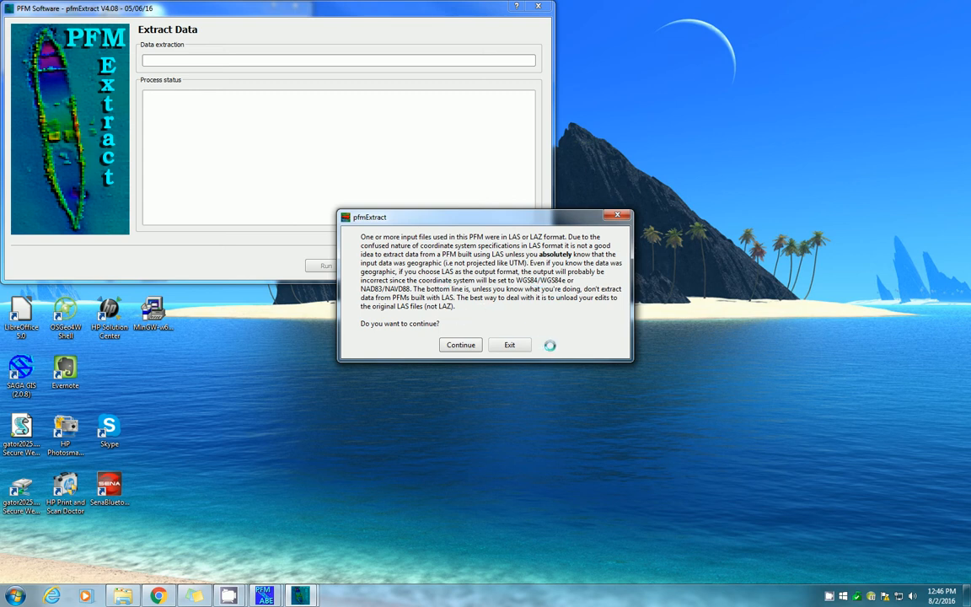
left_click(513, 345)
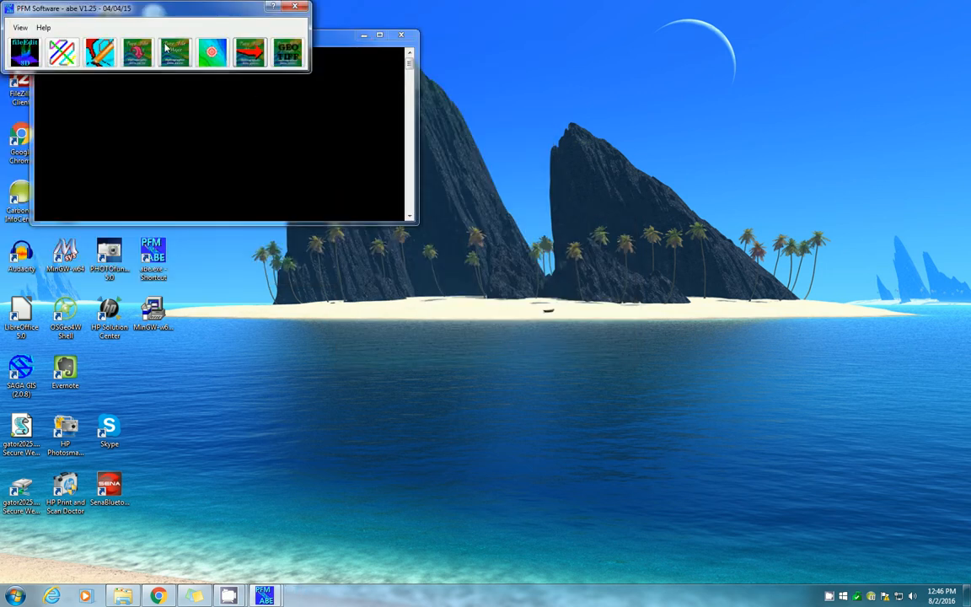
- Move the PFM launcher and its console window aside to uncover the desktop shortcuts
left_click_drag(133, 11, 470, 77)
left_click_drag(145, 39, 577, 186)
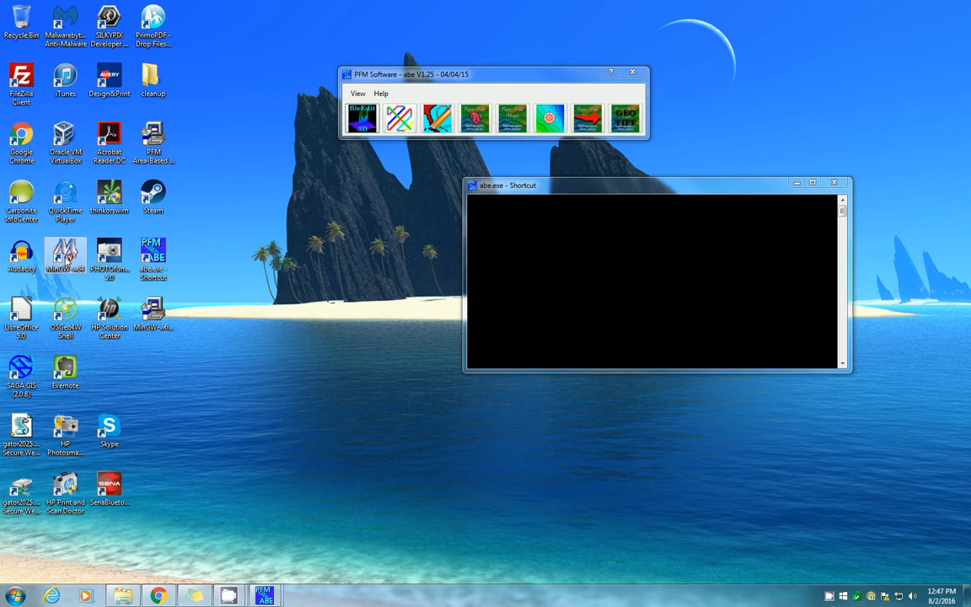
- Open a MinGW-w64 shell, place it below the PFM launcher, and run pfmBag from it
double_click(66, 256)
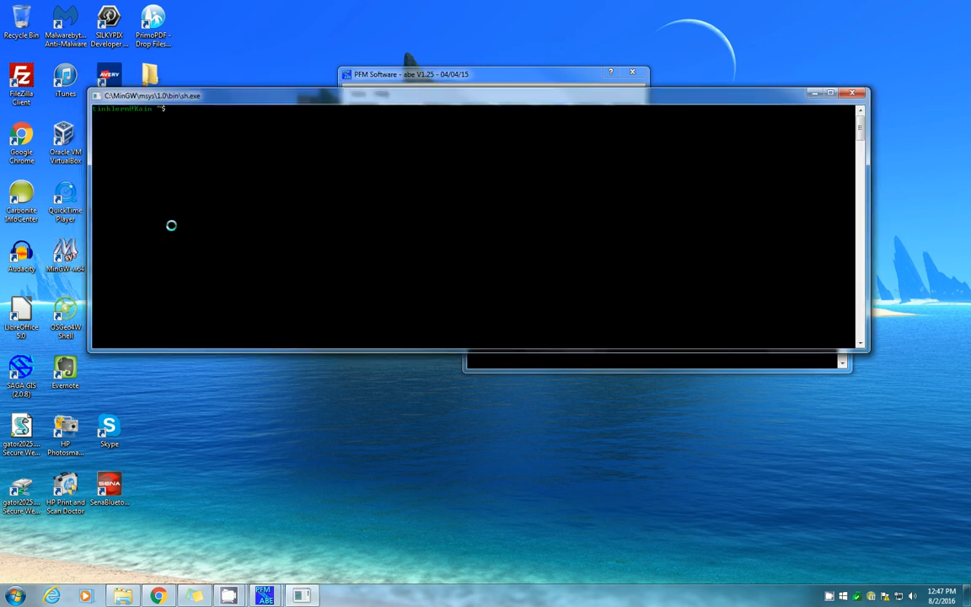
left_click_drag(236, 98, 316, 173)
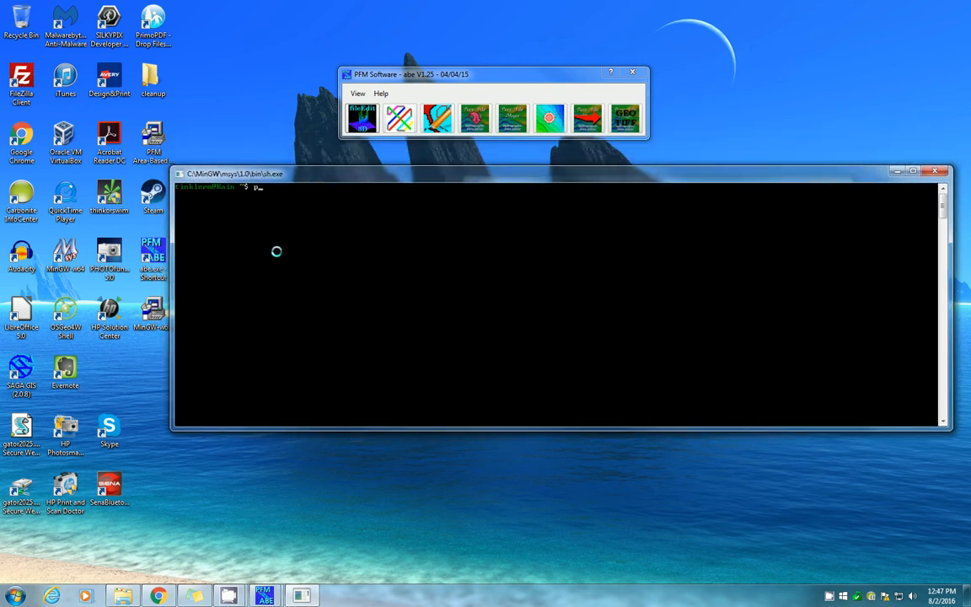
type("pfmBag")
key("Return")
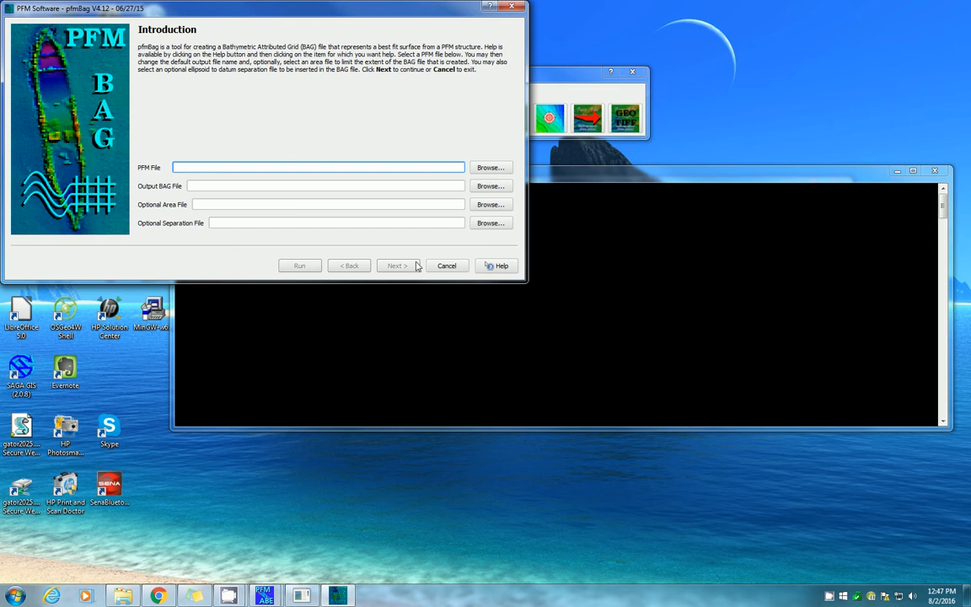
- Consult the context help for the PFM File field in pfmBag and cancel the wizard
left_click(498, 265)
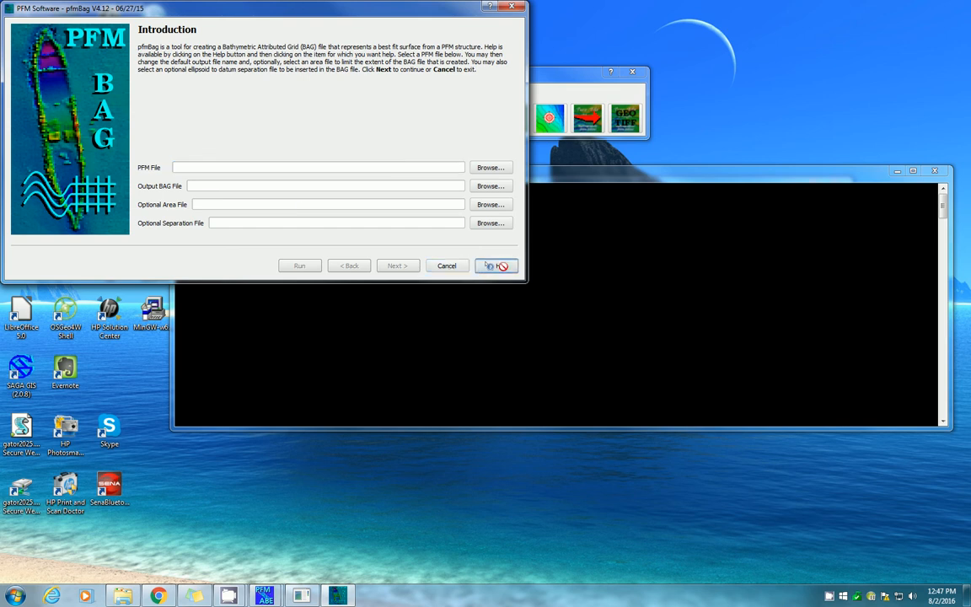
left_click(401, 166)
left_click(314, 134)
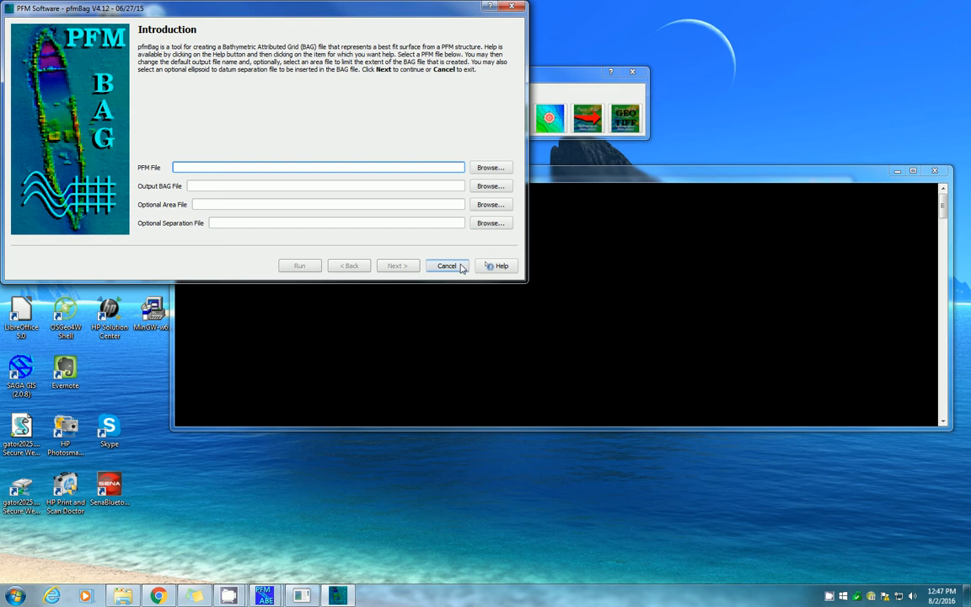
left_click(448, 269)
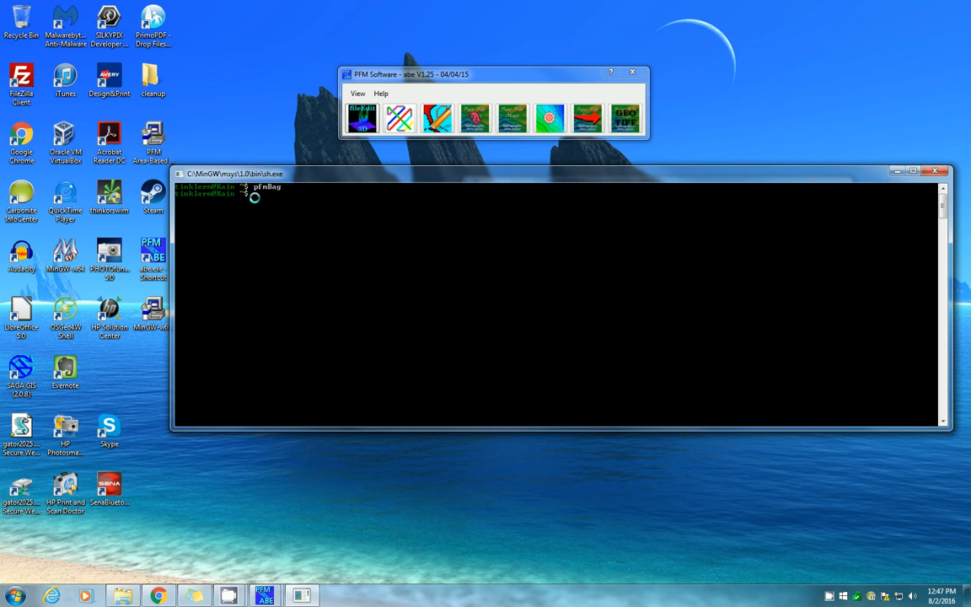
- Locate the pfmBag executable with which and change to its folder, PFM_ABEv6.4.0_W64_public/bin
type("which pfmBag")
key("Return")
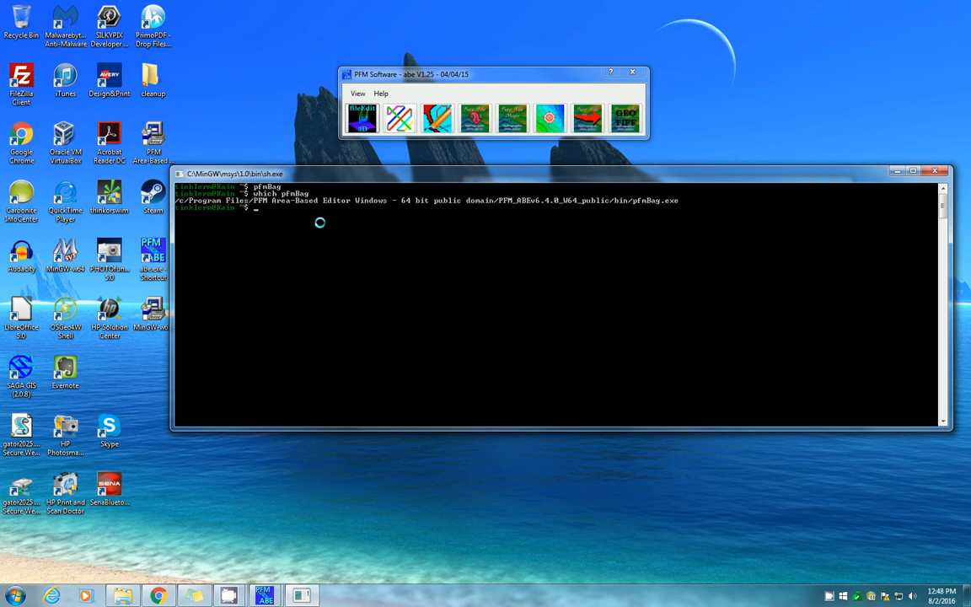
type("cd /c/Program\\ Files/PFM")
key("Tab")
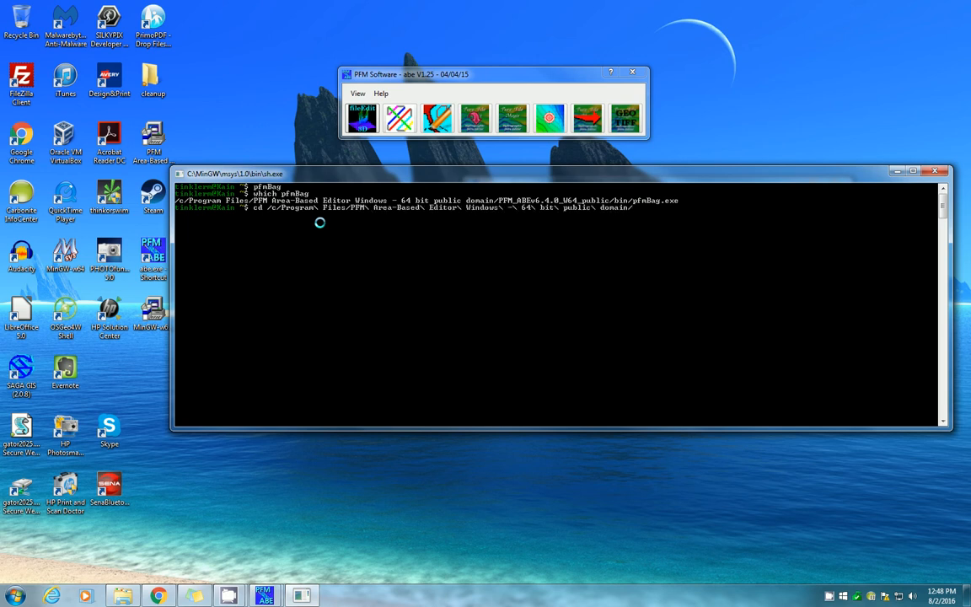
type("PFM")
key("Tab")
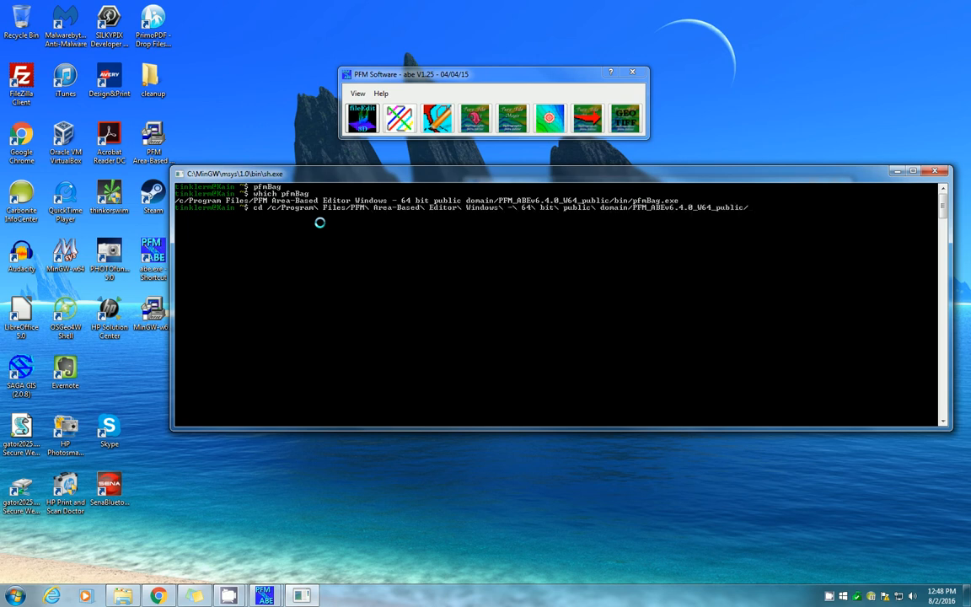
type("bin")
key("Return")
- List the programs in the bin folder and display the usage text of pfm_unload
type("ls")
key("Return")
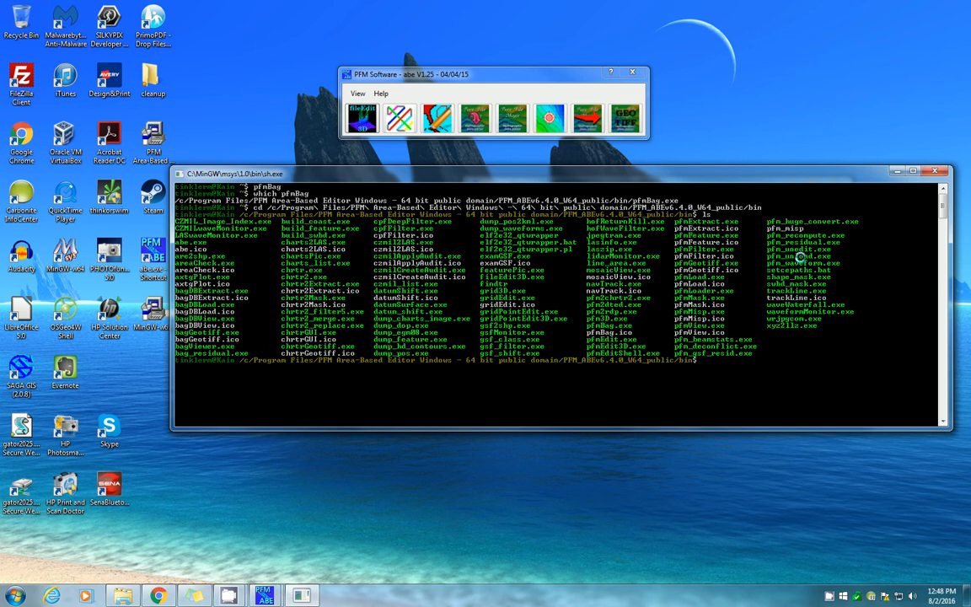
type("pfm_unload")
key("Return")
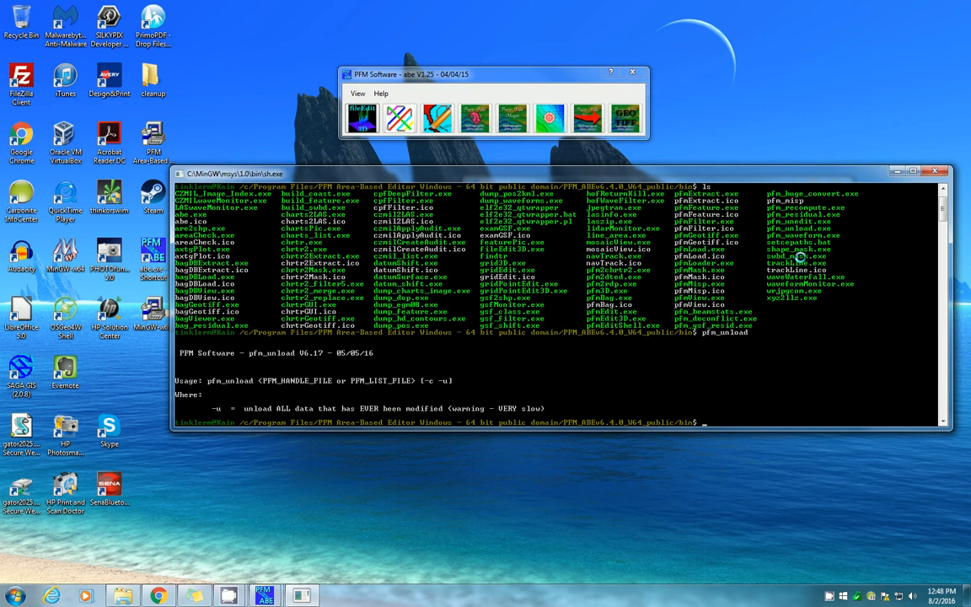
- Draft the example command "pfm_unload las_example1.pfm -u" at the prompt and clear it without running it
type("pfm_unload las_example1.pfm -u")
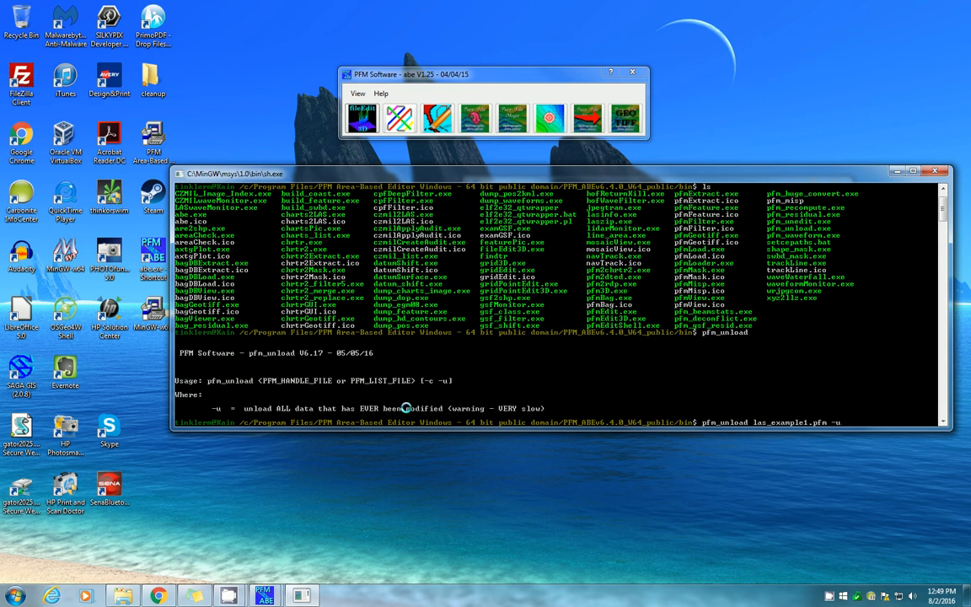
key("BackSpace")
key("BackSpace")
key("BackSpace")
key("BackSpace")
key("BackSpace")
key("BackSpace")
key("BackSpace")
key("BackSpace")
key("BackSpace")
key("BackSpace")
key("BackSpace")
key("BackSpace")
key("BackSpace")
key("BackSpace")
key("BackSpace")
key("BackSpace")
key("BackSpace")
key("BackSpace")
key("BackSpace")
key("BackSpace")
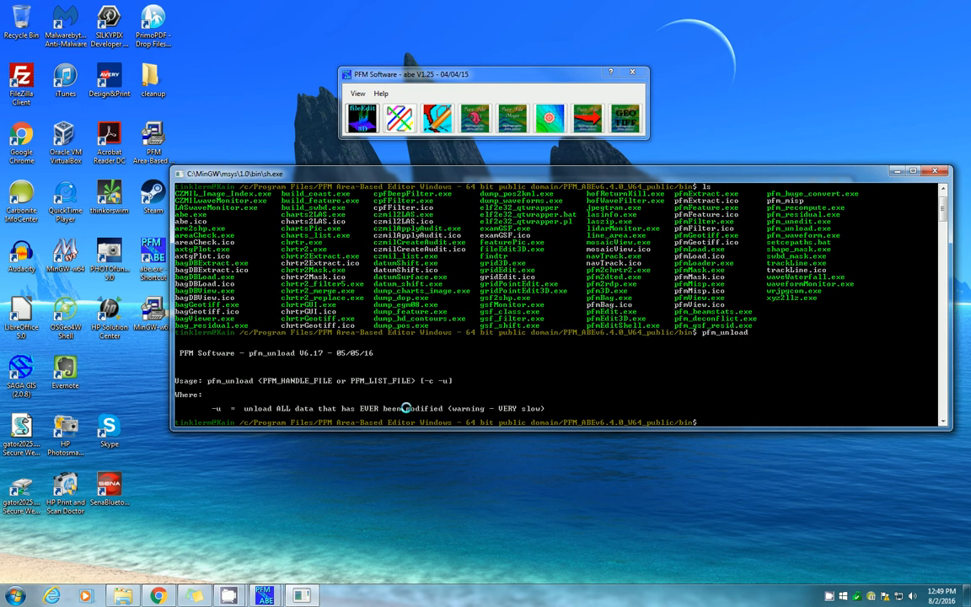
- Start pfmBag and select E:\PFMABE\test data\NERC-ARSF-LAS1_3-sample\Las_example2.pfm as its PFM file
type("pfmBag")
key("Return")
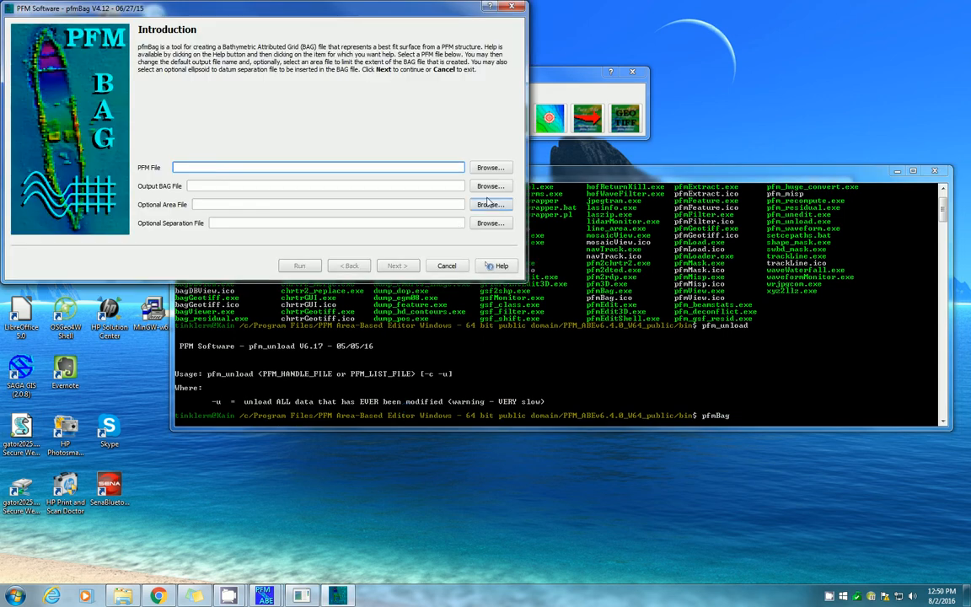
left_click(493, 169)
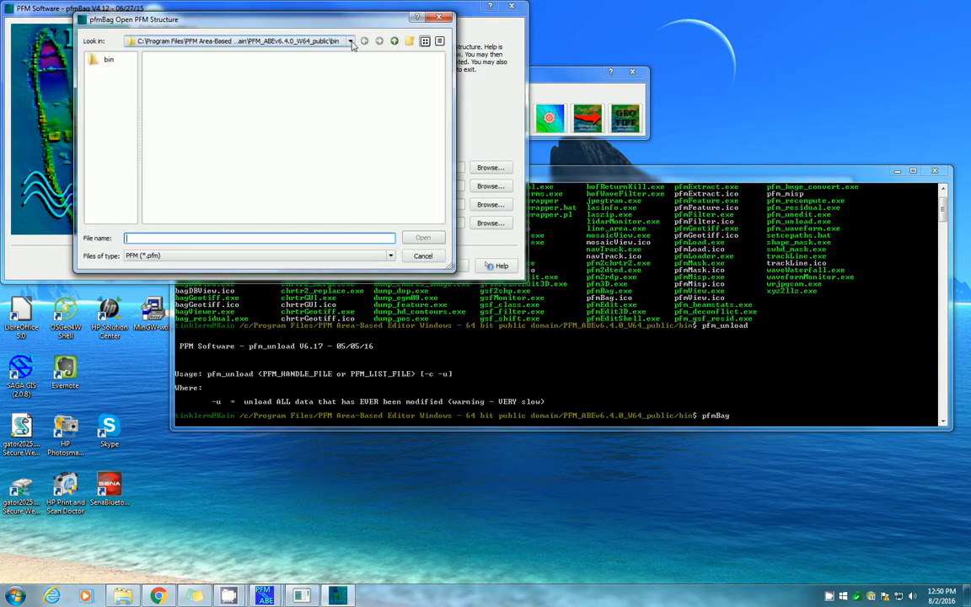
left_click(278, 41)
left_click(278, 98)
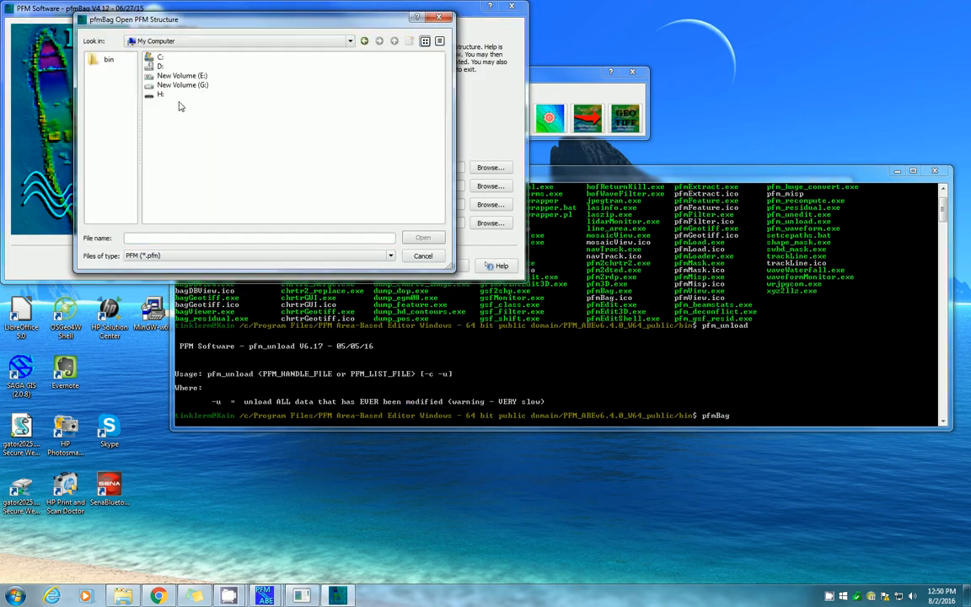
double_click(186, 85)
double_click(170, 66)
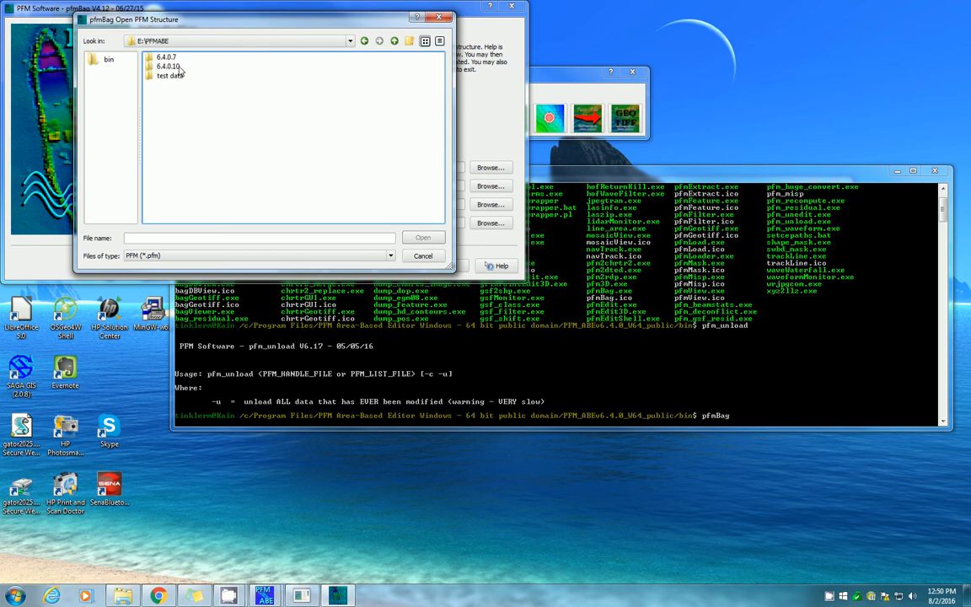
double_click(166, 75)
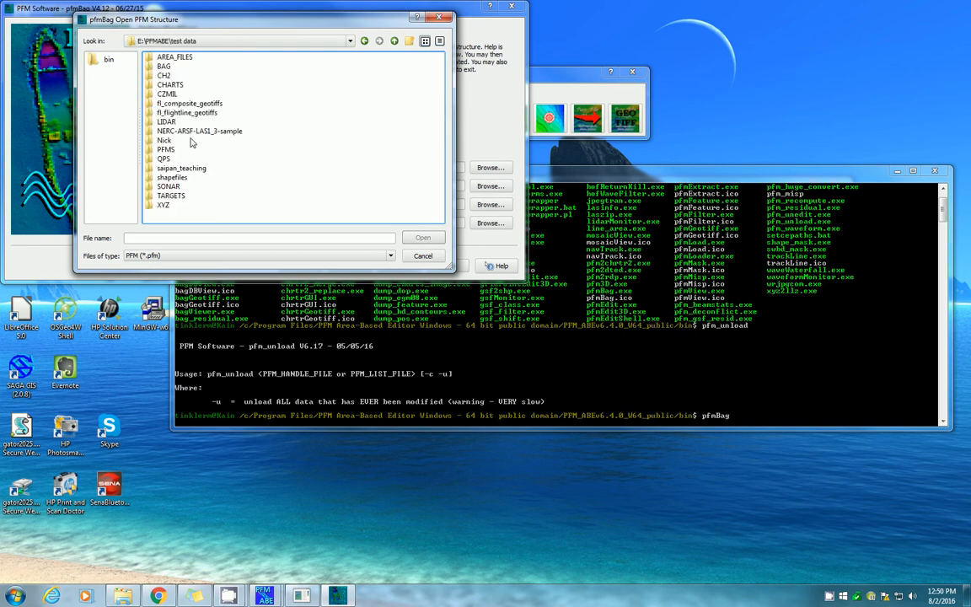
double_click(173, 130)
left_click(194, 86)
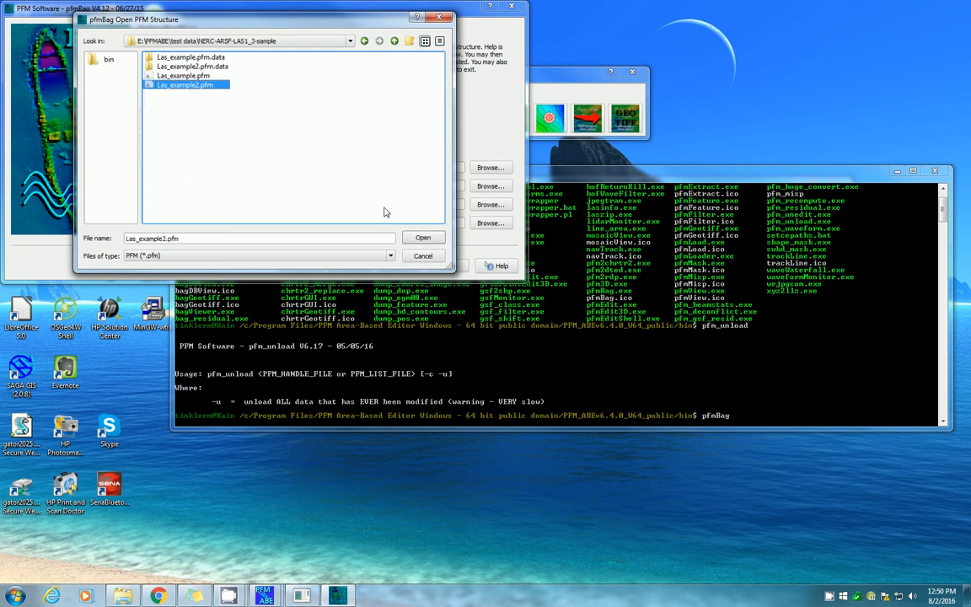
left_click(423, 238)
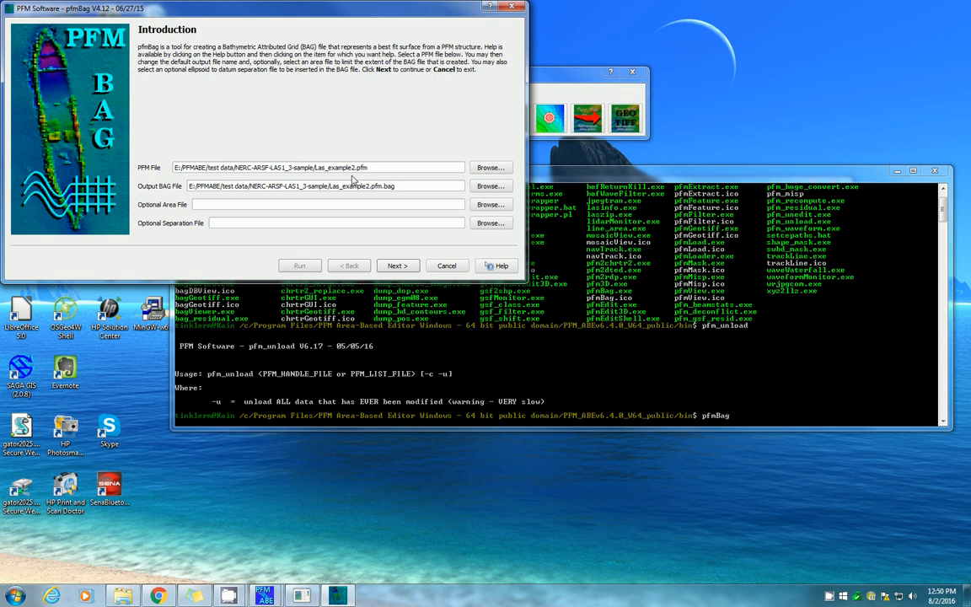
- Keep the default surface, metadata, datum and classification settings, create the BAG file, and finish the wizard
left_click(396, 265)
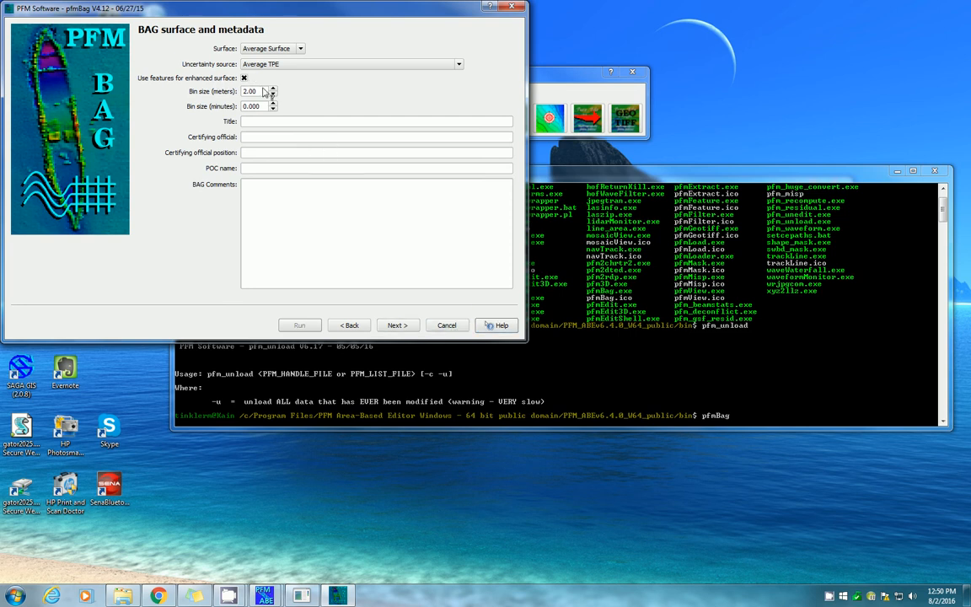
mouse_move(246, 83)
left_click(396, 326)
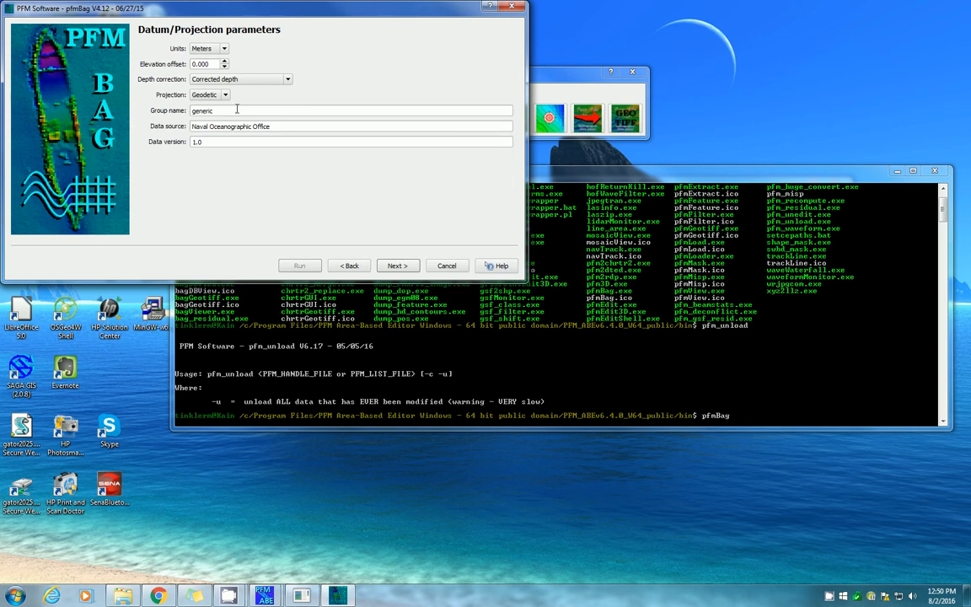
left_click(406, 266)
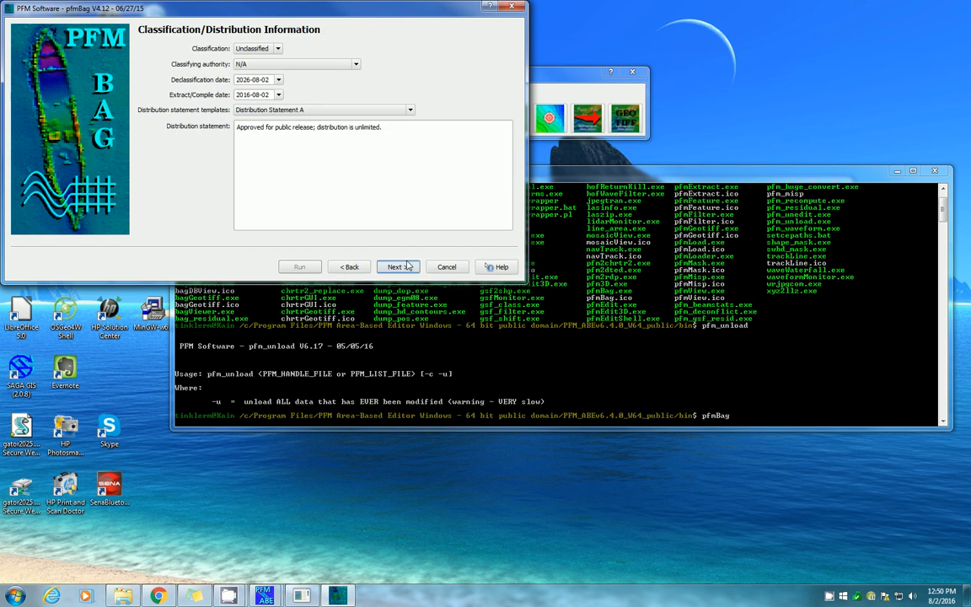
left_click(396, 266)
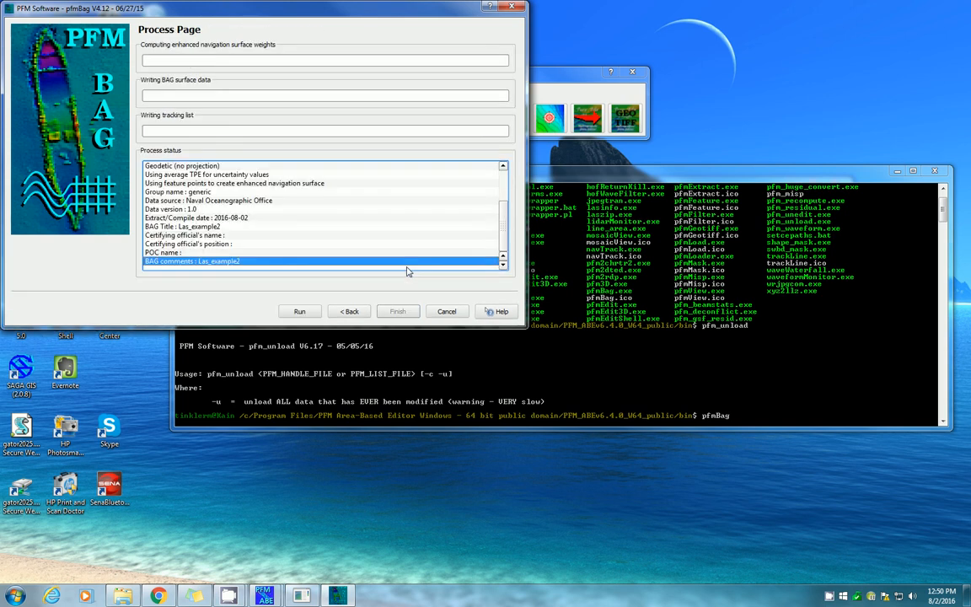
left_click(301, 311)
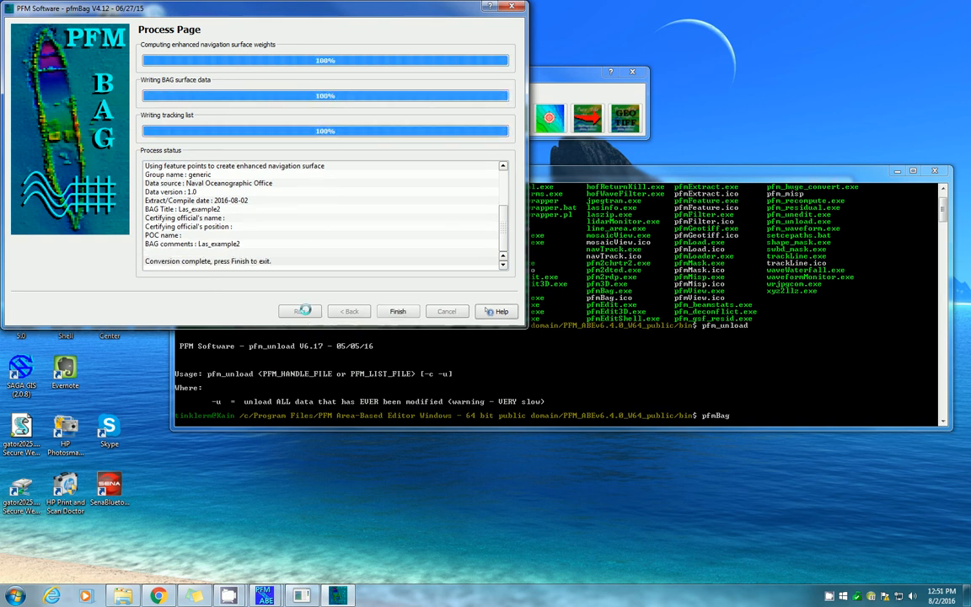
left_click(397, 312)
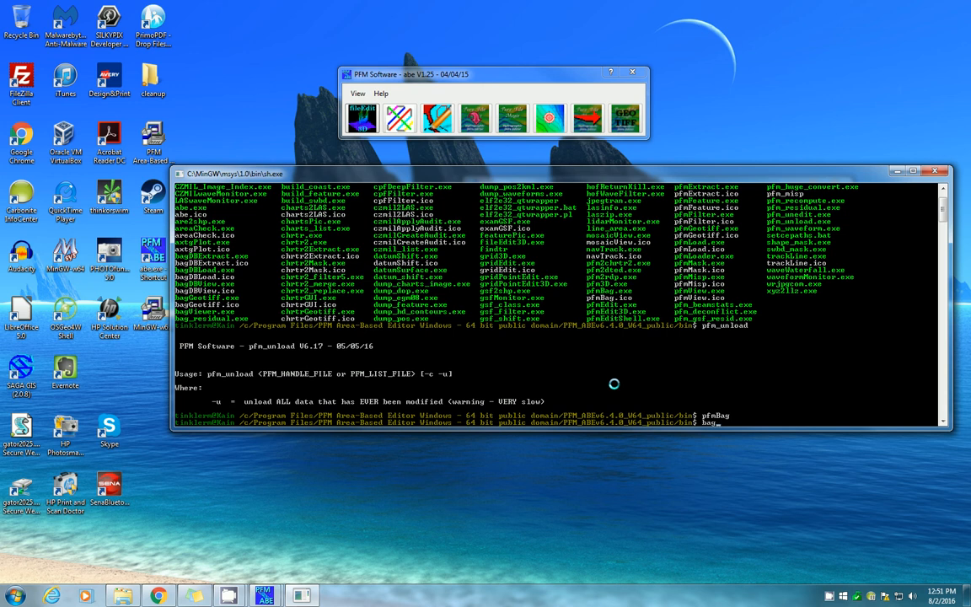
- Launch bagViewer, open Las_example2.pfm.bag from the NERC-ARSF-LAS1_3-sample folder, and rotate the surface to inspect it
type("bagViewer")
key("Return")
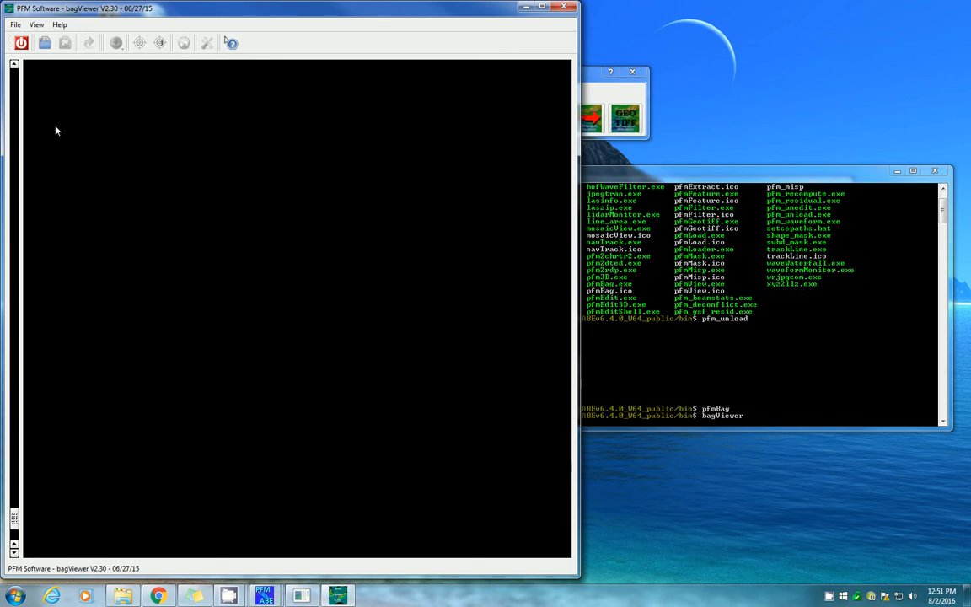
left_click(45, 42)
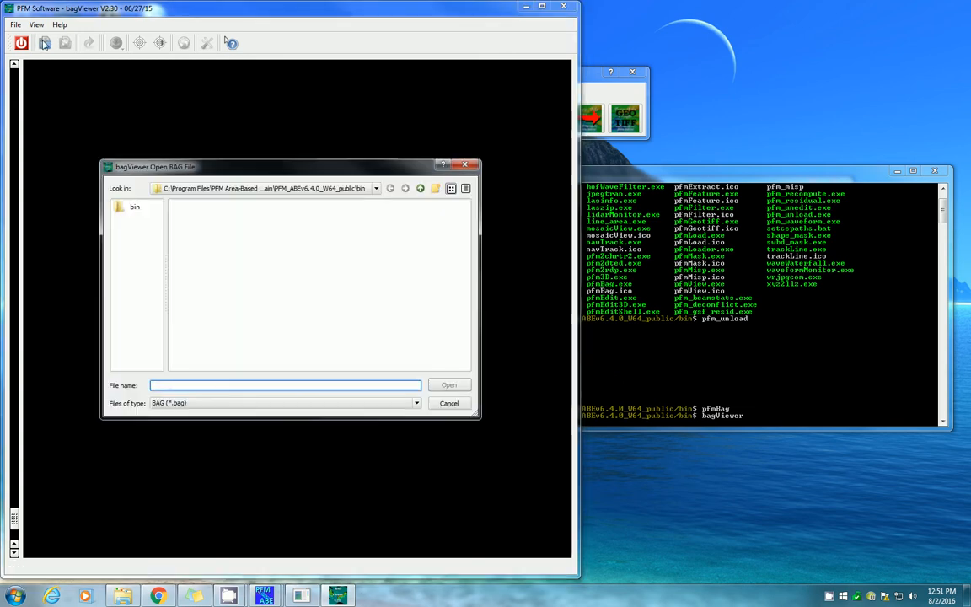
left_click(377, 188)
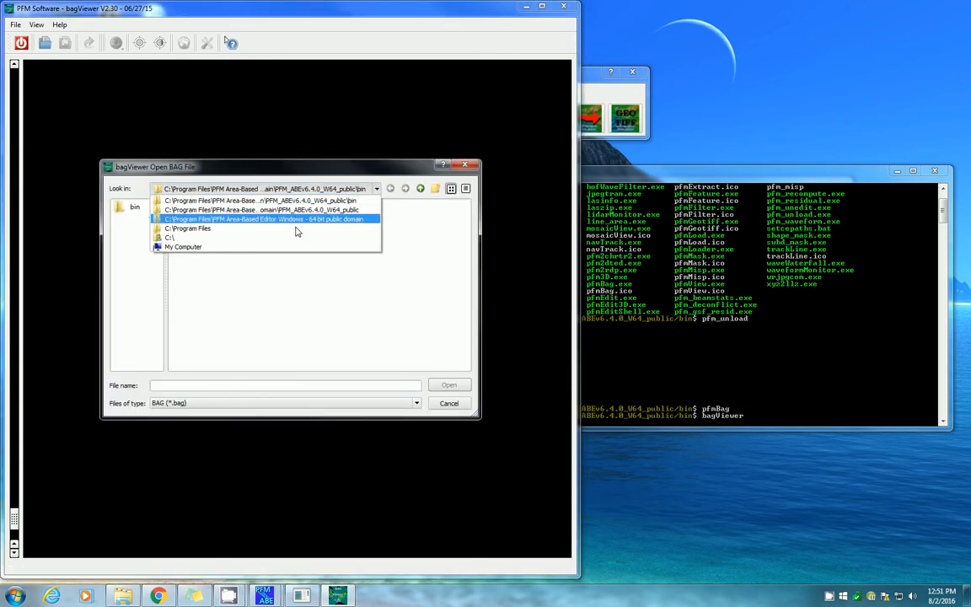
left_click(269, 245)
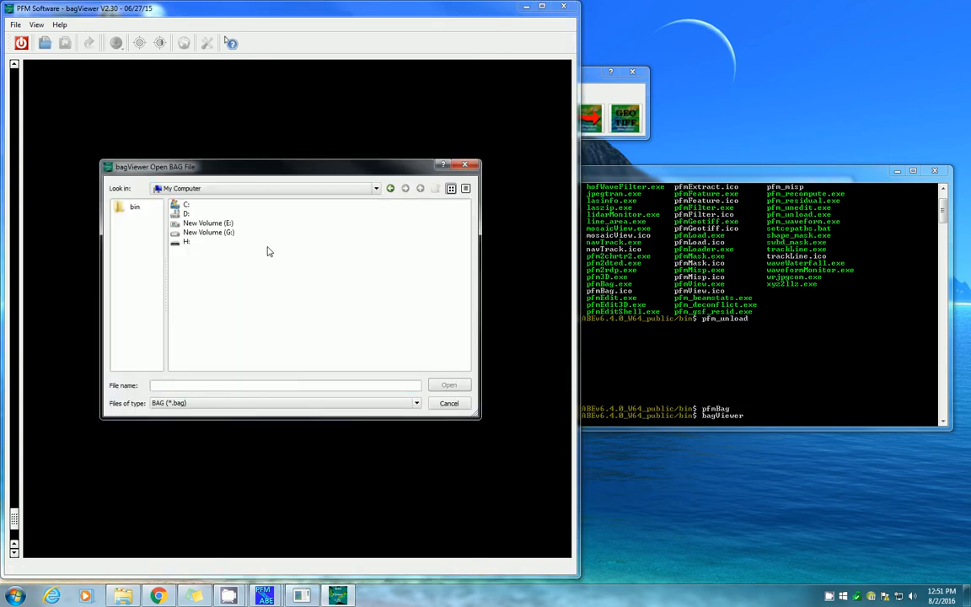
double_click(202, 223)
double_click(192, 213)
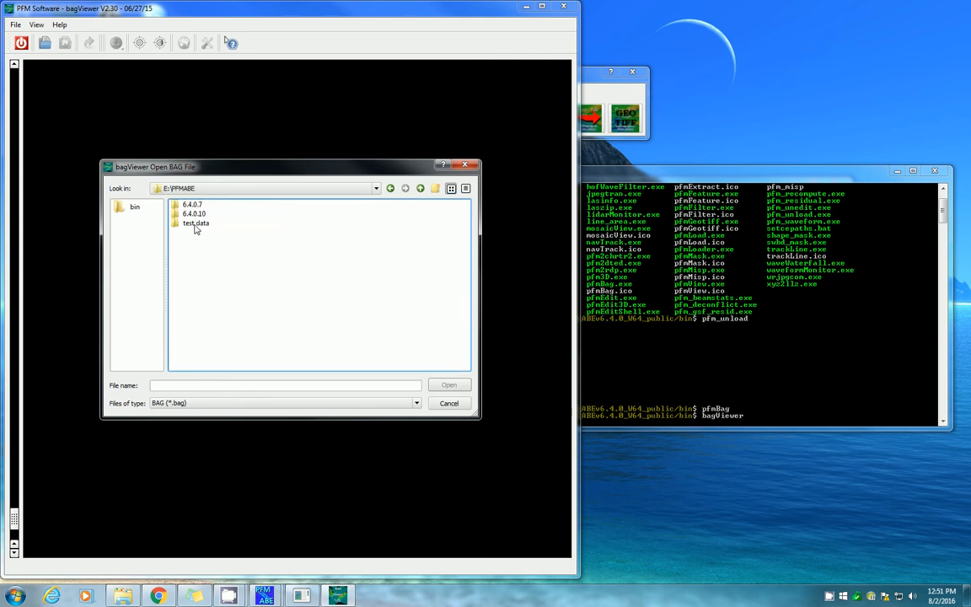
double_click(196, 223)
left_click(217, 280)
double_click(216, 279)
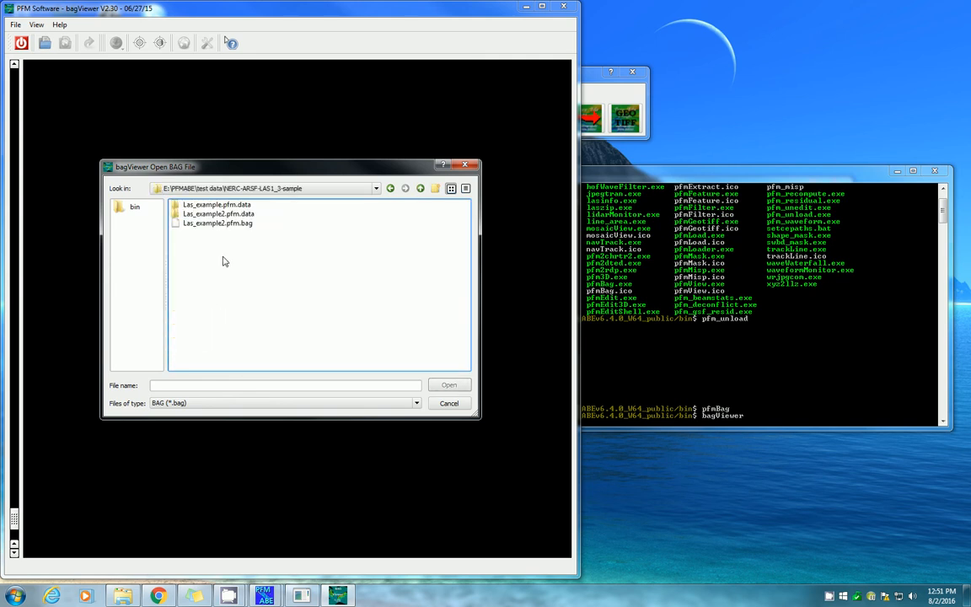
left_click(217, 222)
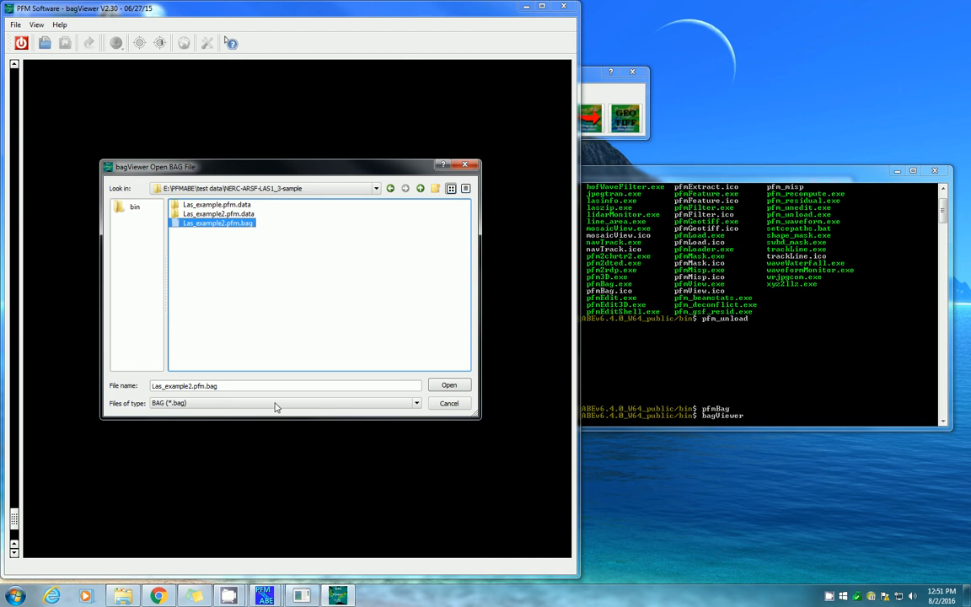
left_click(449, 386)
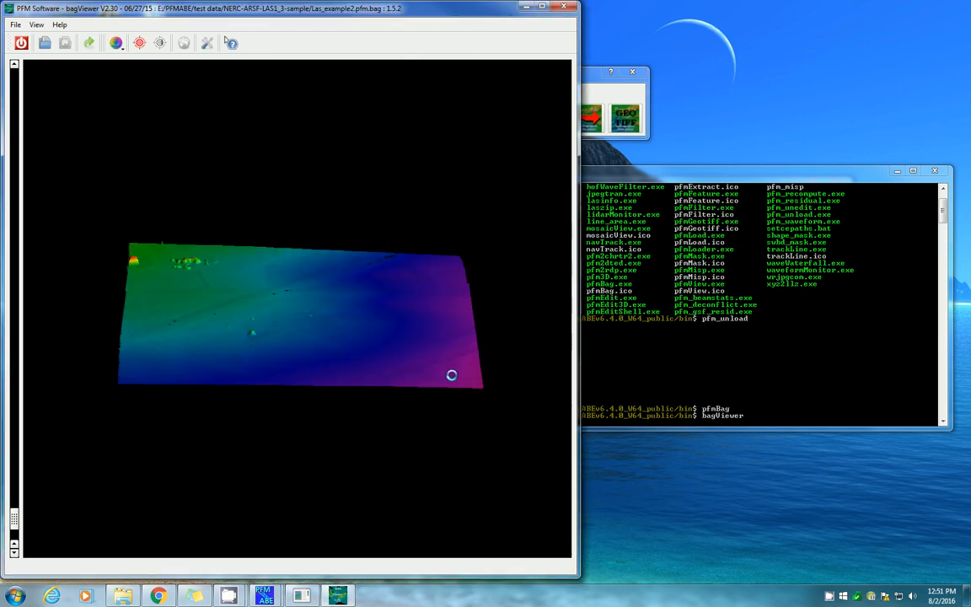
left_click_drag(197, 368, 478, 442)
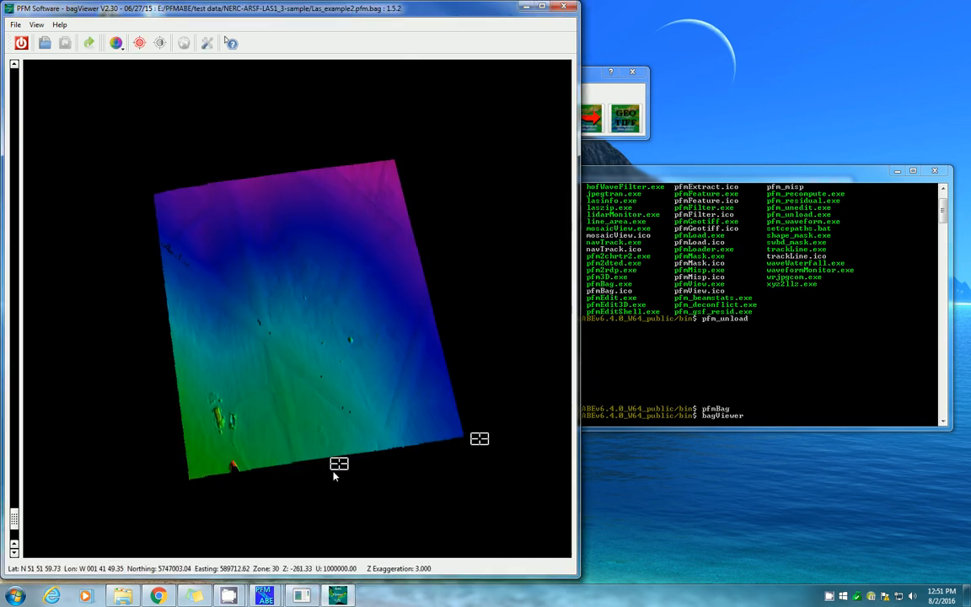
- Rotate the BAG surface to inspect it from several angles and read bagViewer's help on controlling the view
left_click_drag(412, 406, 141, 41)
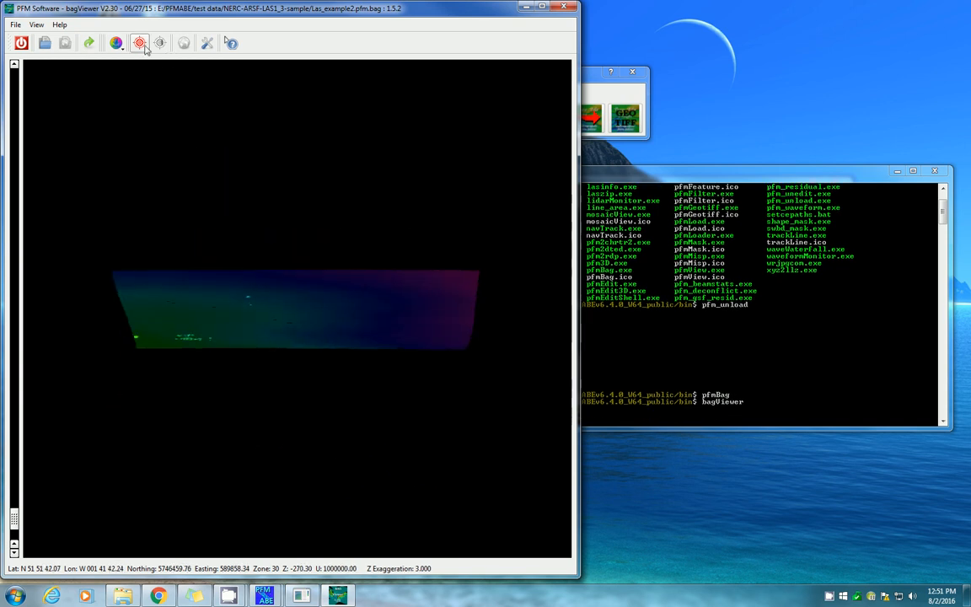
middle_click_drag(149, 85, 254, 369)
right_click(253, 369)
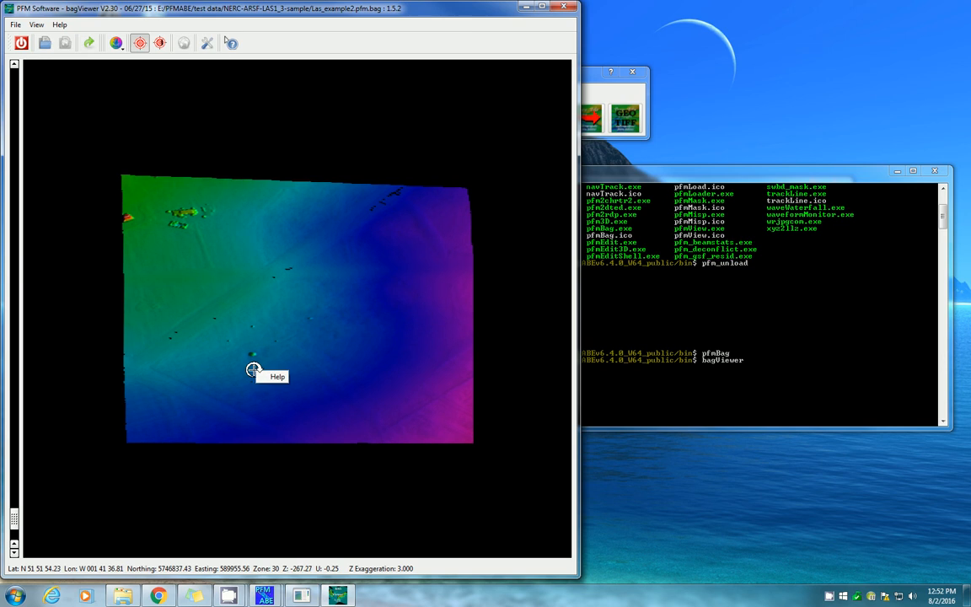
left_click(268, 377)
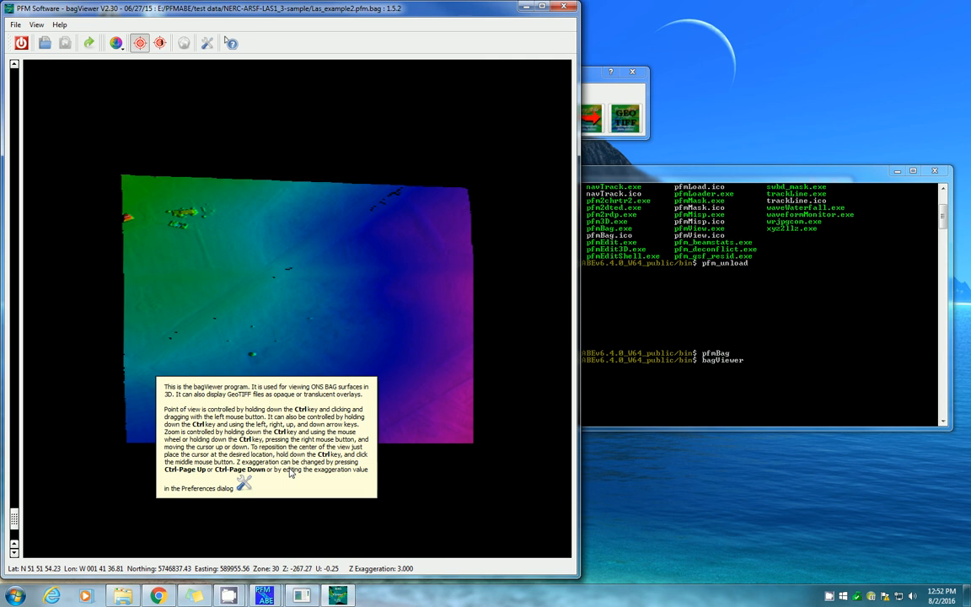
- Bring the abe launcher in front of the viewer, start pfmGeotiff to show its introduction page, and cancel the wizard
left_click(592, 81)
left_click_drag(523, 74, 380, 53)
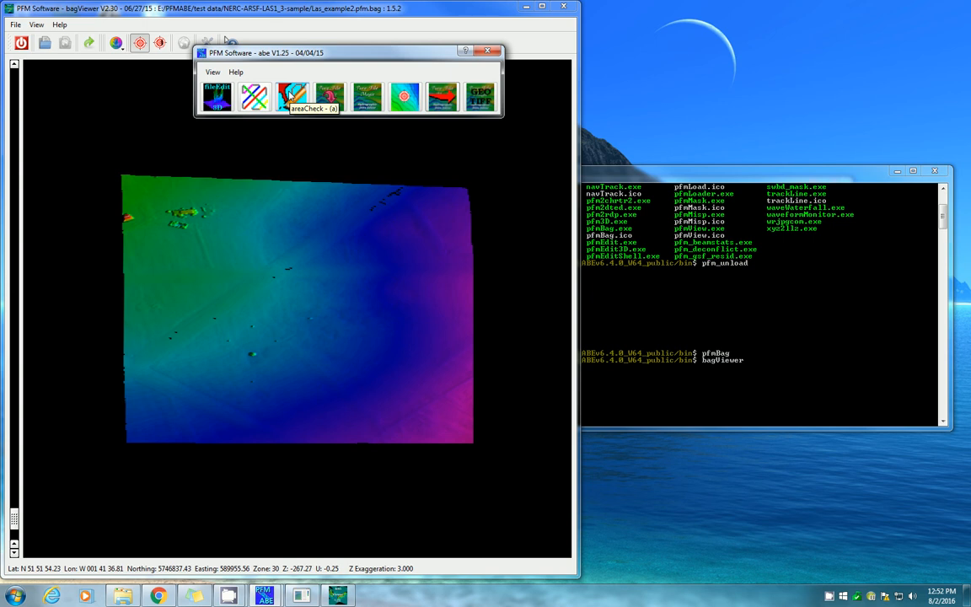
left_click(365, 98)
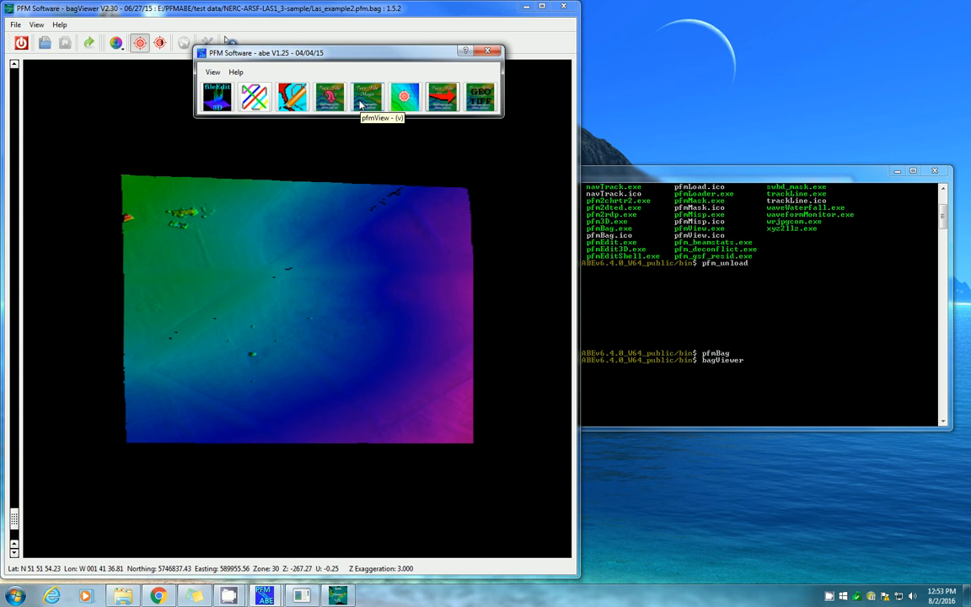
left_click(361, 104)
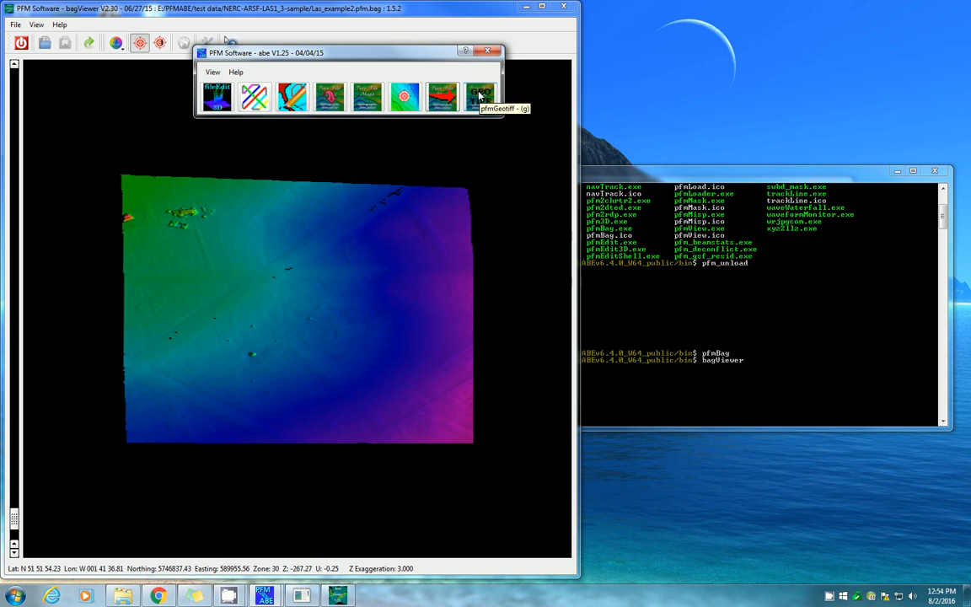
left_click(480, 96)
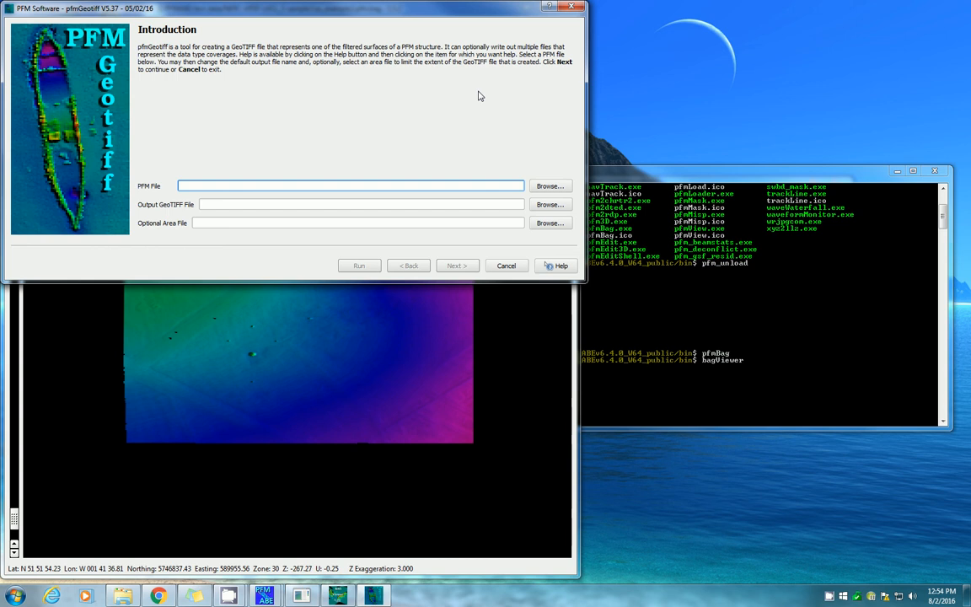
left_click(506, 266)
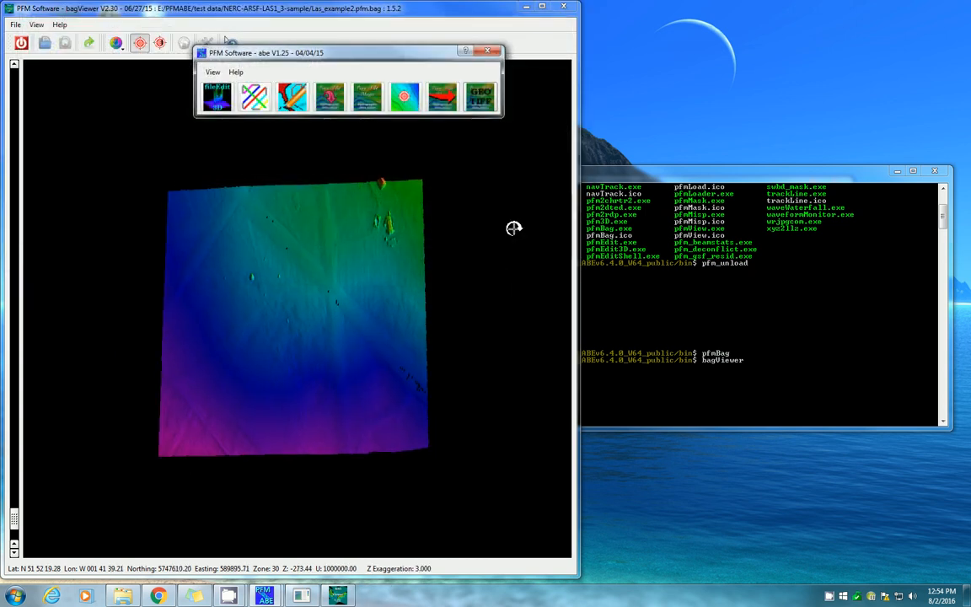
- Inspect the BAG surface from low oblique angles, exit bagViewer, and reposition the abe launcher on the desktop
middle_click_drag(514, 228, 488, 66)
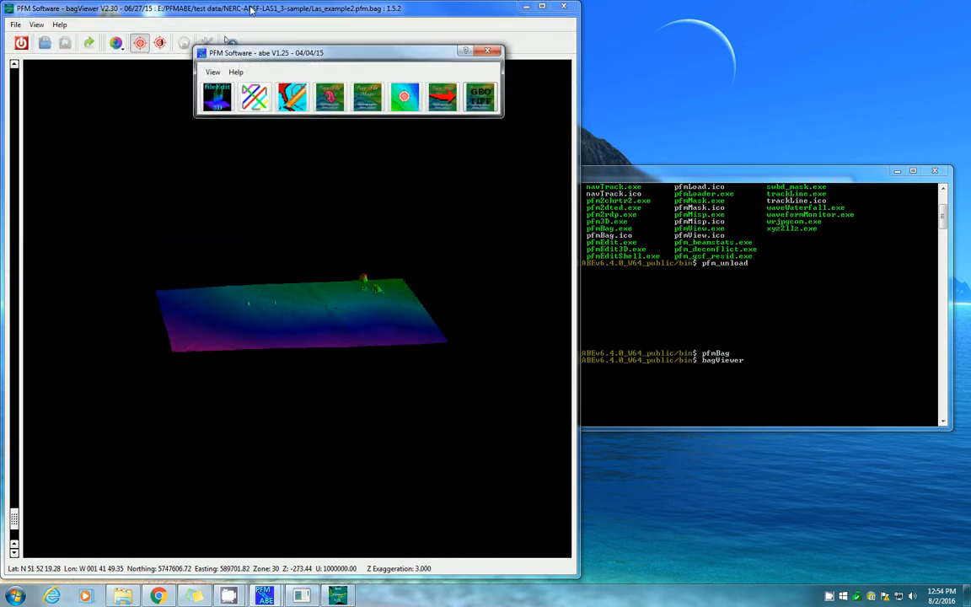
left_click_drag(251, 10, 258, 37)
middle_click_drag(229, 233, 50, 80)
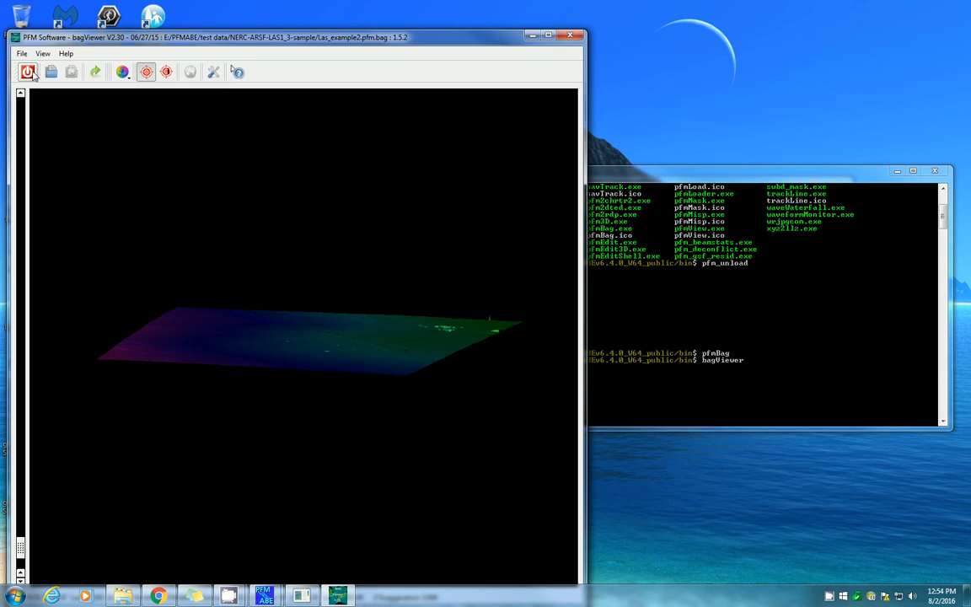
left_click(29, 73)
left_click_drag(384, 59, 416, 57)
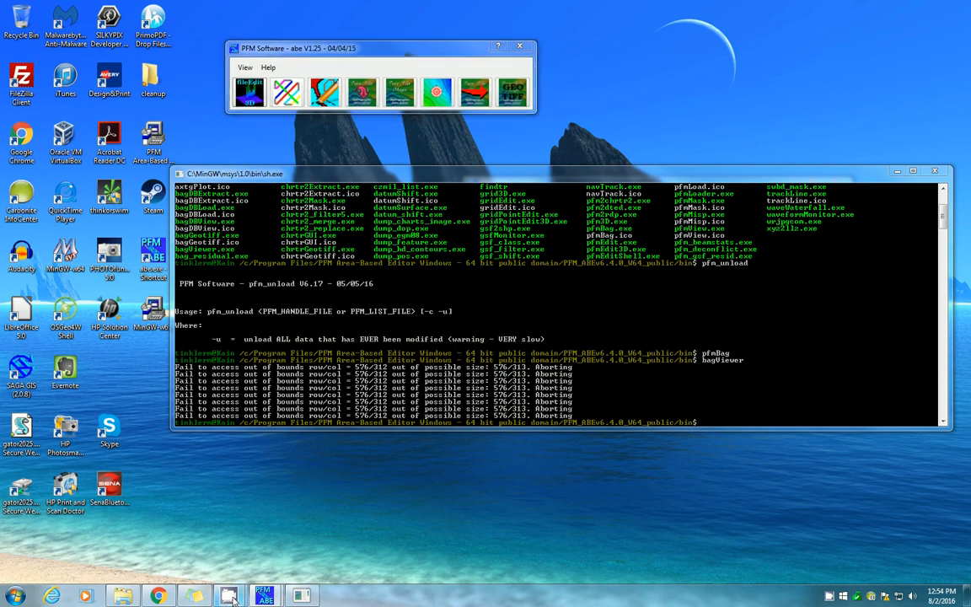
mouse_move(231, 597)
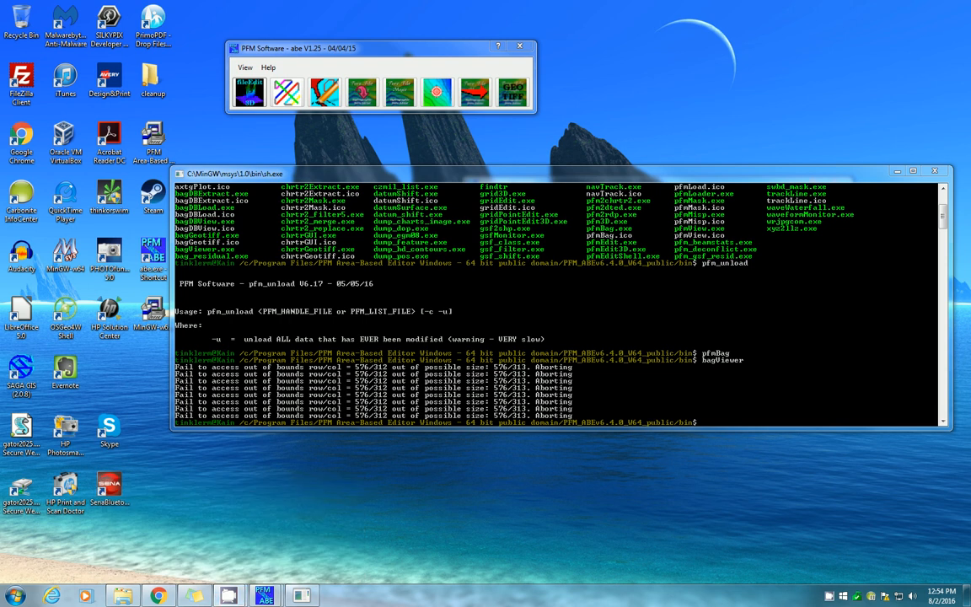